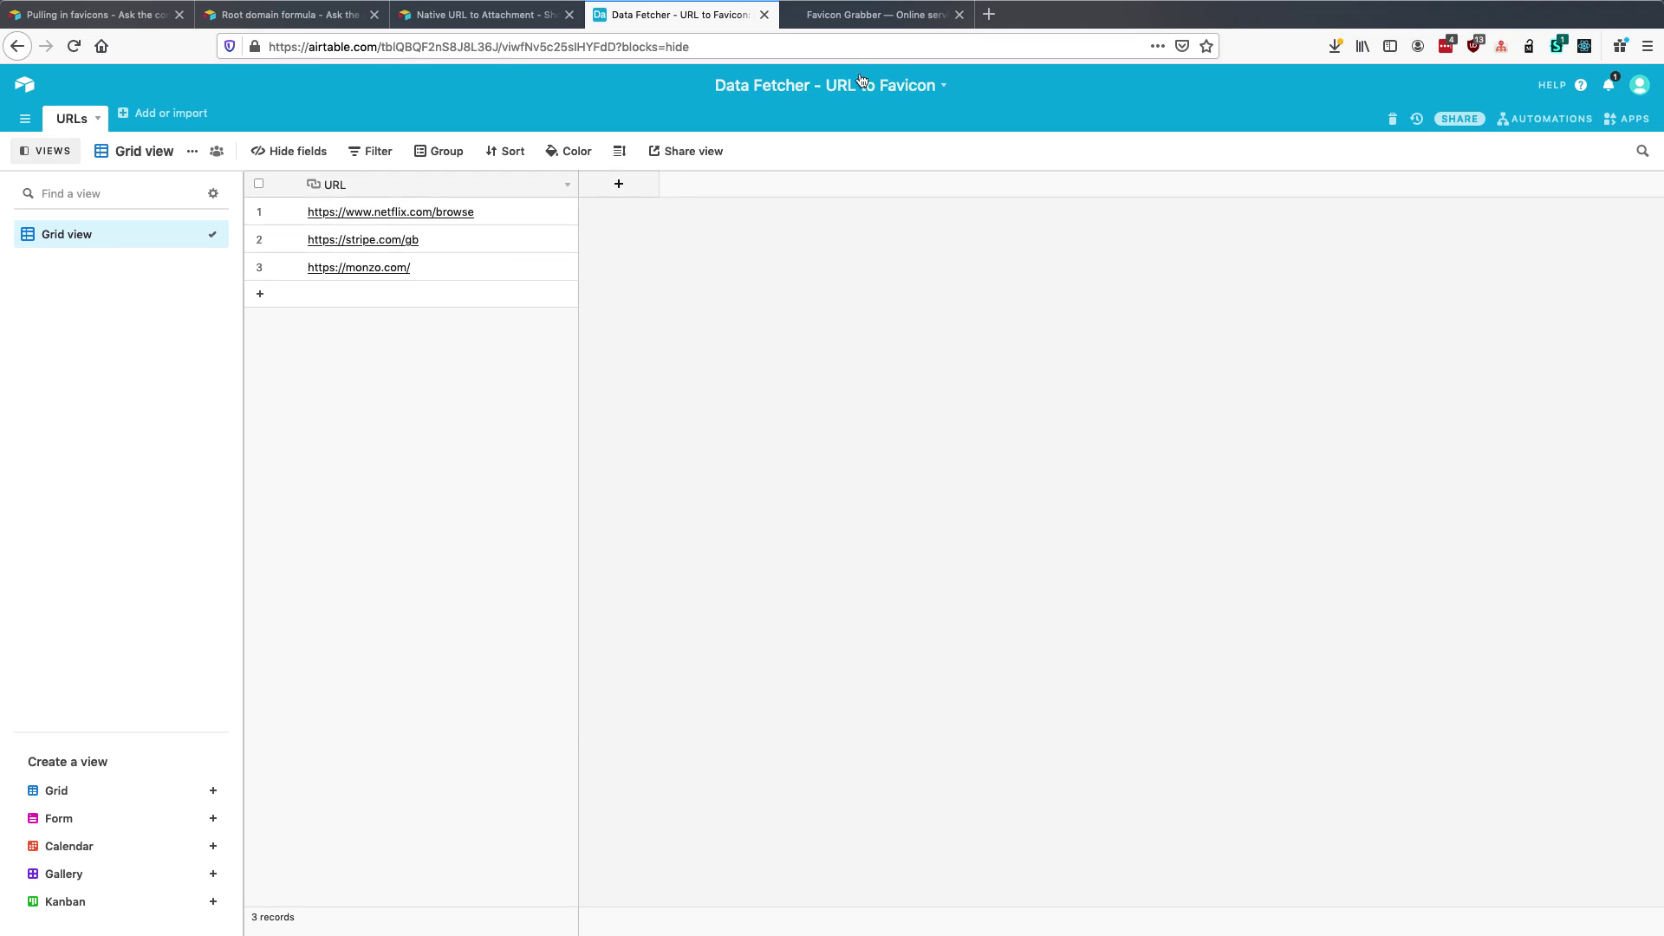
- Open the Favicon Grabber service API reference and view its example request for github.com
left_click(845, 15)
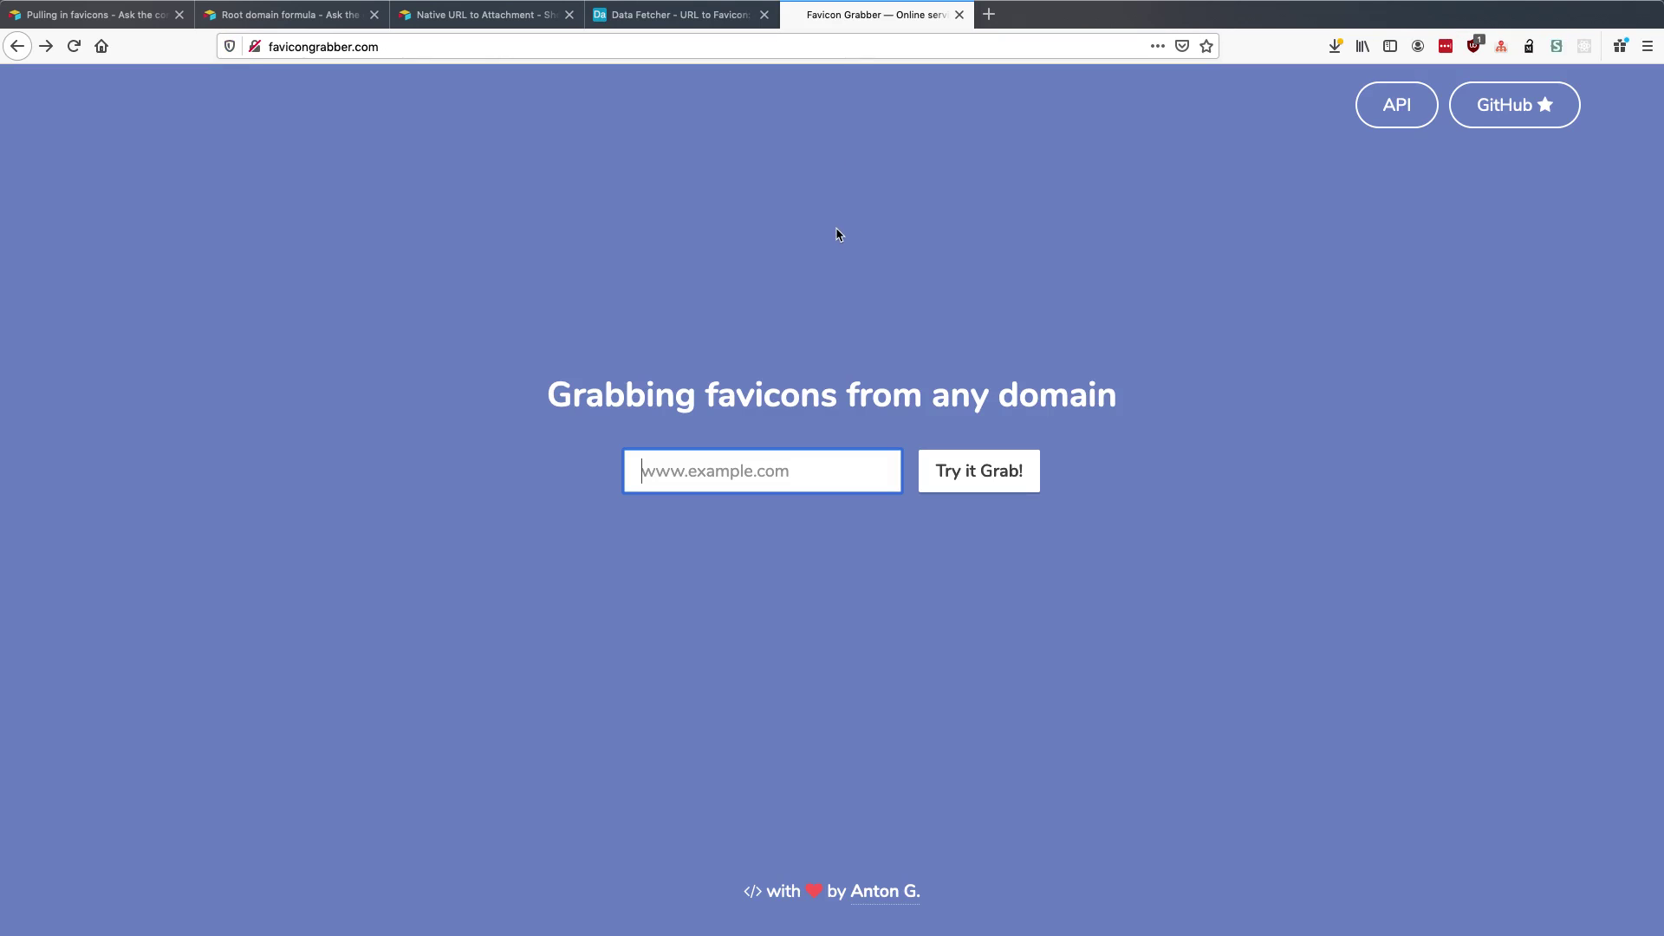
left_click(1394, 106)
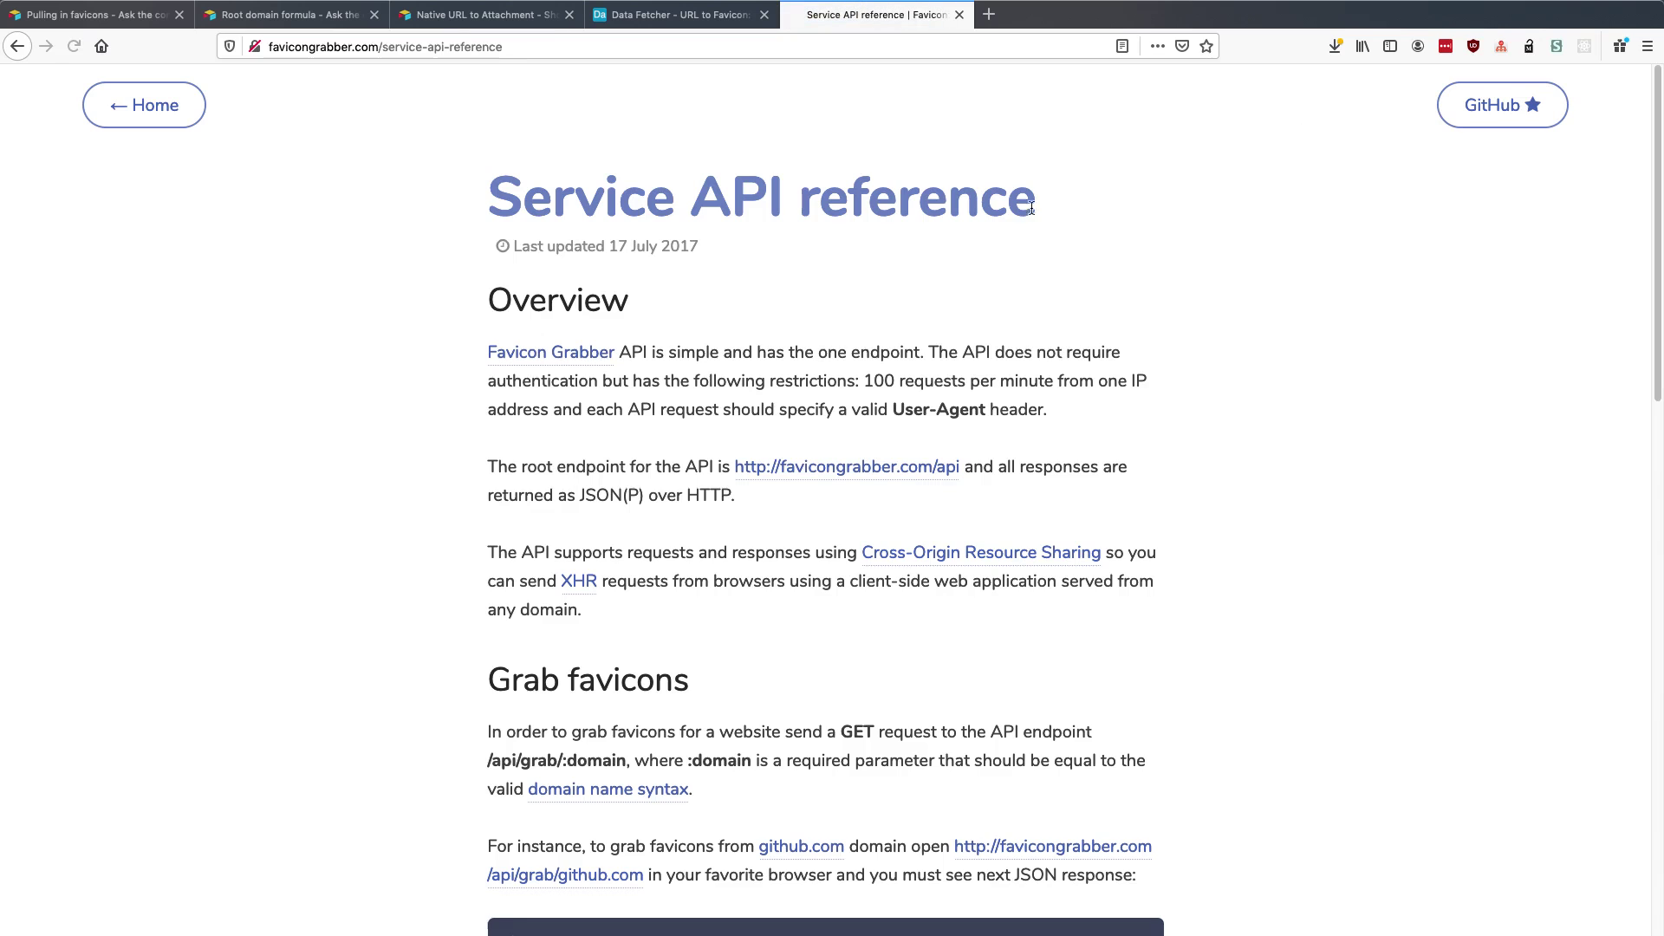
scroll(973, 223, "down", 8)
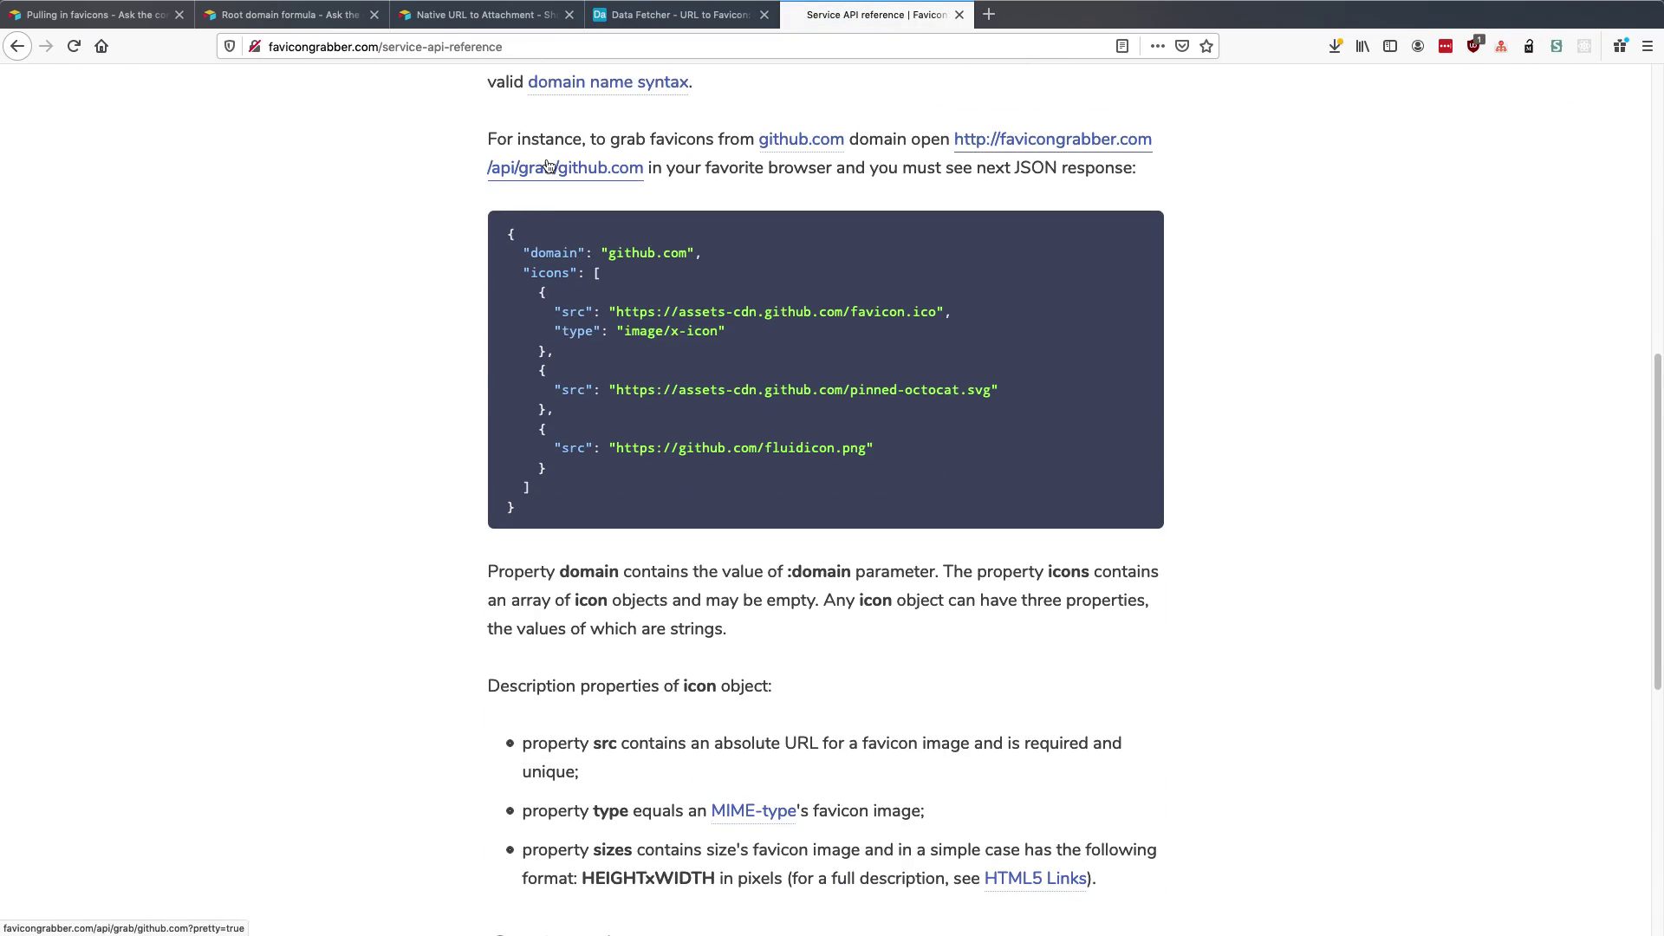
left_click(548, 166)
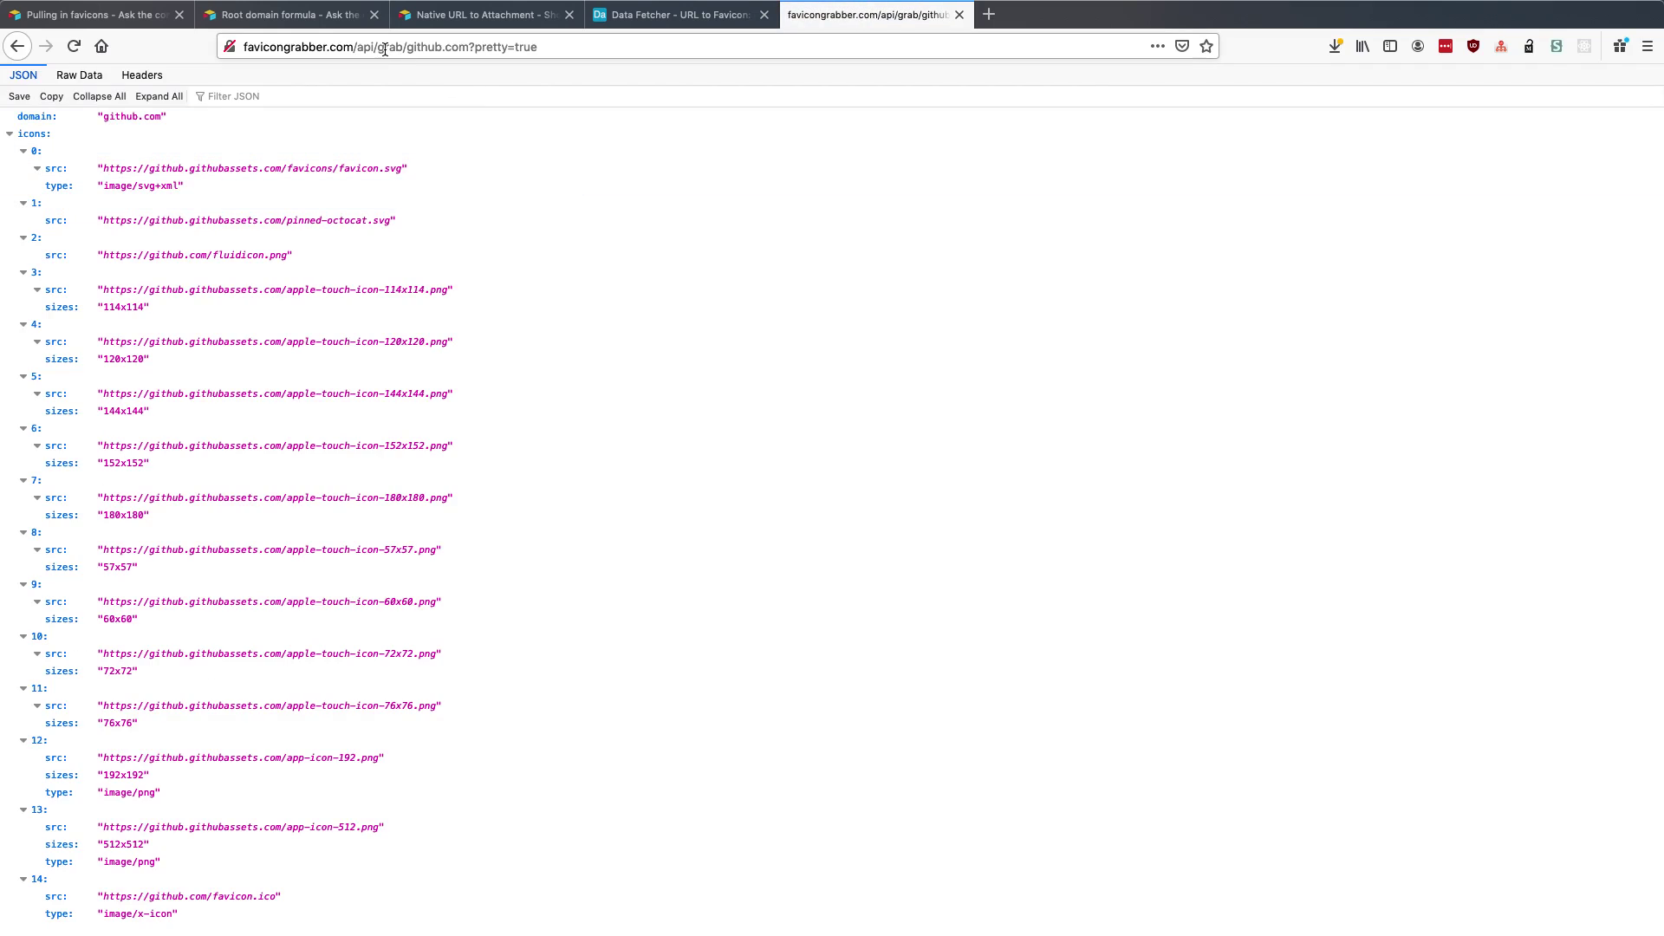
- Compare the domain part of the Favicon Grabber request address with the website URLs in the Airtable base
left_click_drag(407, 48, 466, 47)
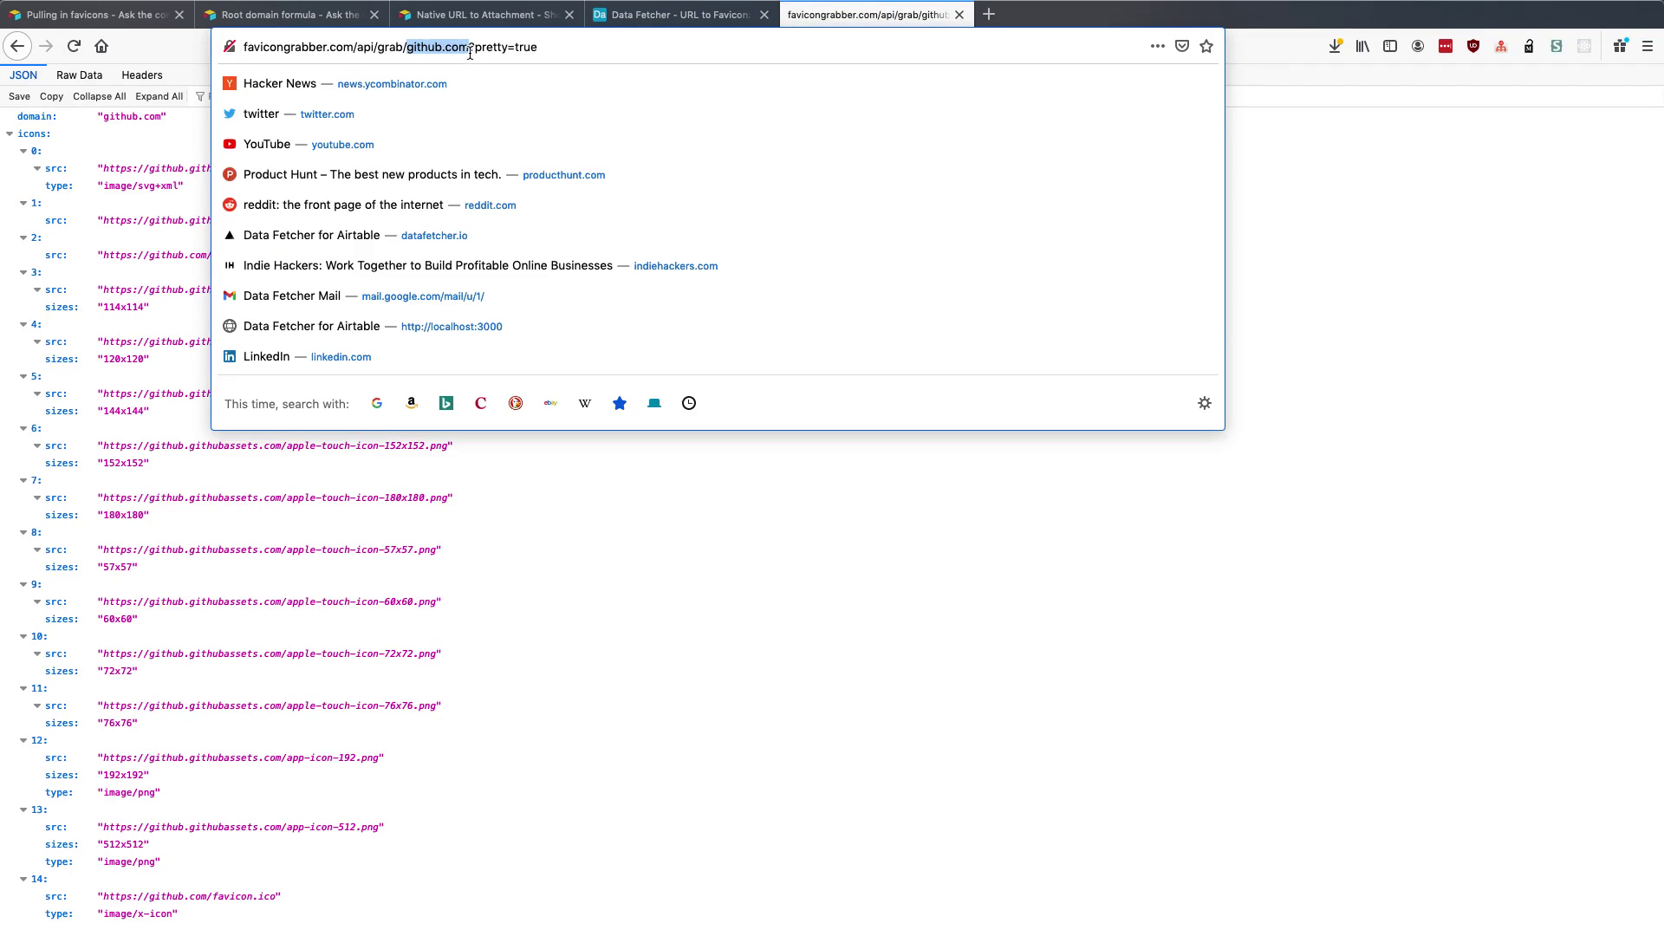
left_click(641, 15)
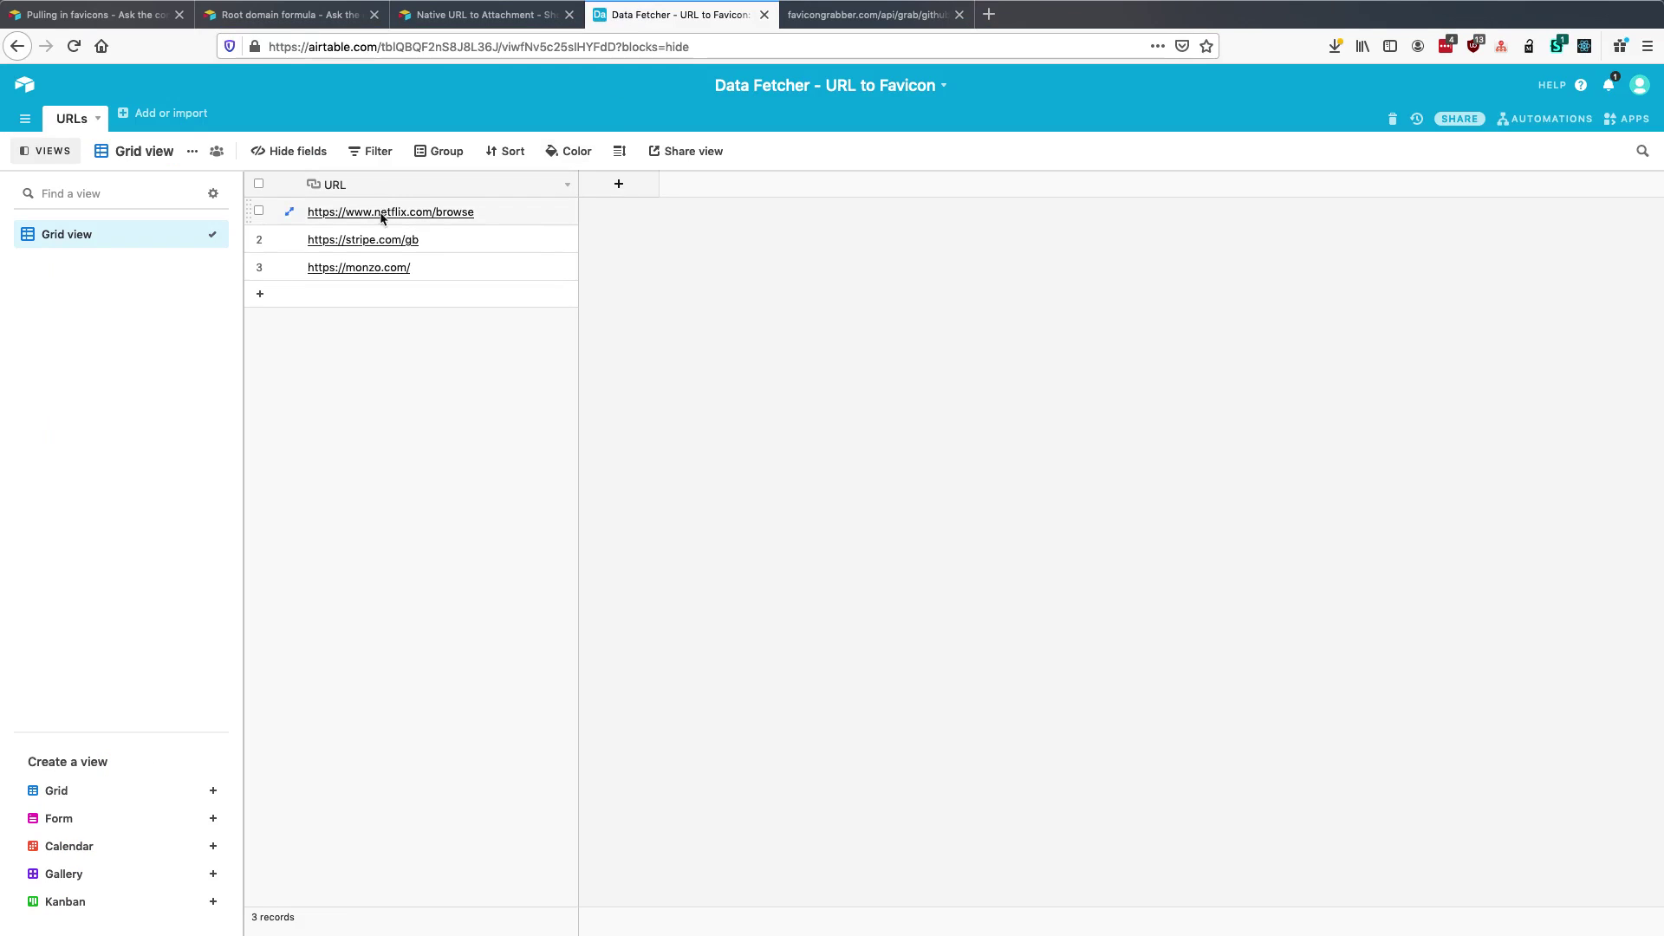
left_click(799, 22)
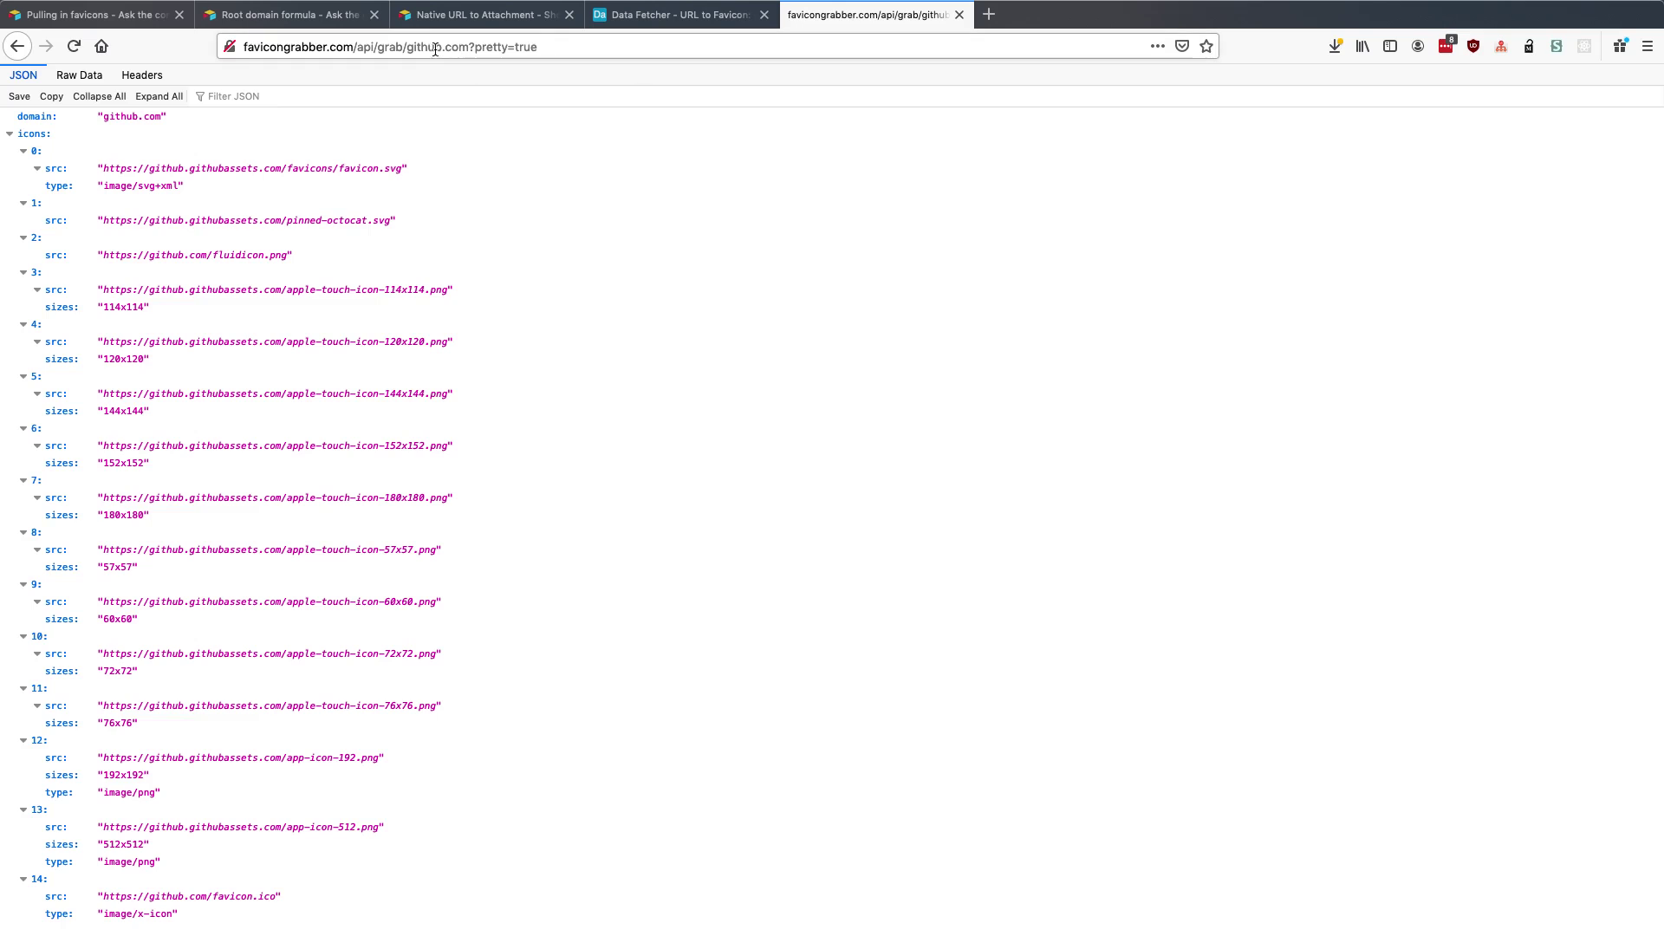
left_click_drag(406, 46, 469, 46)
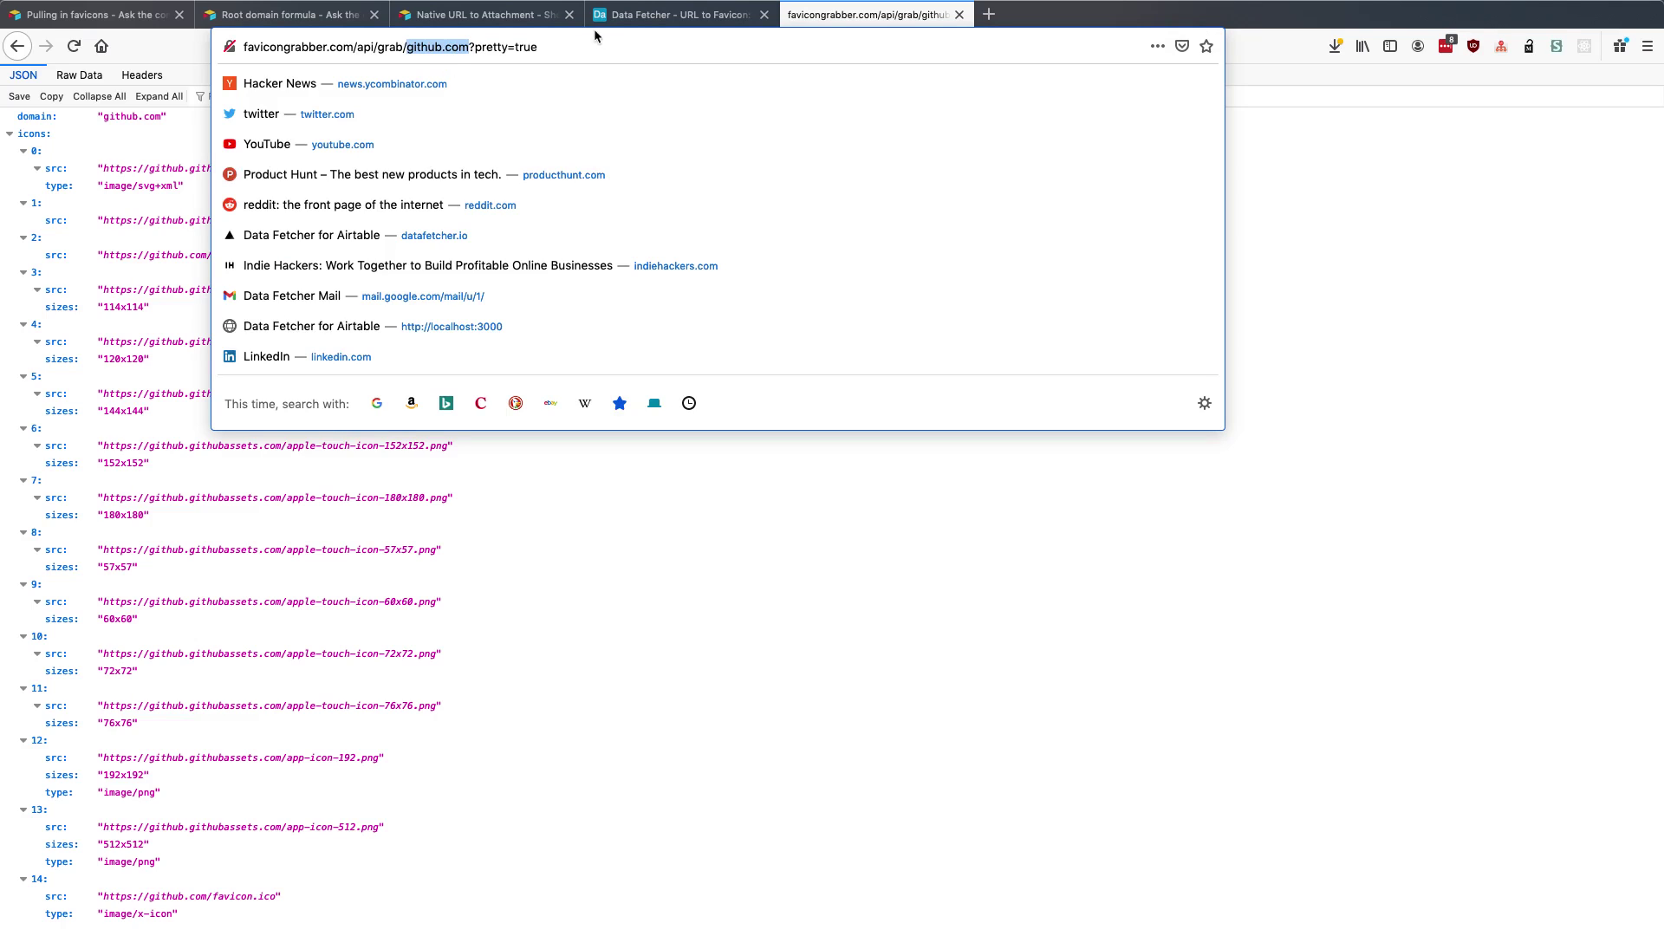
- In the Airtable URLs table, add a field named Domain and set its type to Formula
left_click(628, 17)
left_click(616, 183)
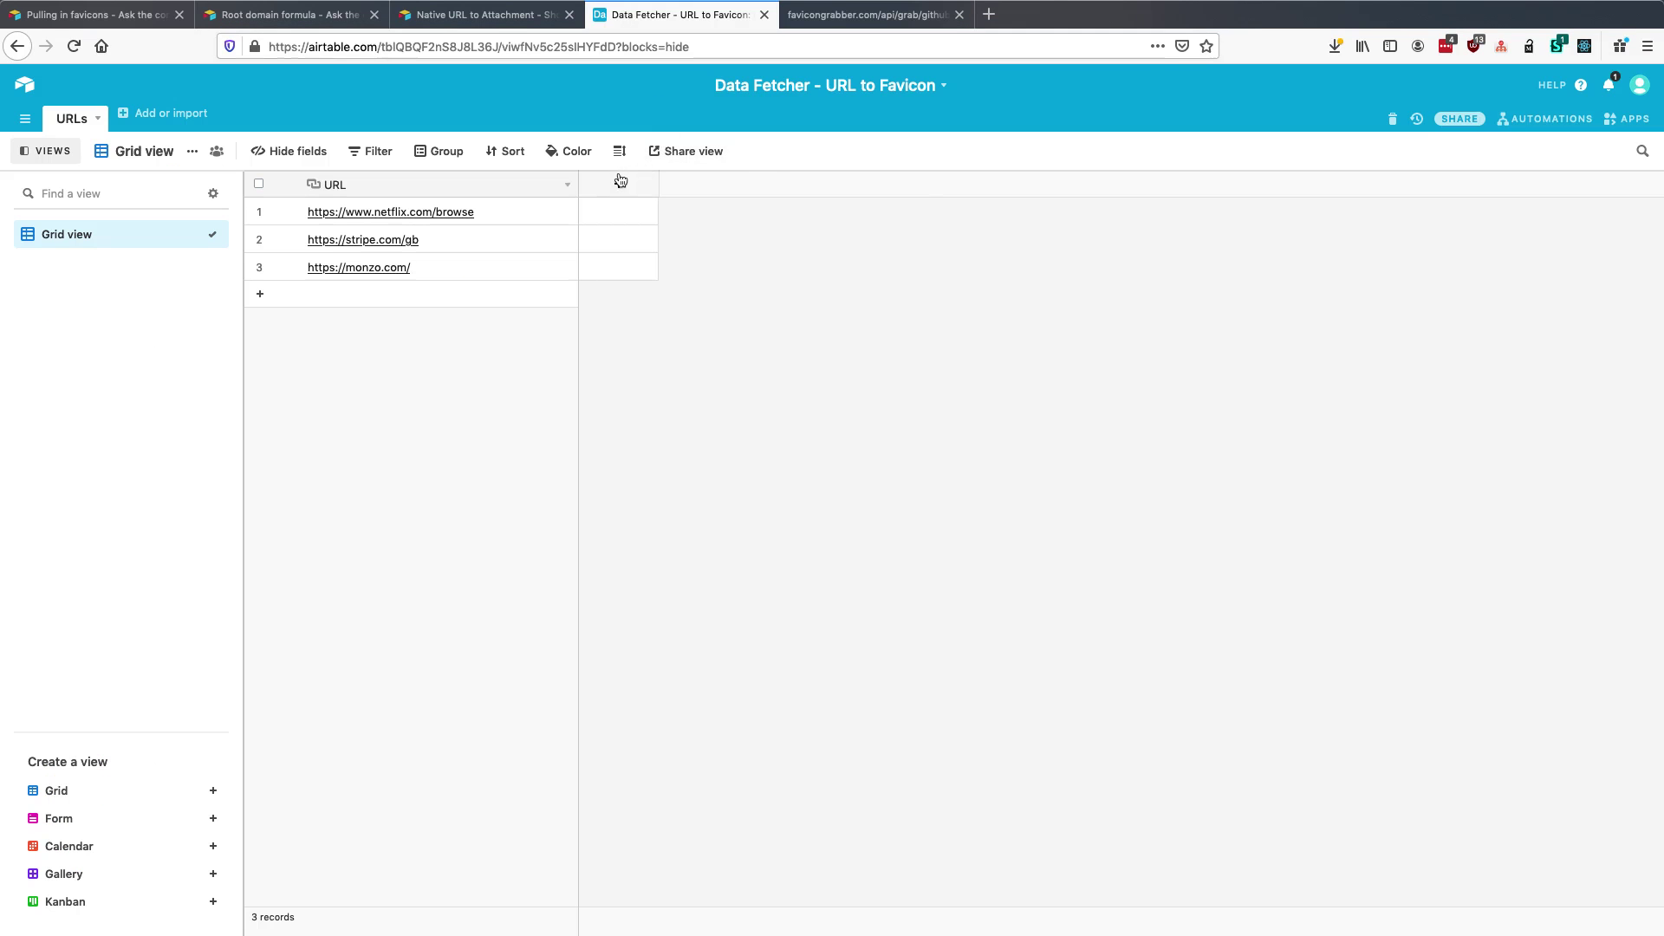
type("Domain")
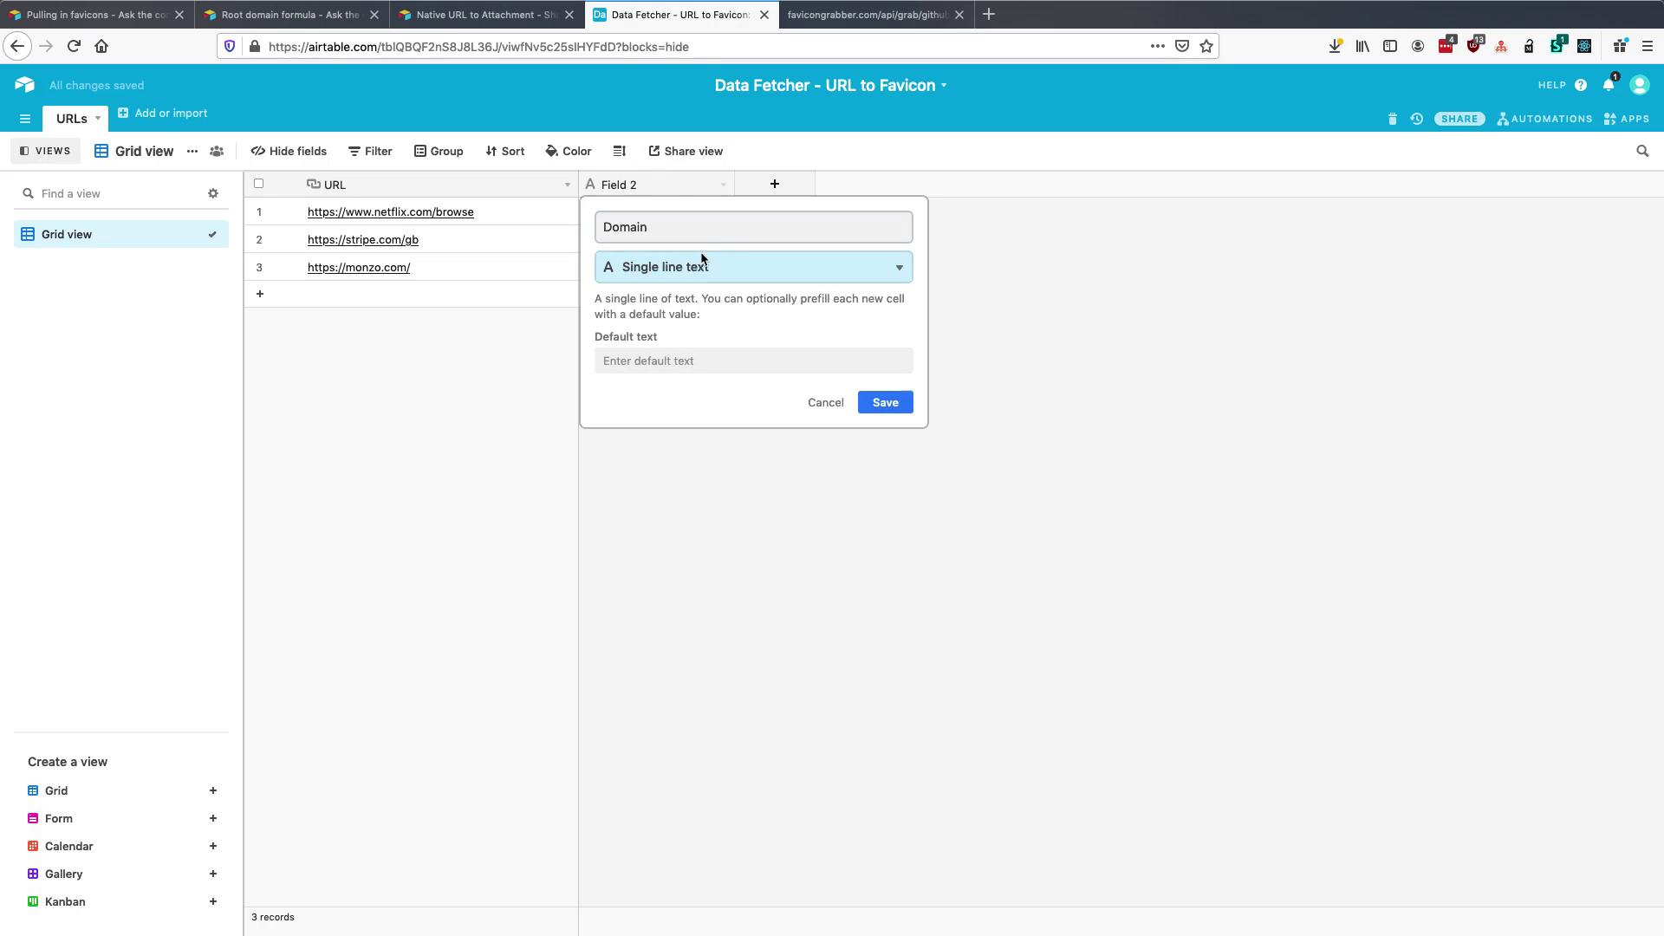
left_click(704, 267)
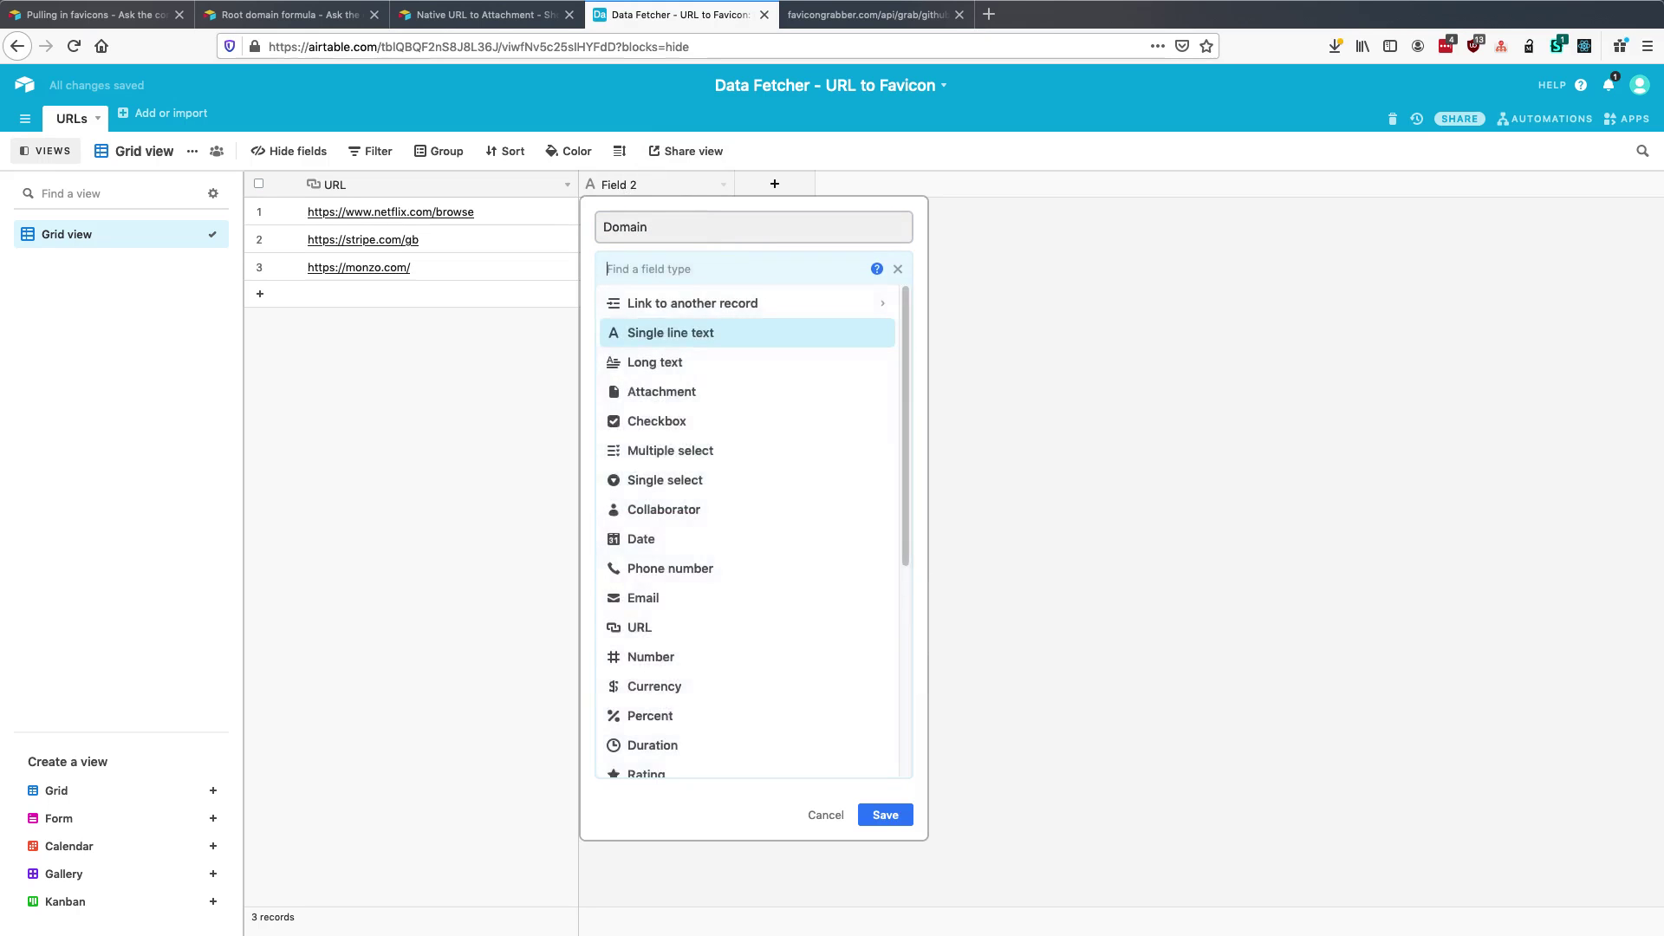
type("fo")
key("Return")
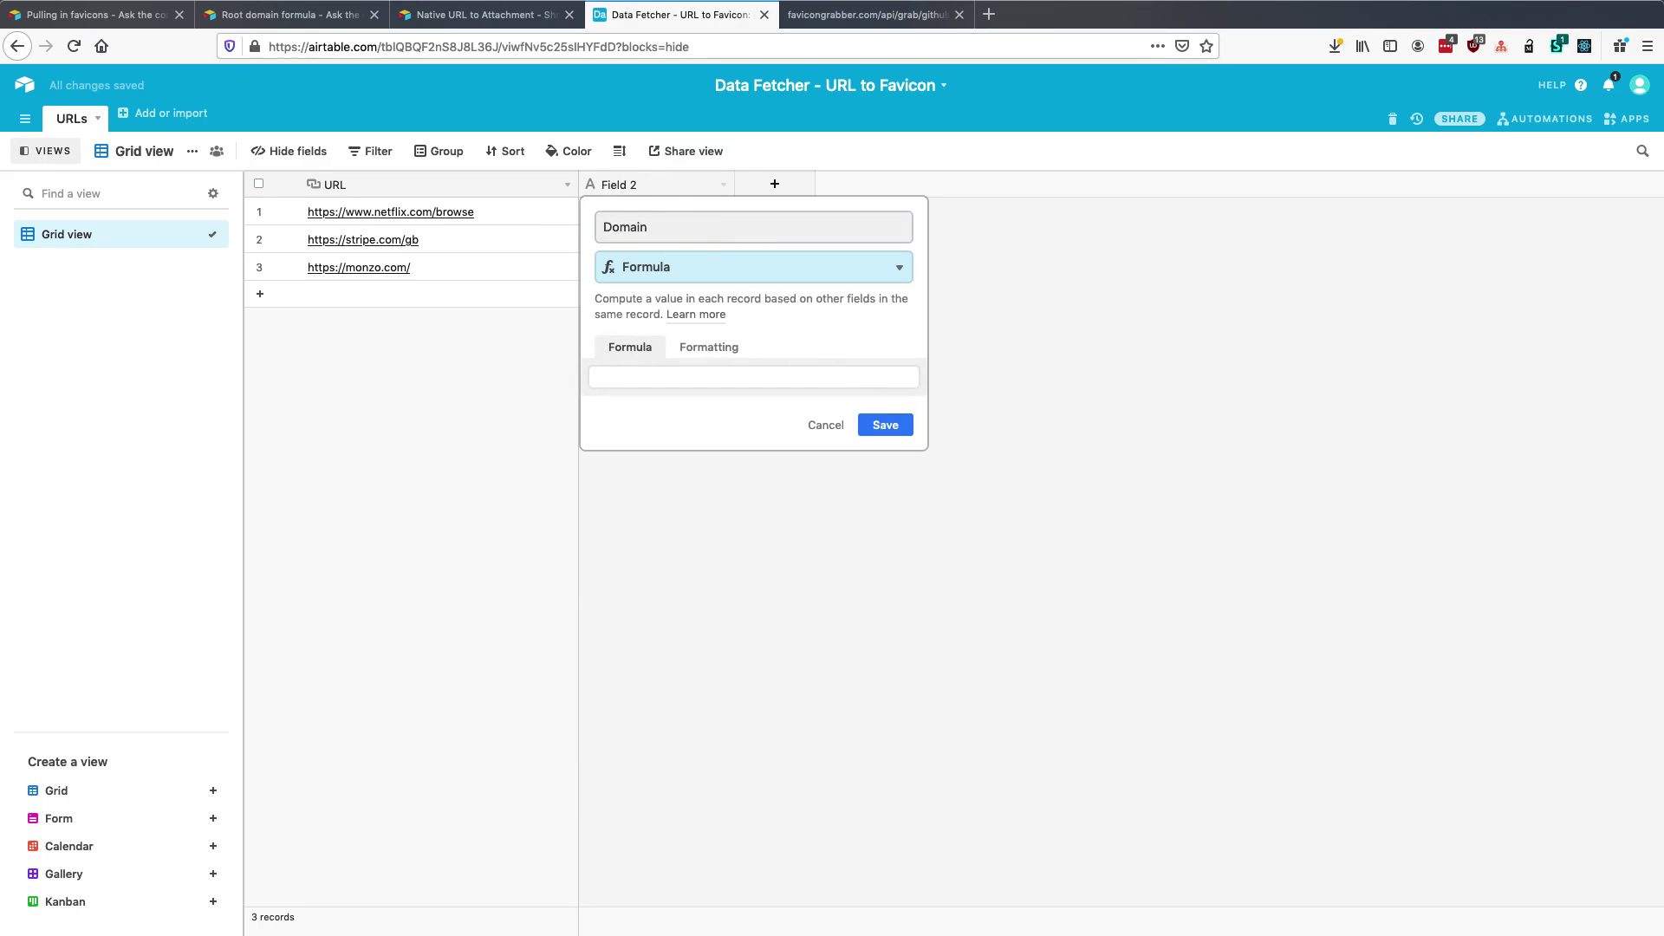
- Bring the domain extraction formula from the Root domain formula community post into the Domain field's formula
left_click(252, 19)
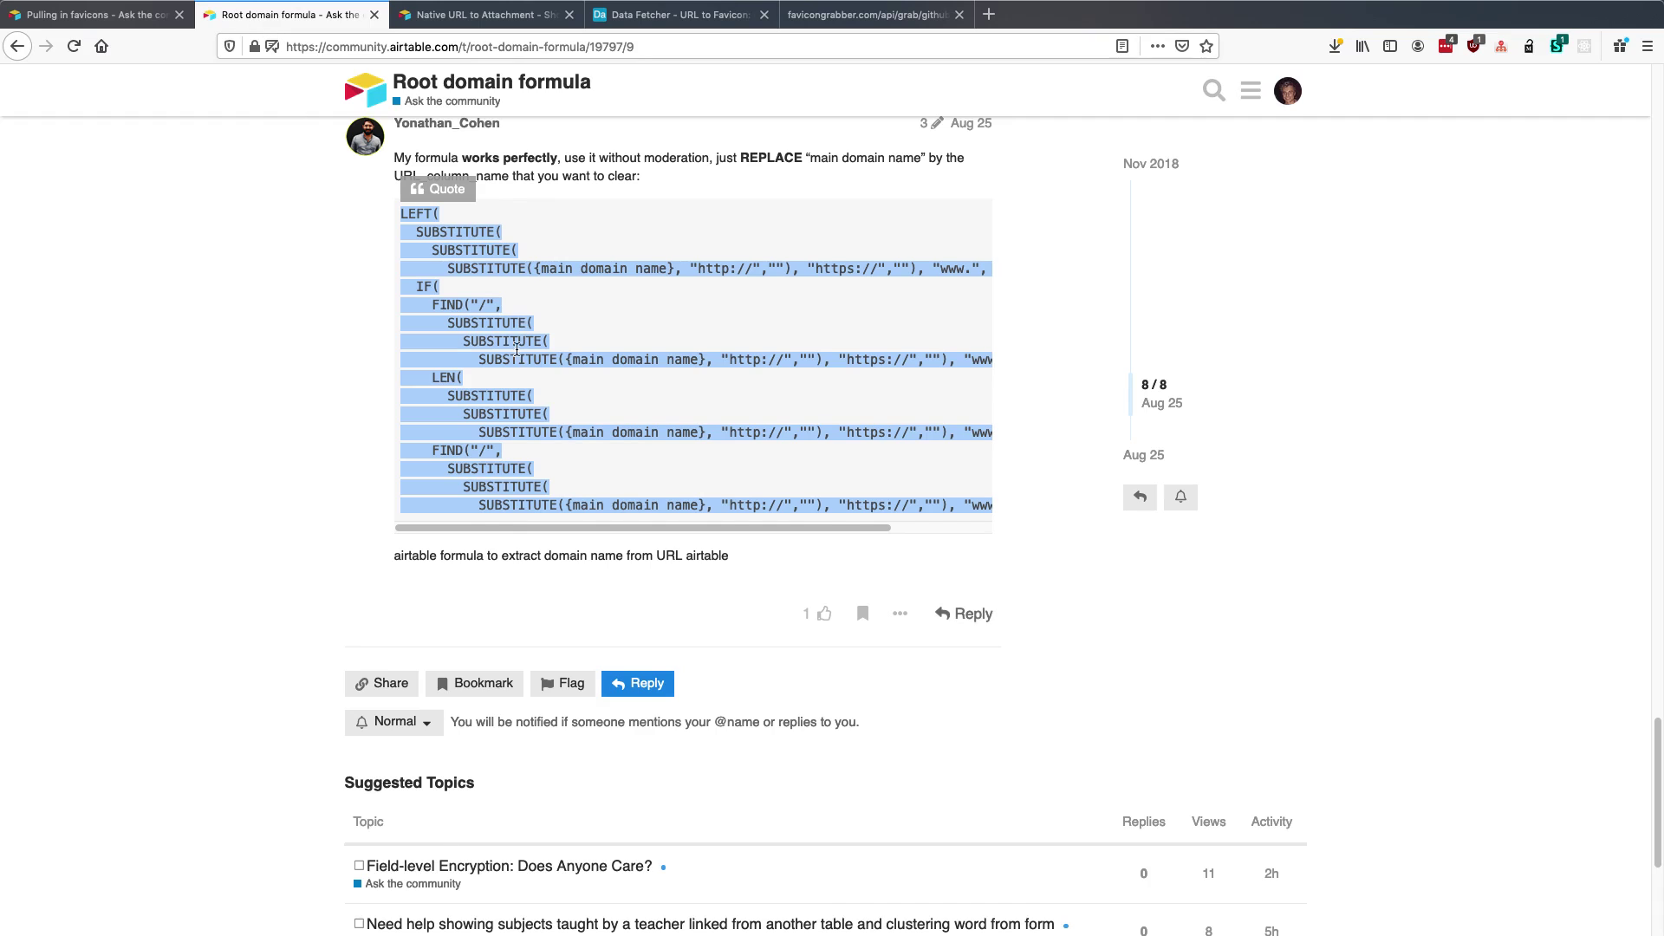
scroll(545, 351, "up", 1)
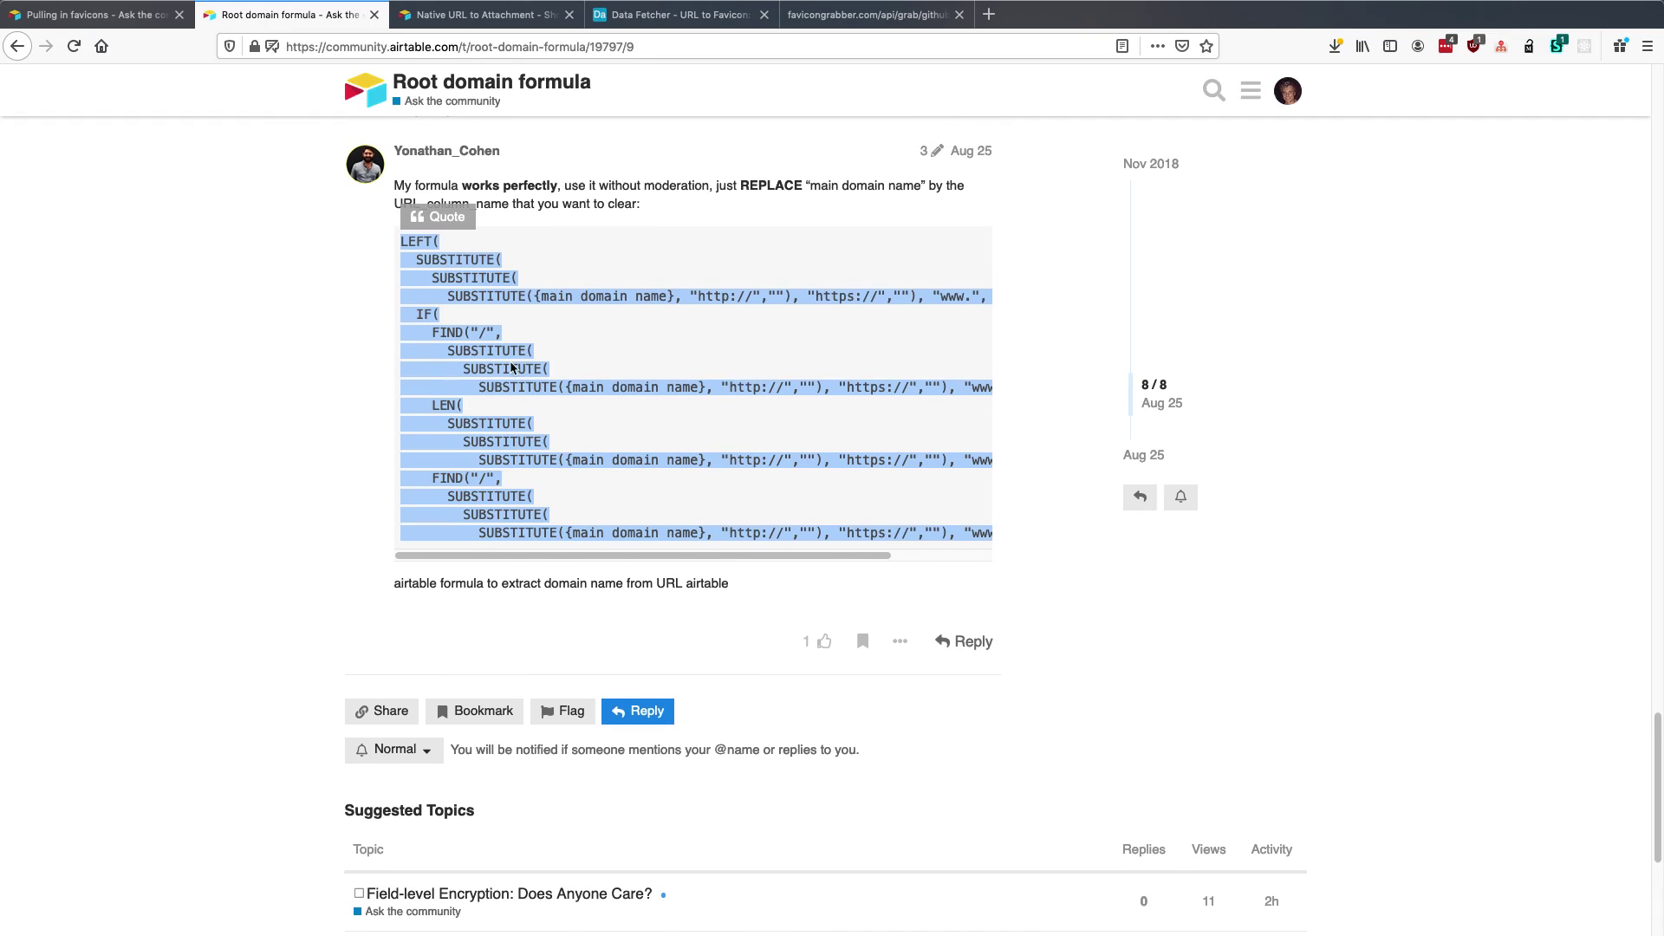
left_click(674, 17)
left_click(705, 383)
key("super+v")
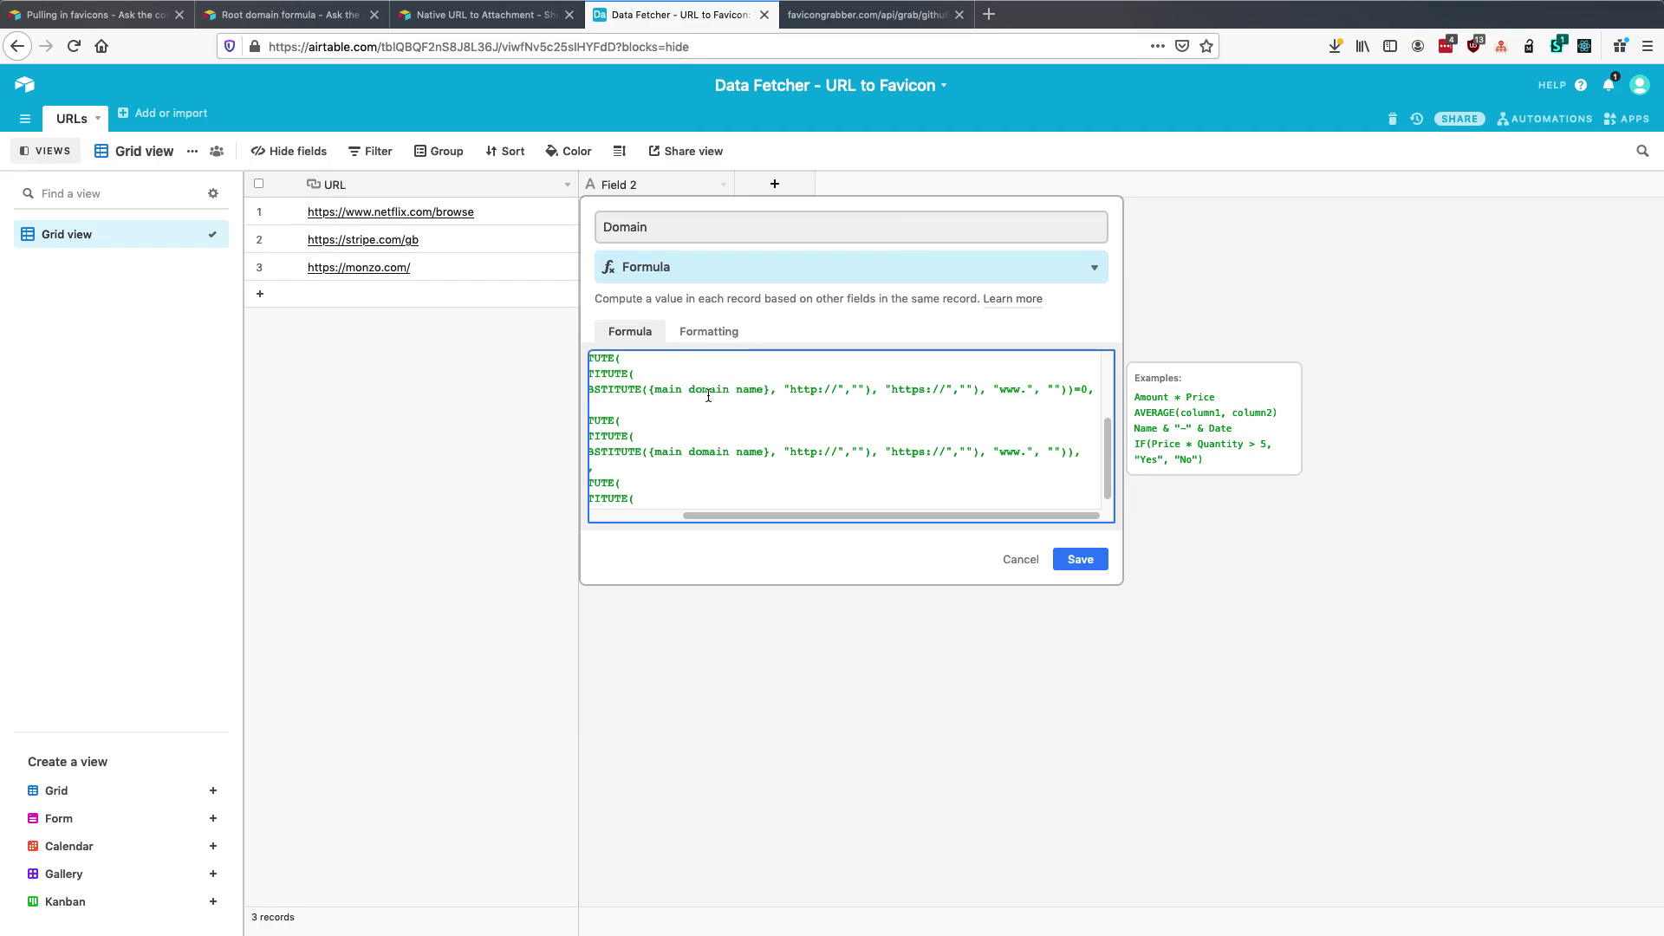
- Replace the first two {main domain name} references in the Domain formula with {URL}
scroll(834, 507, "left", 3)
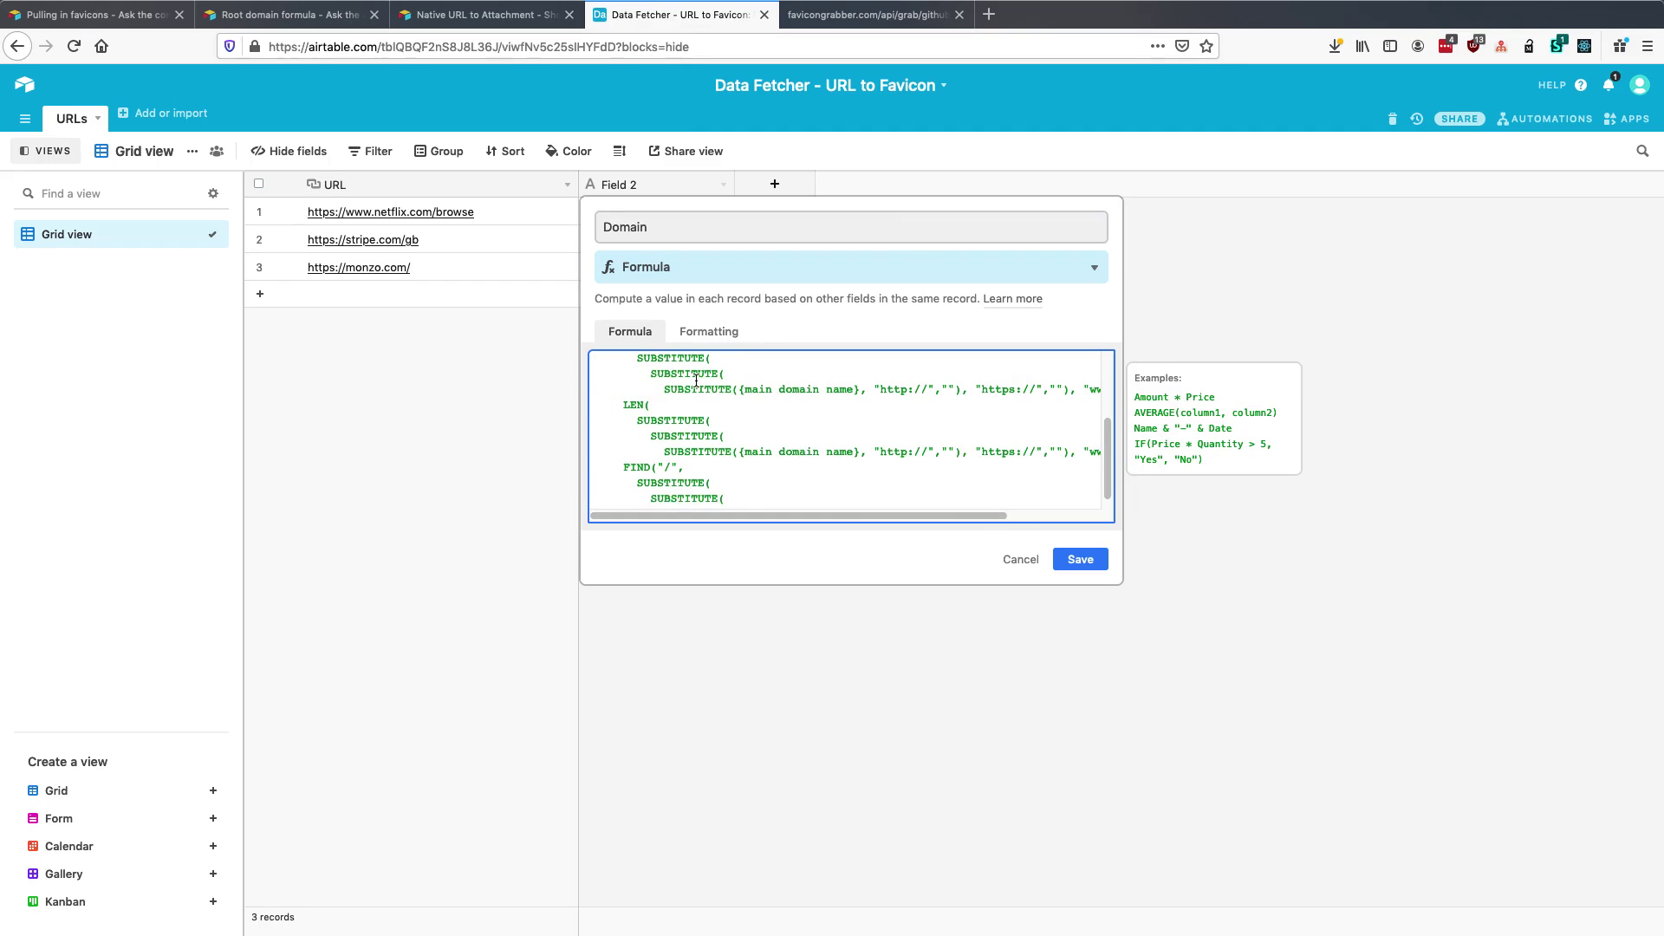
scroll(693, 382, "up", 5)
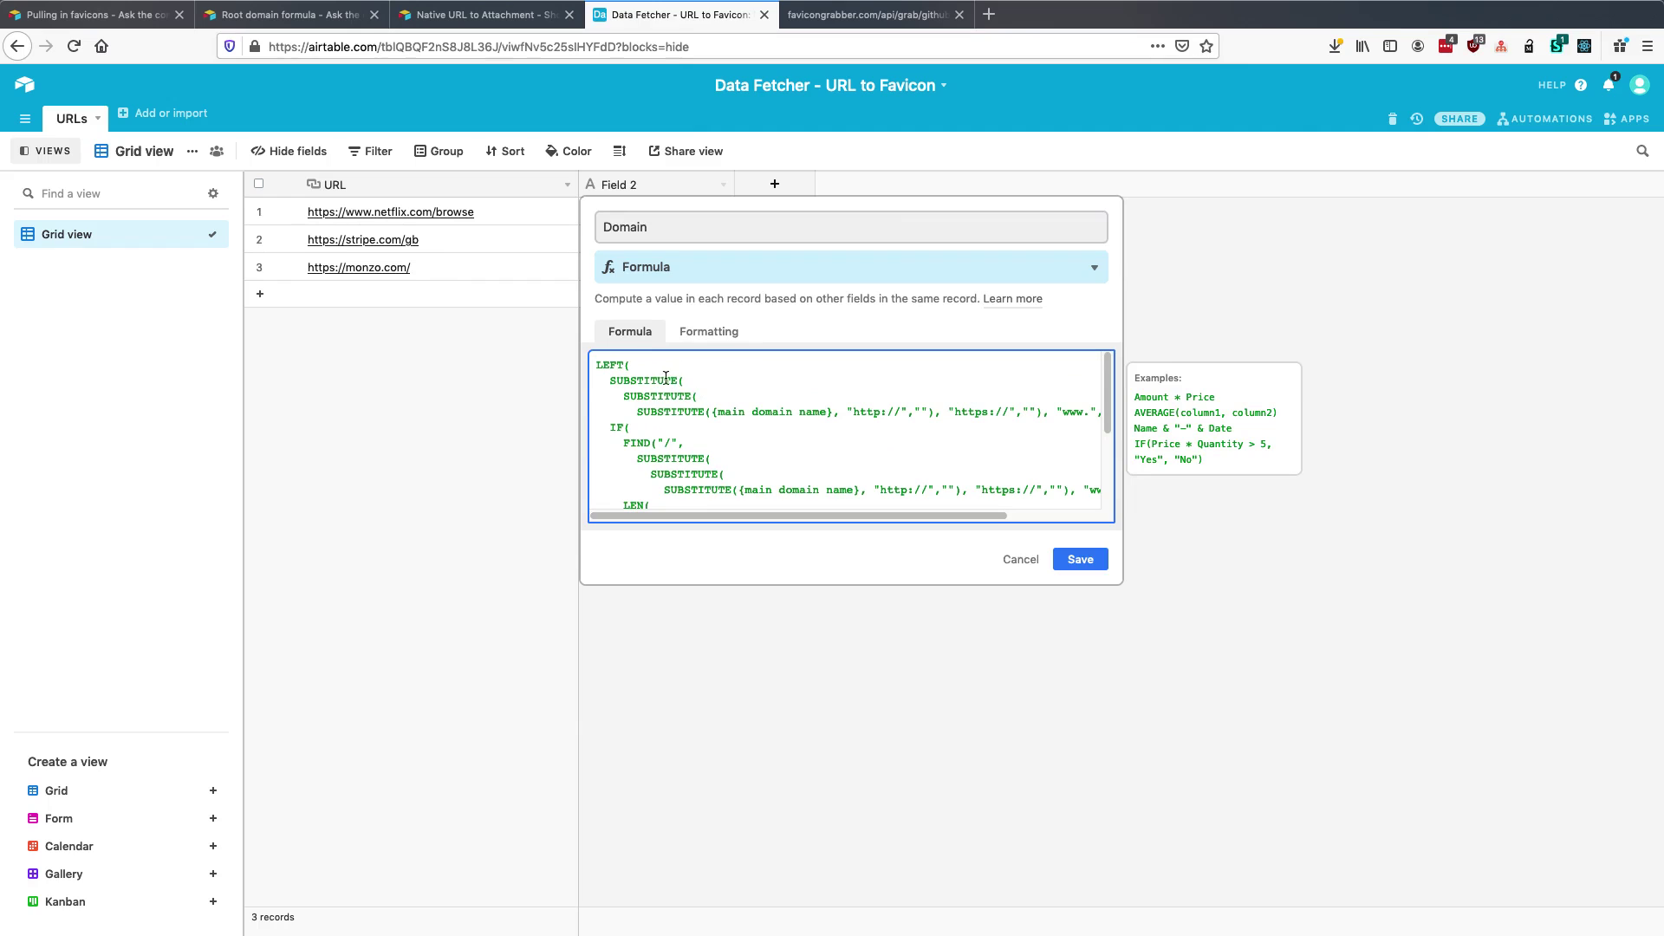
left_click_drag(716, 415, 830, 415)
type("{URL")
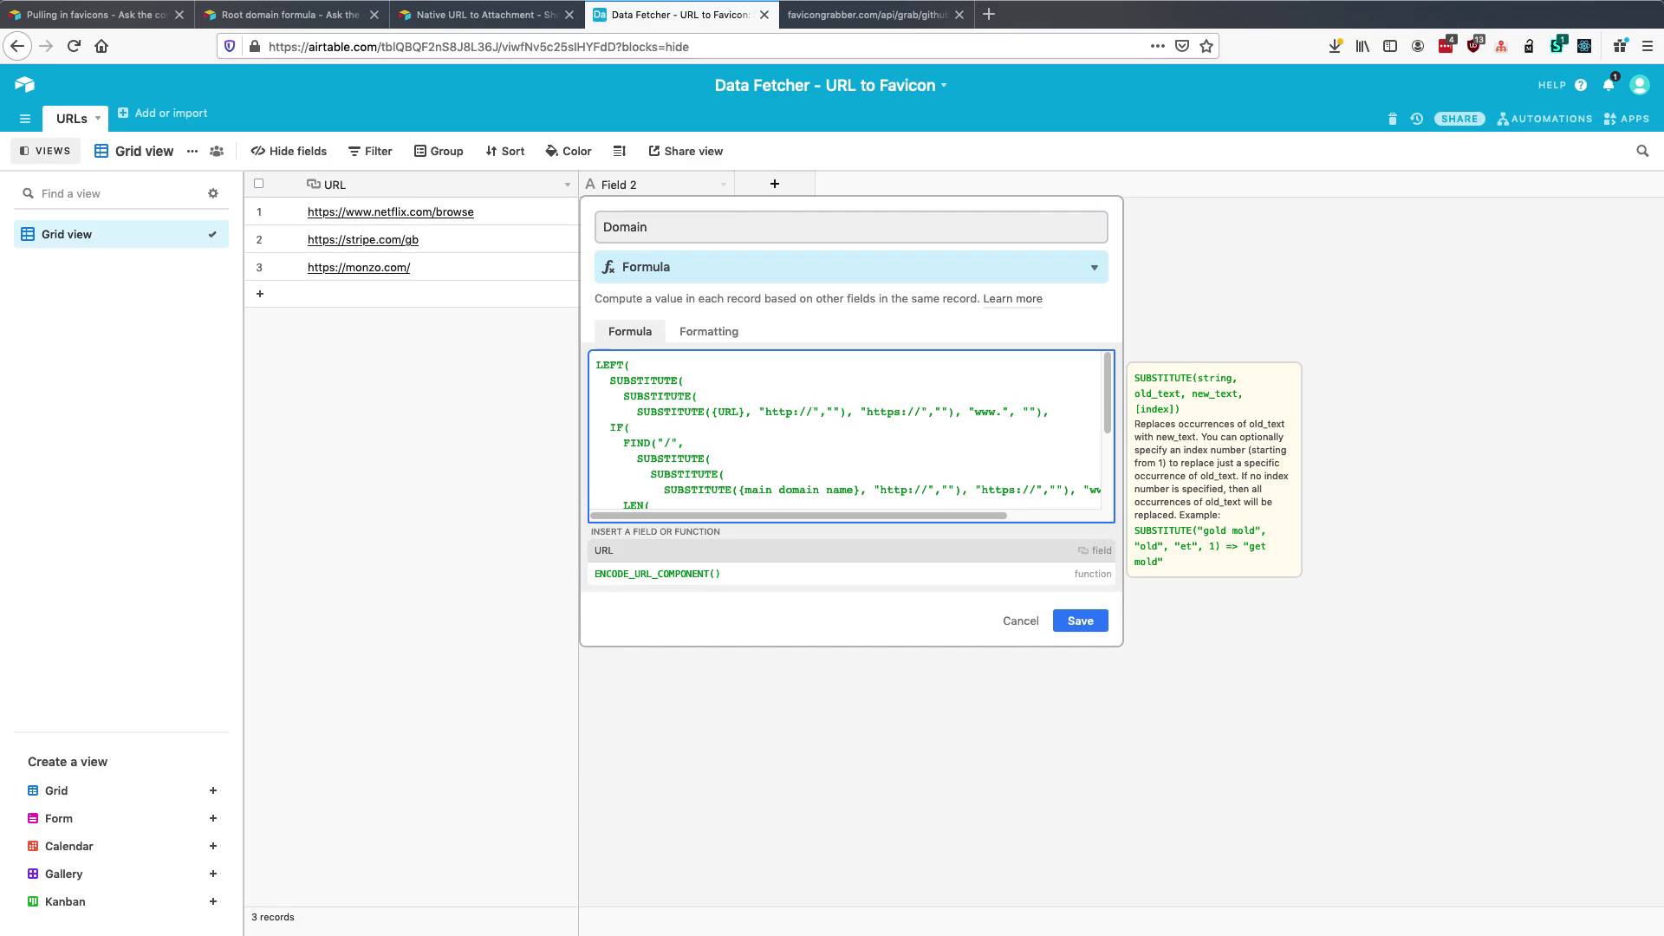
double_click(722, 412)
key("ctrl+c")
left_click_drag(748, 491, 850, 490)
key("ctrl+v")
- Replace the remaining two {main domain name} references with {URL} and save the Domain field
scroll(760, 469, "down", 3)
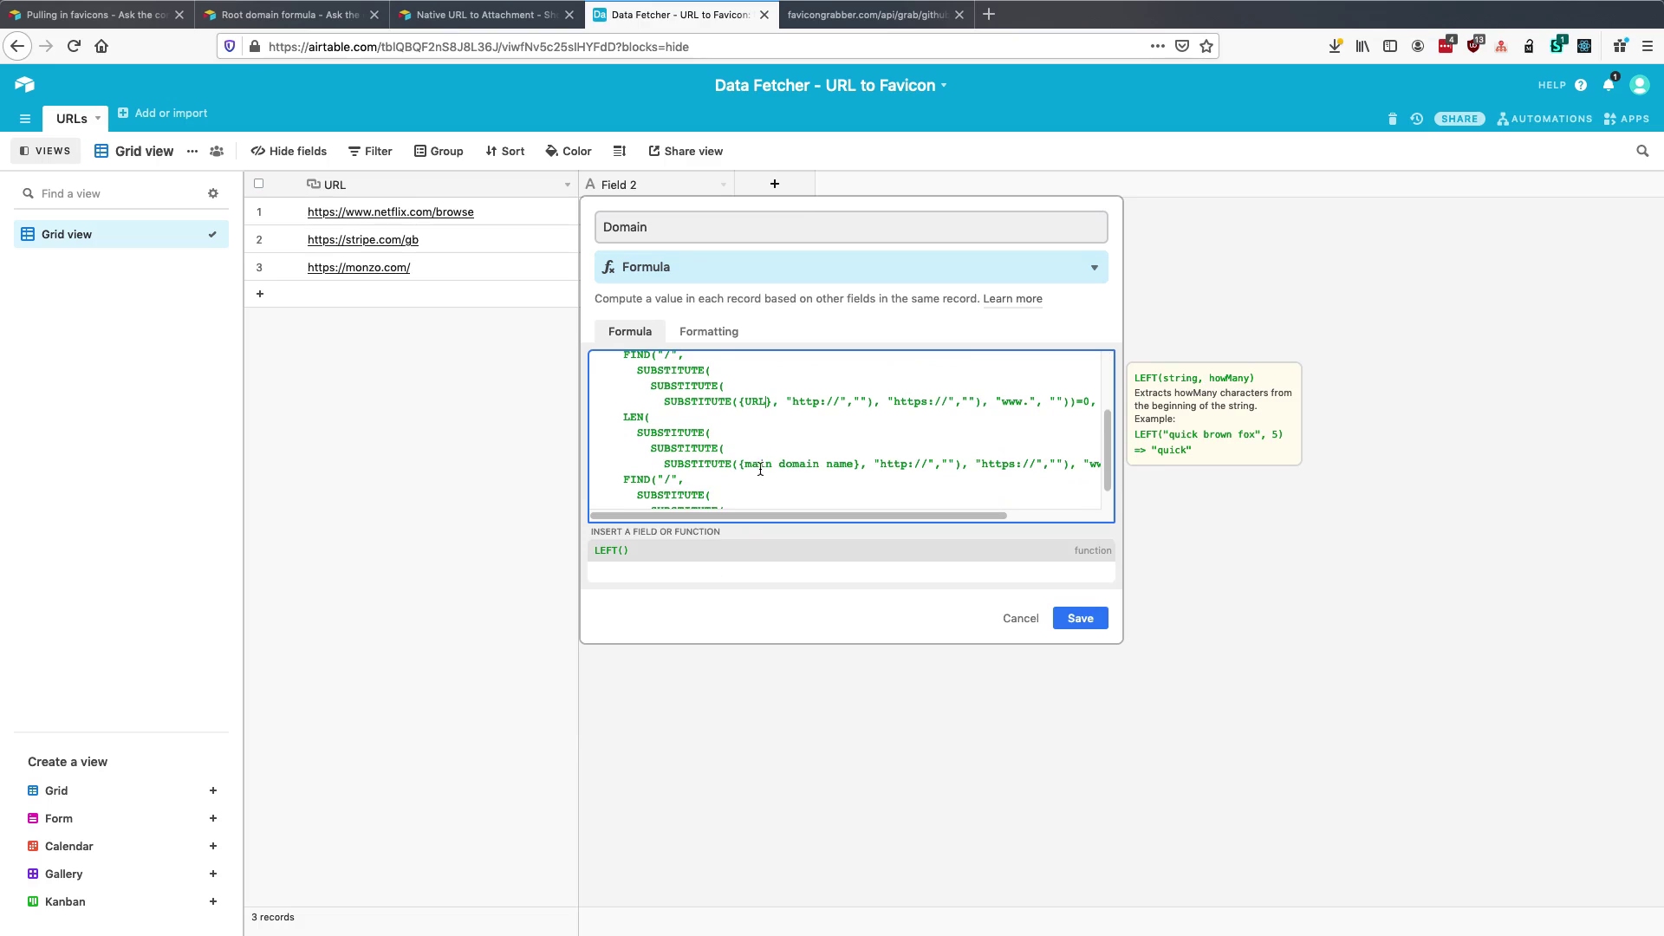
left_click_drag(747, 465, 858, 465)
key("ctrl+v")
scroll(767, 461, "down", 2)
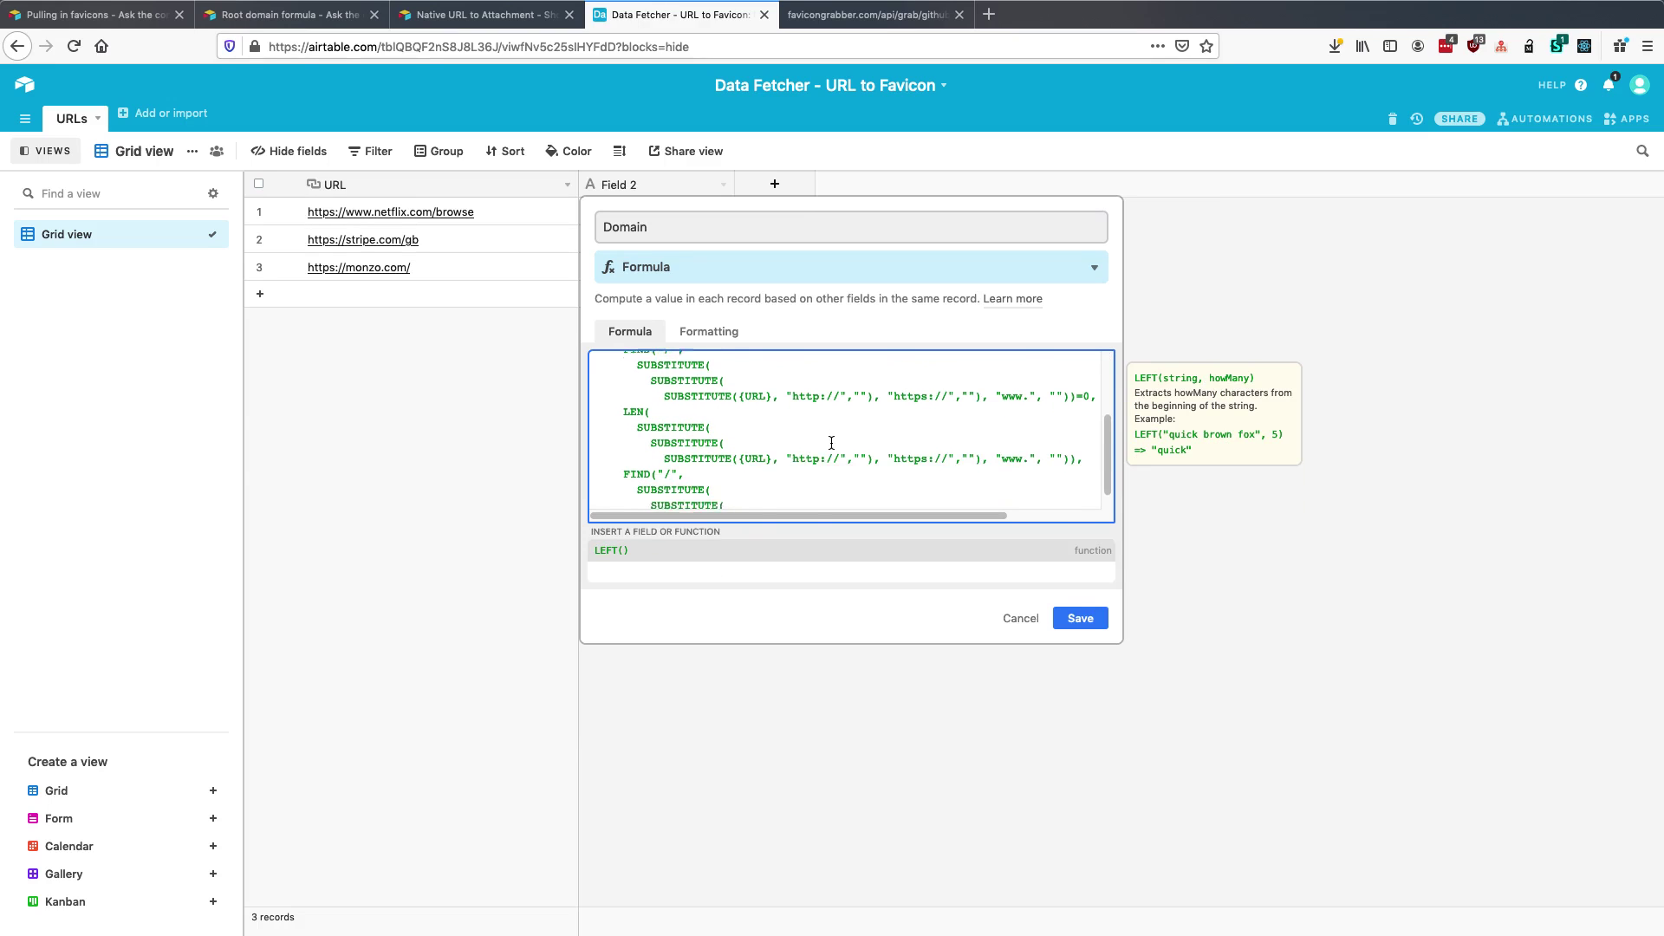
left_click_drag(749, 504, 853, 504)
key("ctrl+v")
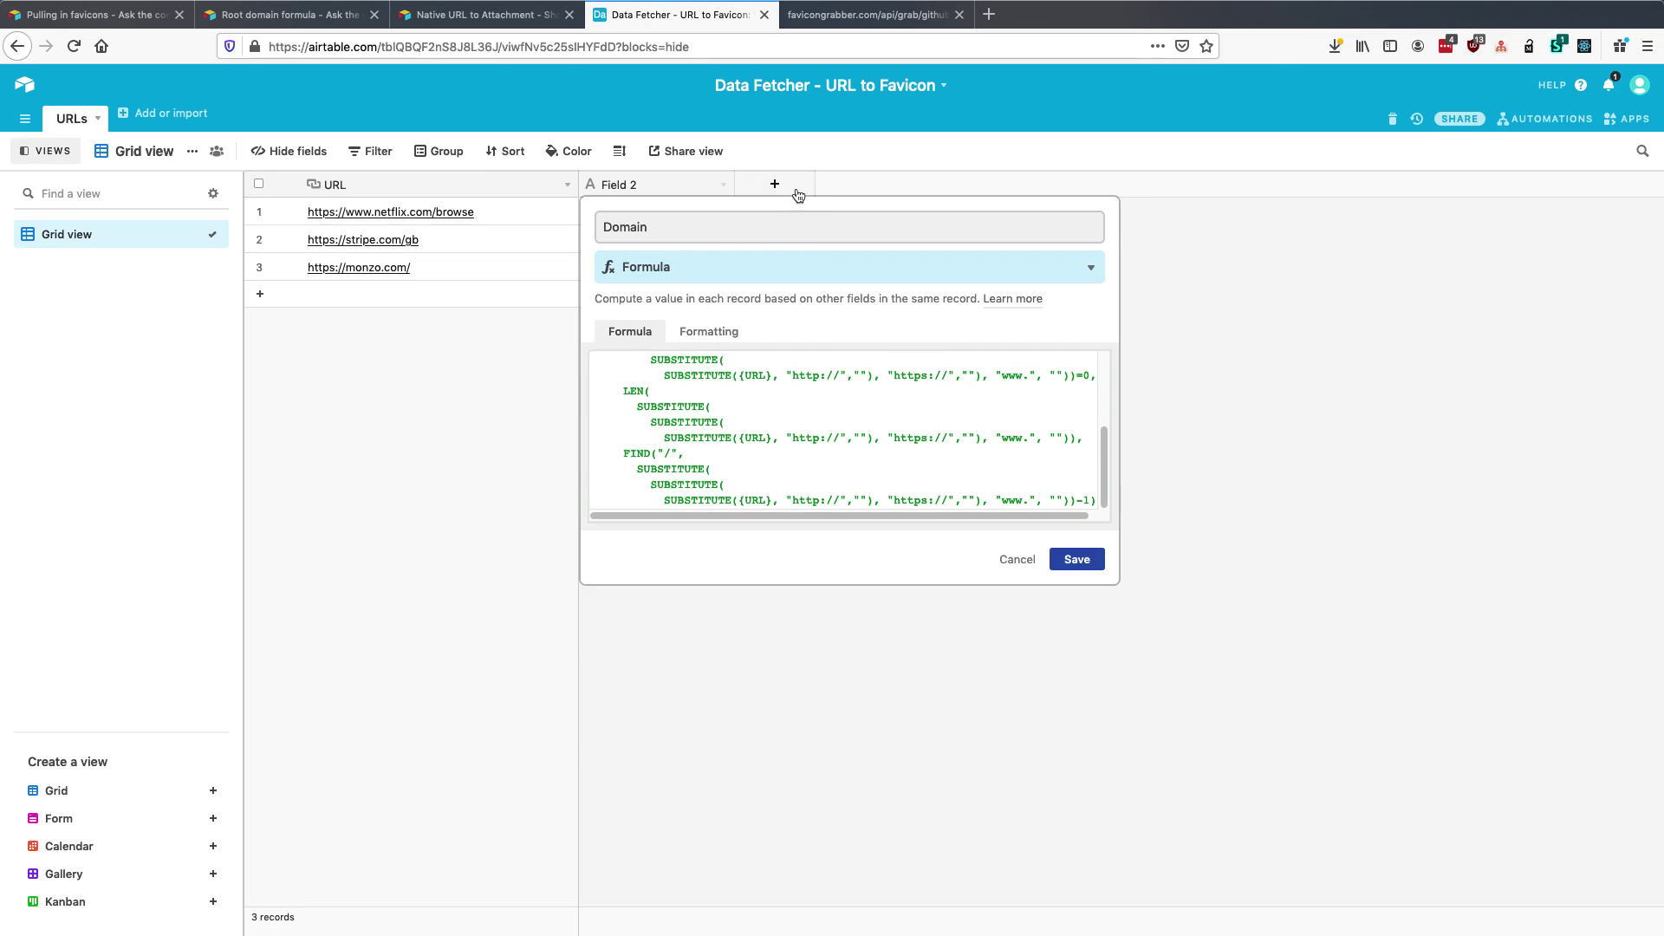
left_click(1085, 561)
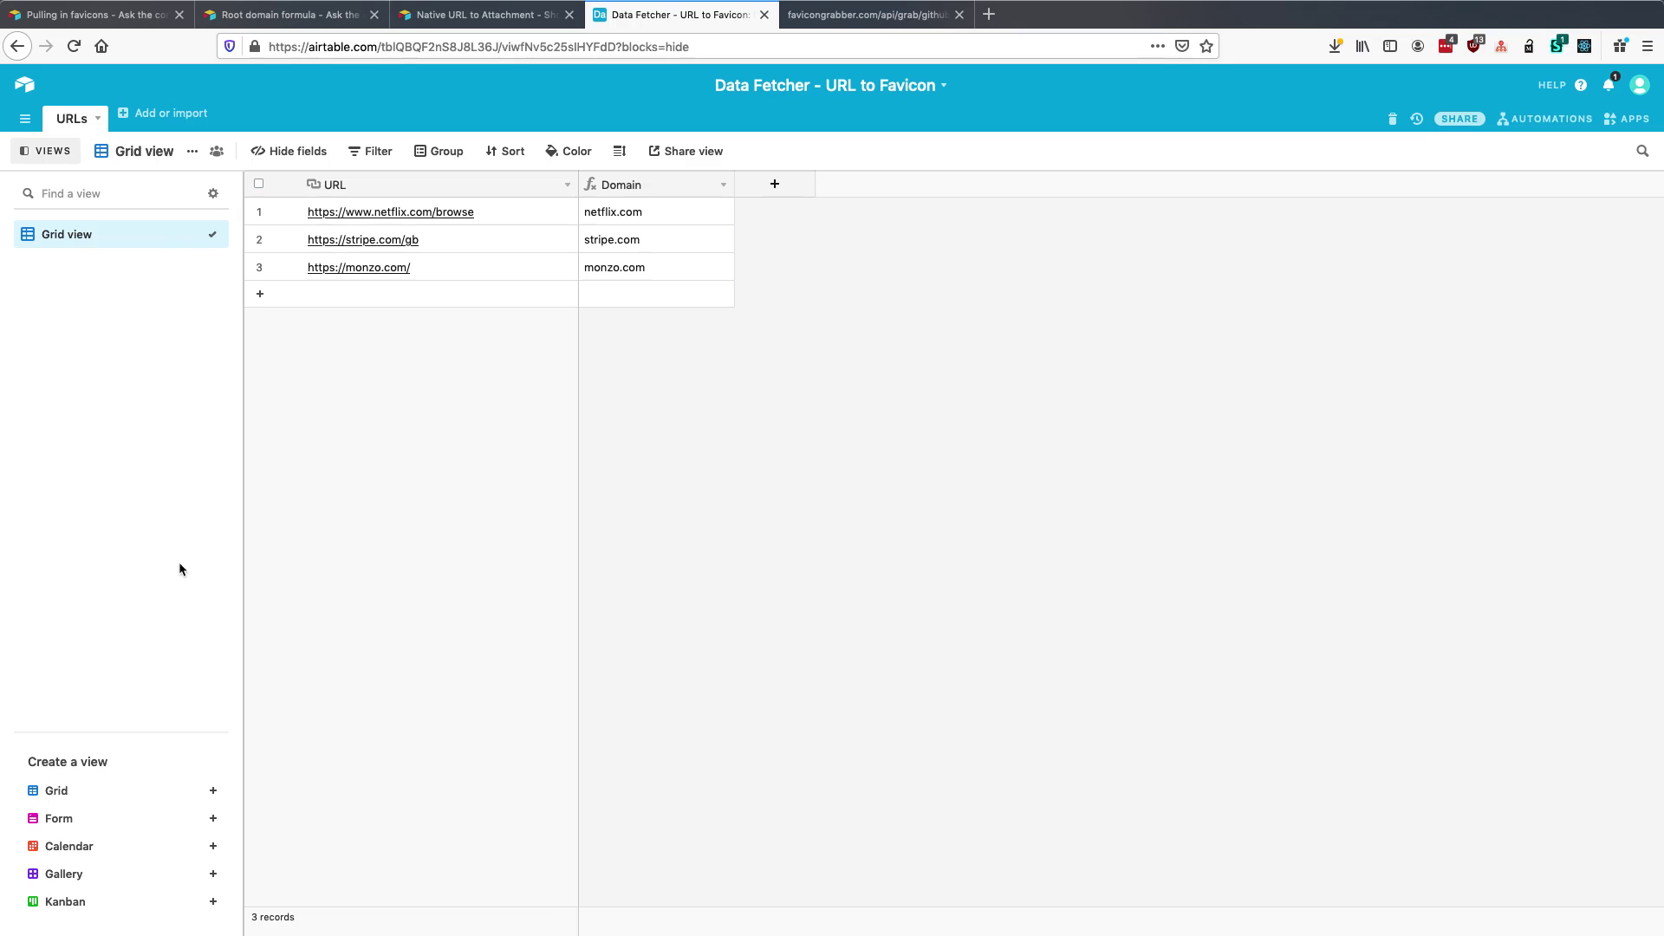
- Create a new grid view named "Needs favicon URL"
left_click(214, 791)
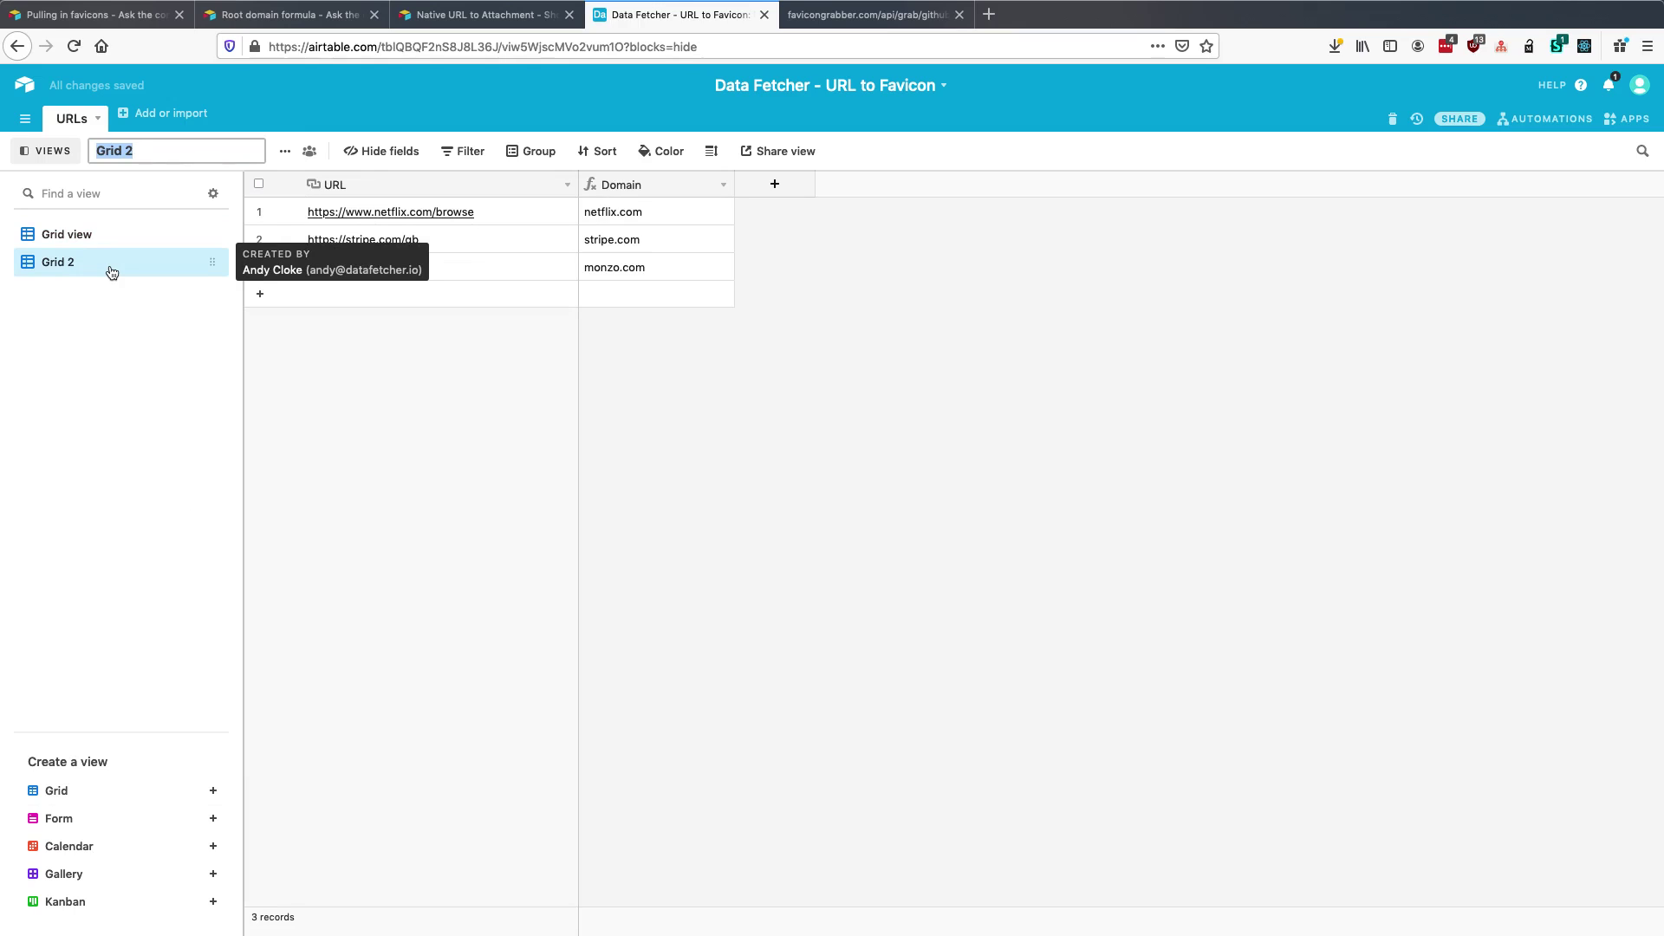
type("Ned")
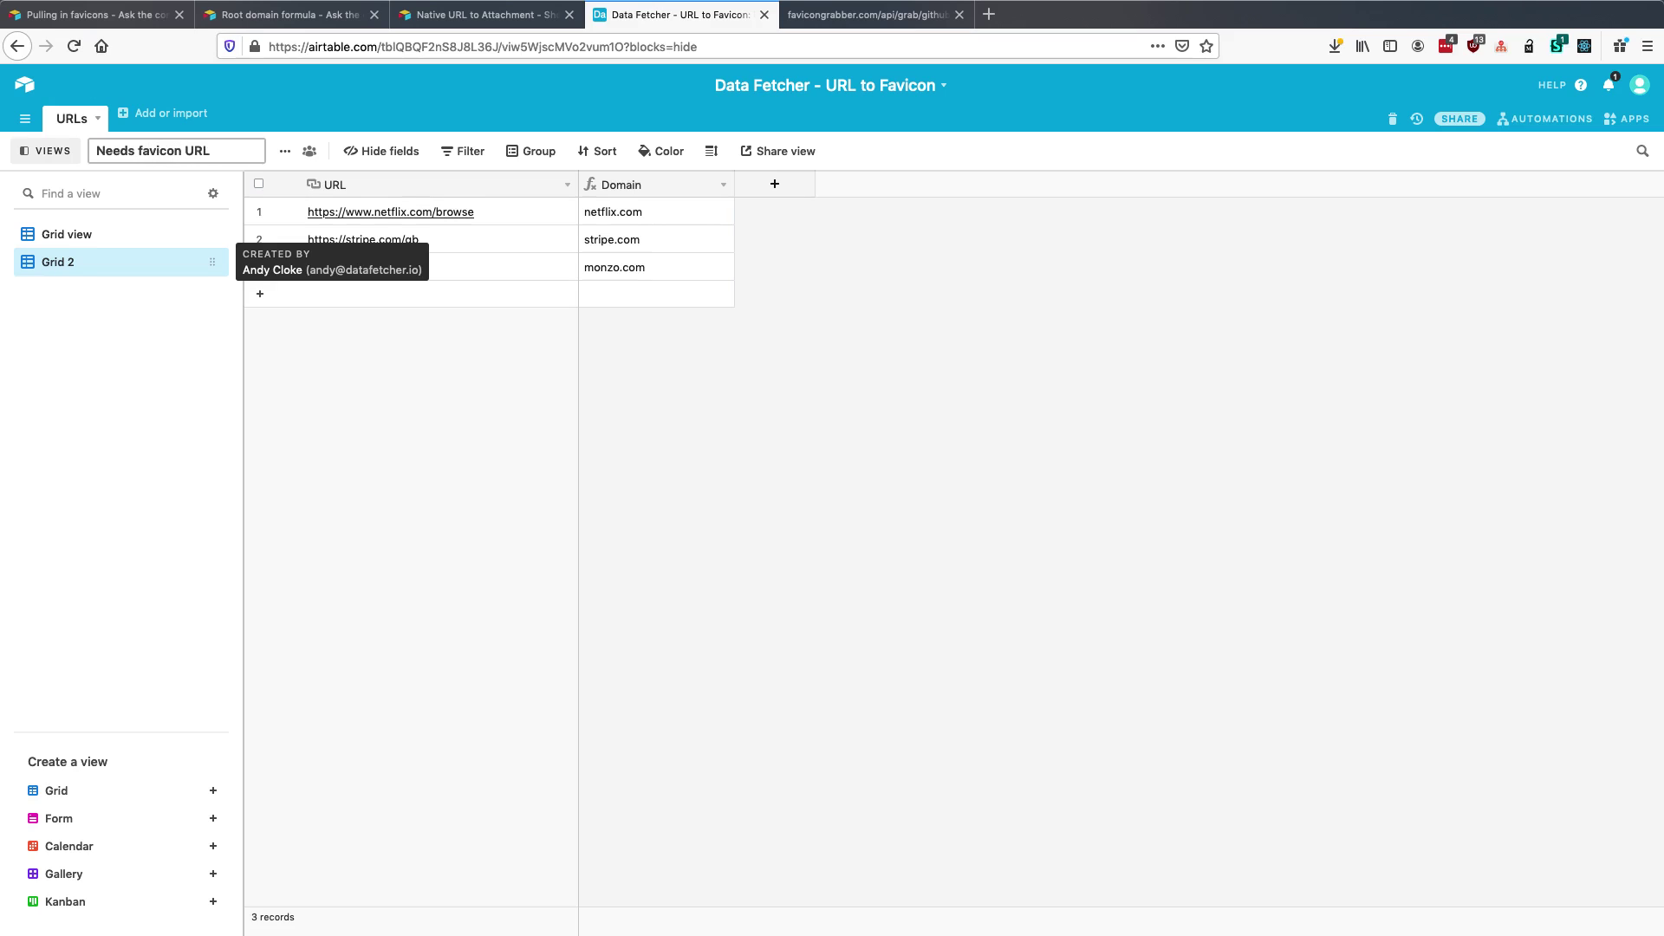
key("Return")
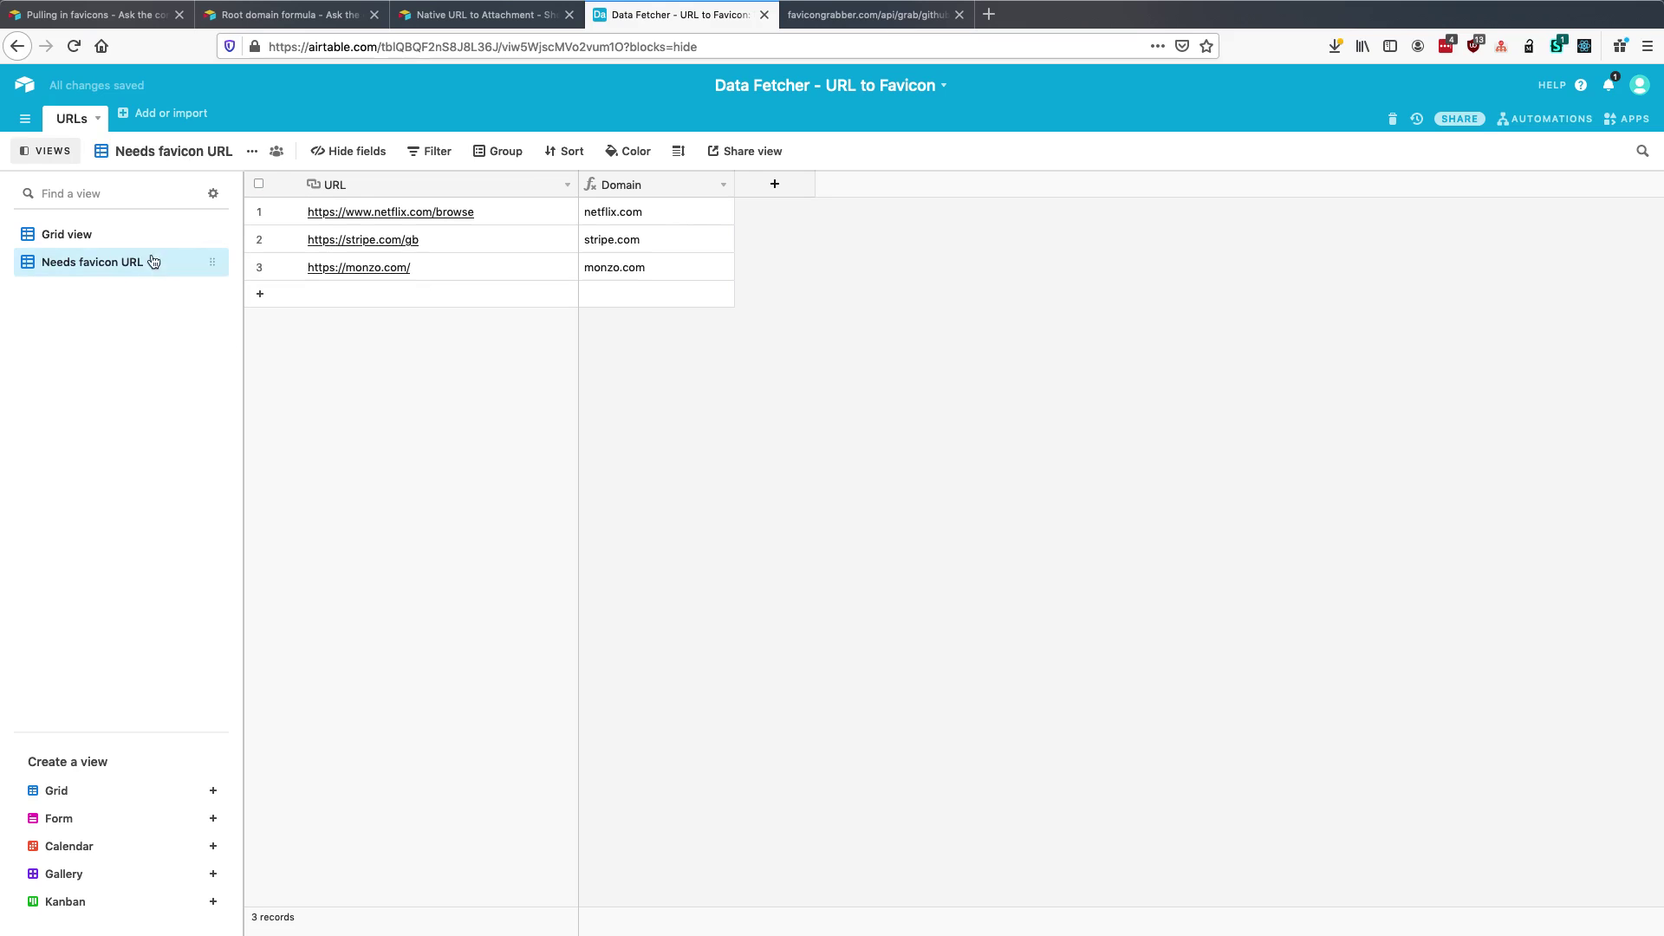
- Add a field named Favicon URL with the URL field type
left_click(779, 182)
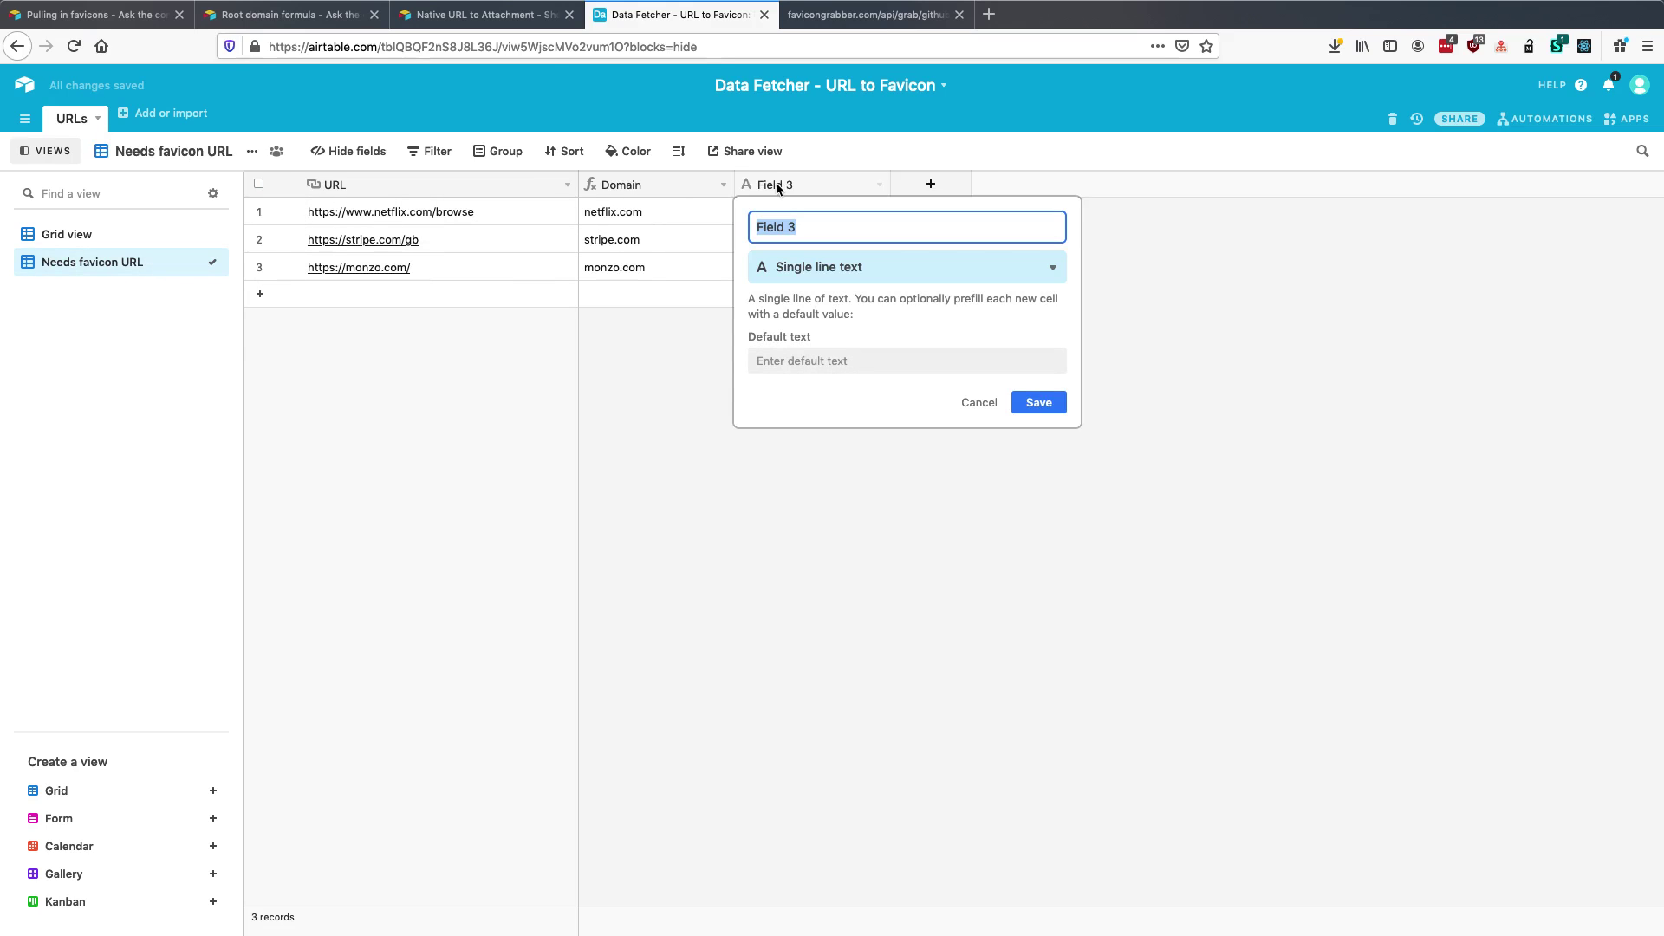
type("Favicon URL")
left_click(825, 269)
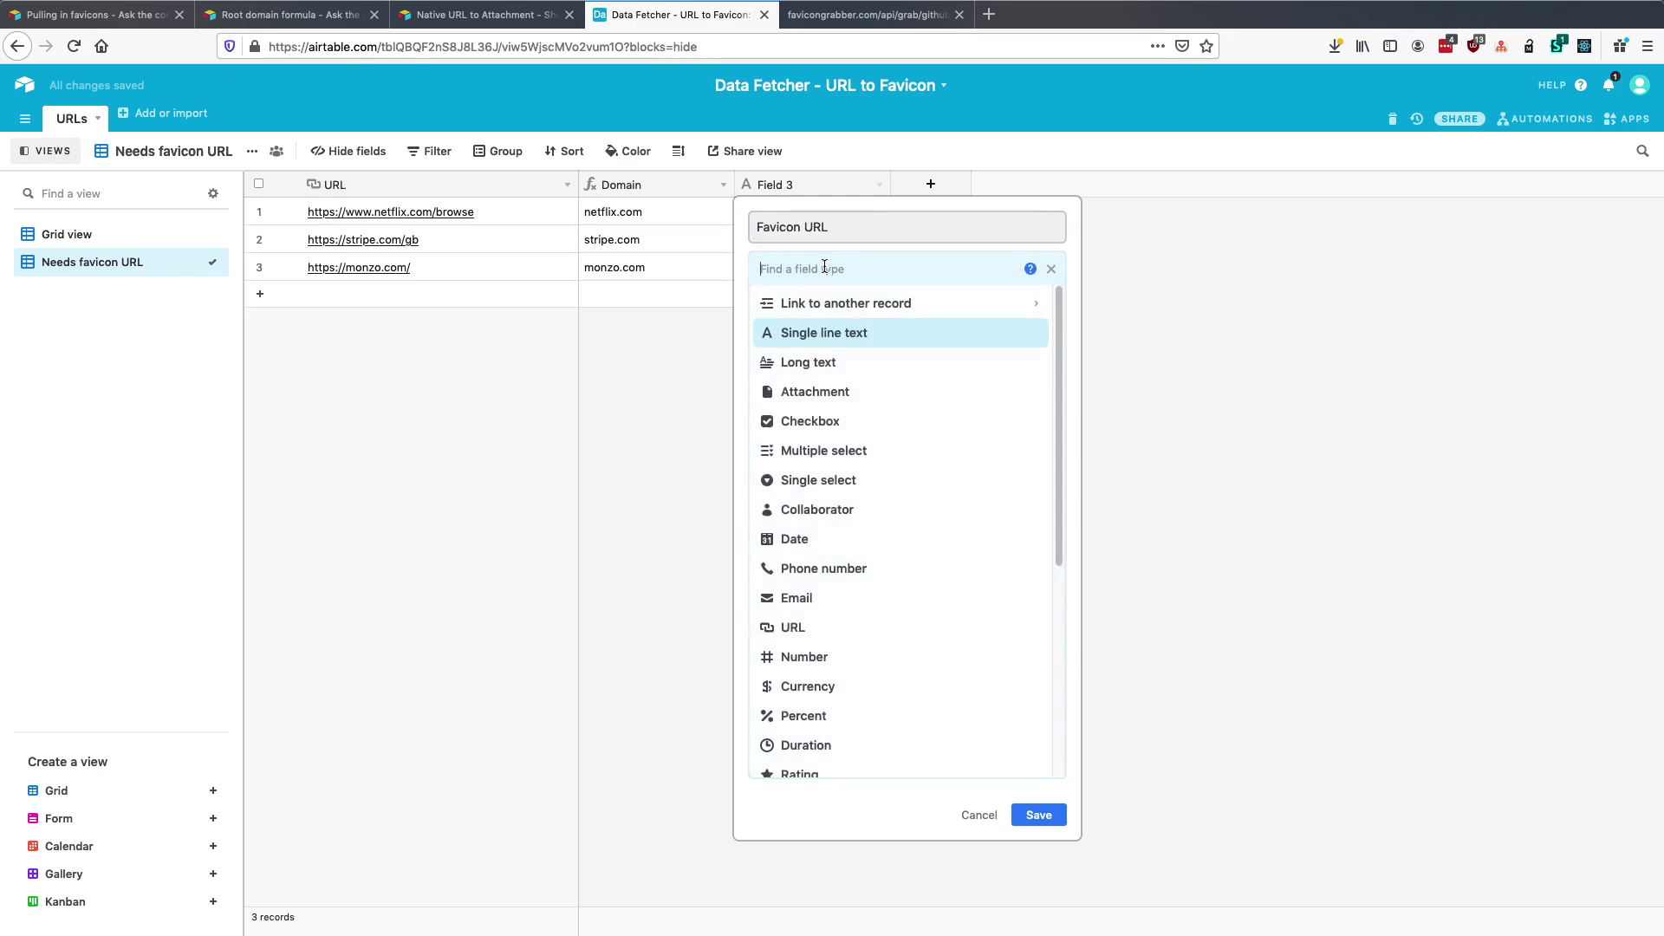
type("url")
left_click(827, 304)
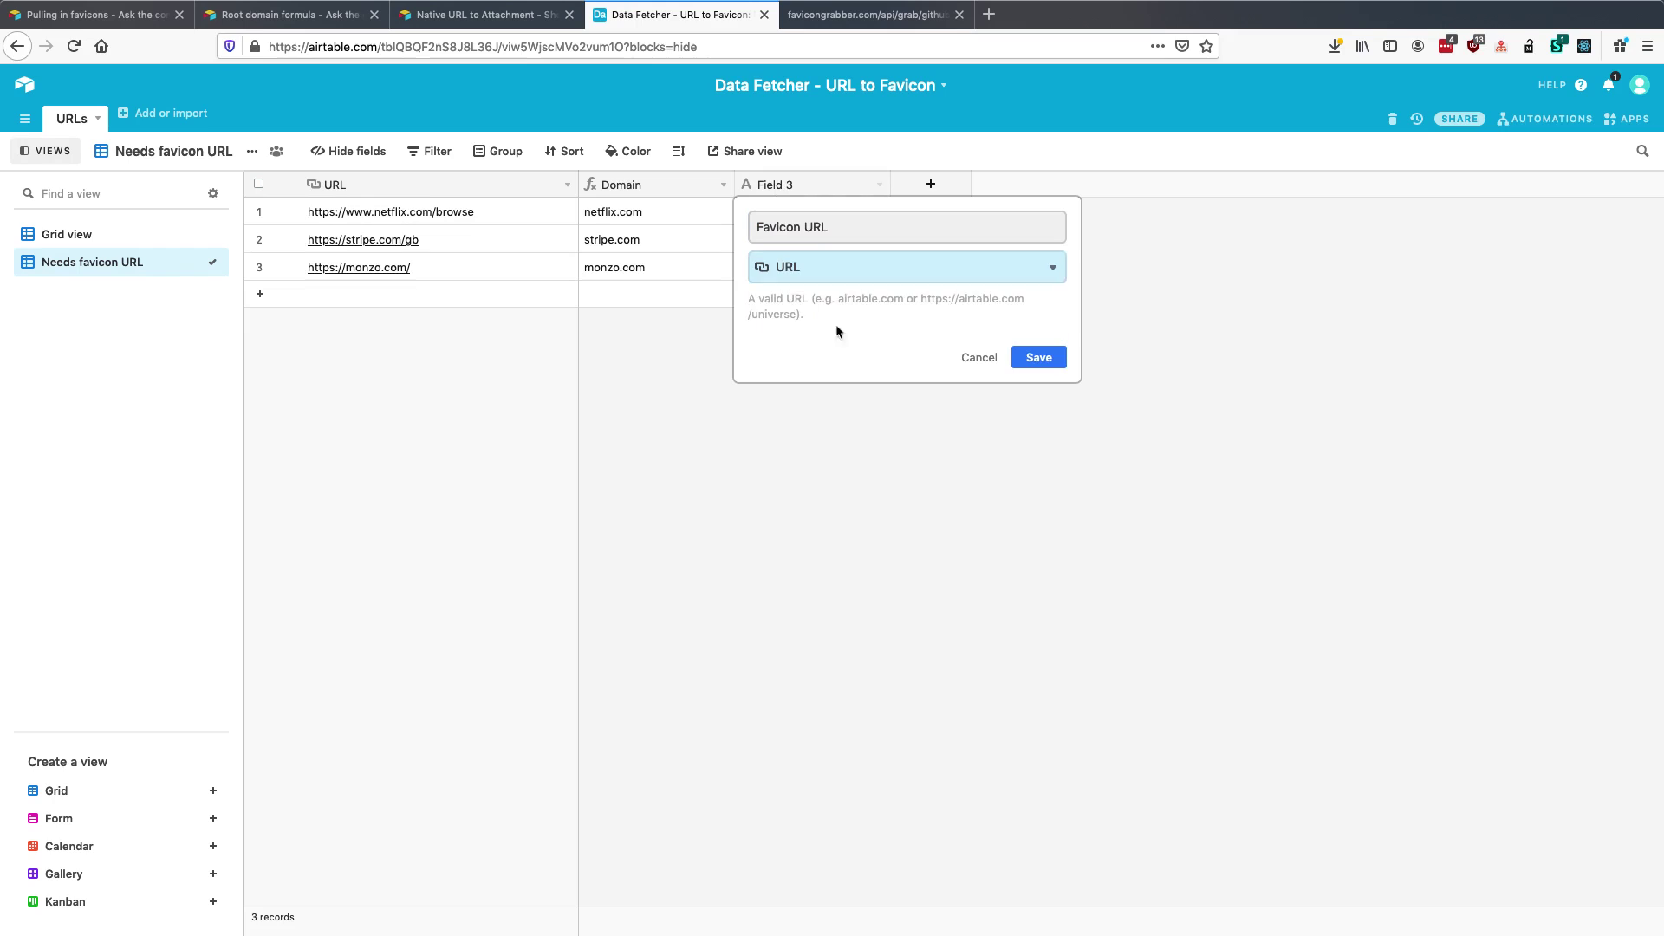
left_click(1039, 358)
- Filter the Needs favicon URL view to records where URL is not empty
left_click(444, 151)
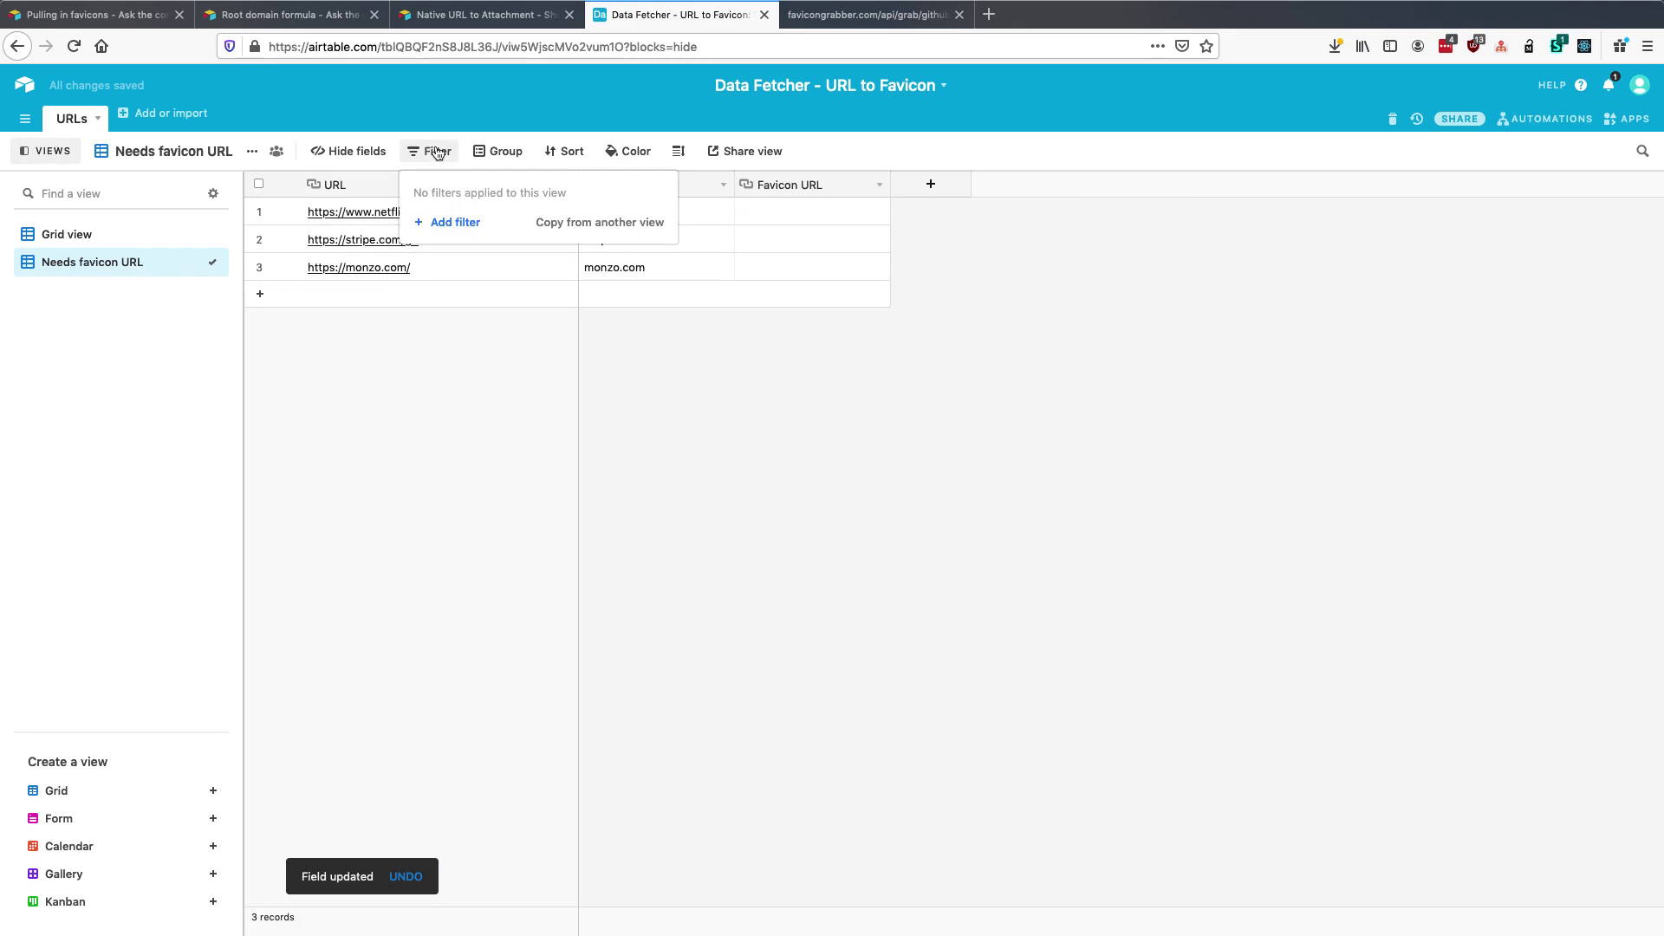
left_click(442, 222)
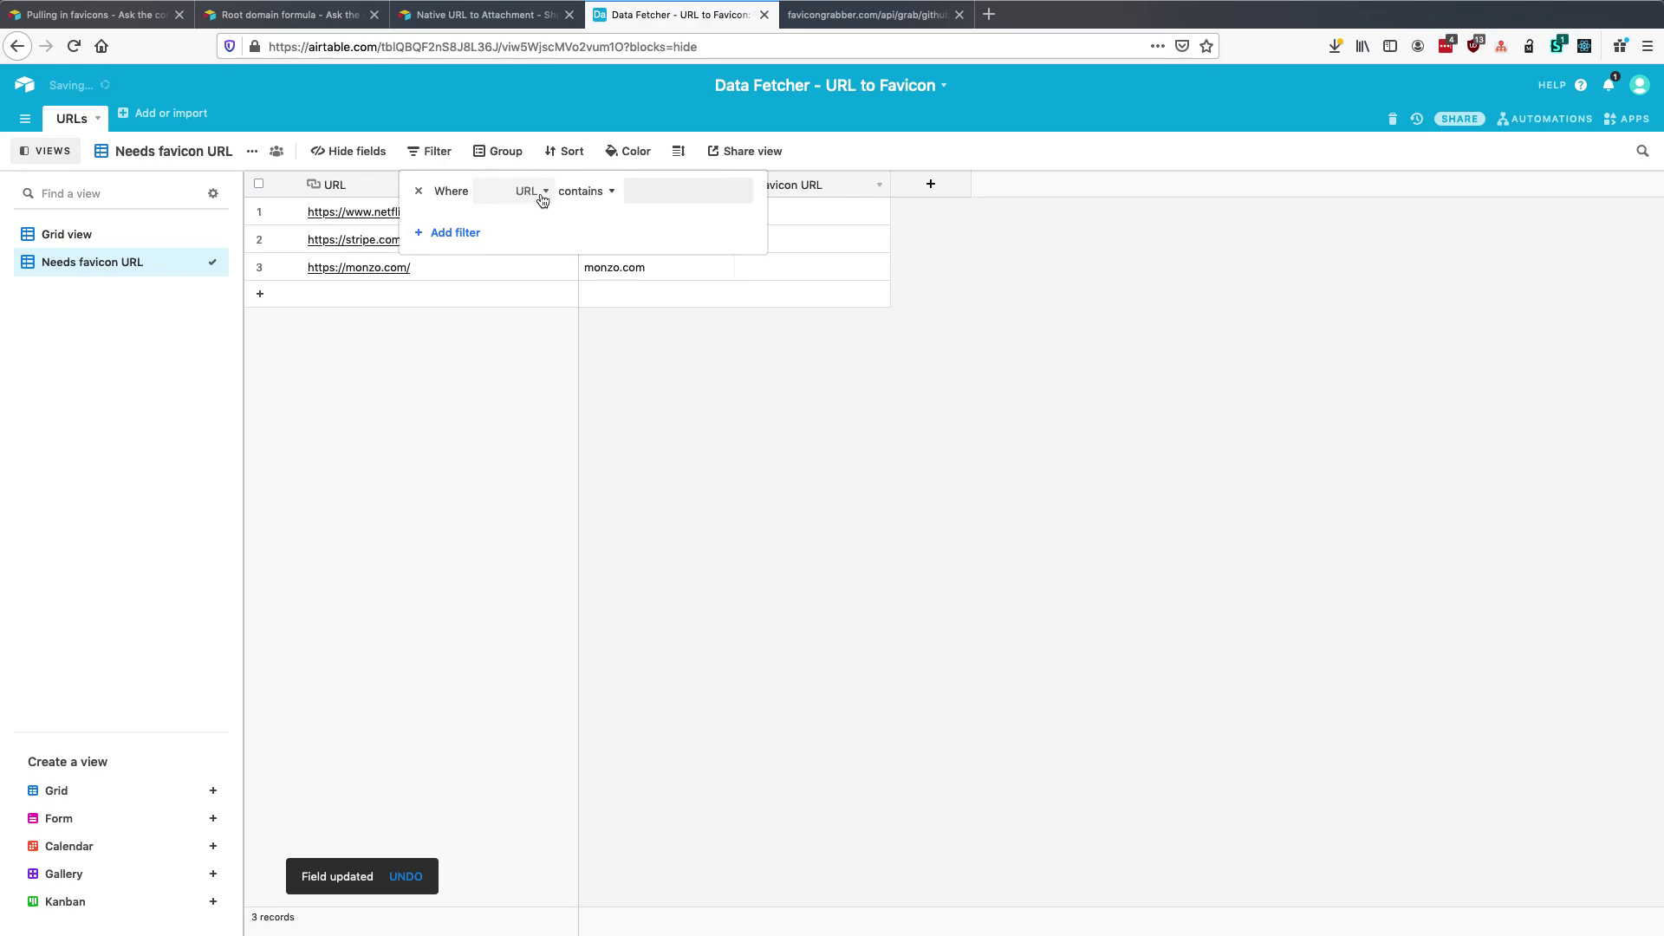
left_click(578, 192)
left_click(602, 394)
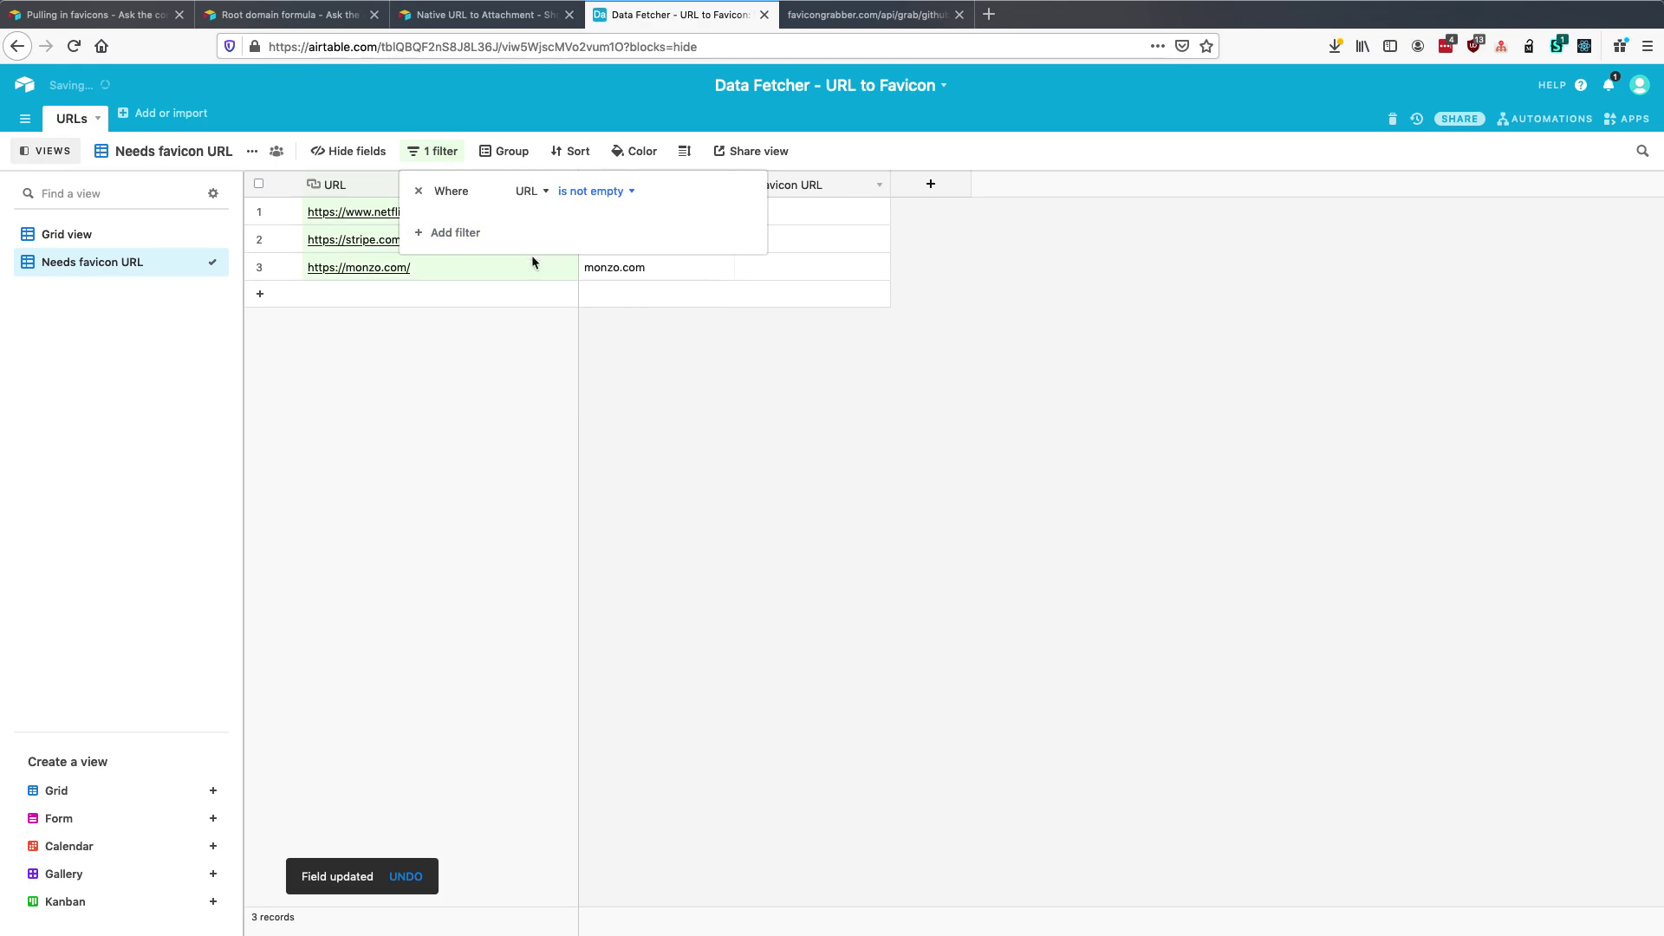
- Add a second filter condition to the view requiring that Favicon URL is empty
left_click(456, 233)
left_click(527, 225)
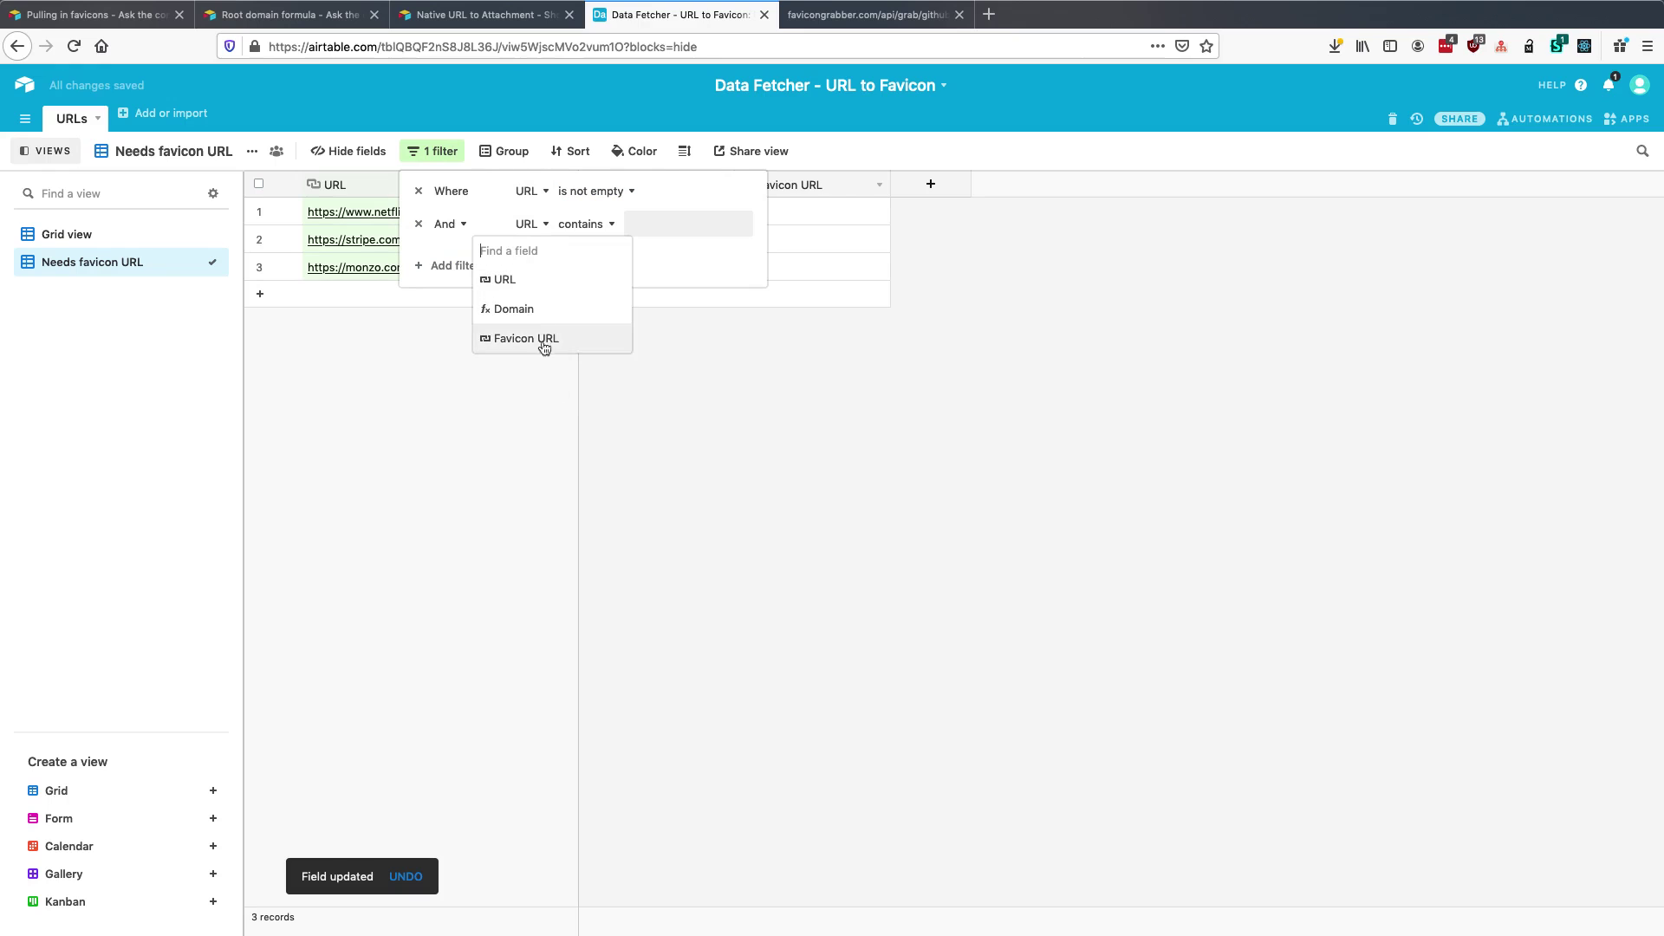
left_click(543, 340)
left_click(582, 225)
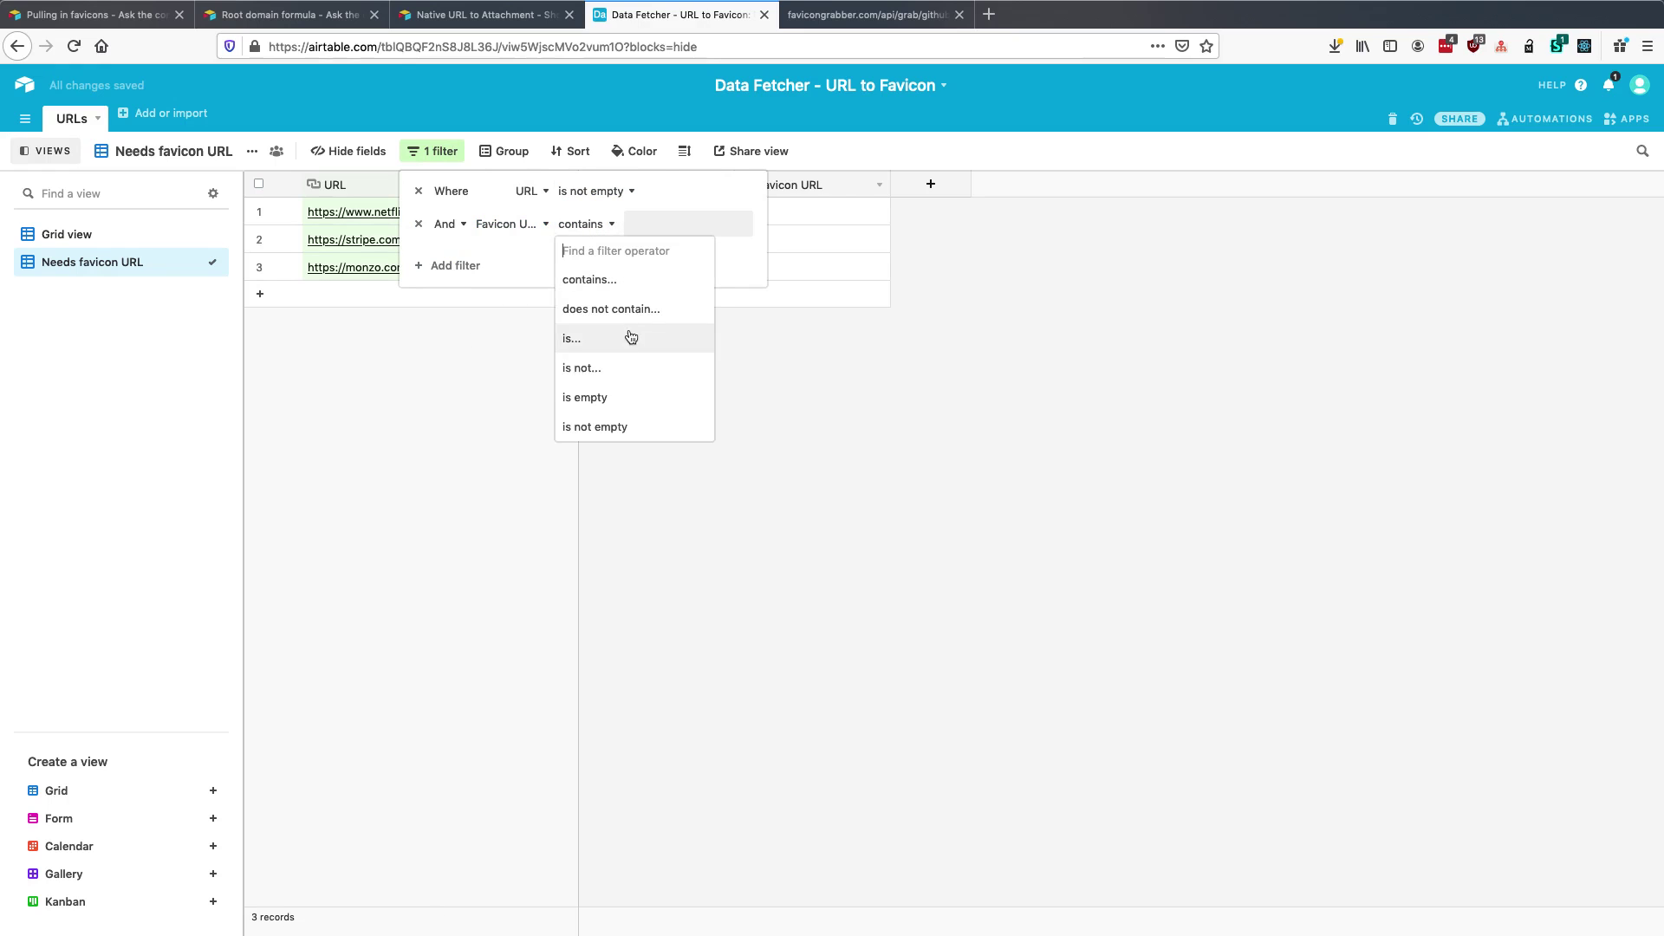
left_click(611, 394)
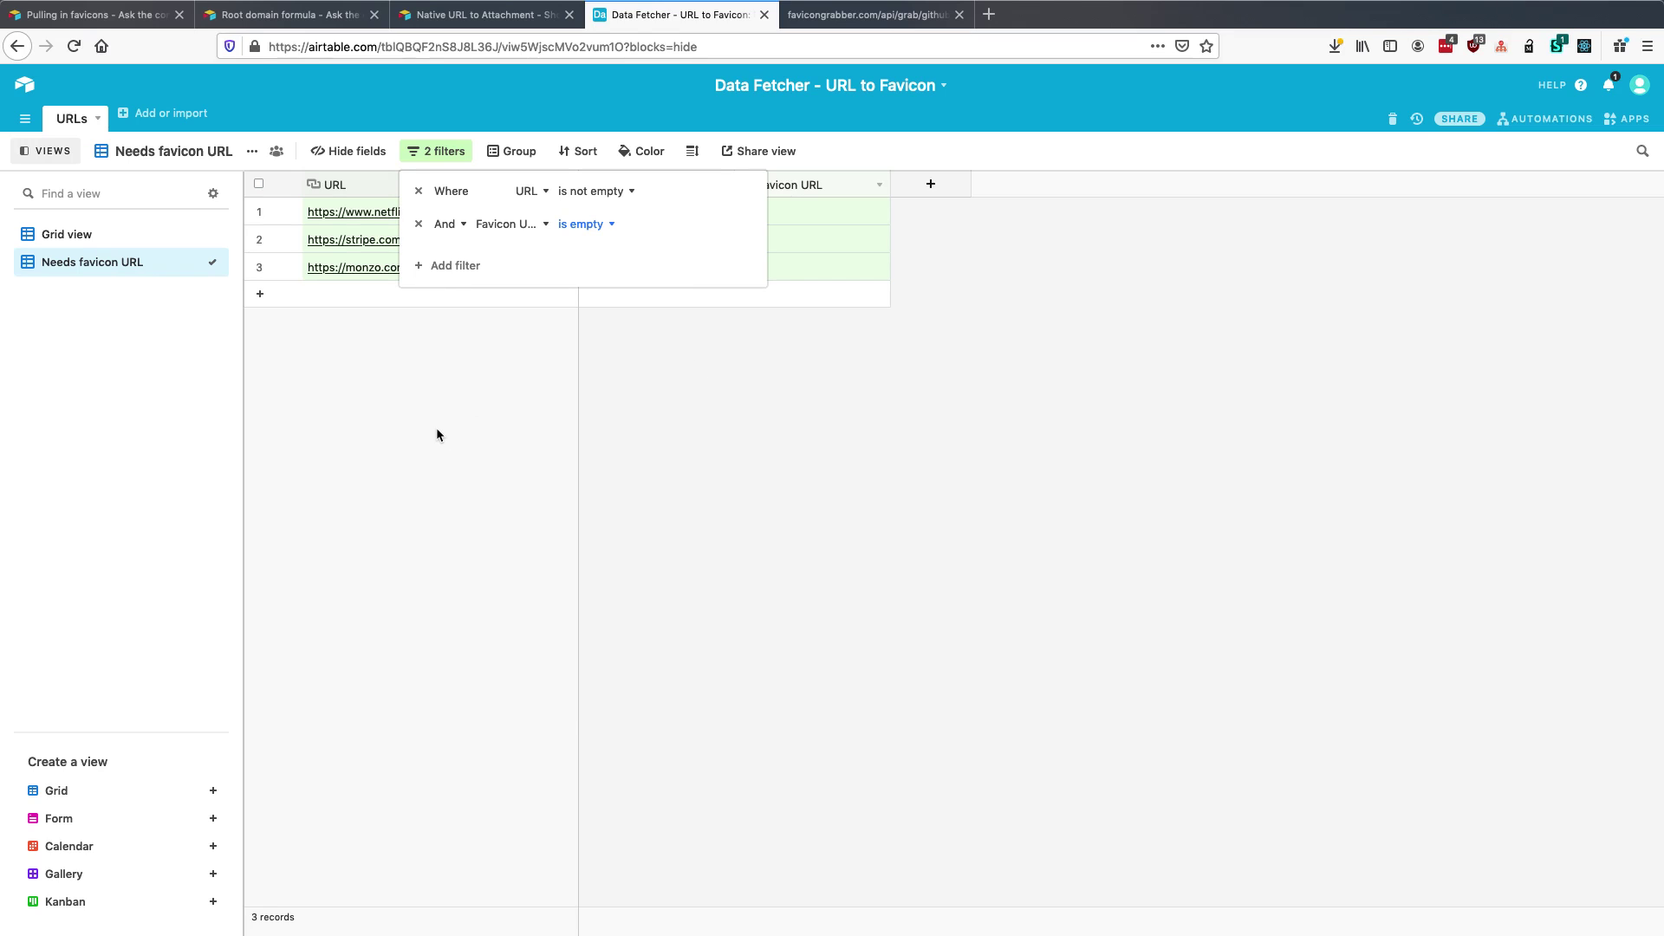
left_click(428, 314)
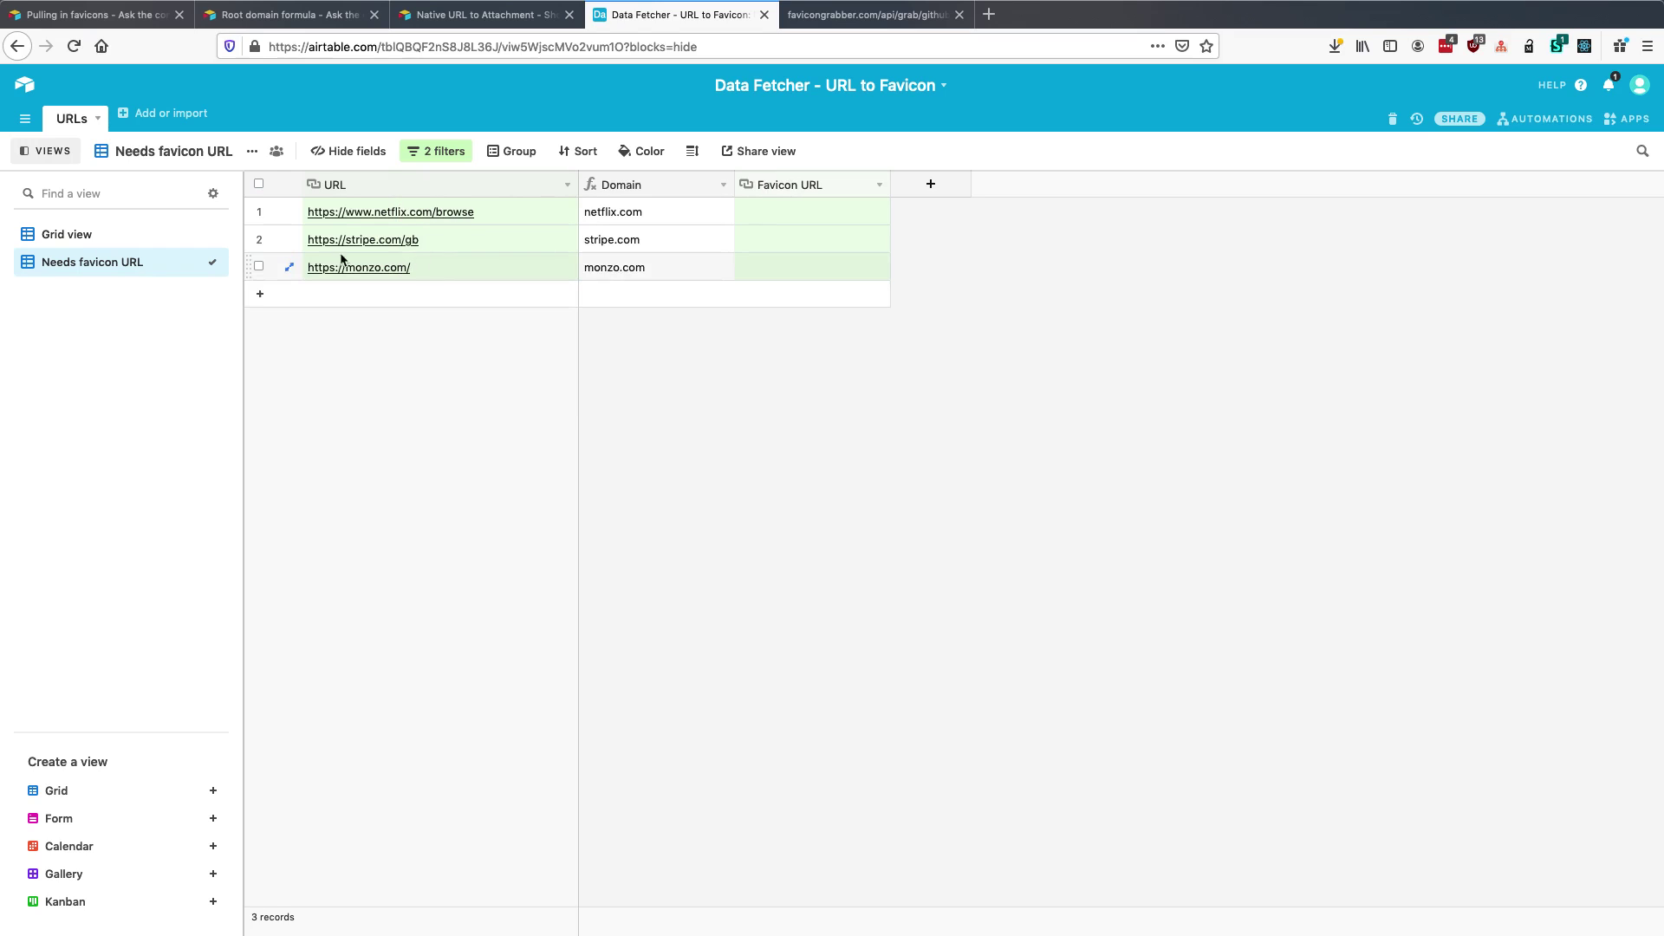
- Return to the Grid view and install the Data Fetcher app from the marketplace
left_click(115, 236)
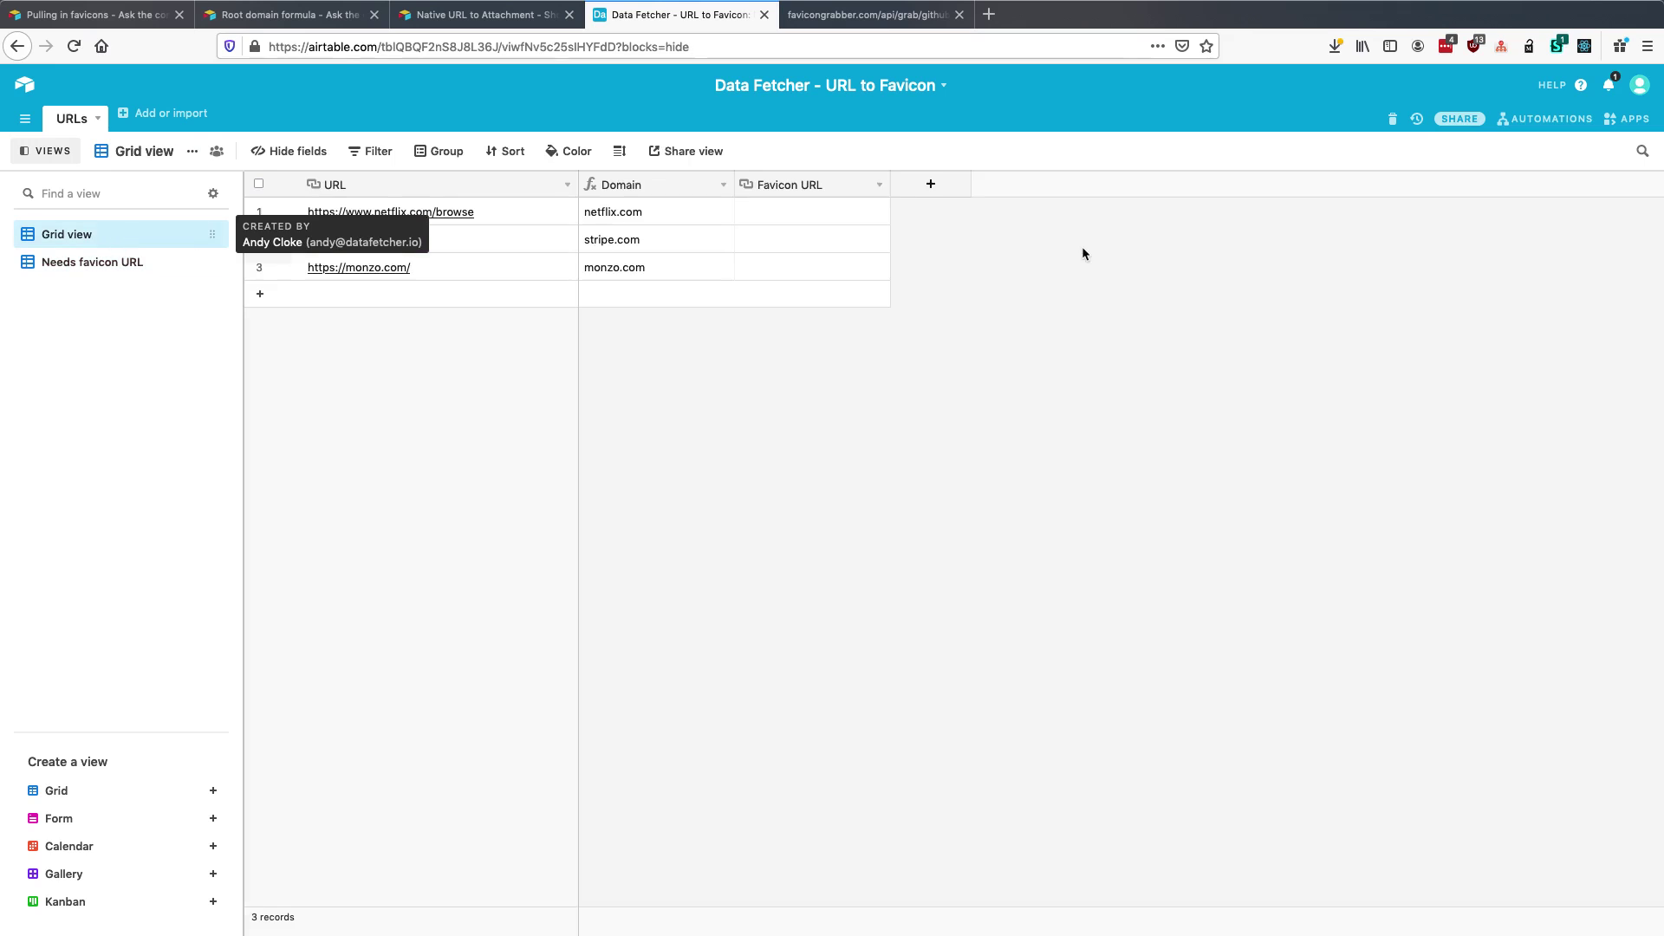
left_click(1628, 118)
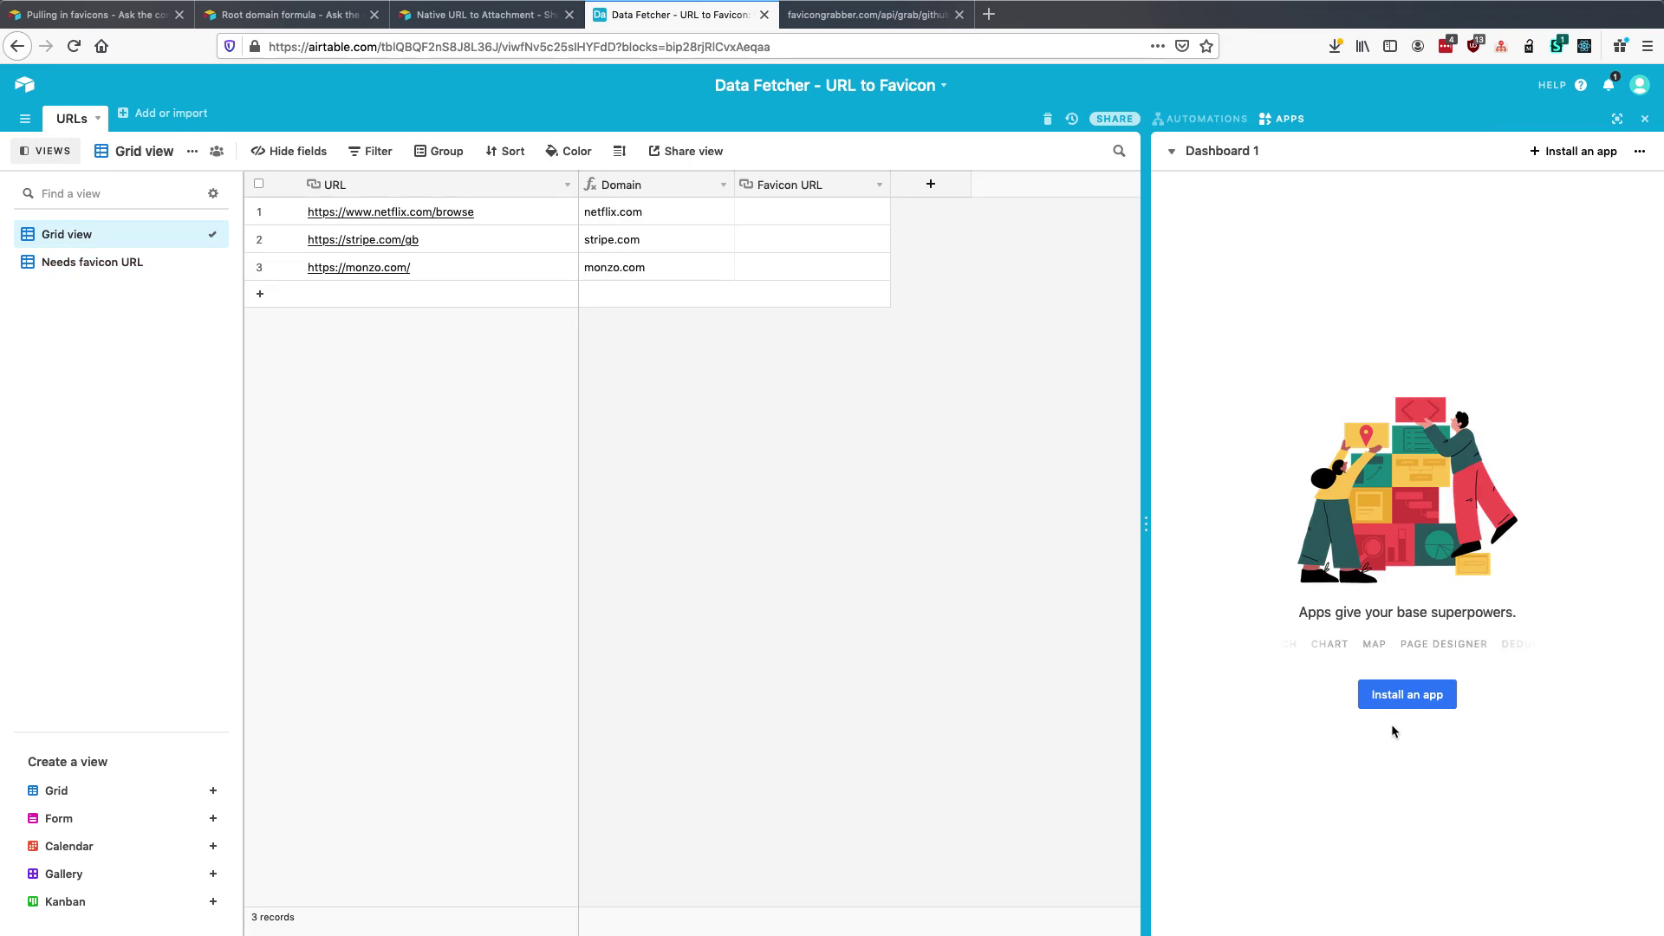
left_click(1402, 696)
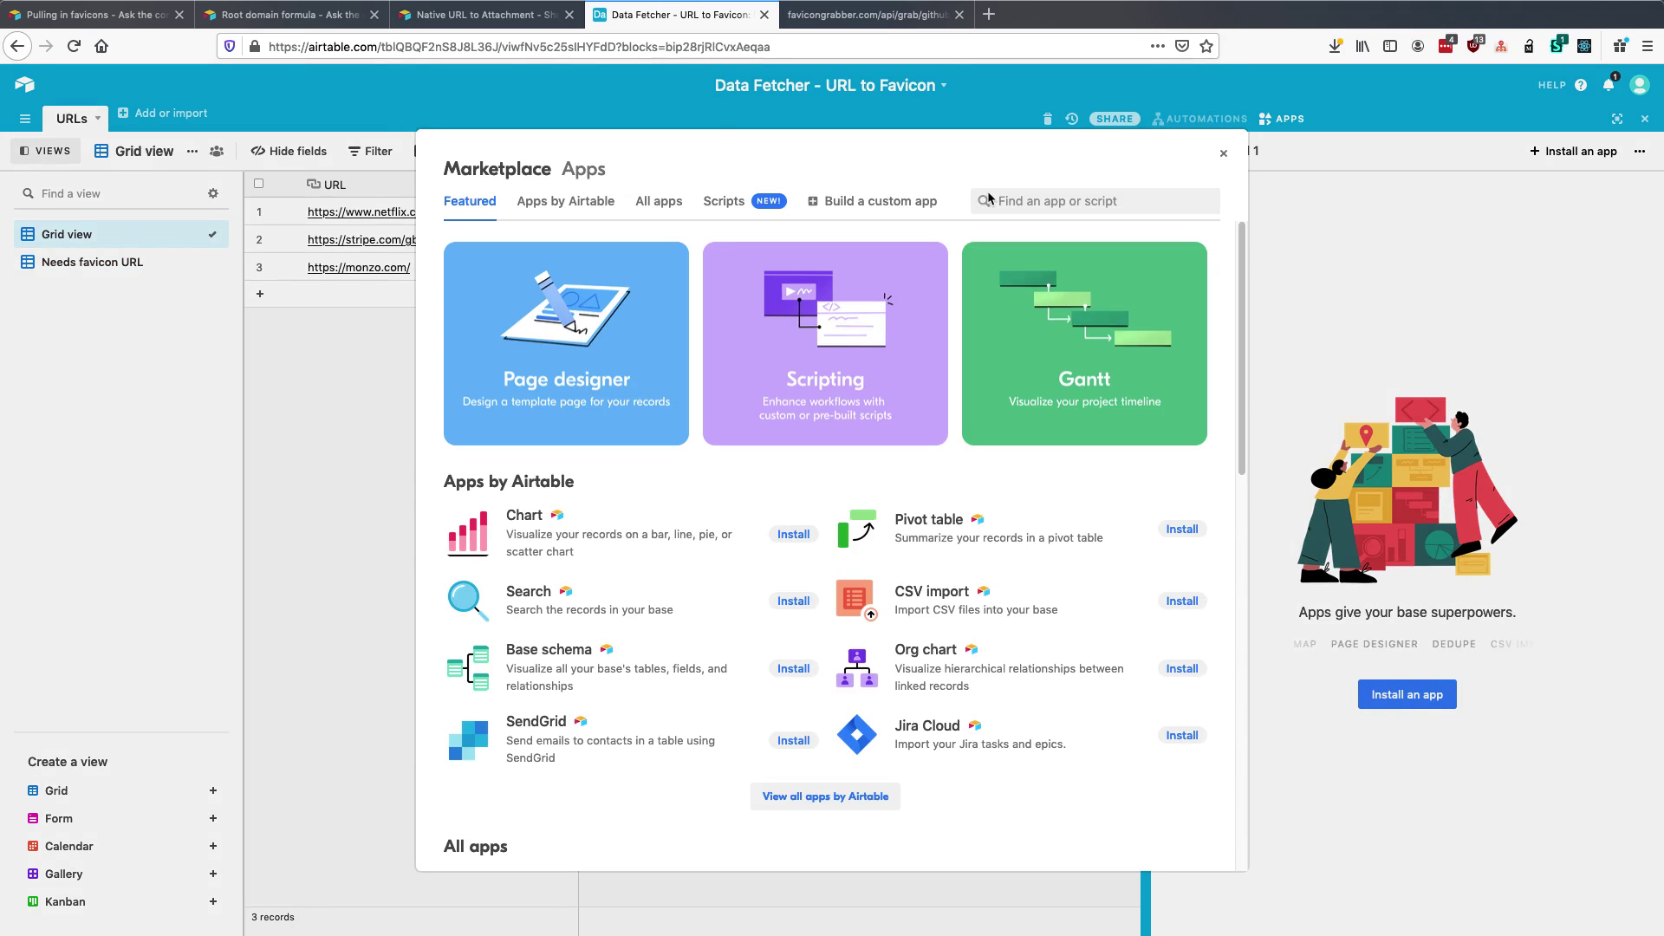
left_click(1030, 202)
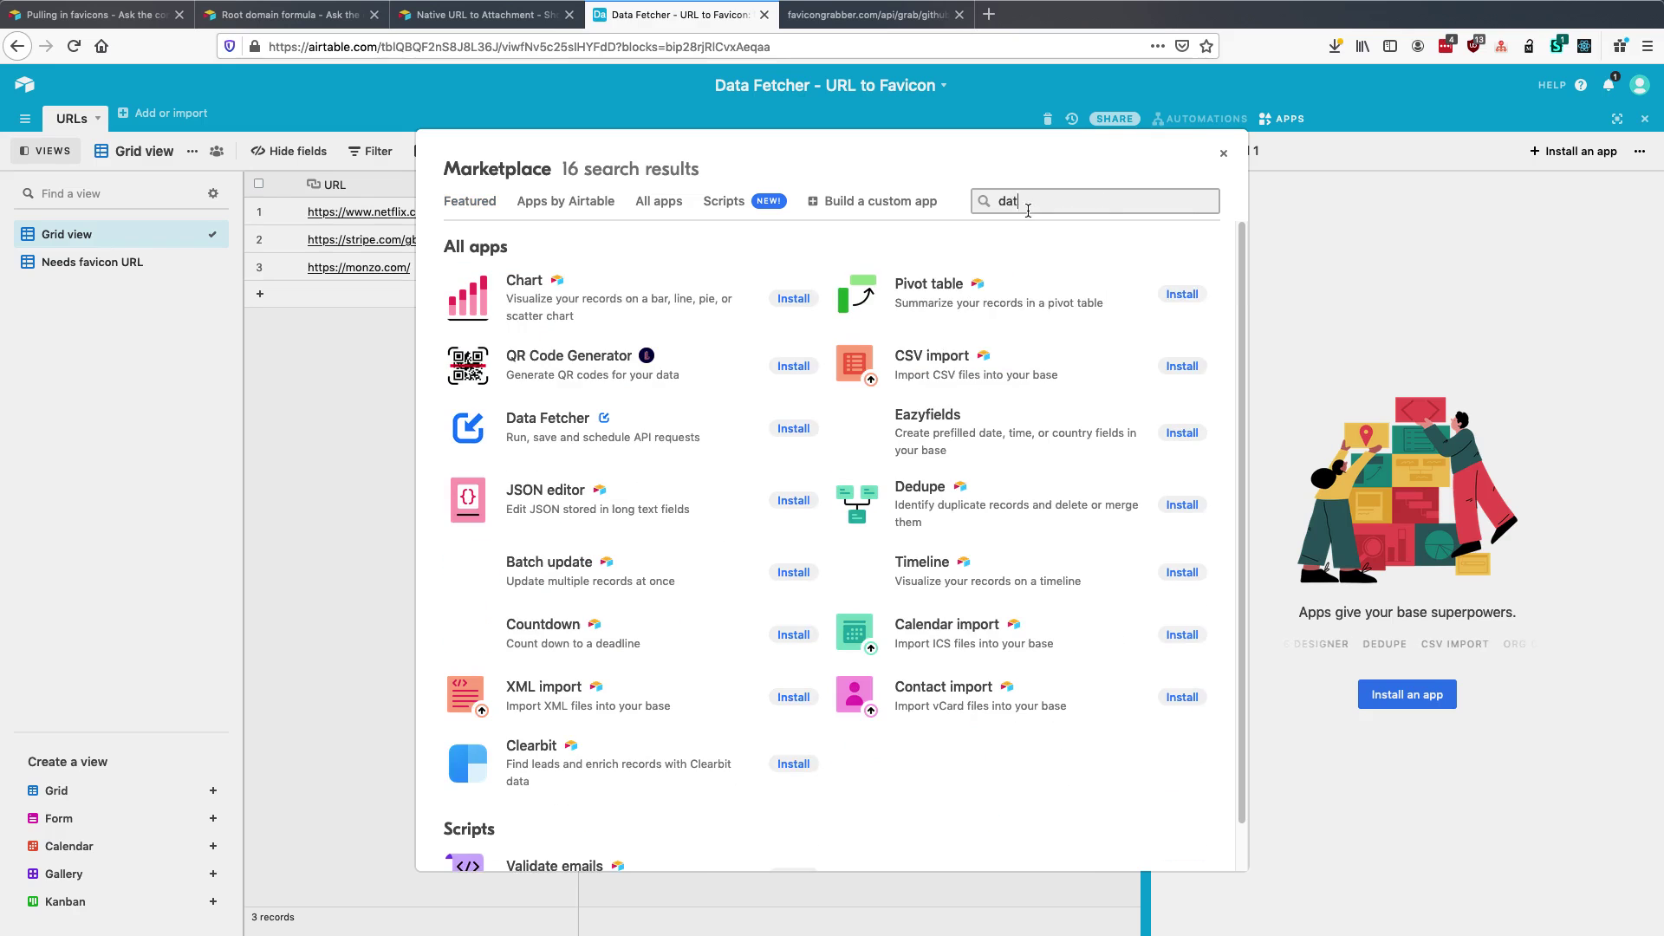
type("dat")
left_click(790, 449)
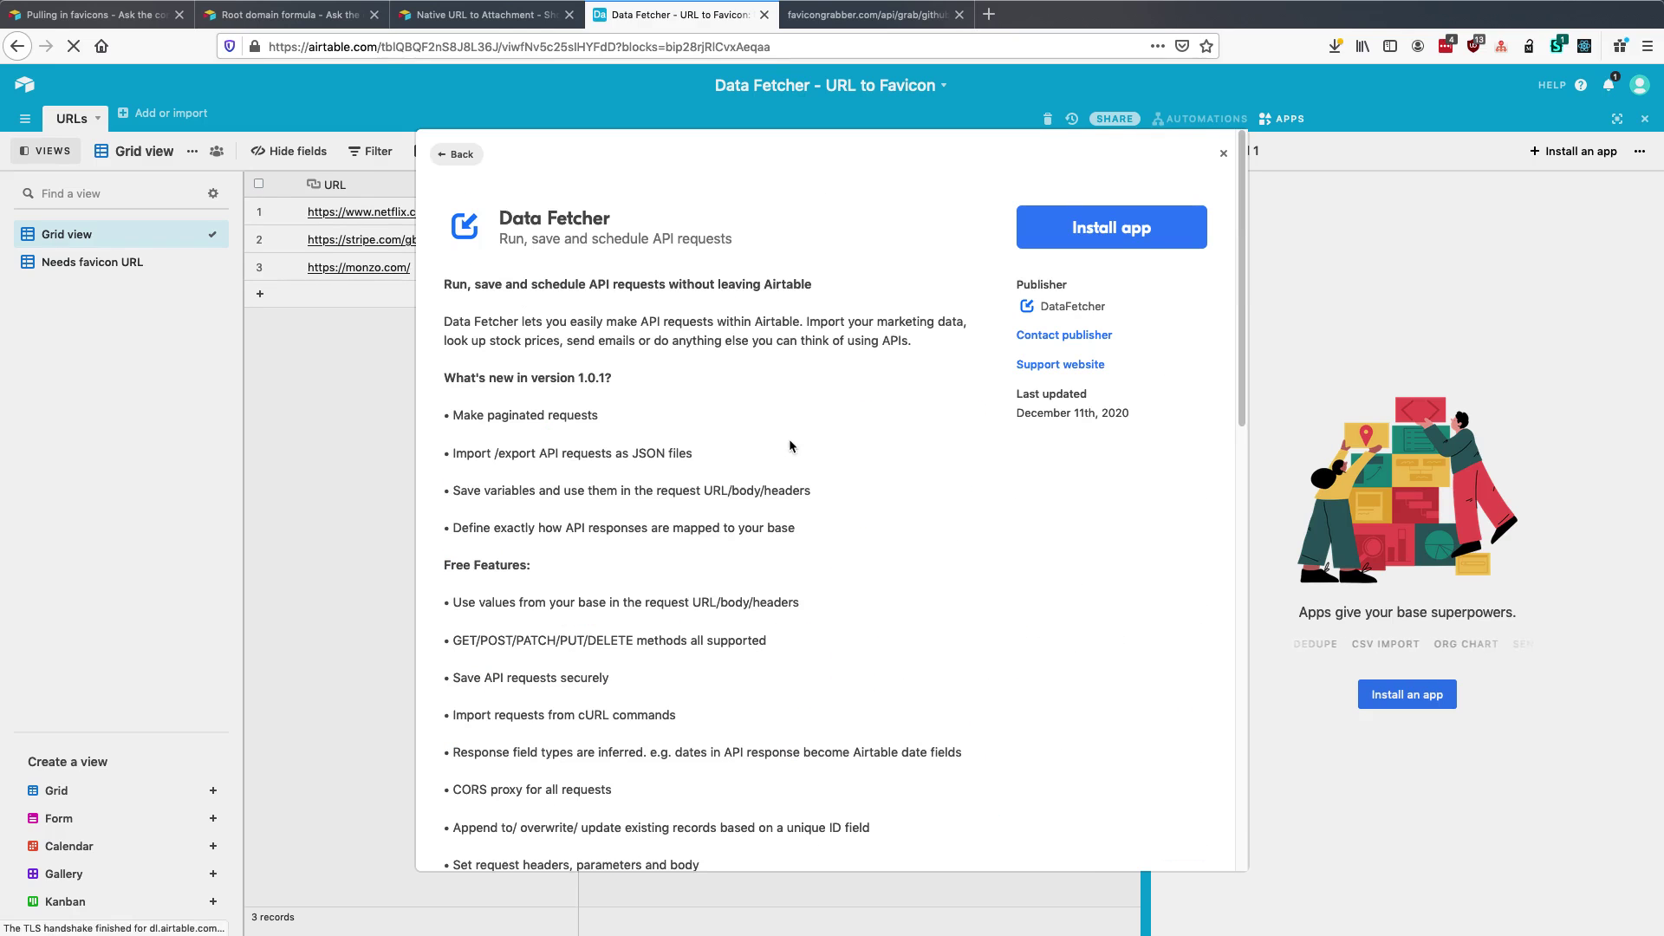
left_click(1049, 234)
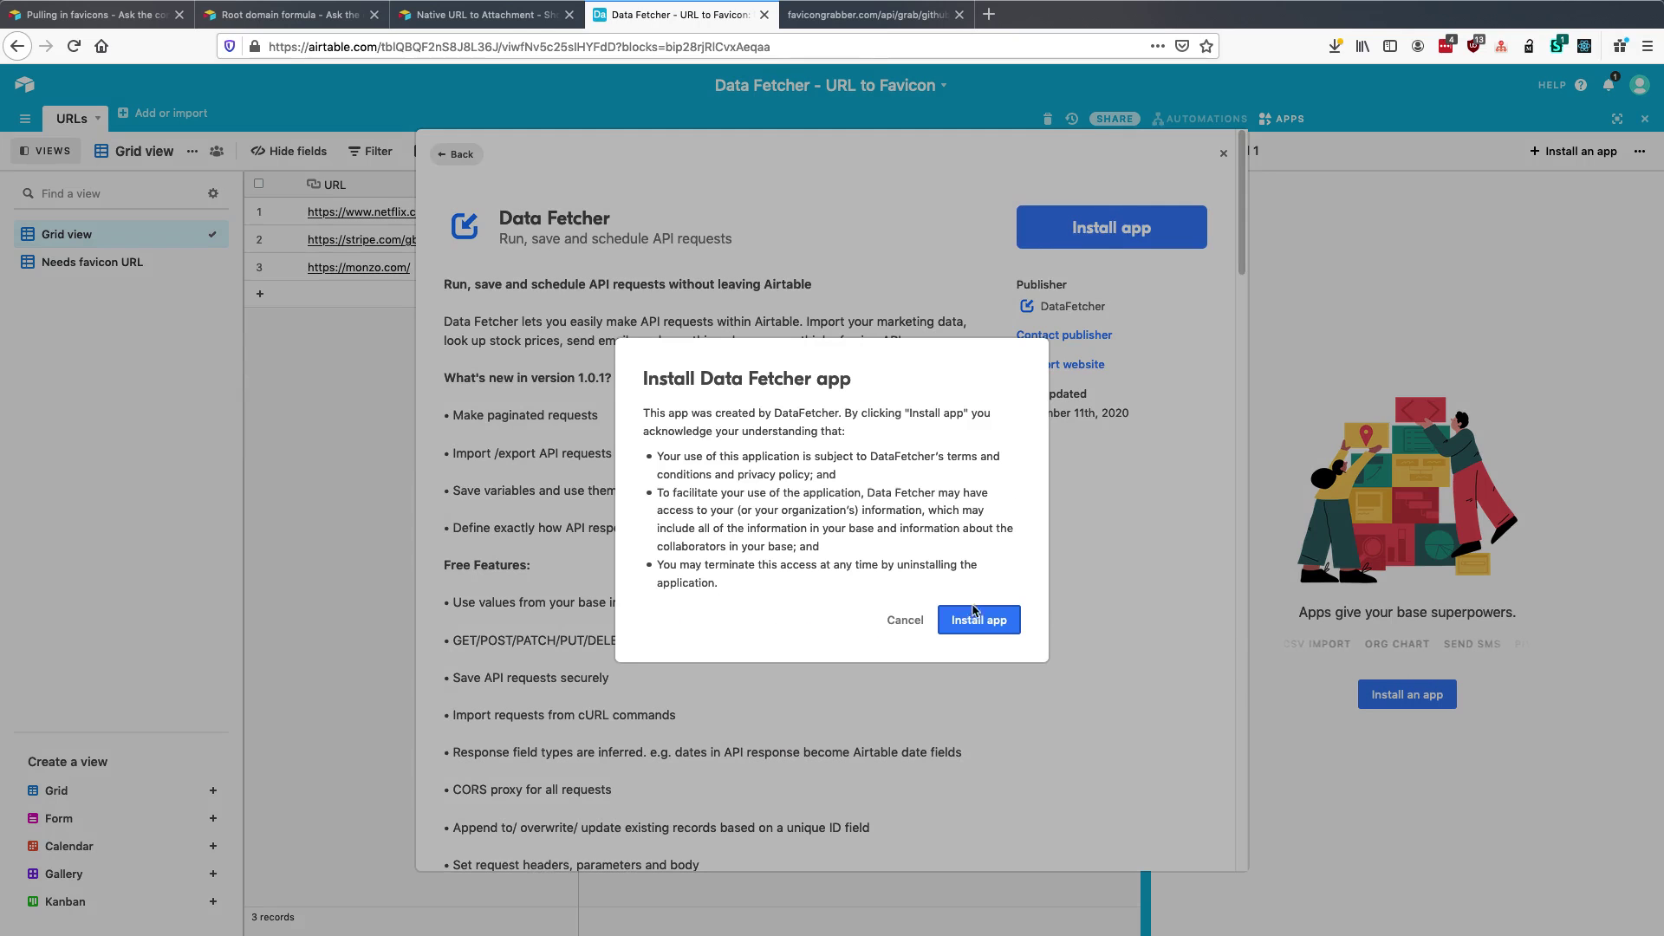
left_click(976, 616)
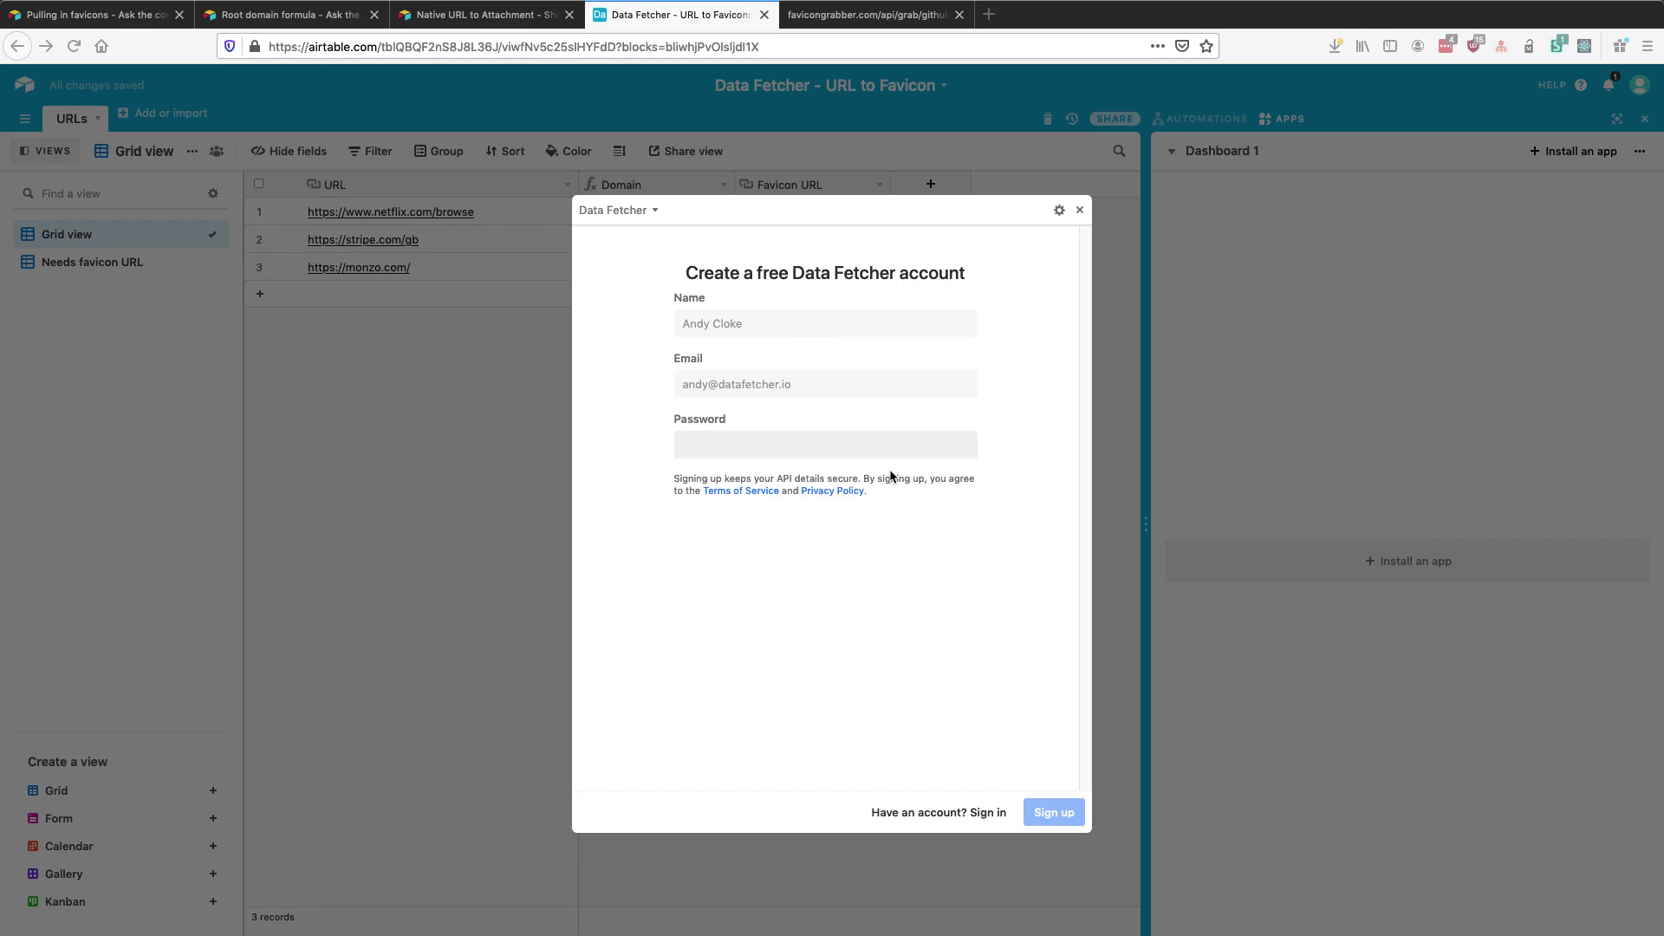
- Sign in to the existing Data Fetcher account by filling in the account password
left_click(959, 806)
left_click(781, 406)
left_click(780, 435)
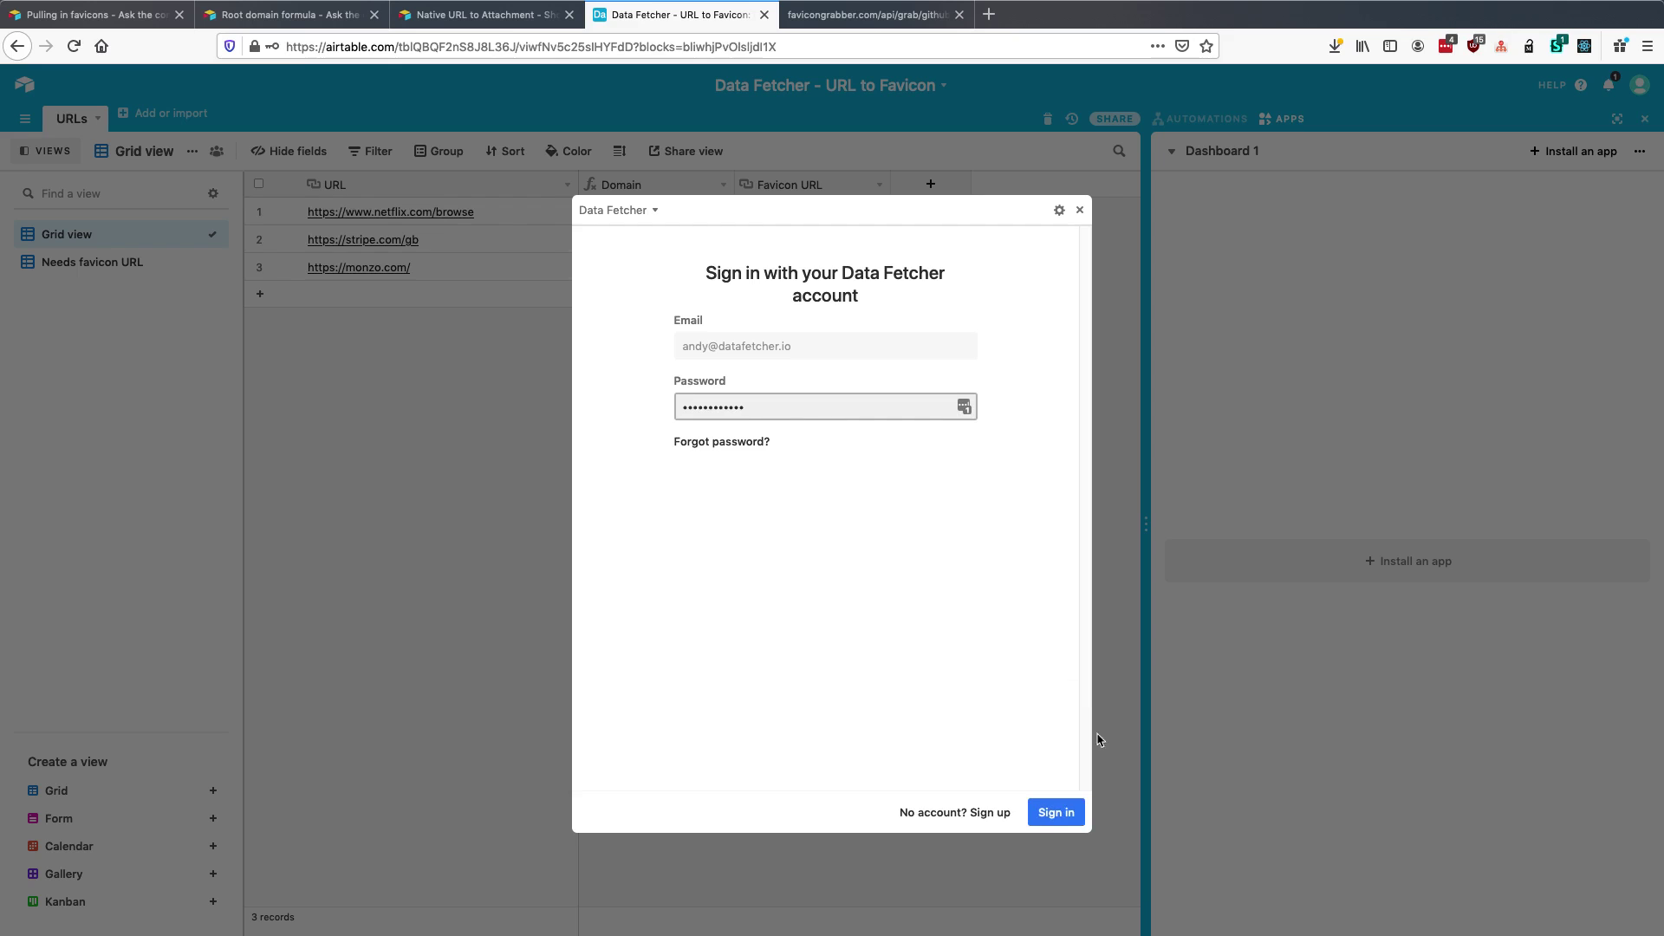
left_click(1056, 812)
left_click(342, 222)
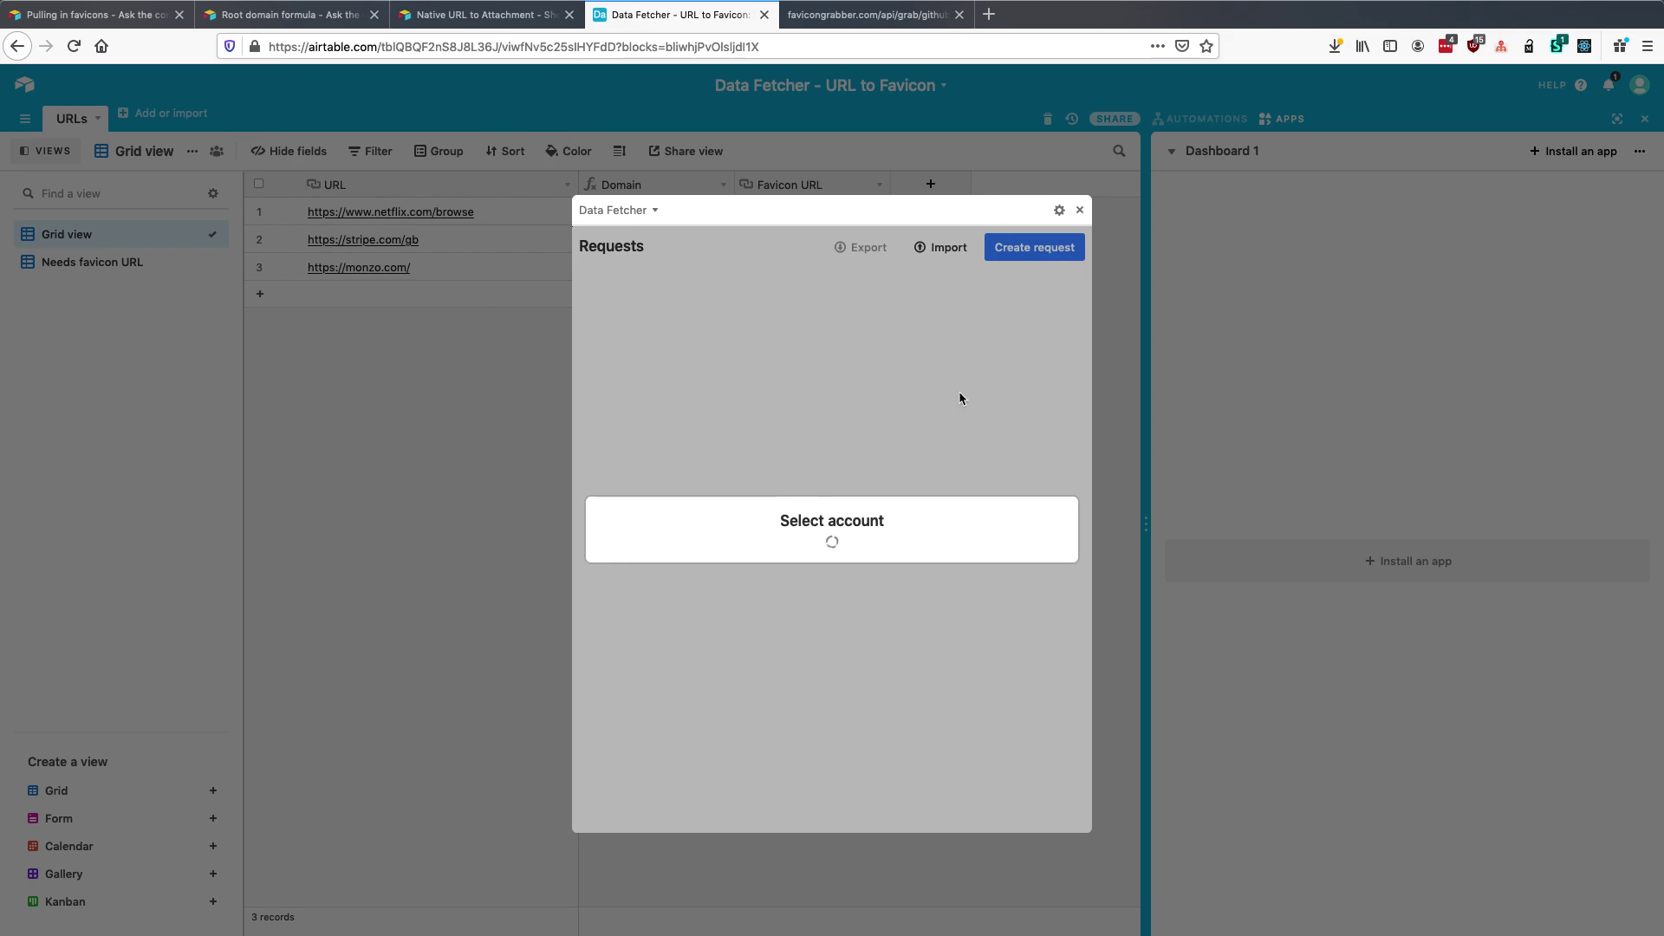
left_click(1010, 520)
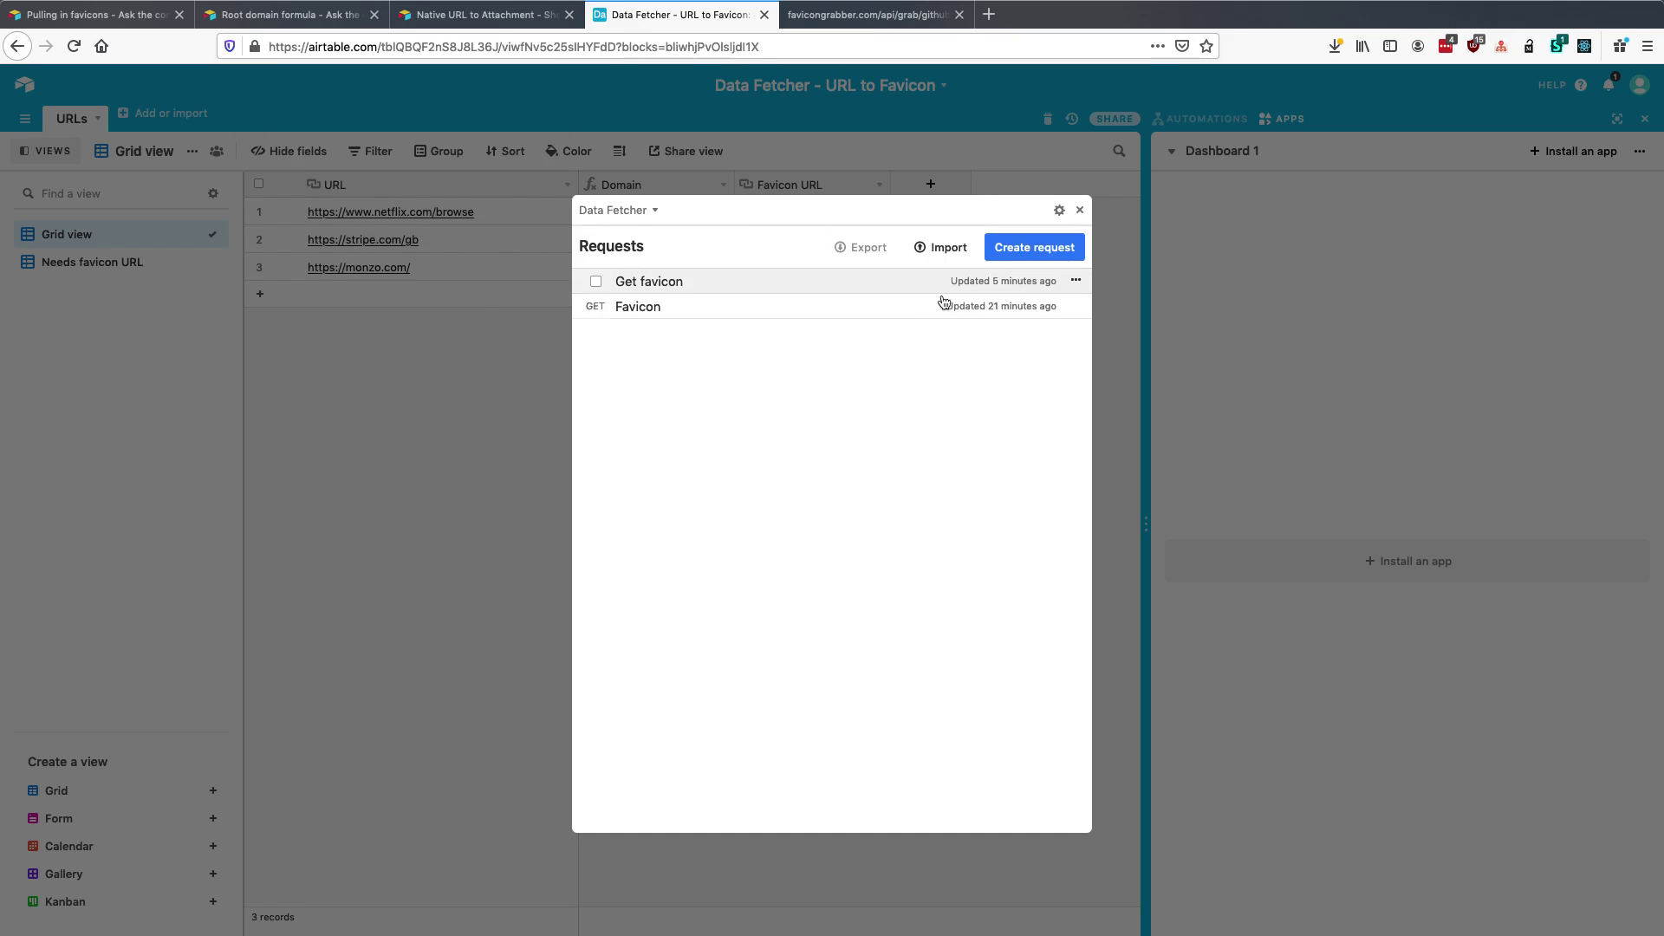
- Create a new Data Fetcher request named "Get favicon"
left_click(992, 258)
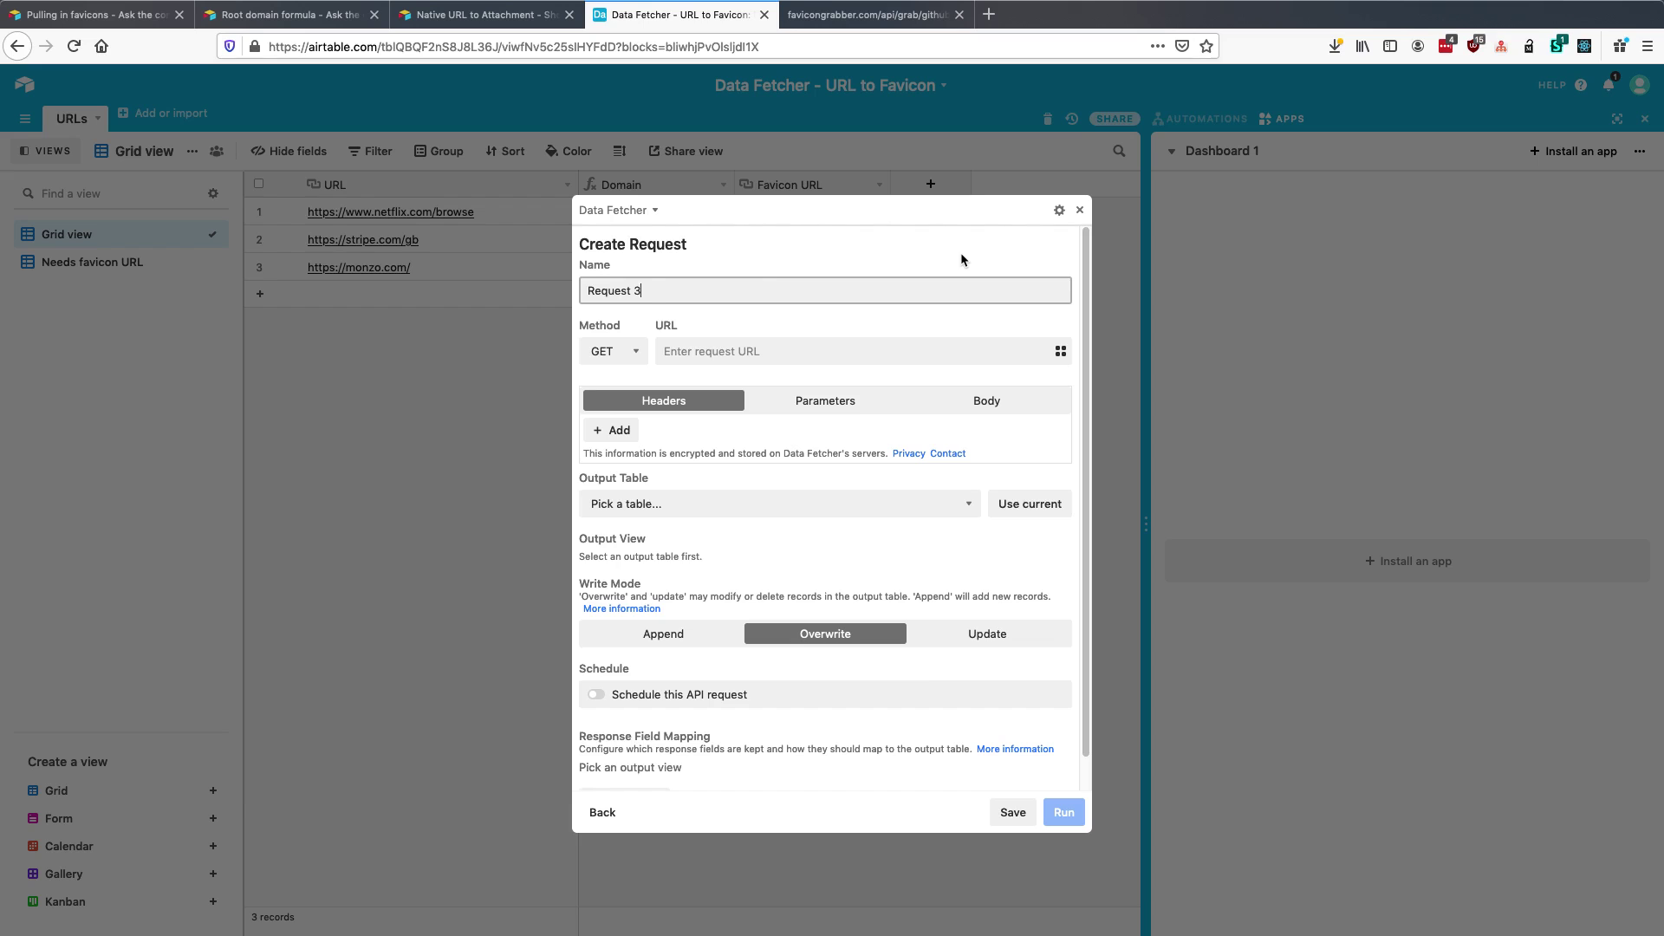
key("super+a")
type("G")
- Copy the favicongrabber.com API address from its open browser page and use it as the request URL
left_click(832, 14)
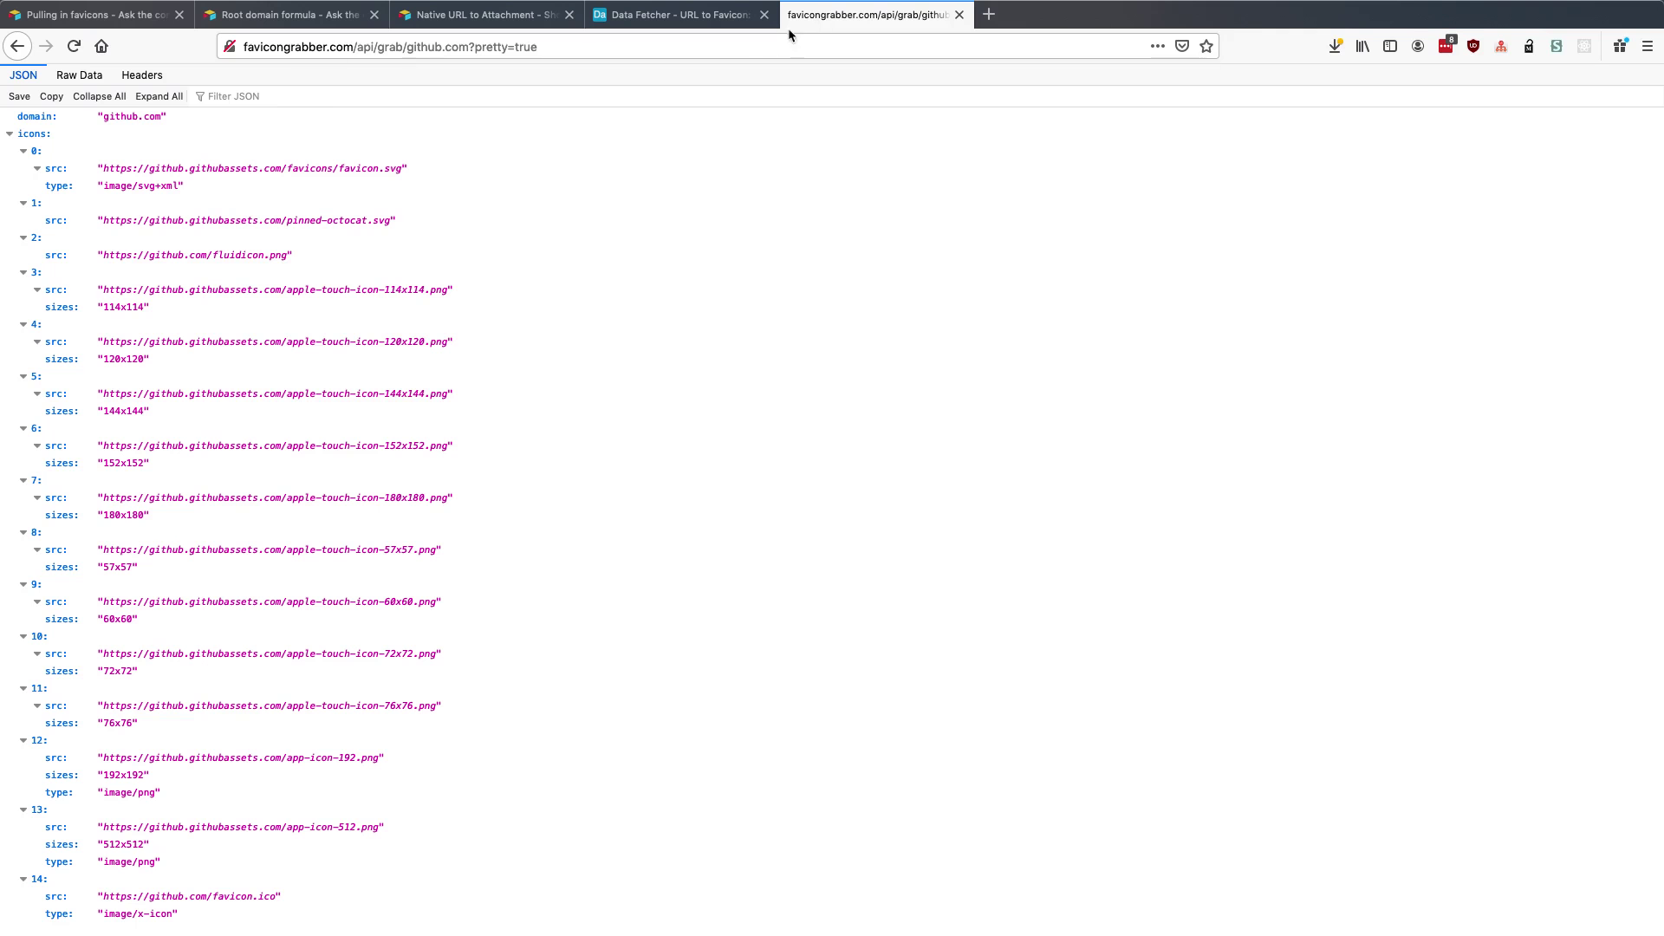
left_click(697, 53)
key("super+c")
left_click(684, 26)
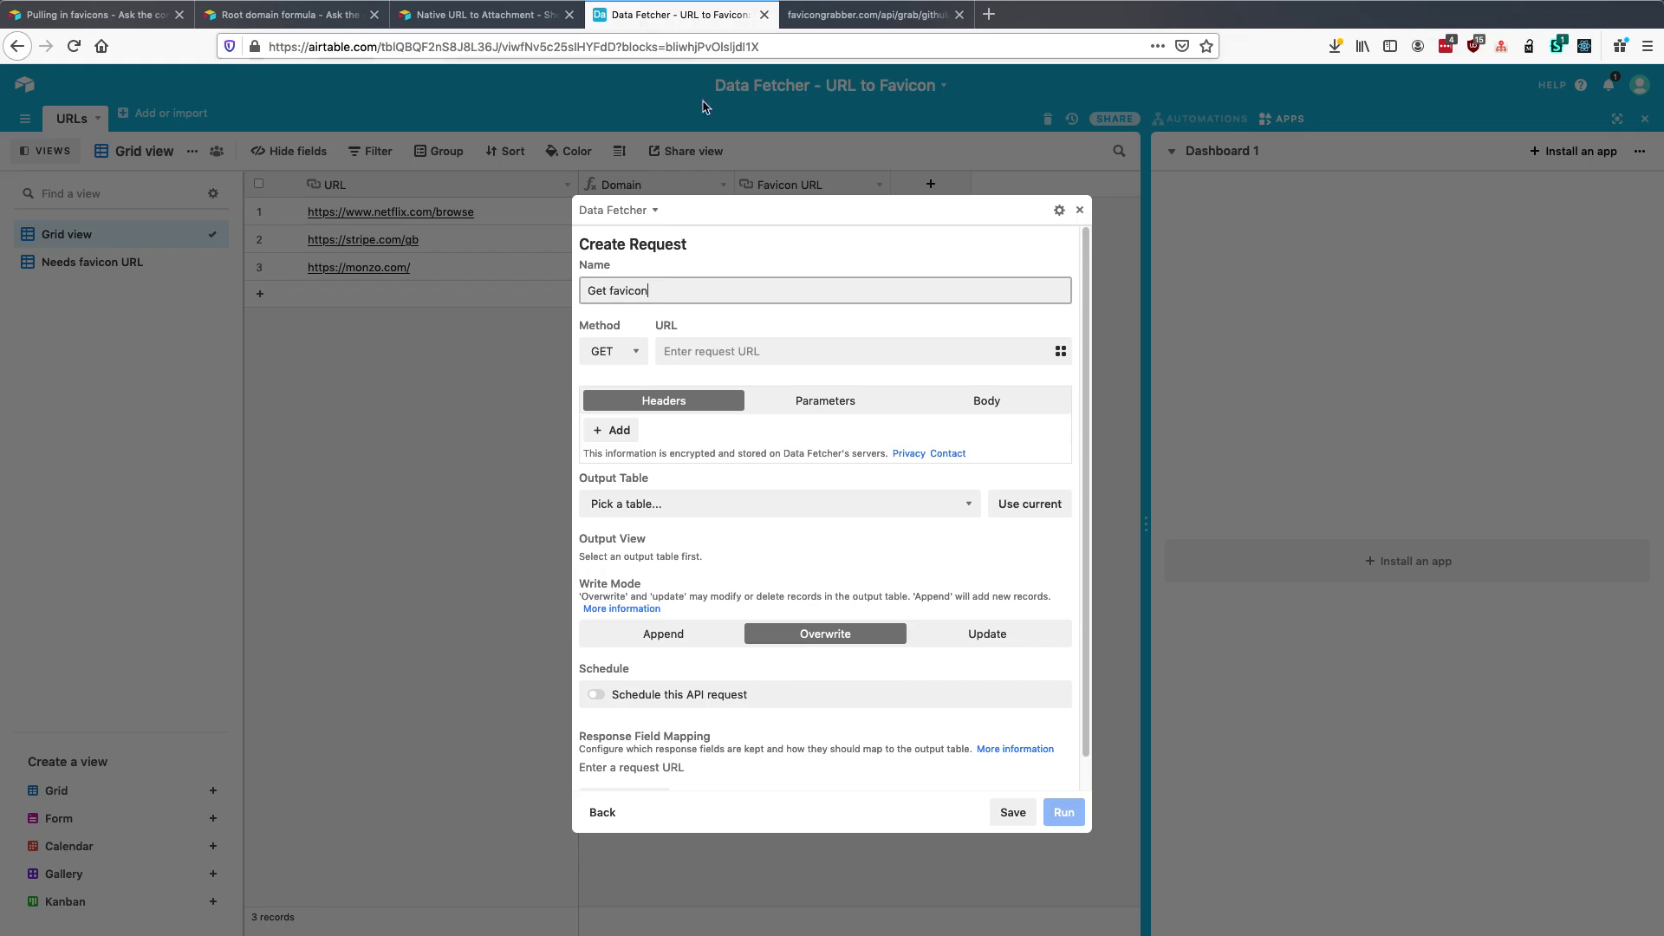
left_click(682, 352)
key("super+v")
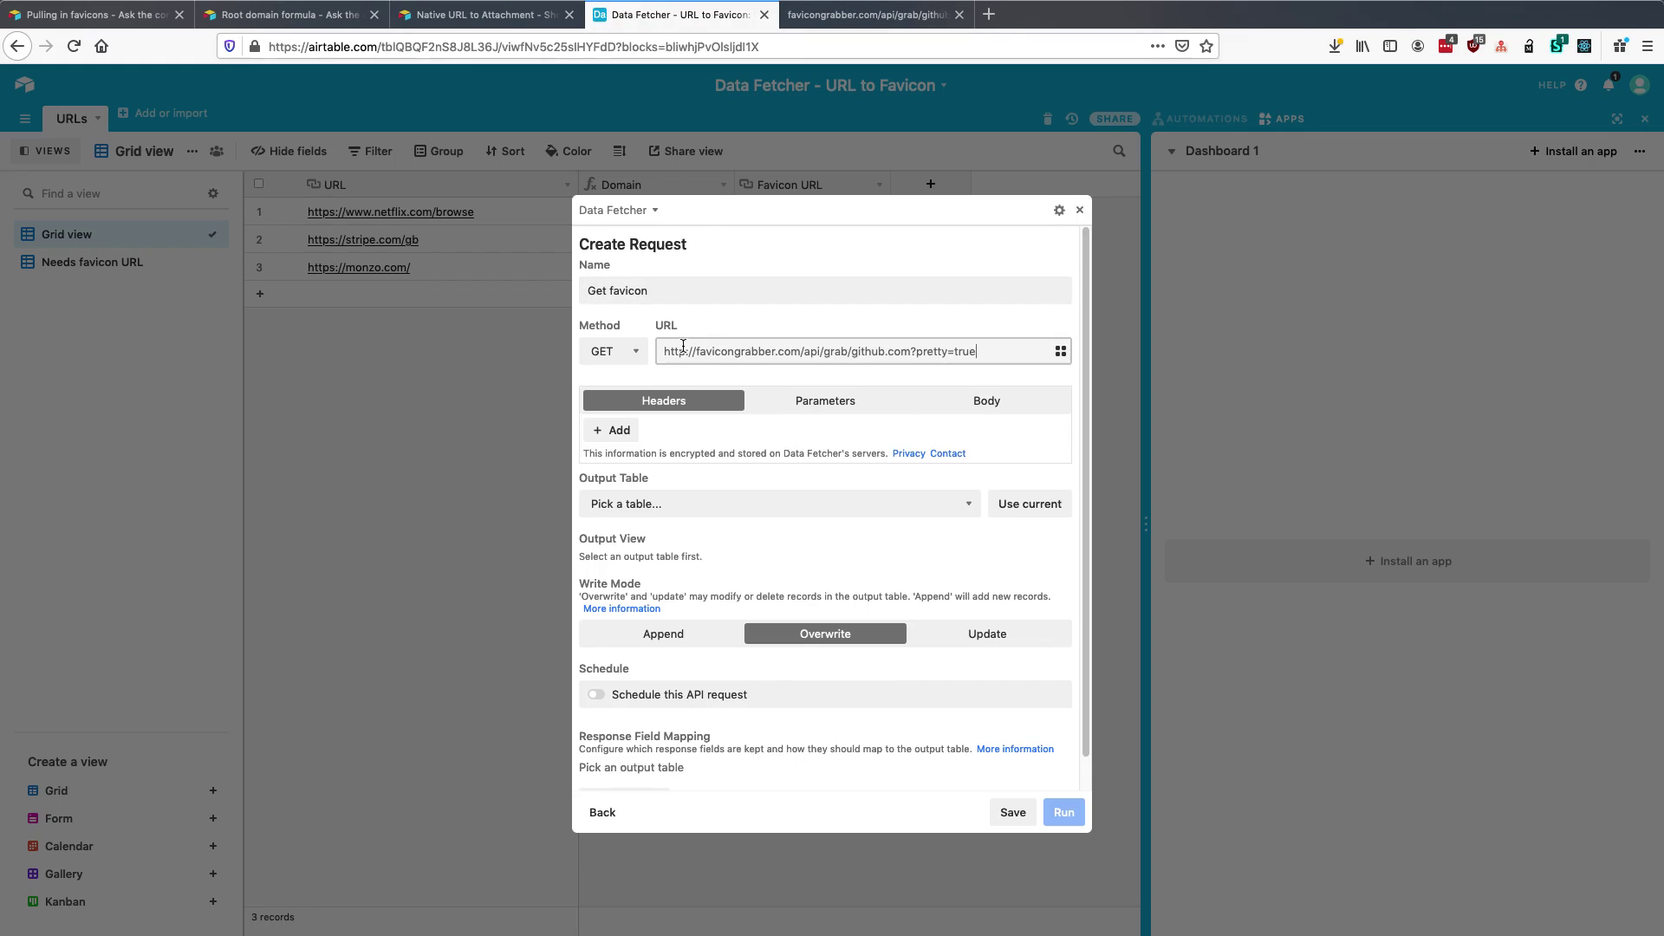
- Replace github.com in the request URL with a reference to the Domain field of the URLs table
left_click_drag(851, 351, 912, 351)
key("BackSpace")
left_click(1059, 354)
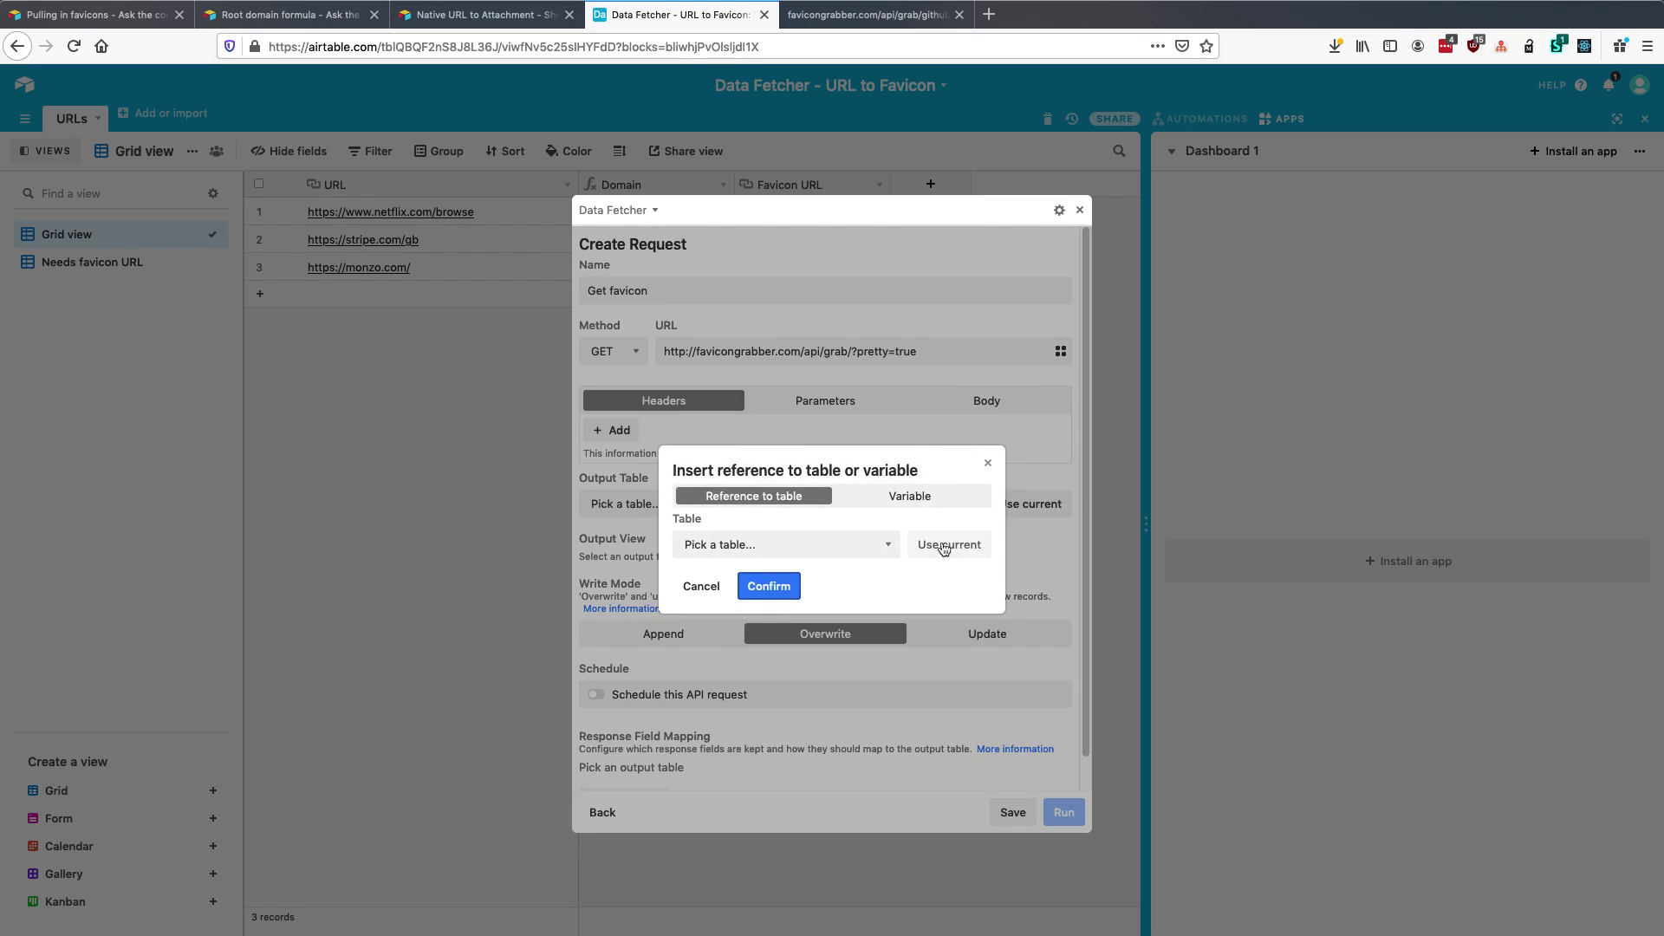
left_click(948, 548)
left_click(907, 573)
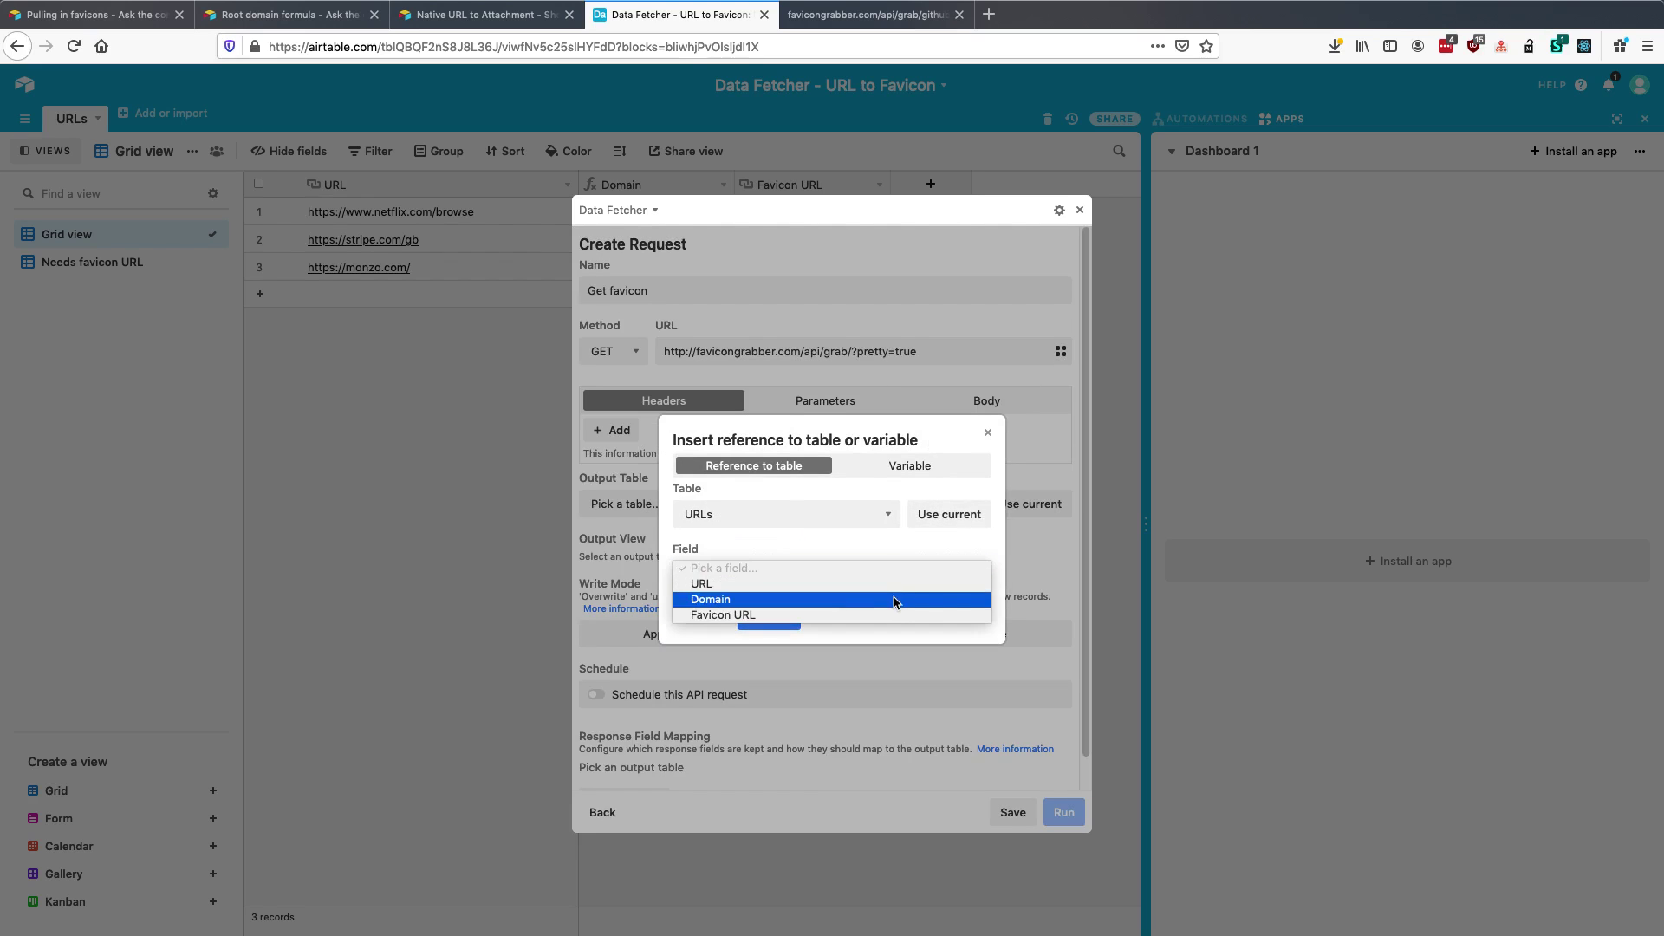
left_click(896, 598)
left_click(762, 679)
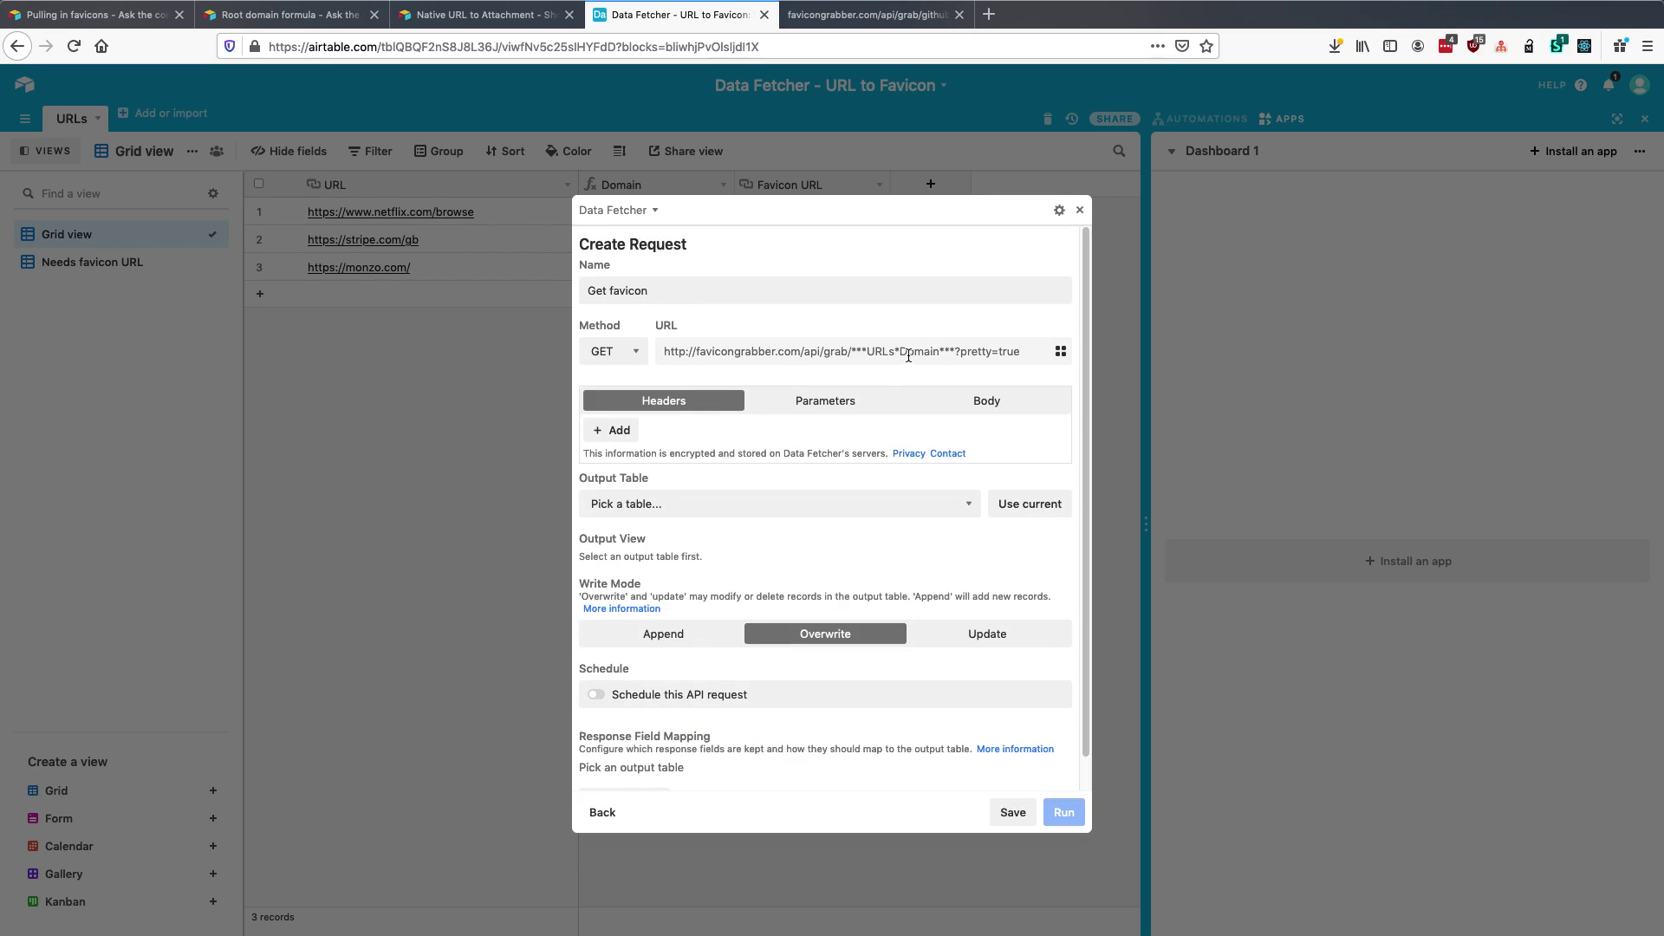
- Output the request to the URLs table's Needs favicon URL view, with the write mode set to Update
left_click(997, 505)
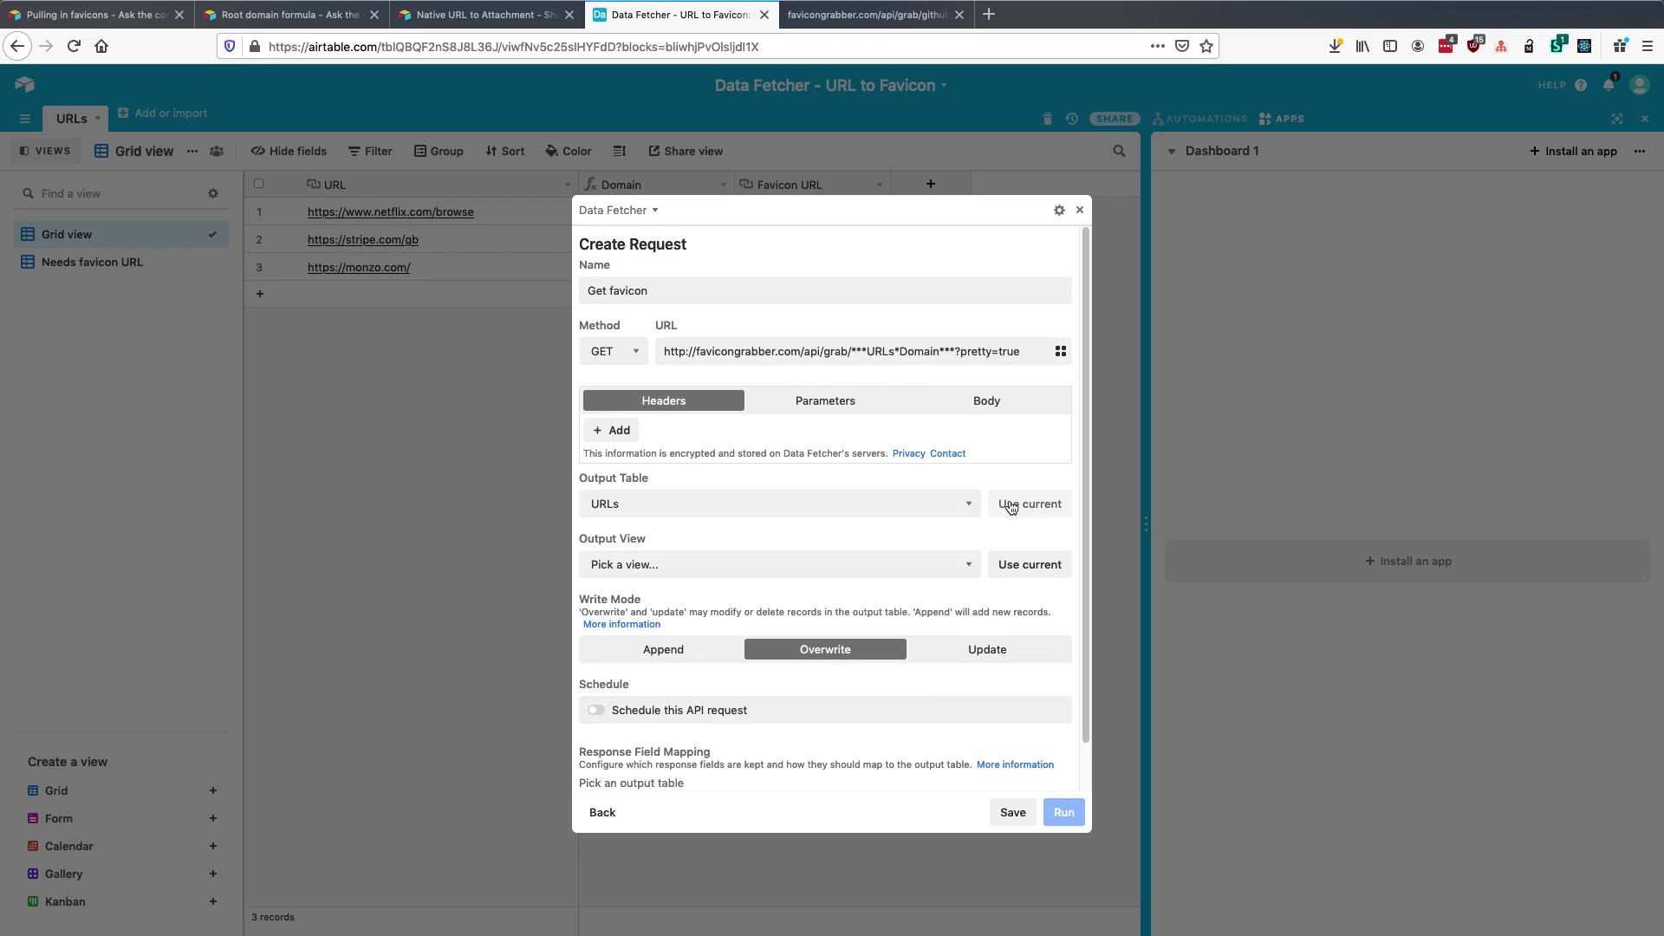
left_click(914, 560)
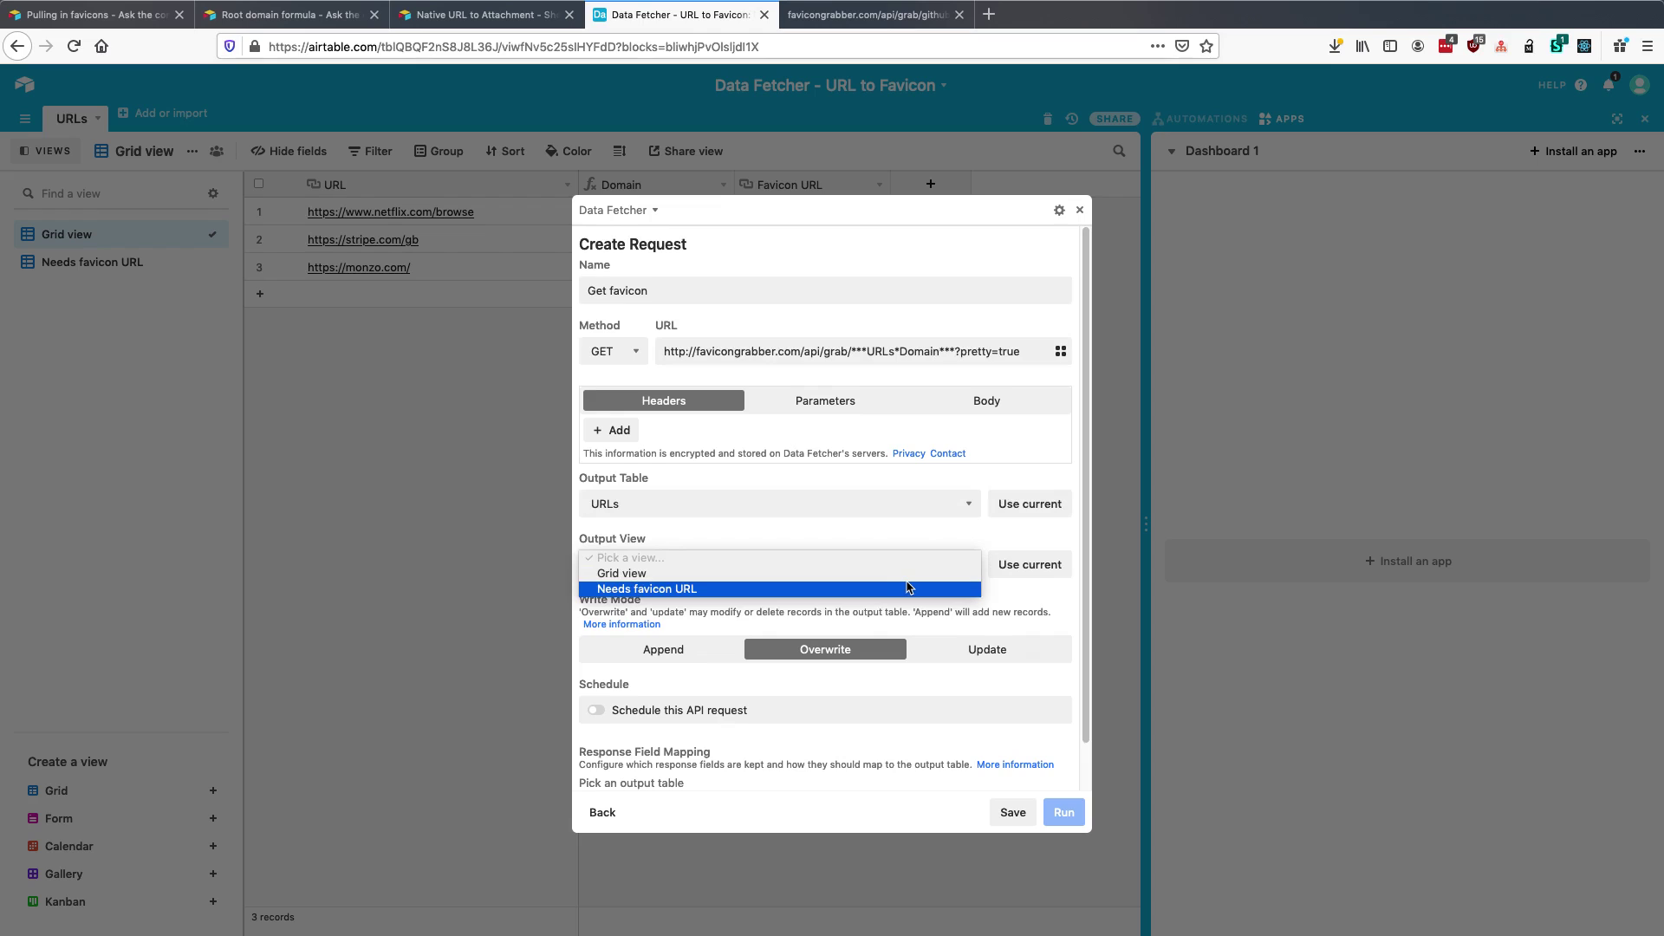
left_click(909, 588)
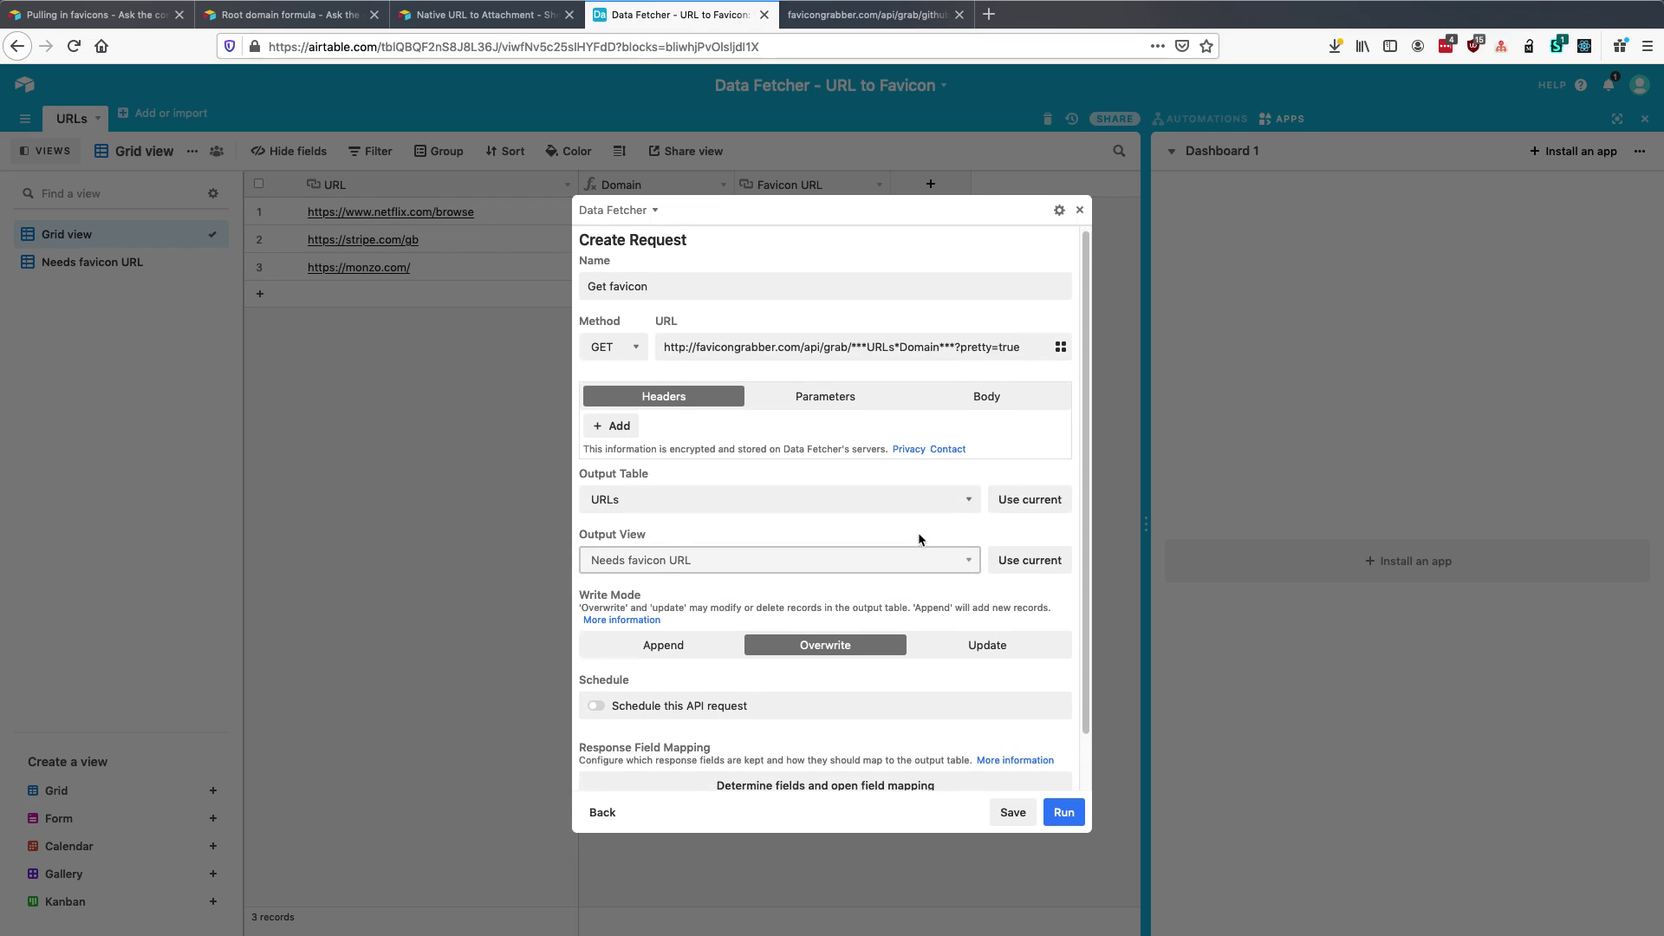
scroll(917, 532, "down", 1)
left_click(970, 623)
- Set the request's advanced options to run on multiple records from the URLs table's Needs favicon URL view
scroll(780, 439, "down", 1)
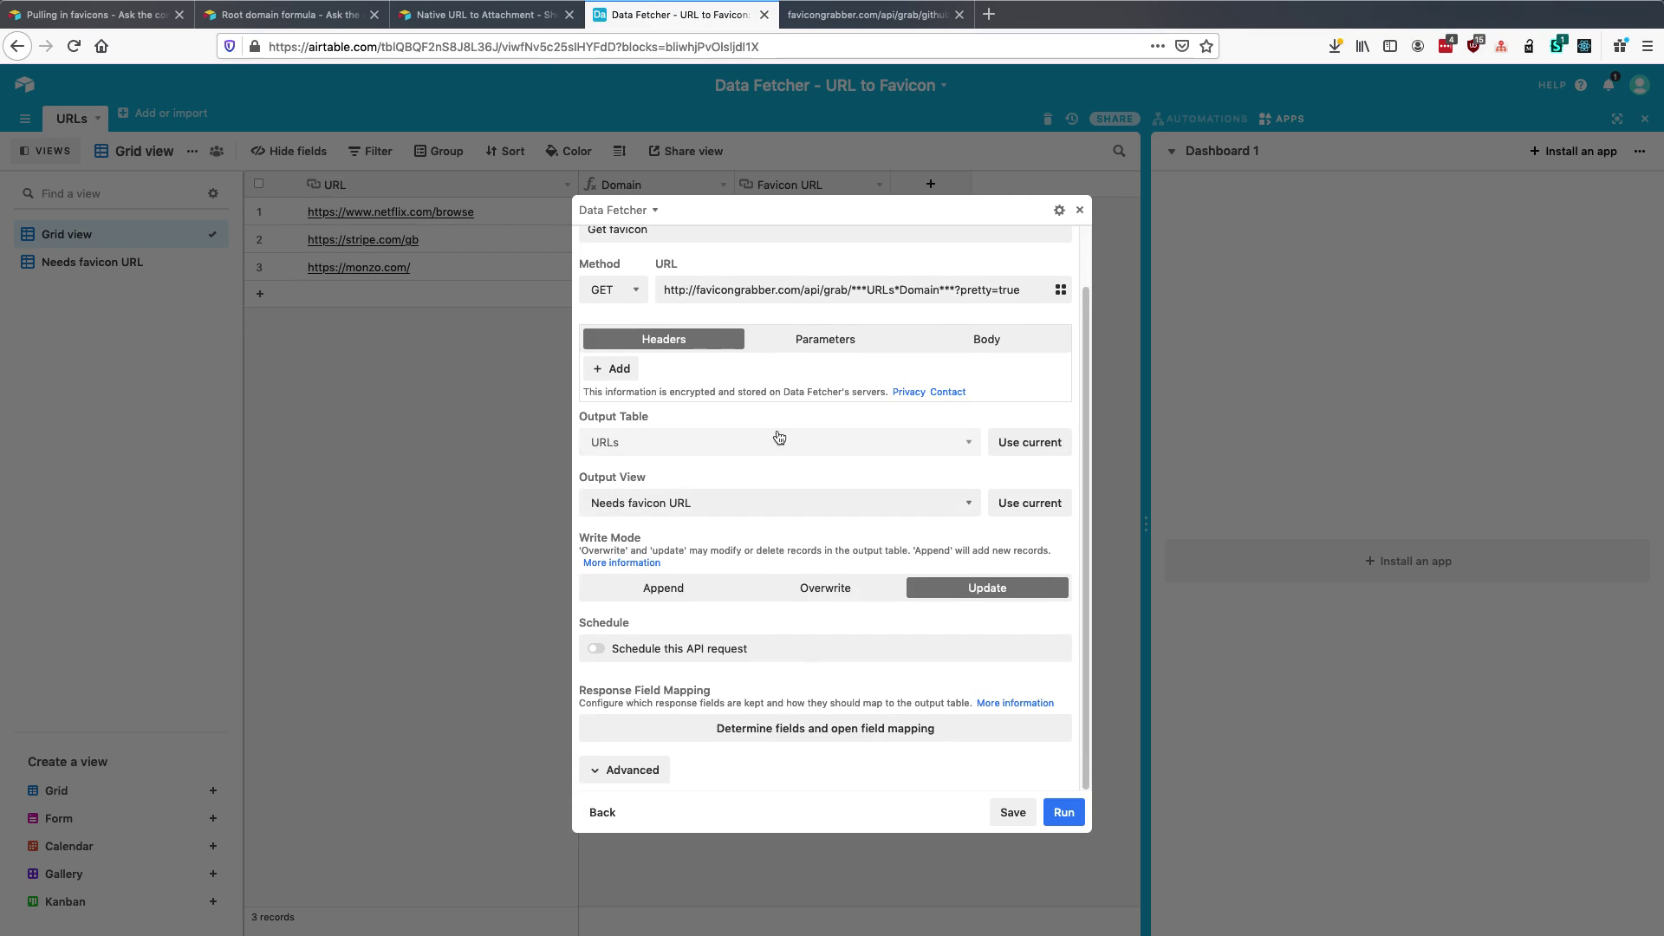
left_click(626, 770)
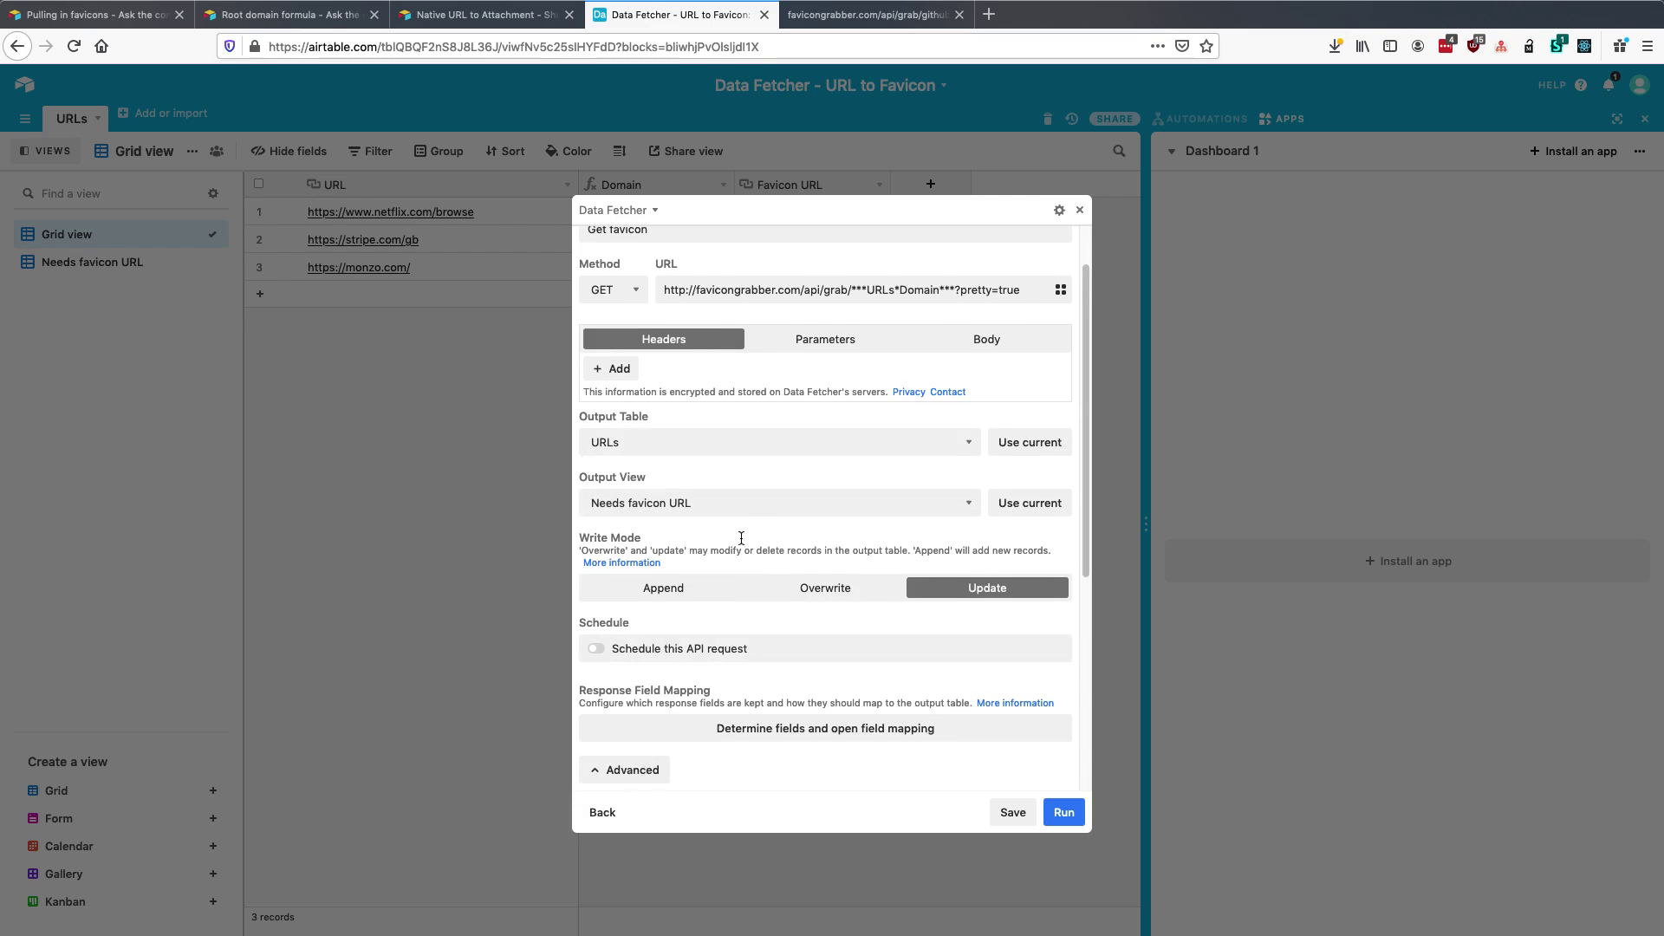
scroll(747, 538, "down", 5)
scroll(753, 527, "down", 3)
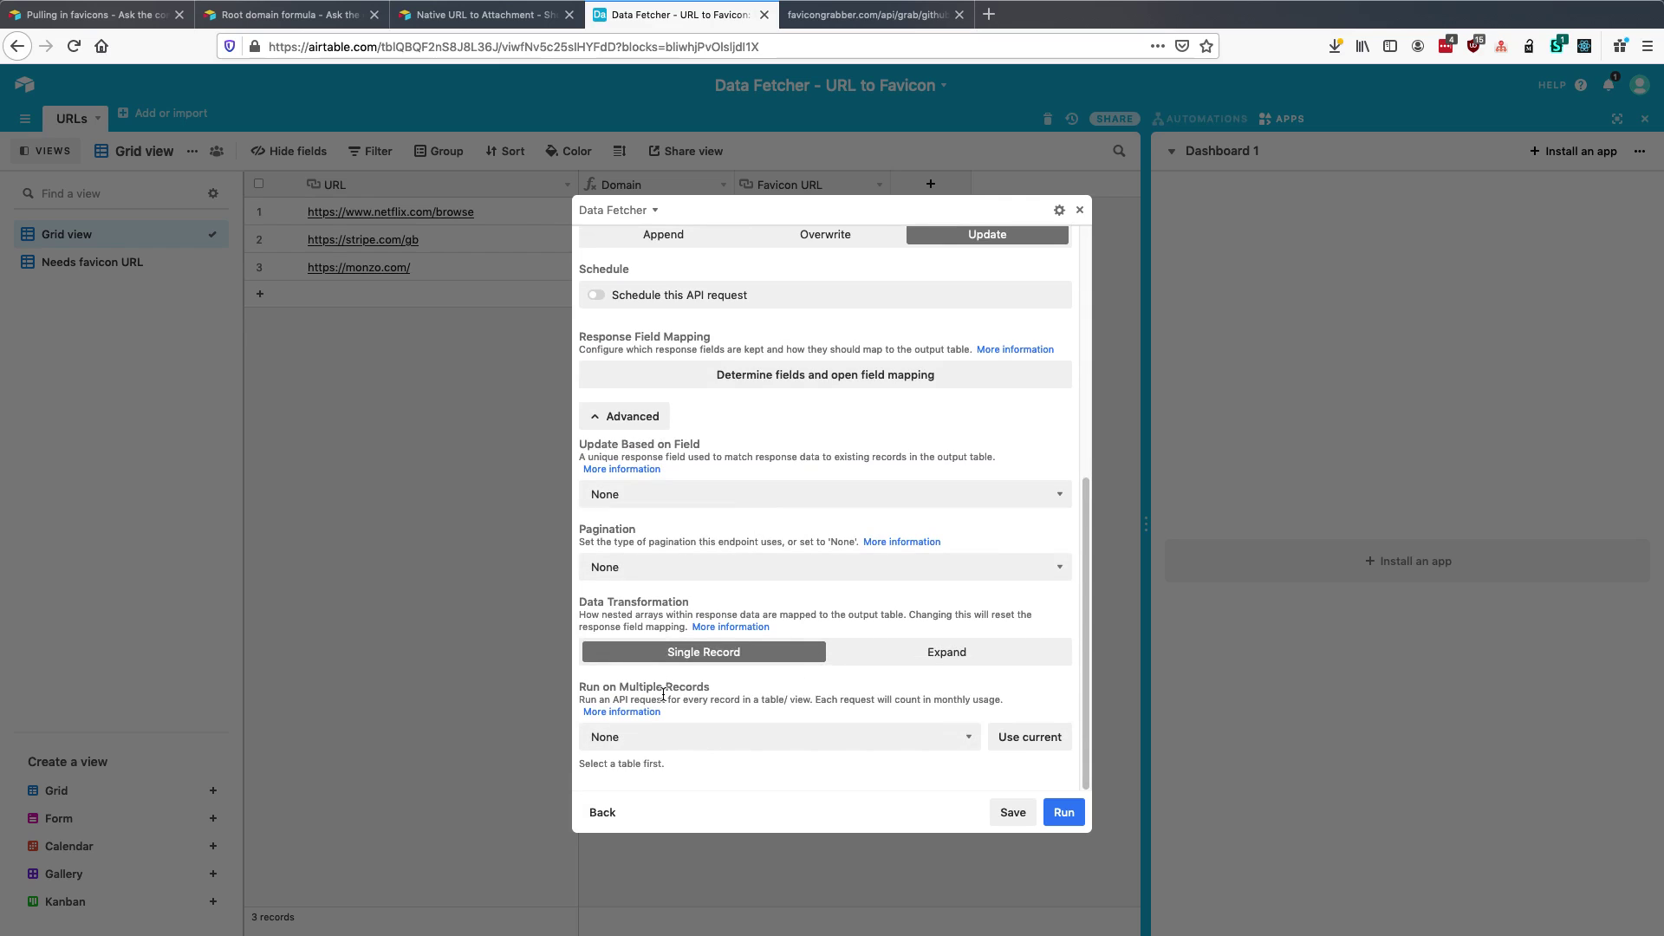
left_click(1016, 735)
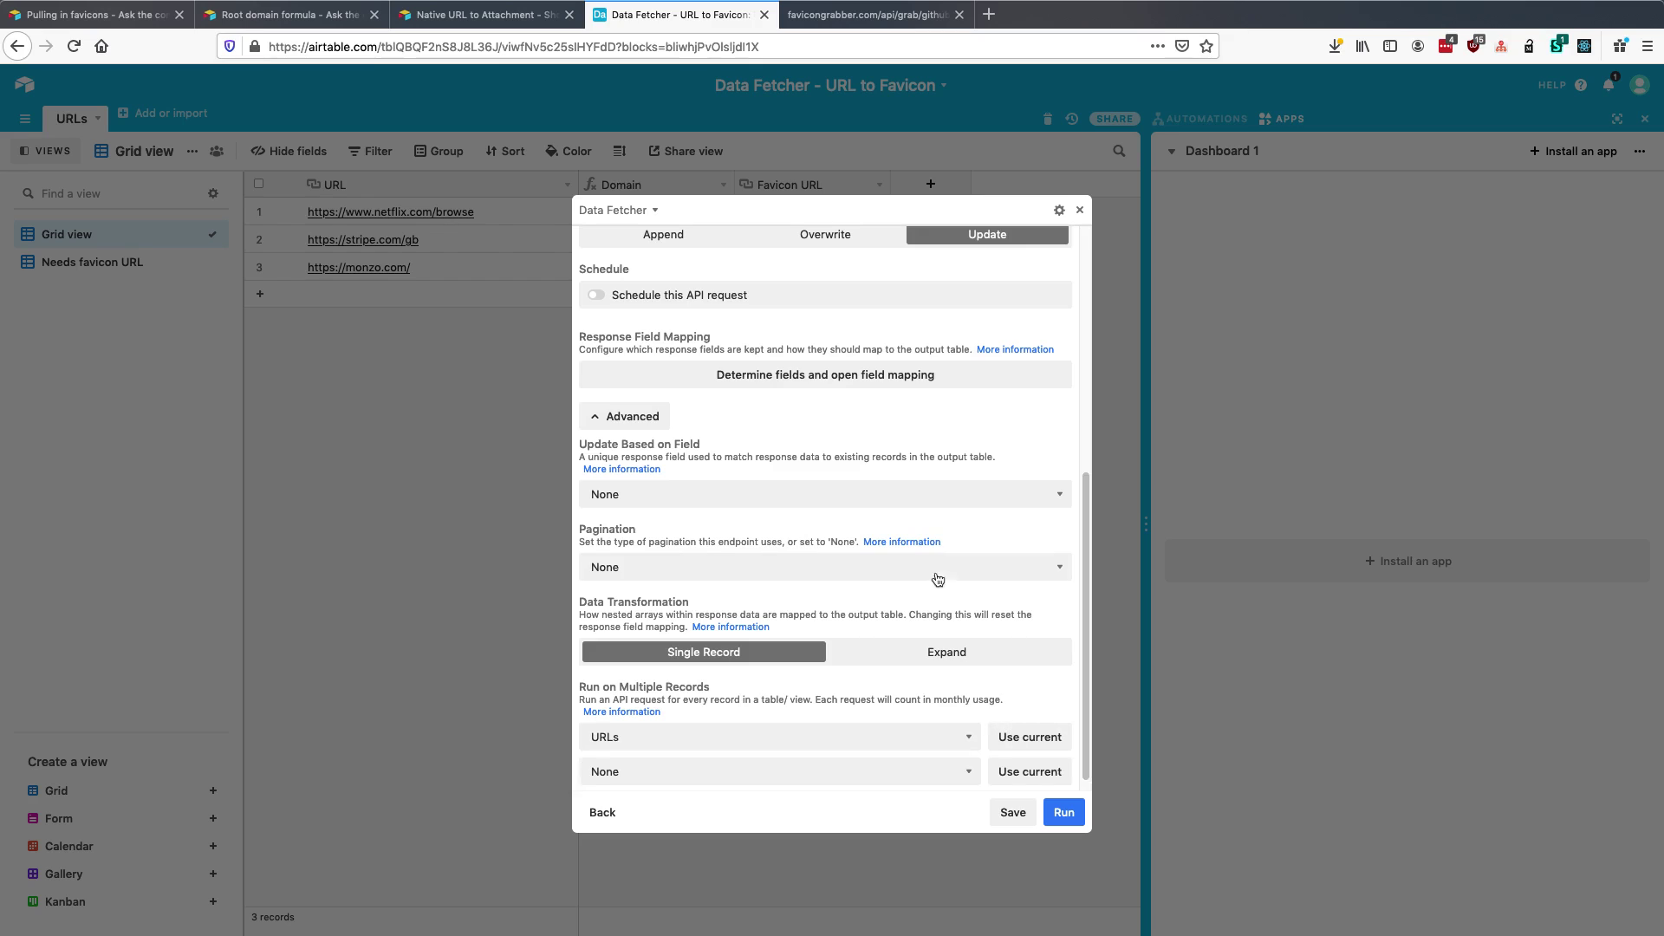
scroll(913, 531, "down", 1)
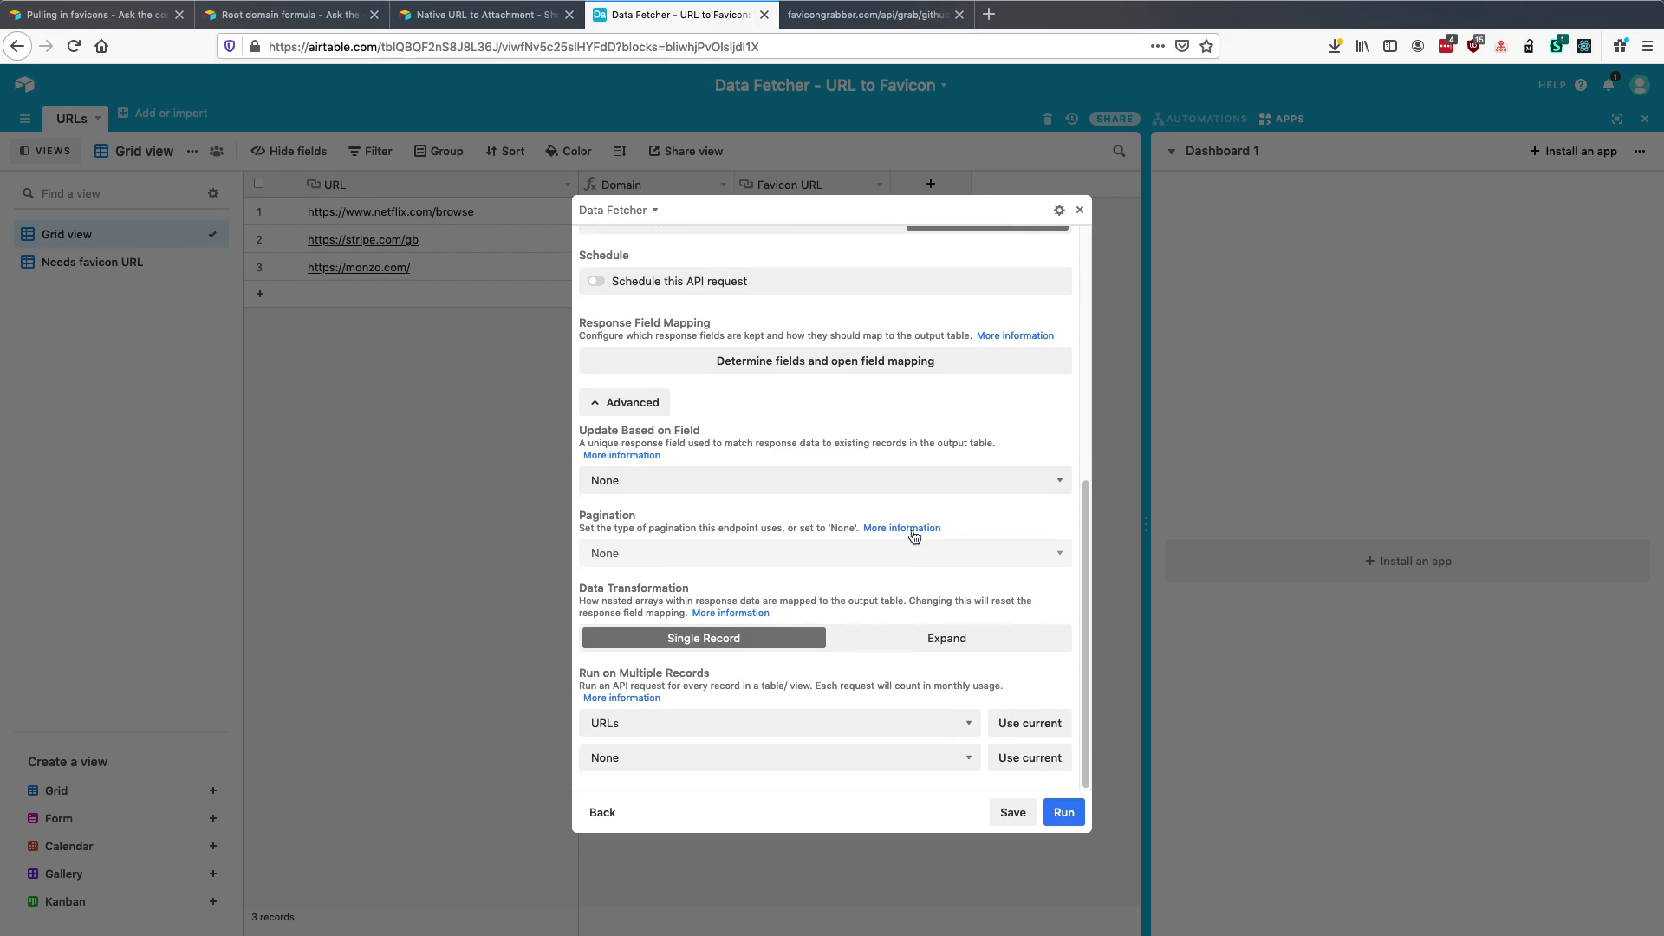
left_click(728, 763)
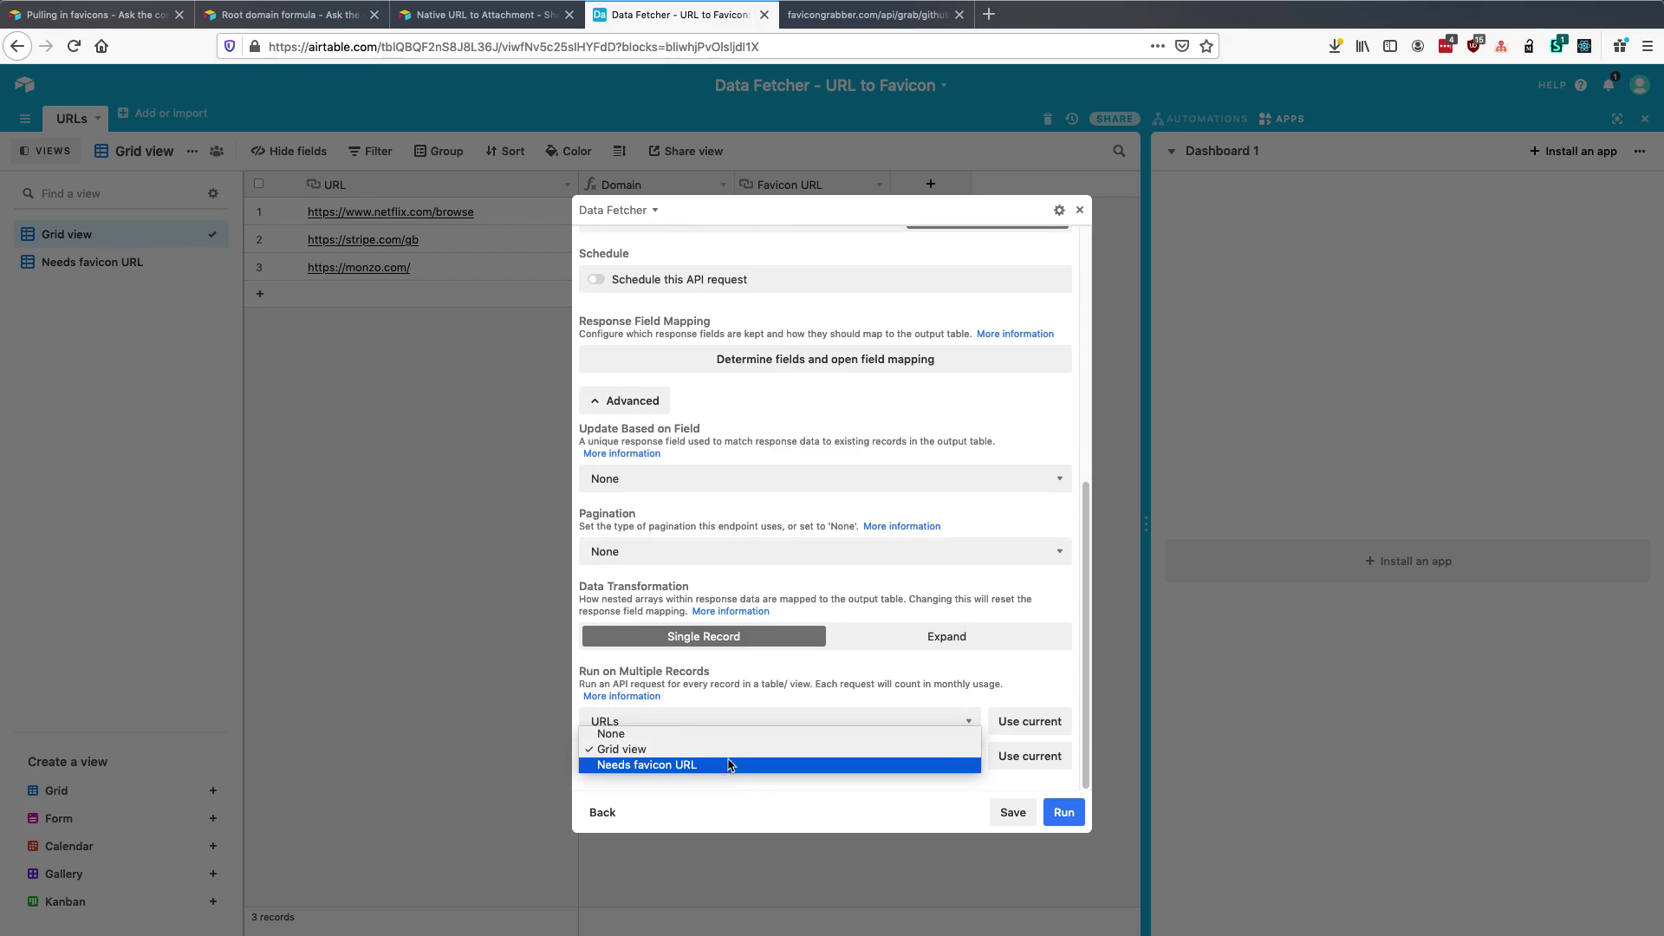
left_click(731, 767)
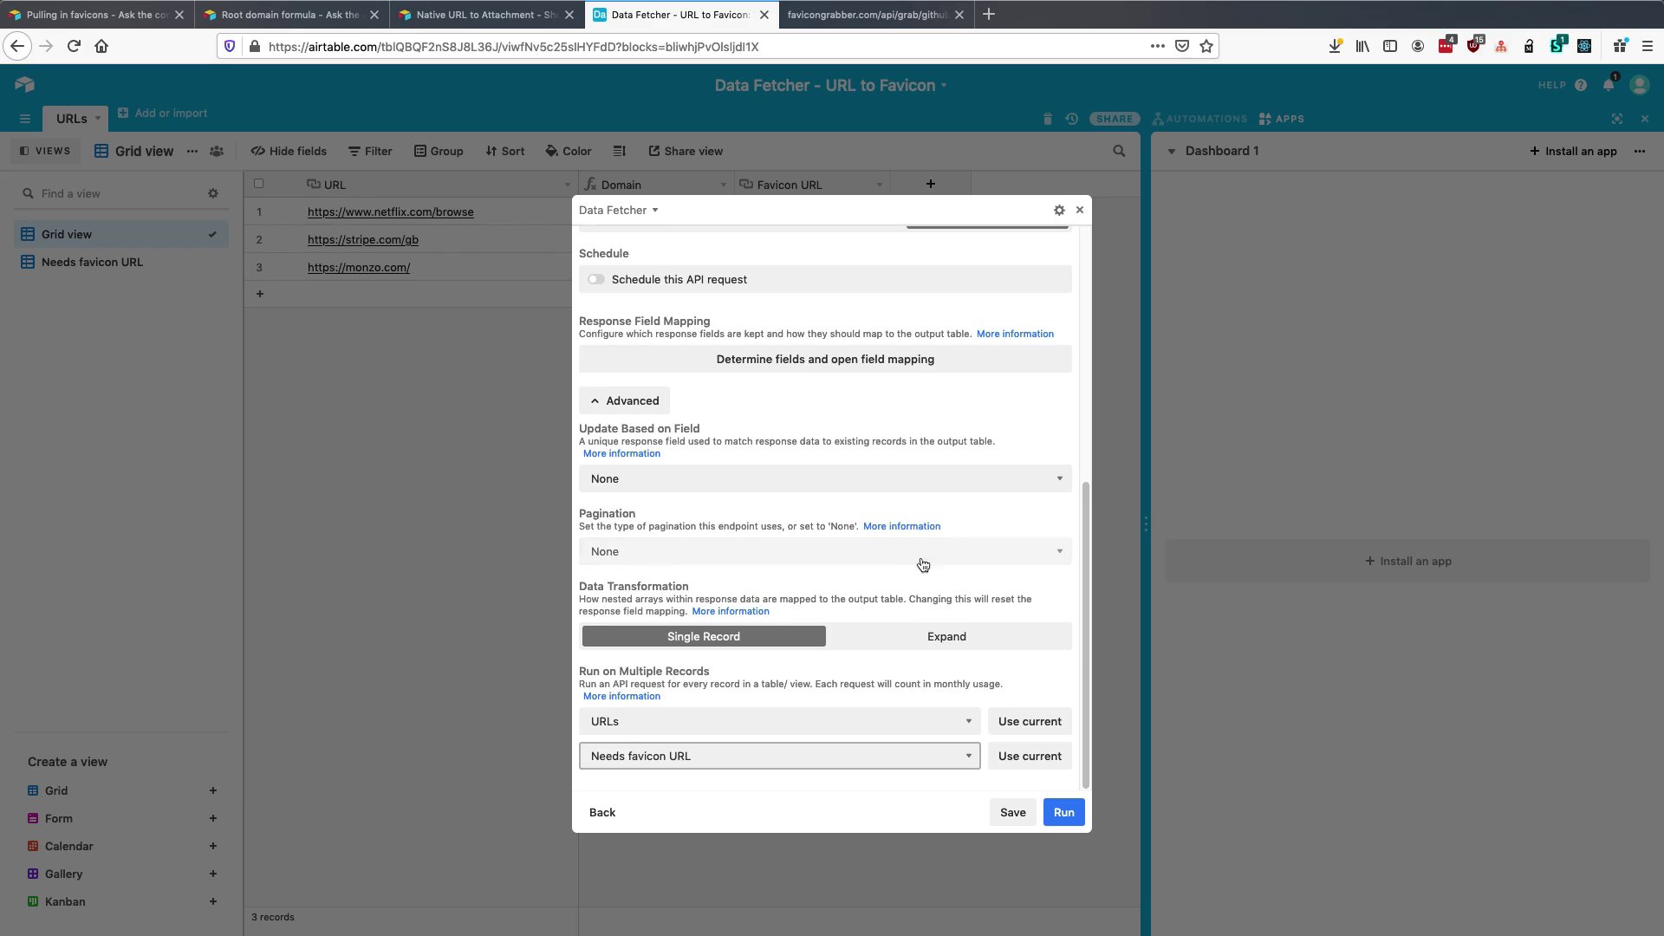
- Determine the response fields, exclude domain, and map icons.src with the Url data type to the Favicon URL field
left_click(848, 359)
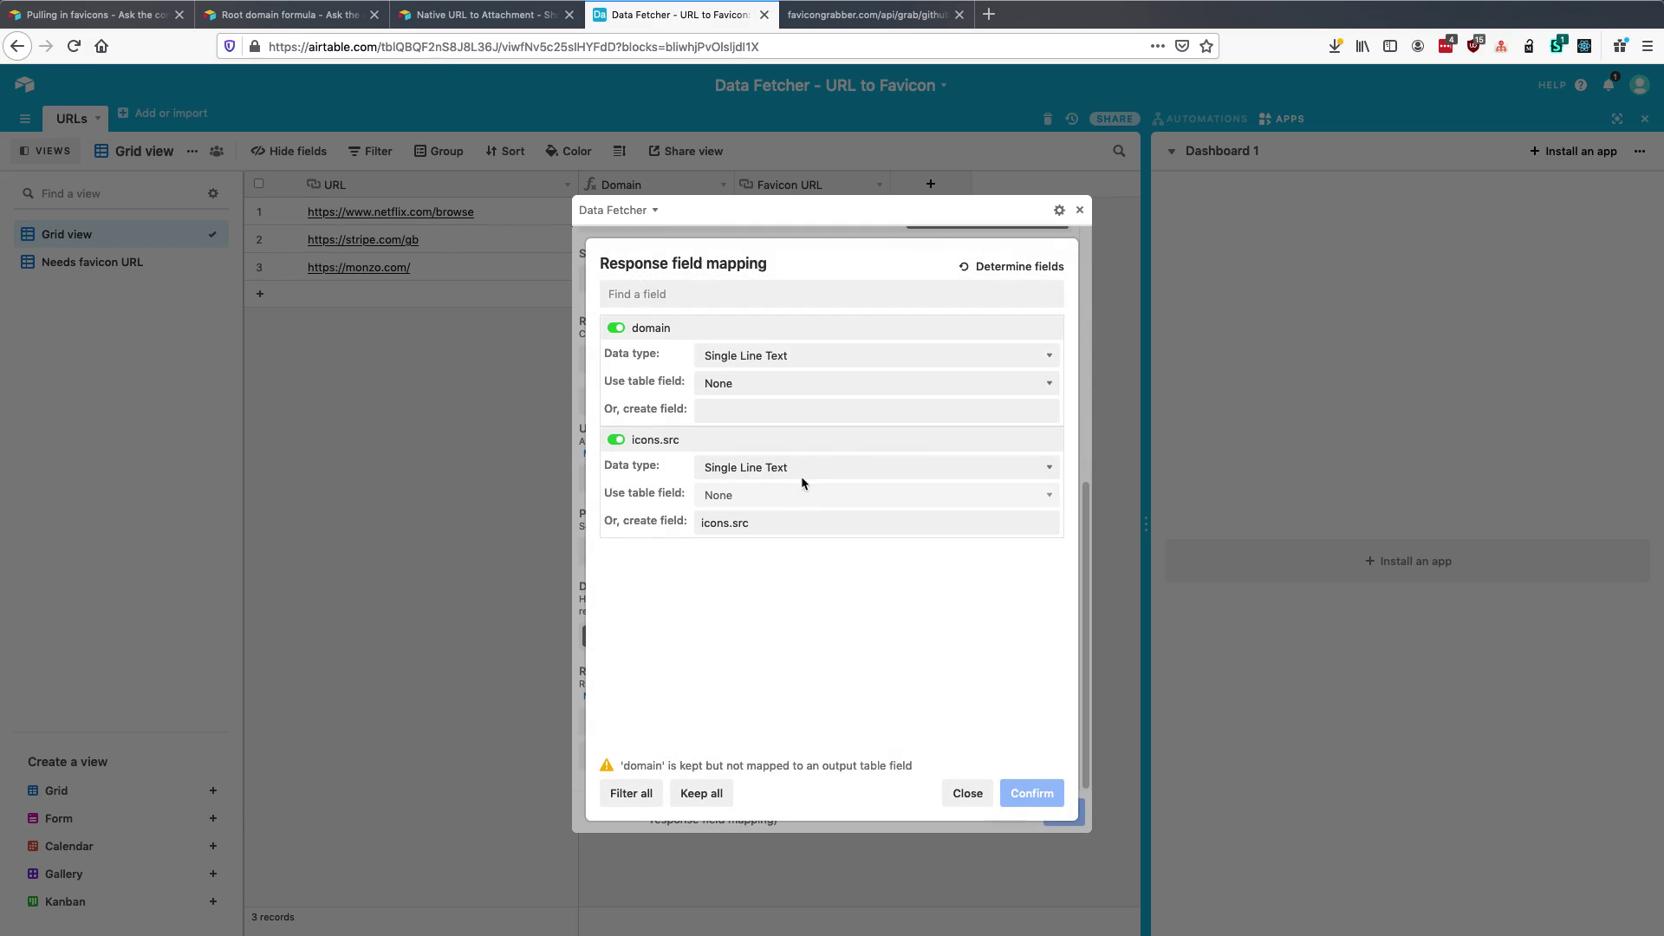
left_click(704, 328)
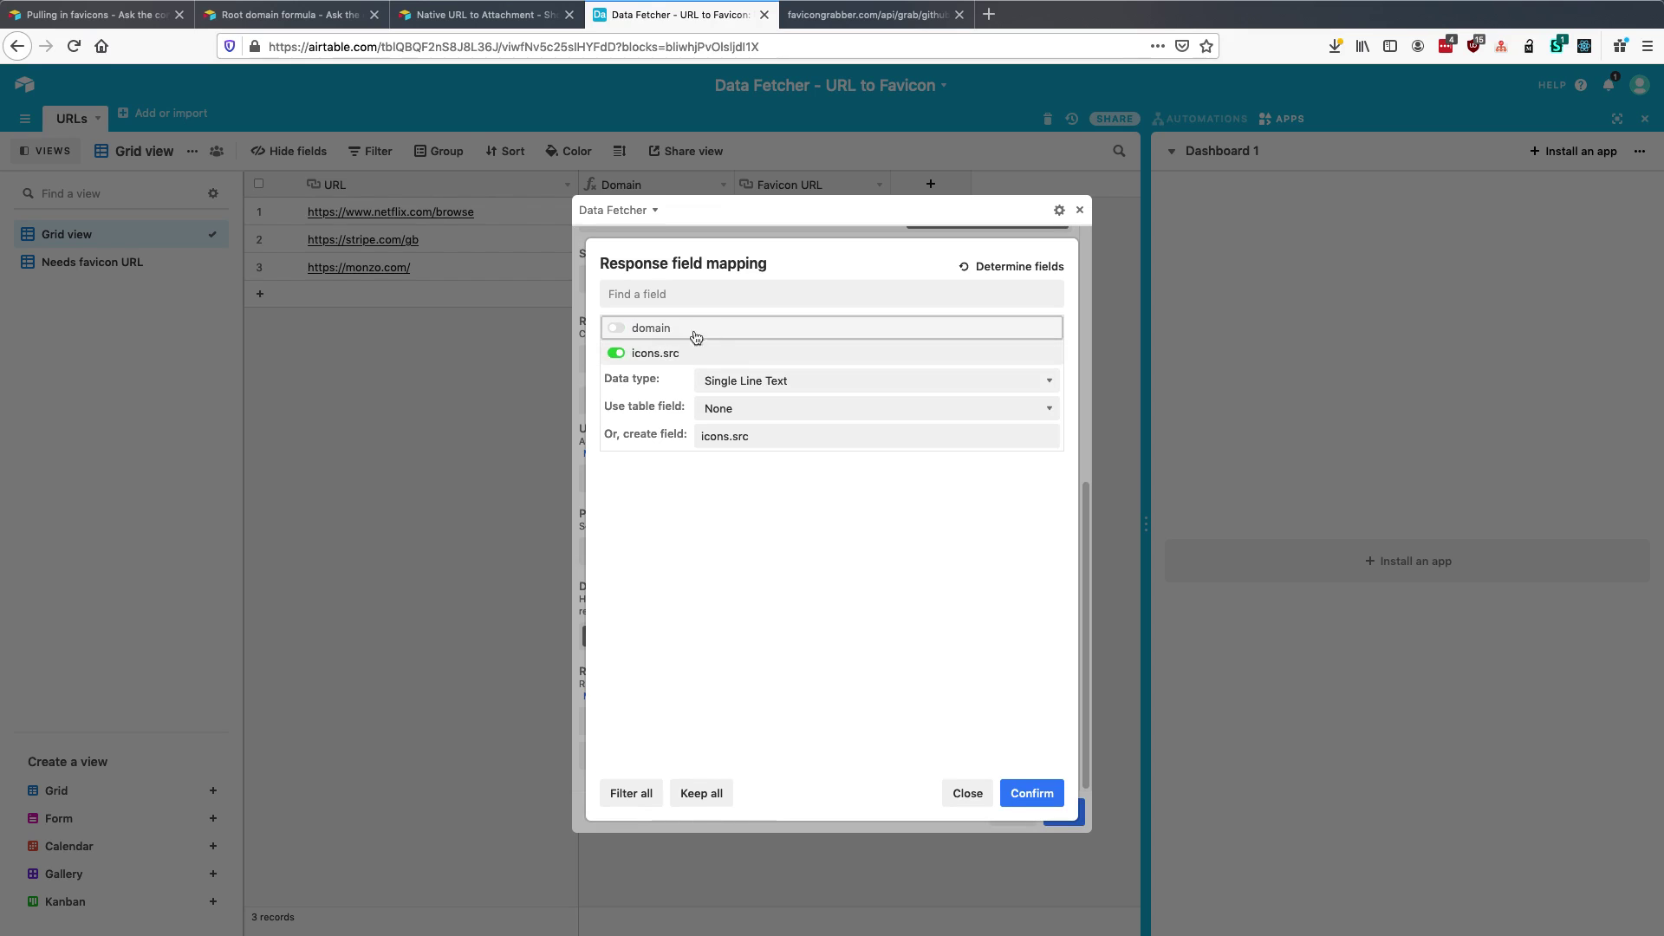
left_click(787, 389)
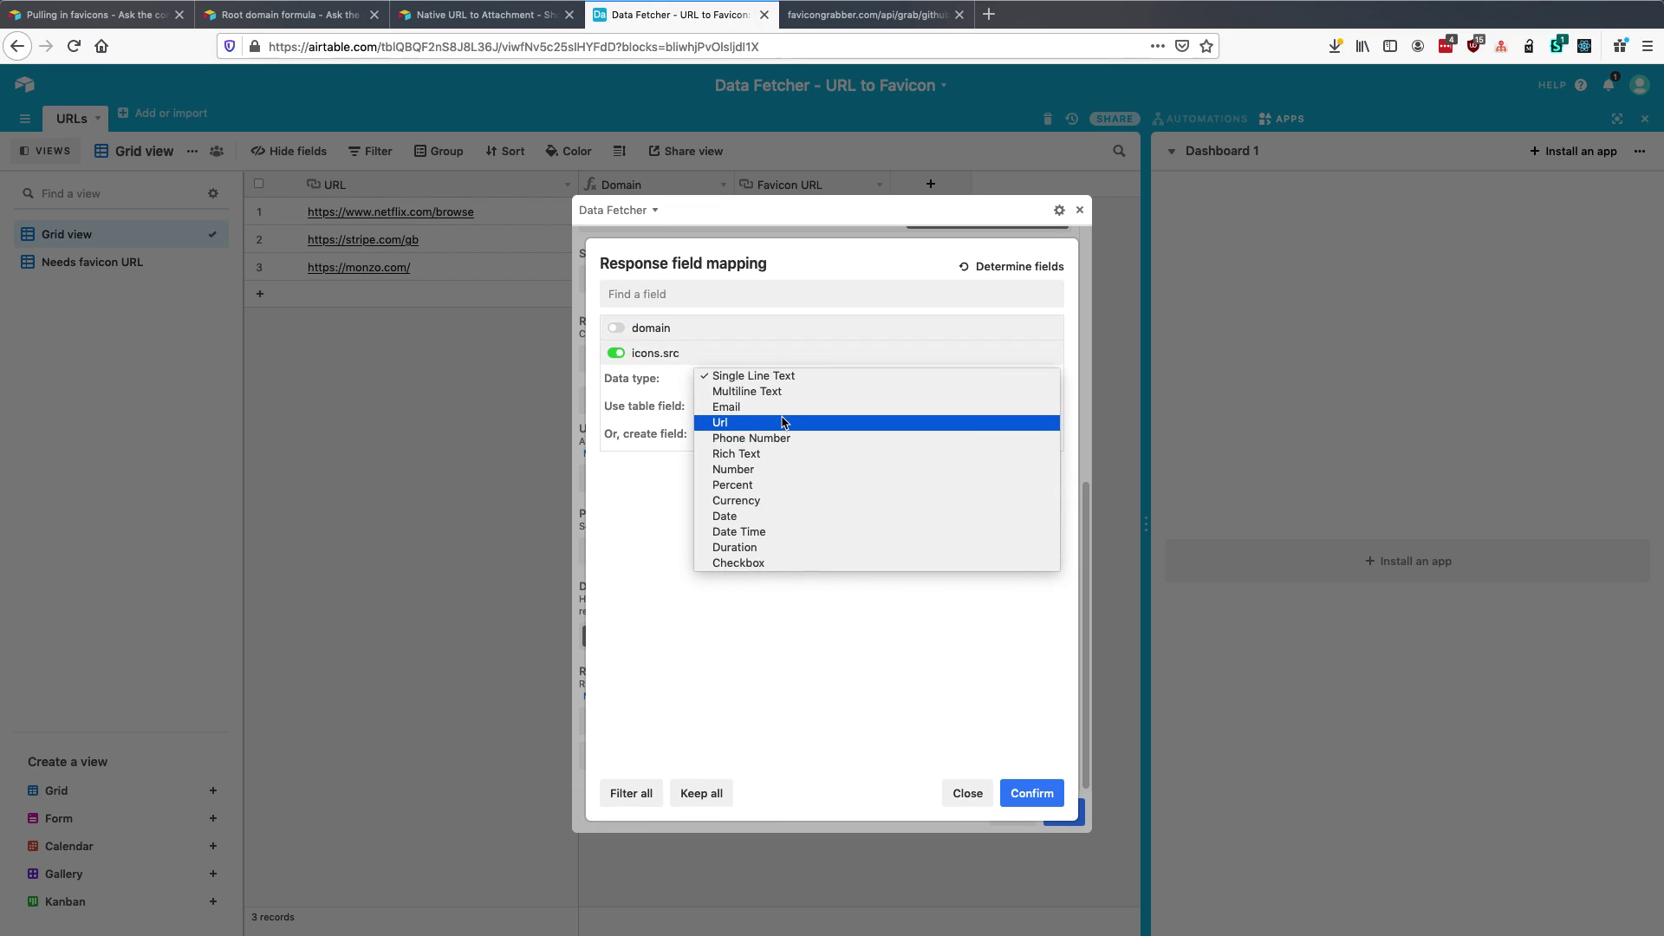
left_click(783, 424)
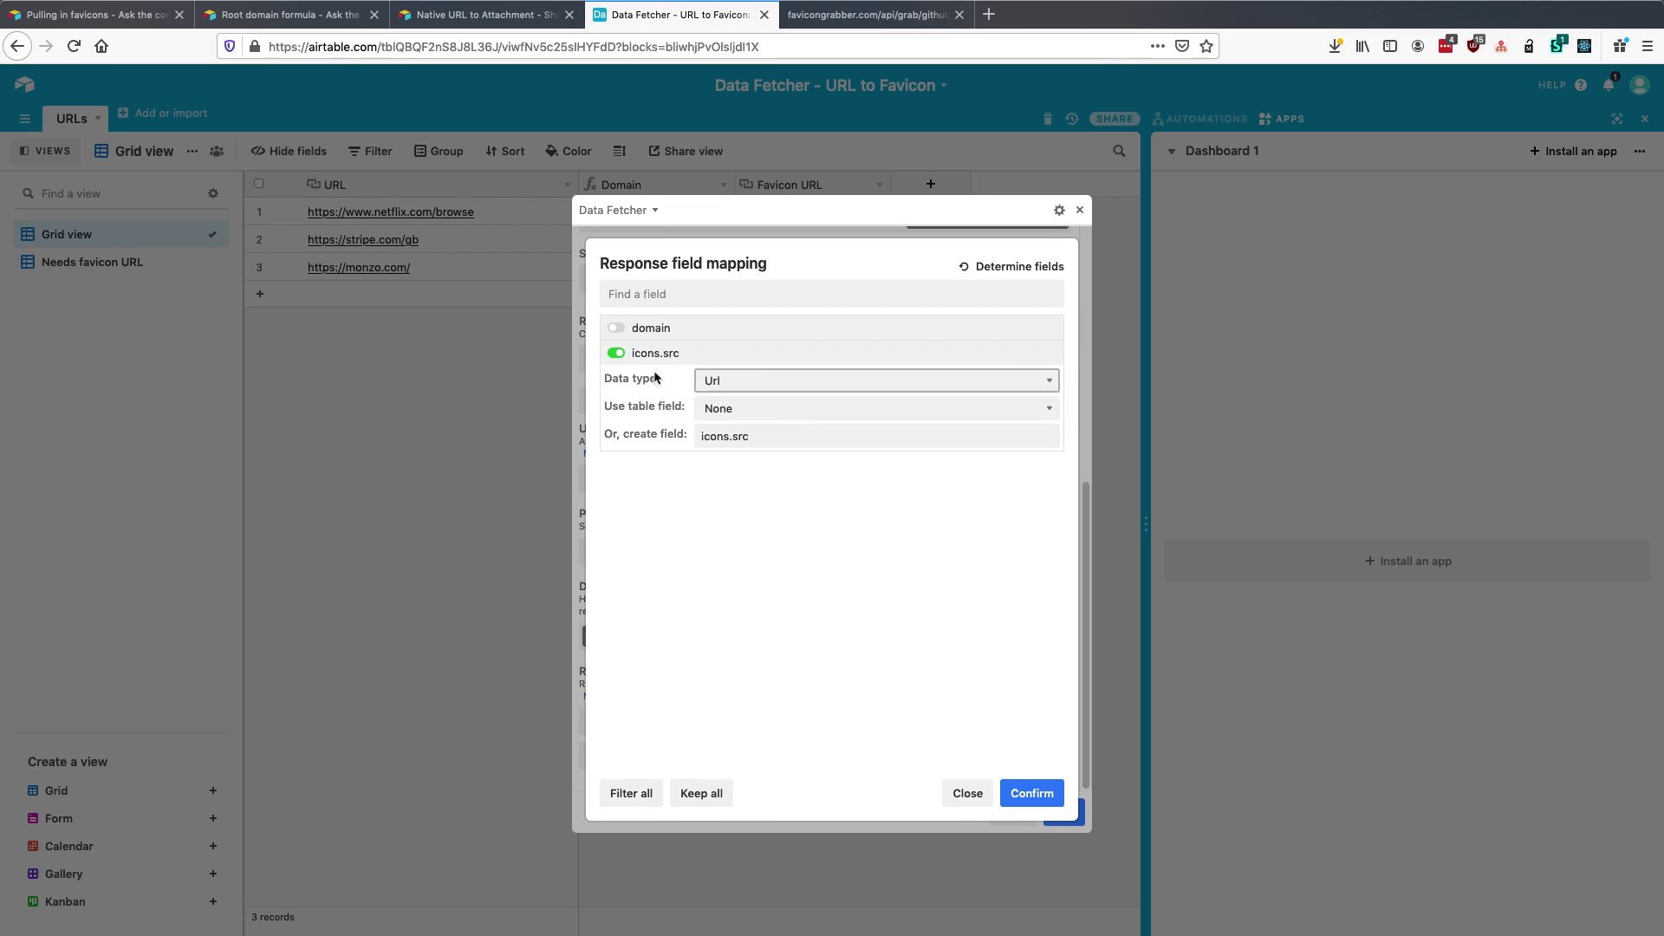
left_click(747, 407)
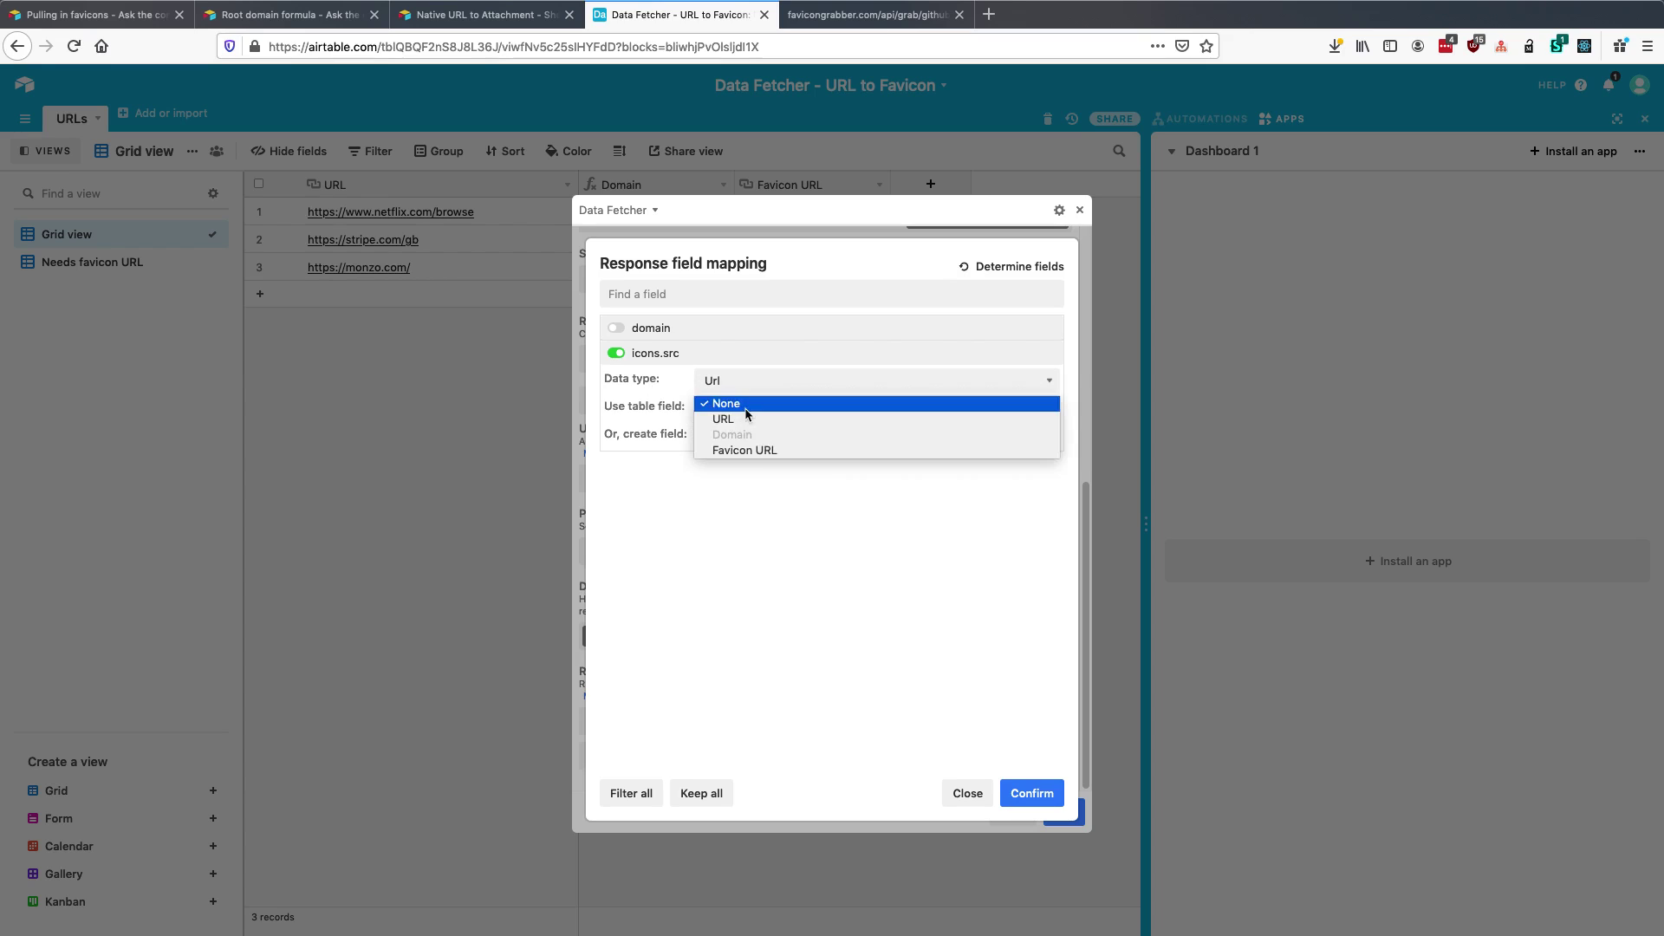
left_click(754, 452)
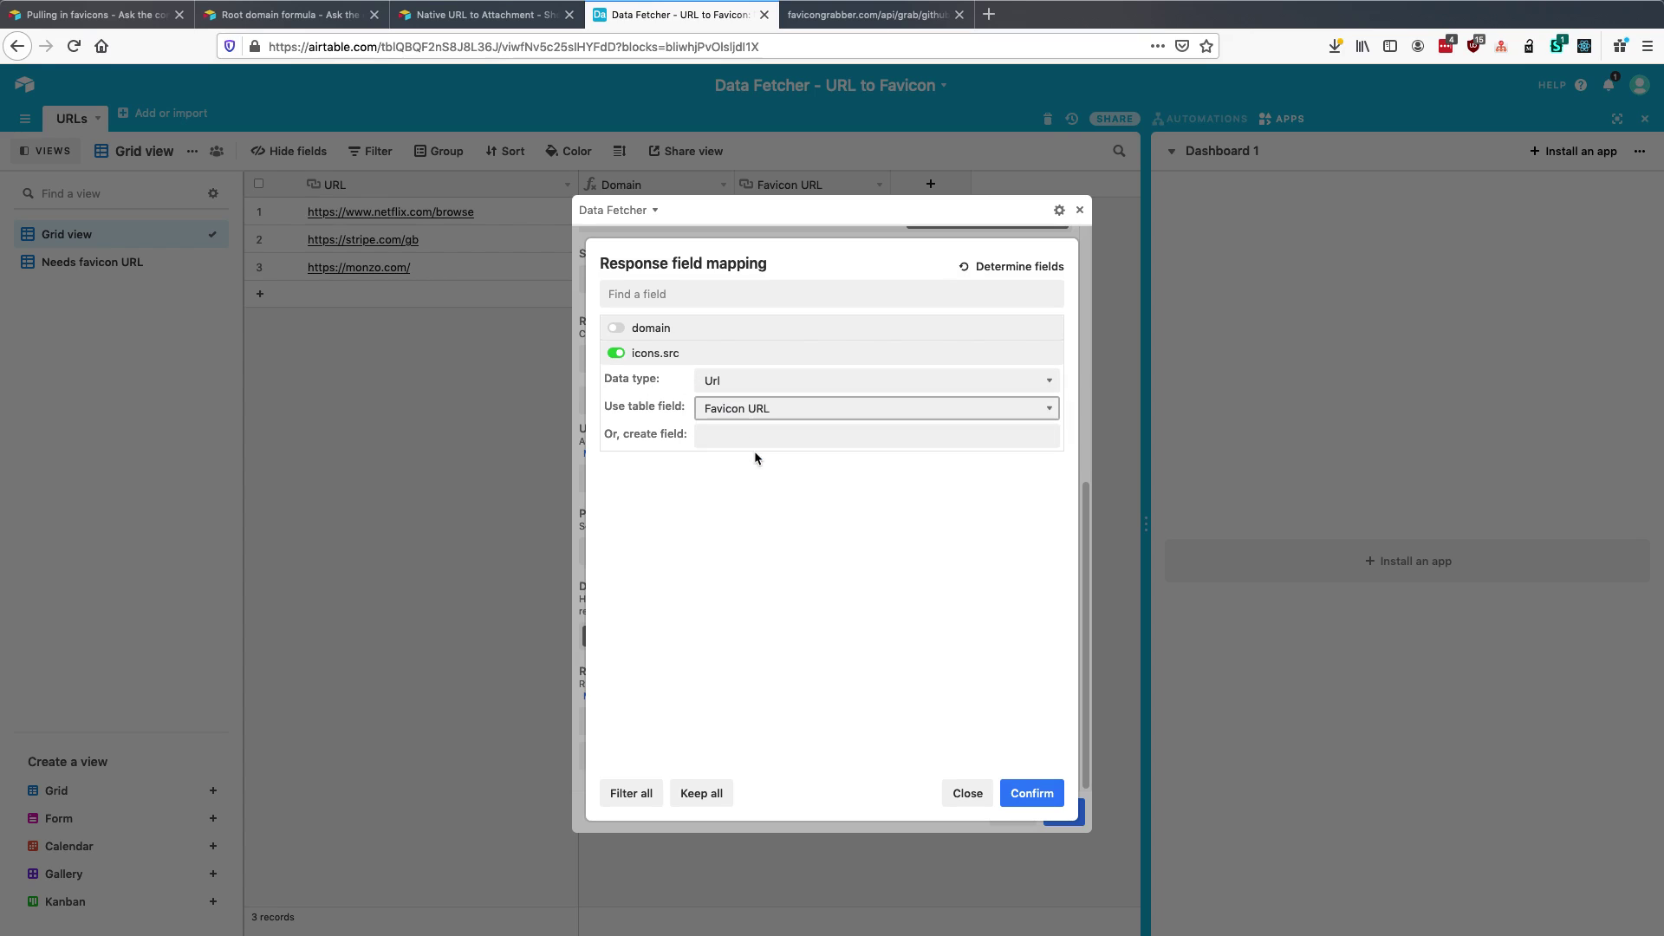
left_click(1023, 787)
- Save the Get favicon request and close the expanded Data Fetcher window
left_click(1013, 813)
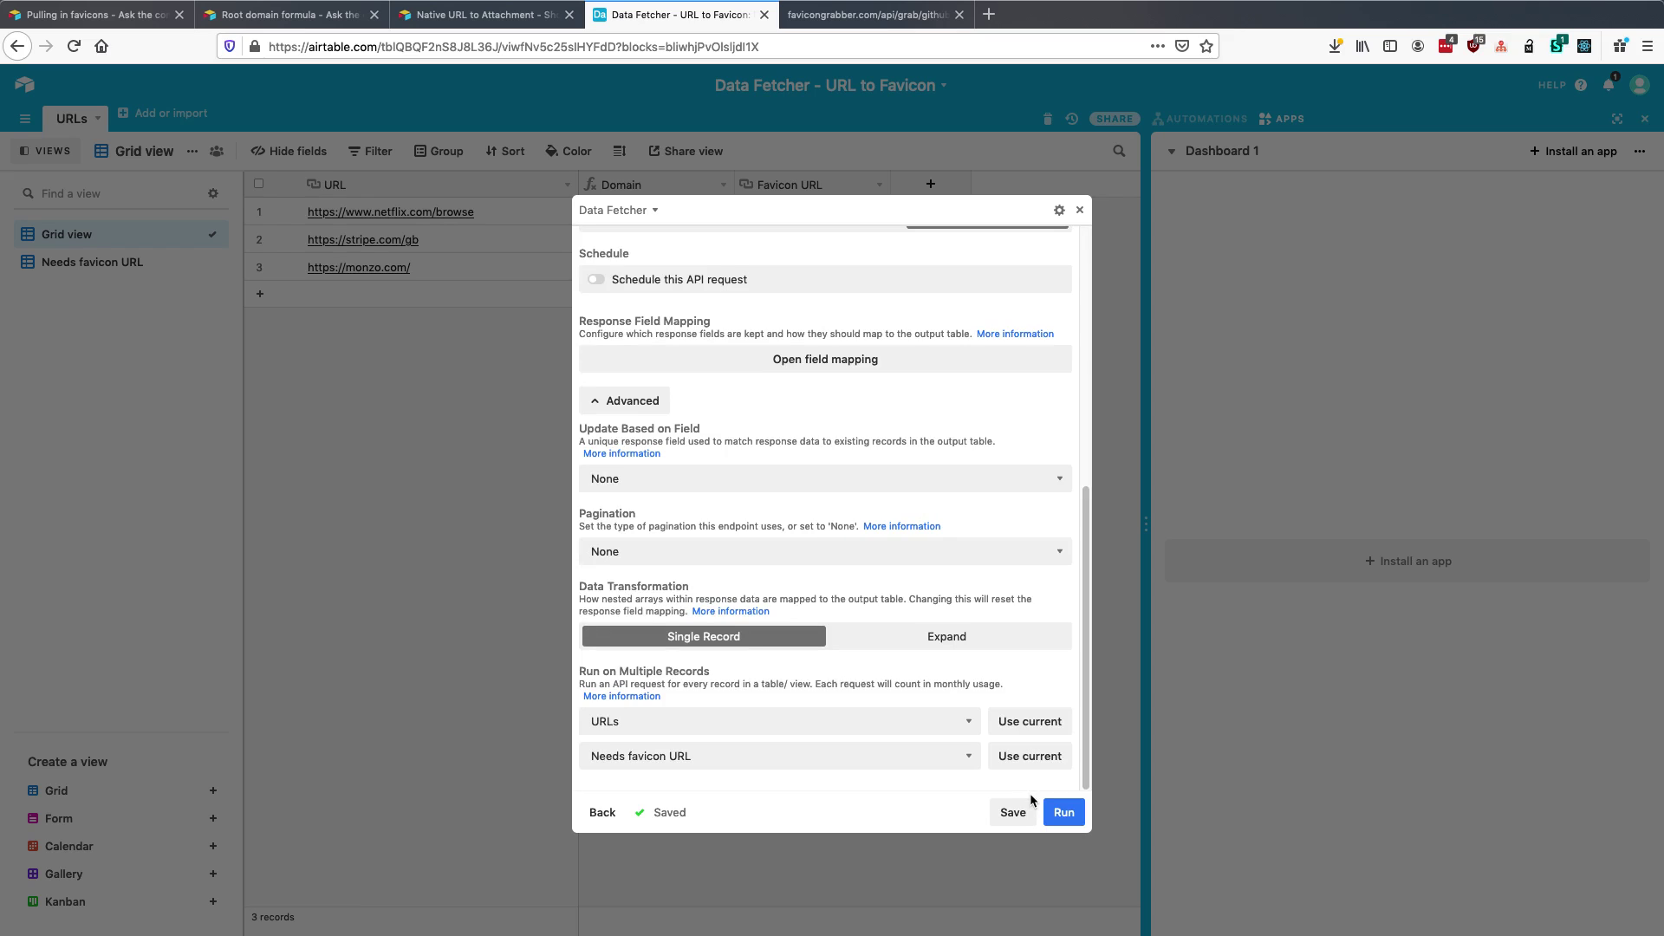
left_click(1081, 212)
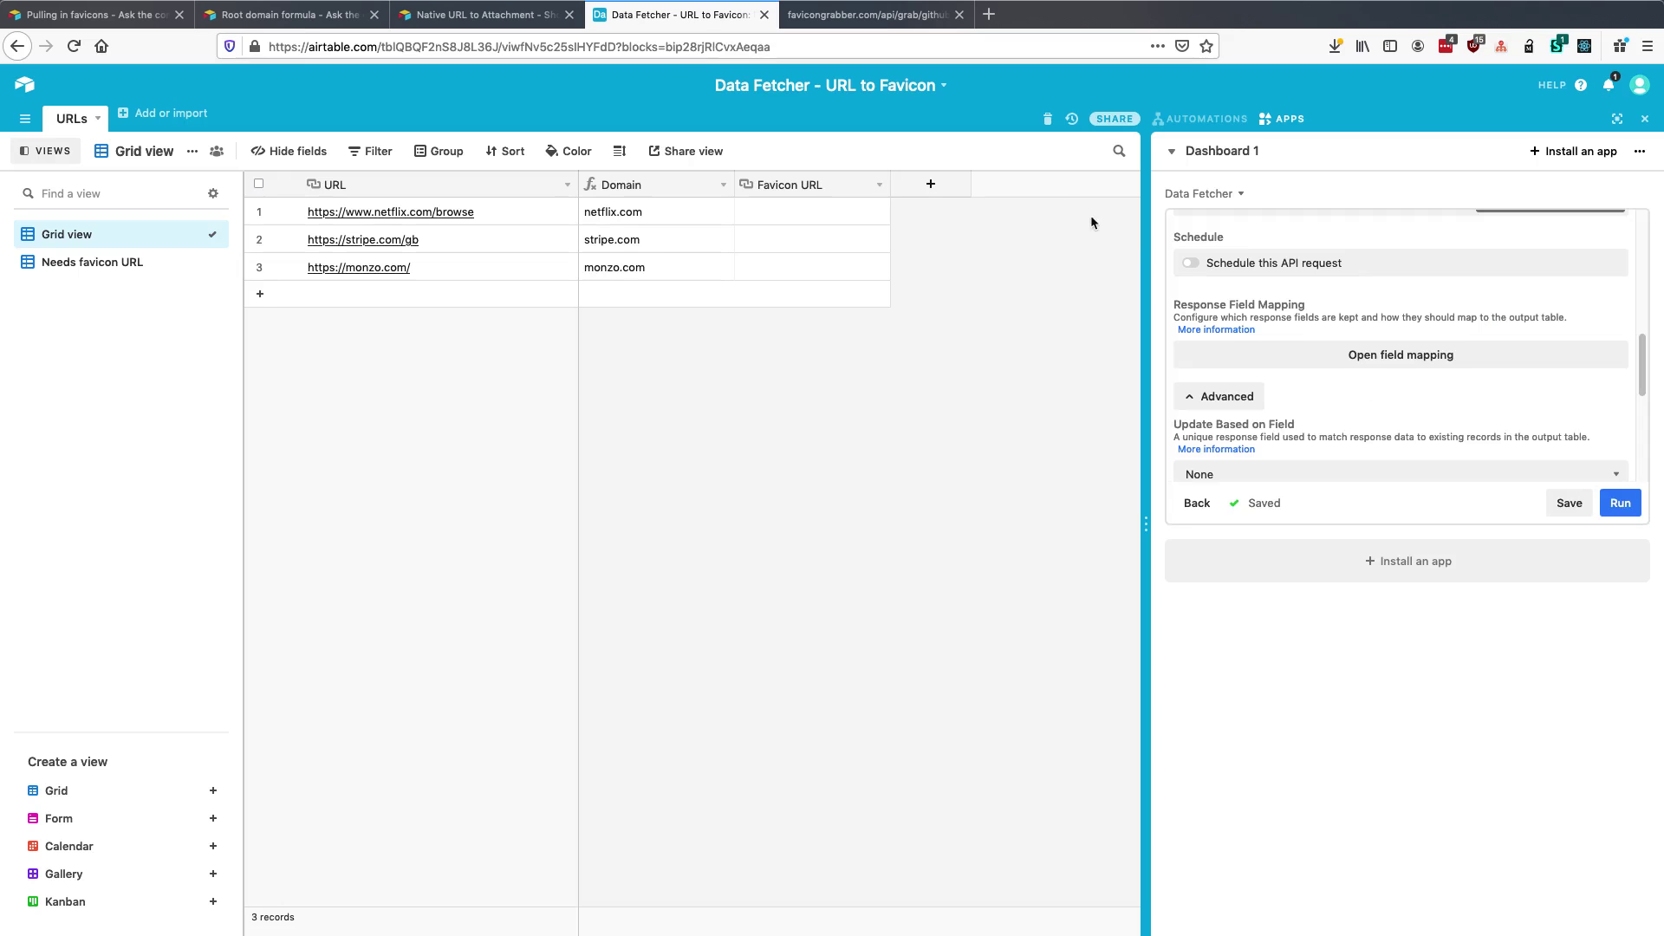
- Run the Get favicon request with its update warning hidden in future, and review the sample Favicon Grabber response for github.com
left_click(1616, 501)
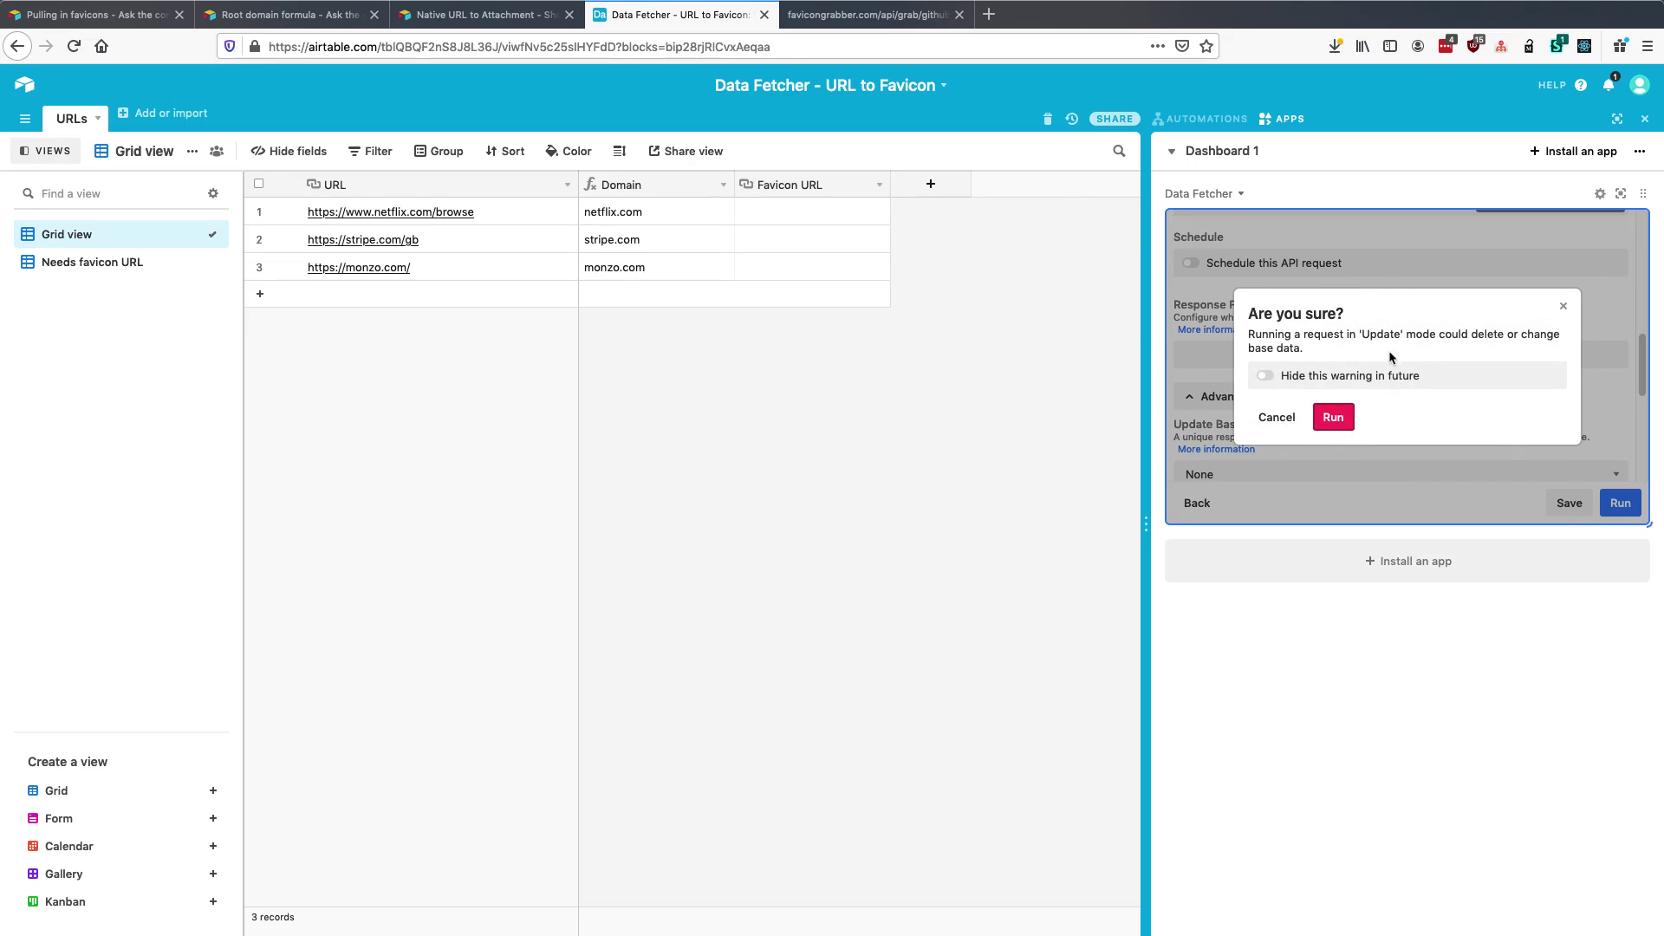
left_click(1374, 374)
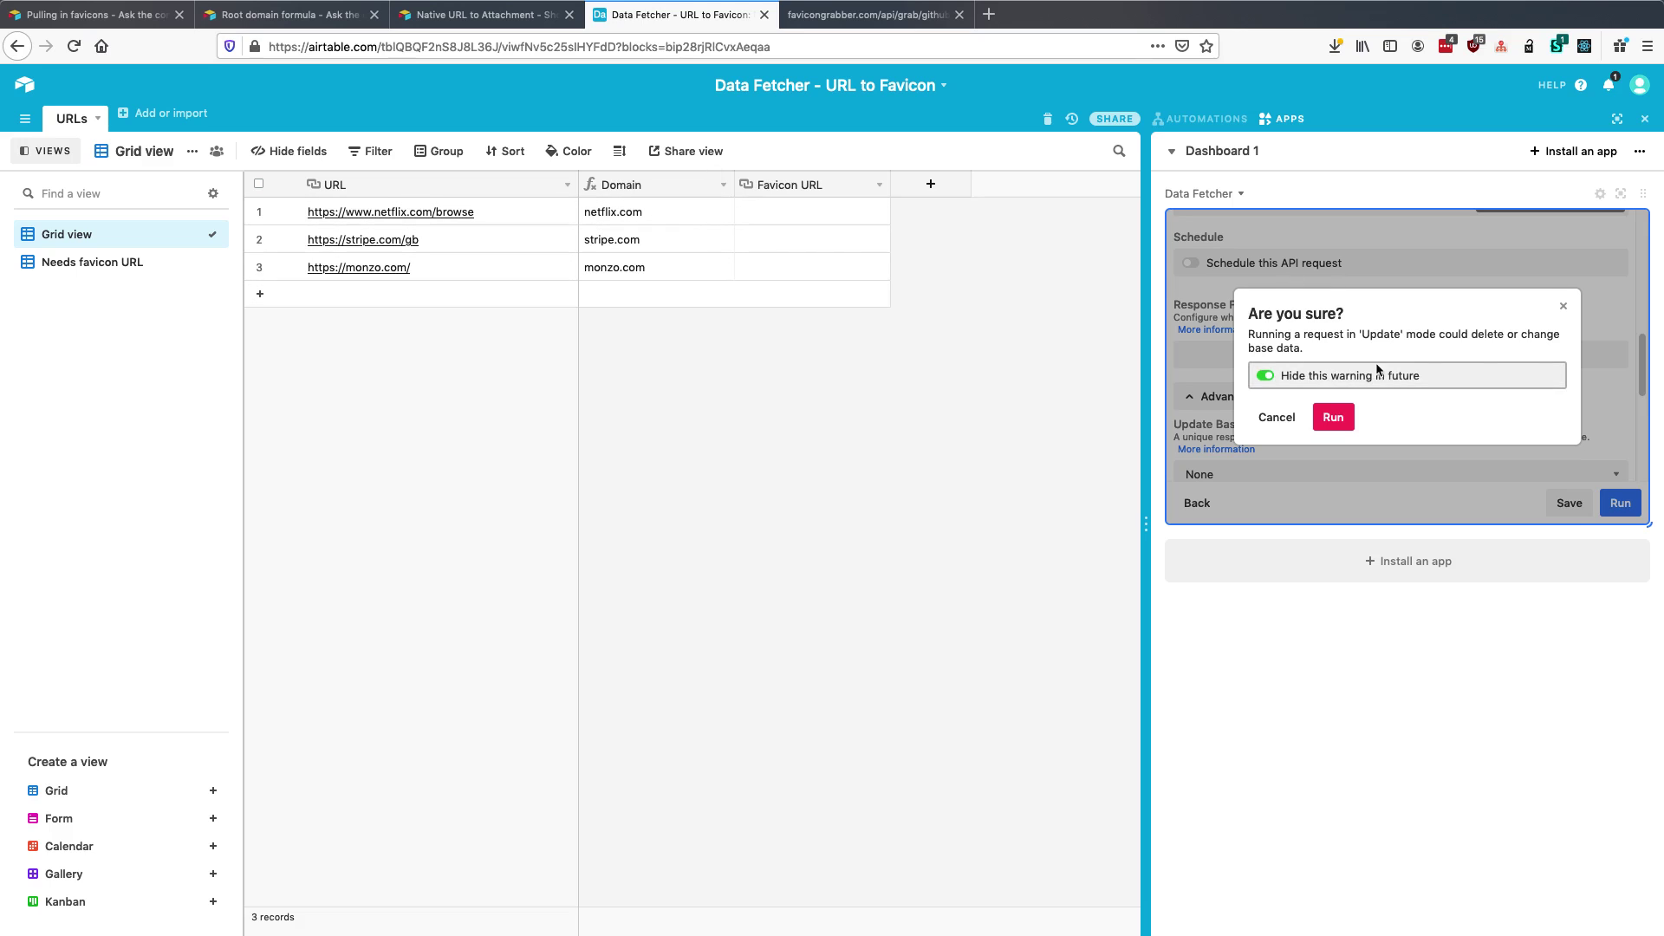
left_click(1339, 419)
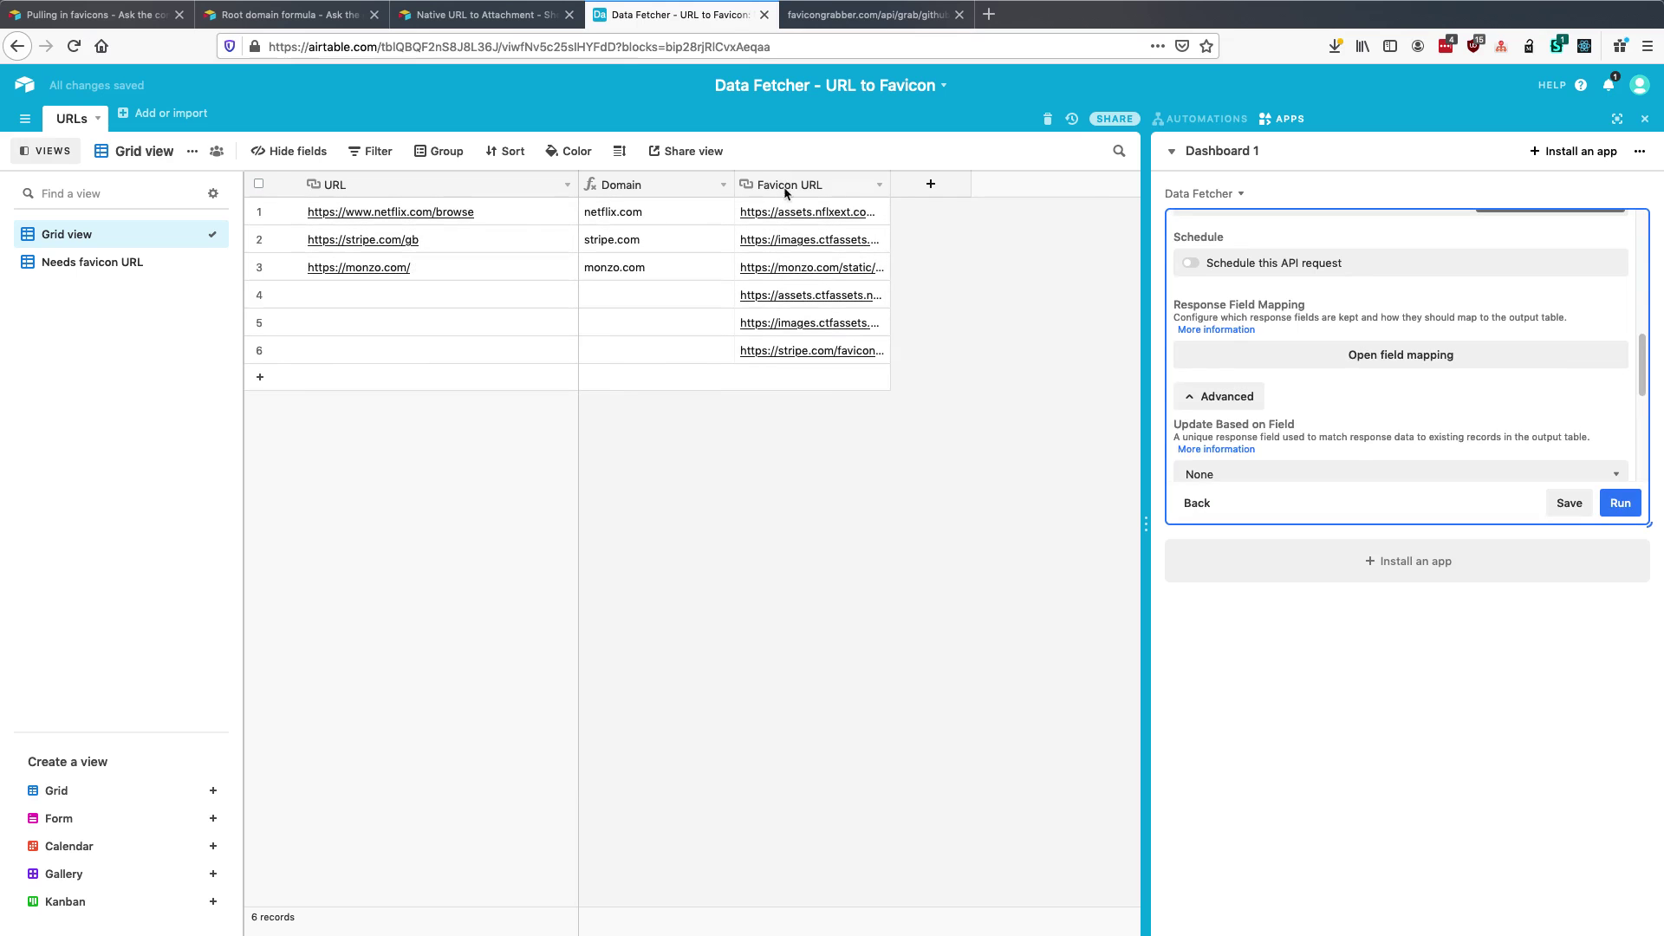
left_click(807, 19)
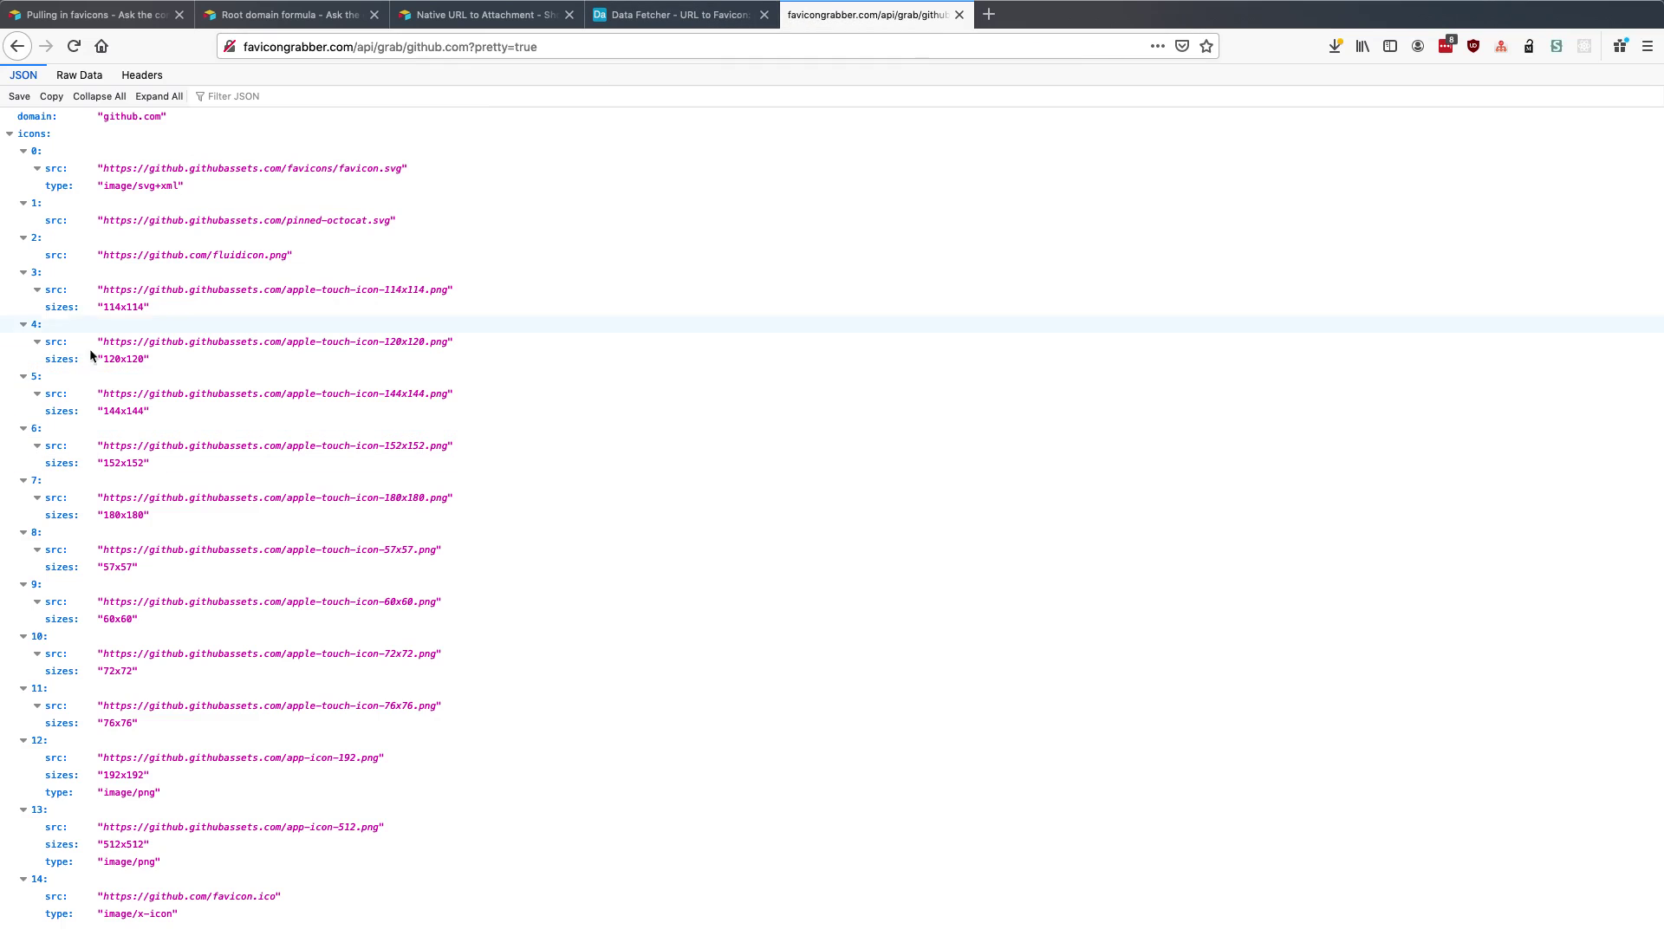
left_click(726, 17)
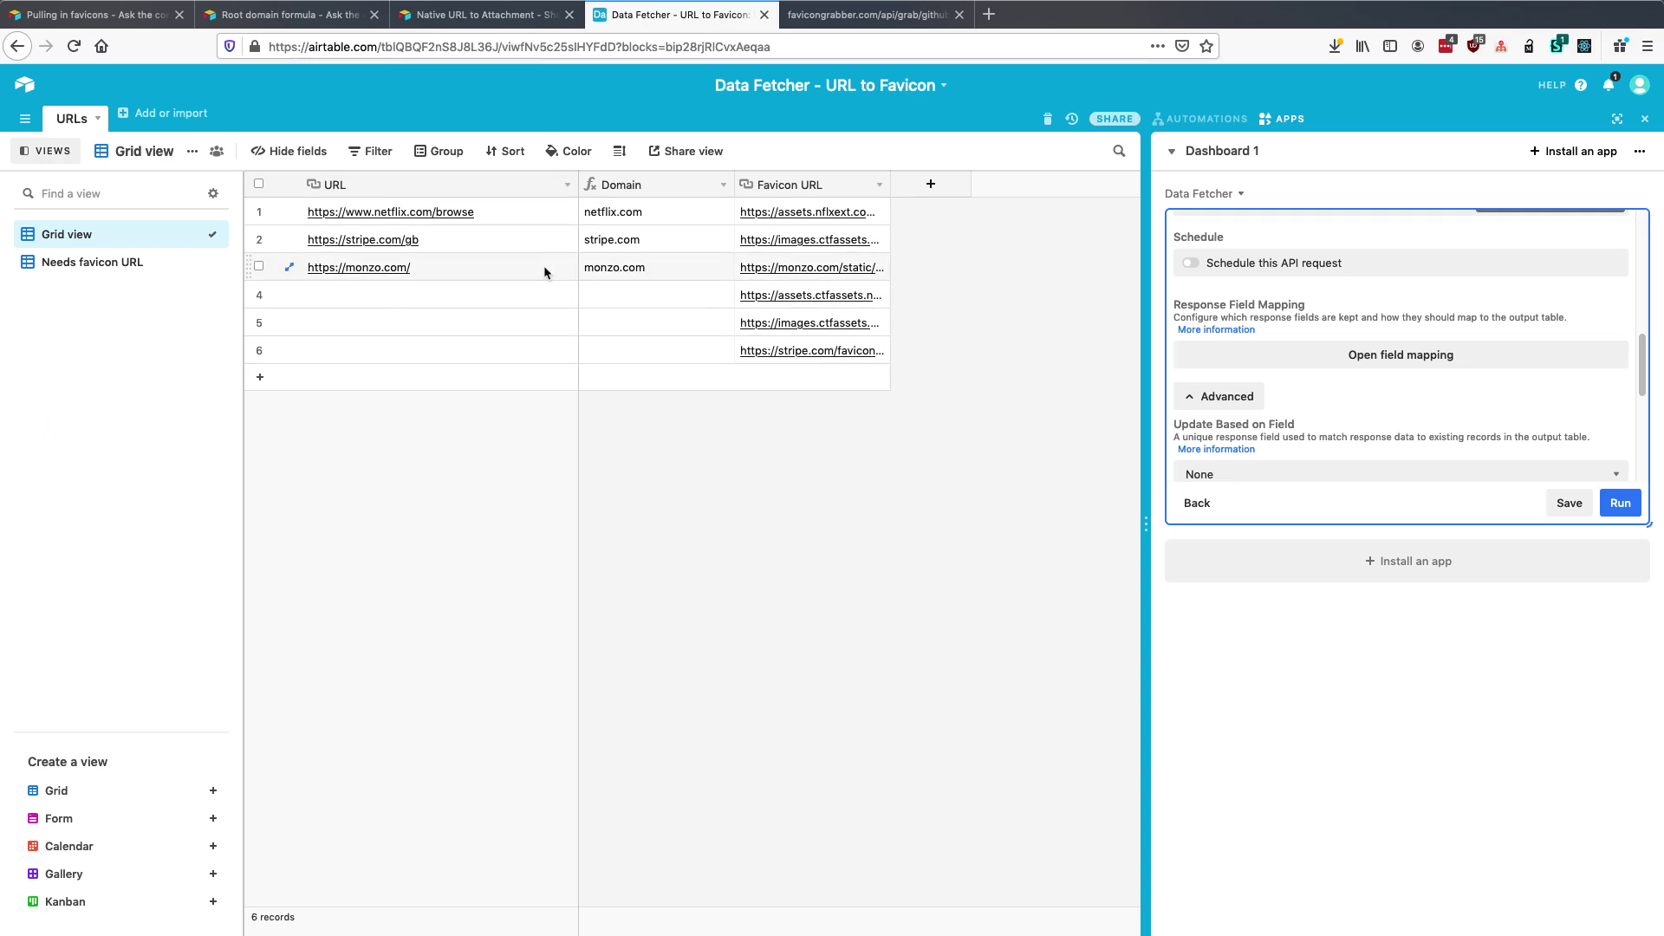
- Filter Grid view to records whose URL is not empty, and save the Data Fetcher request
left_click(373, 152)
left_click(392, 223)
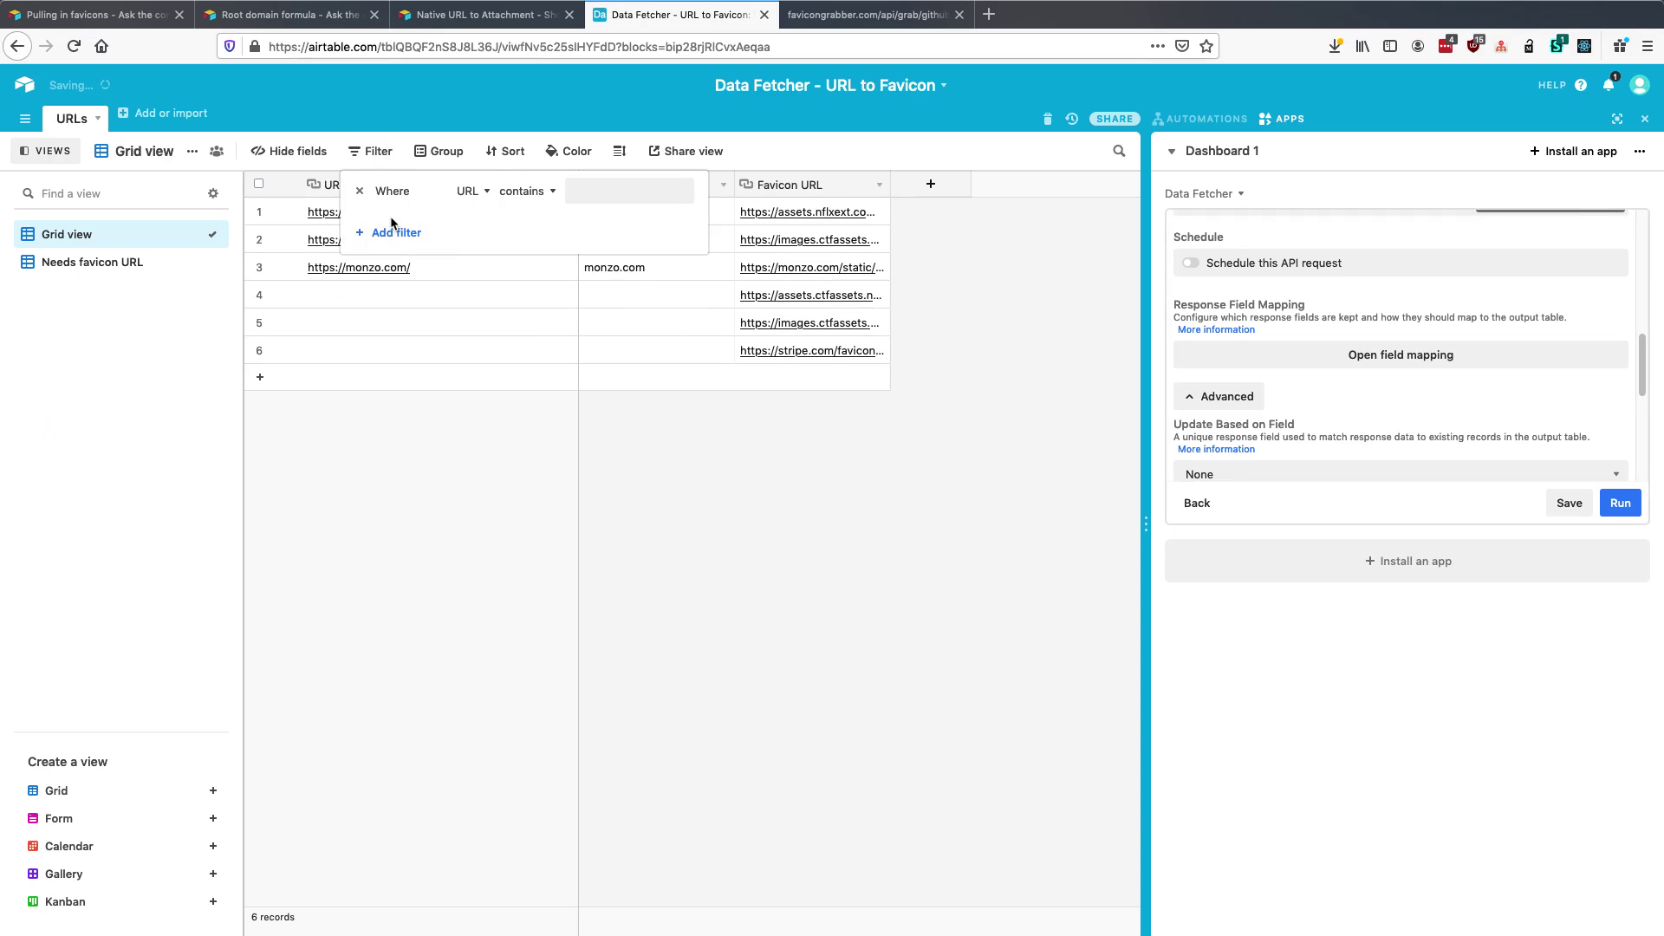
left_click(523, 192)
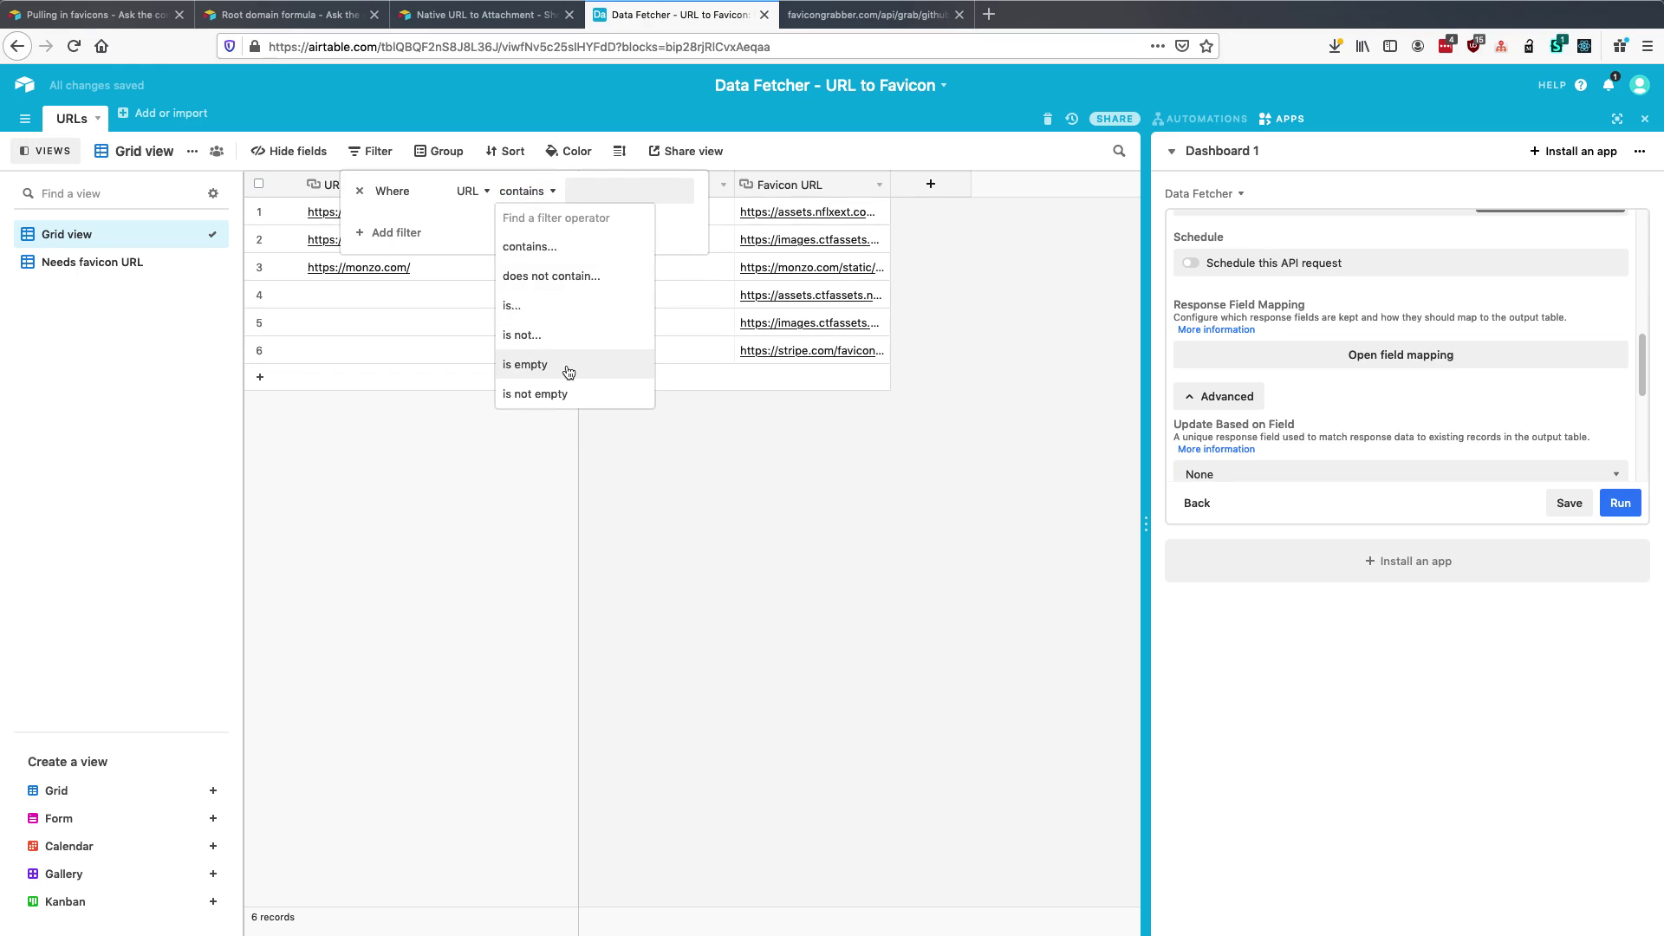
left_click(565, 395)
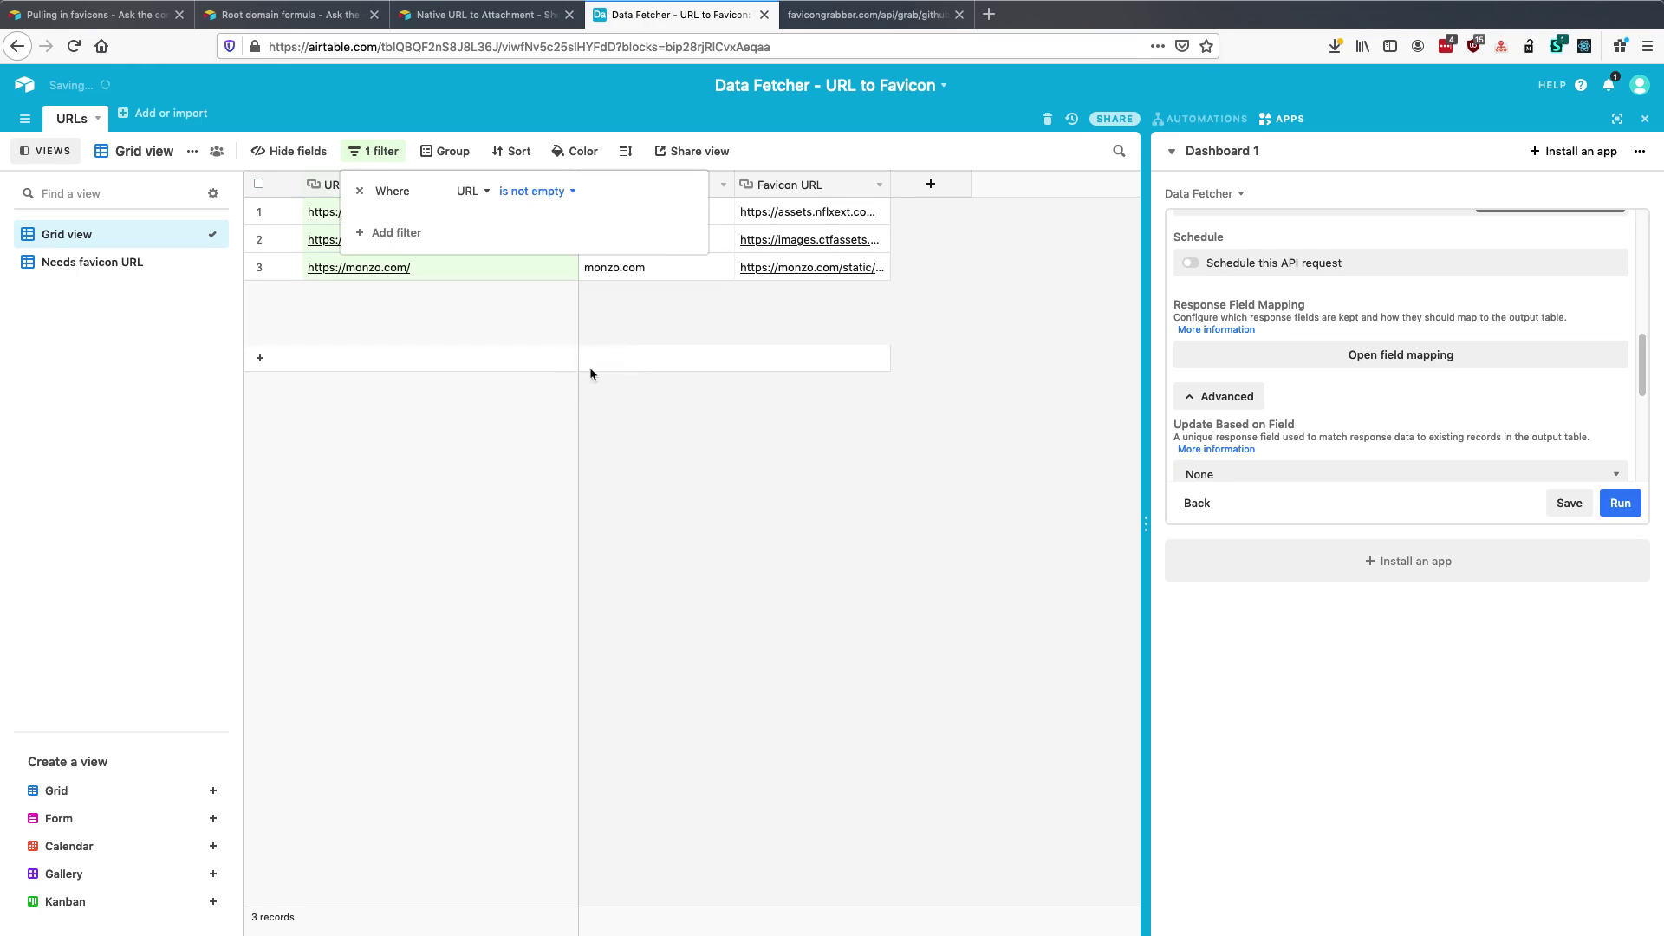
left_click(637, 417)
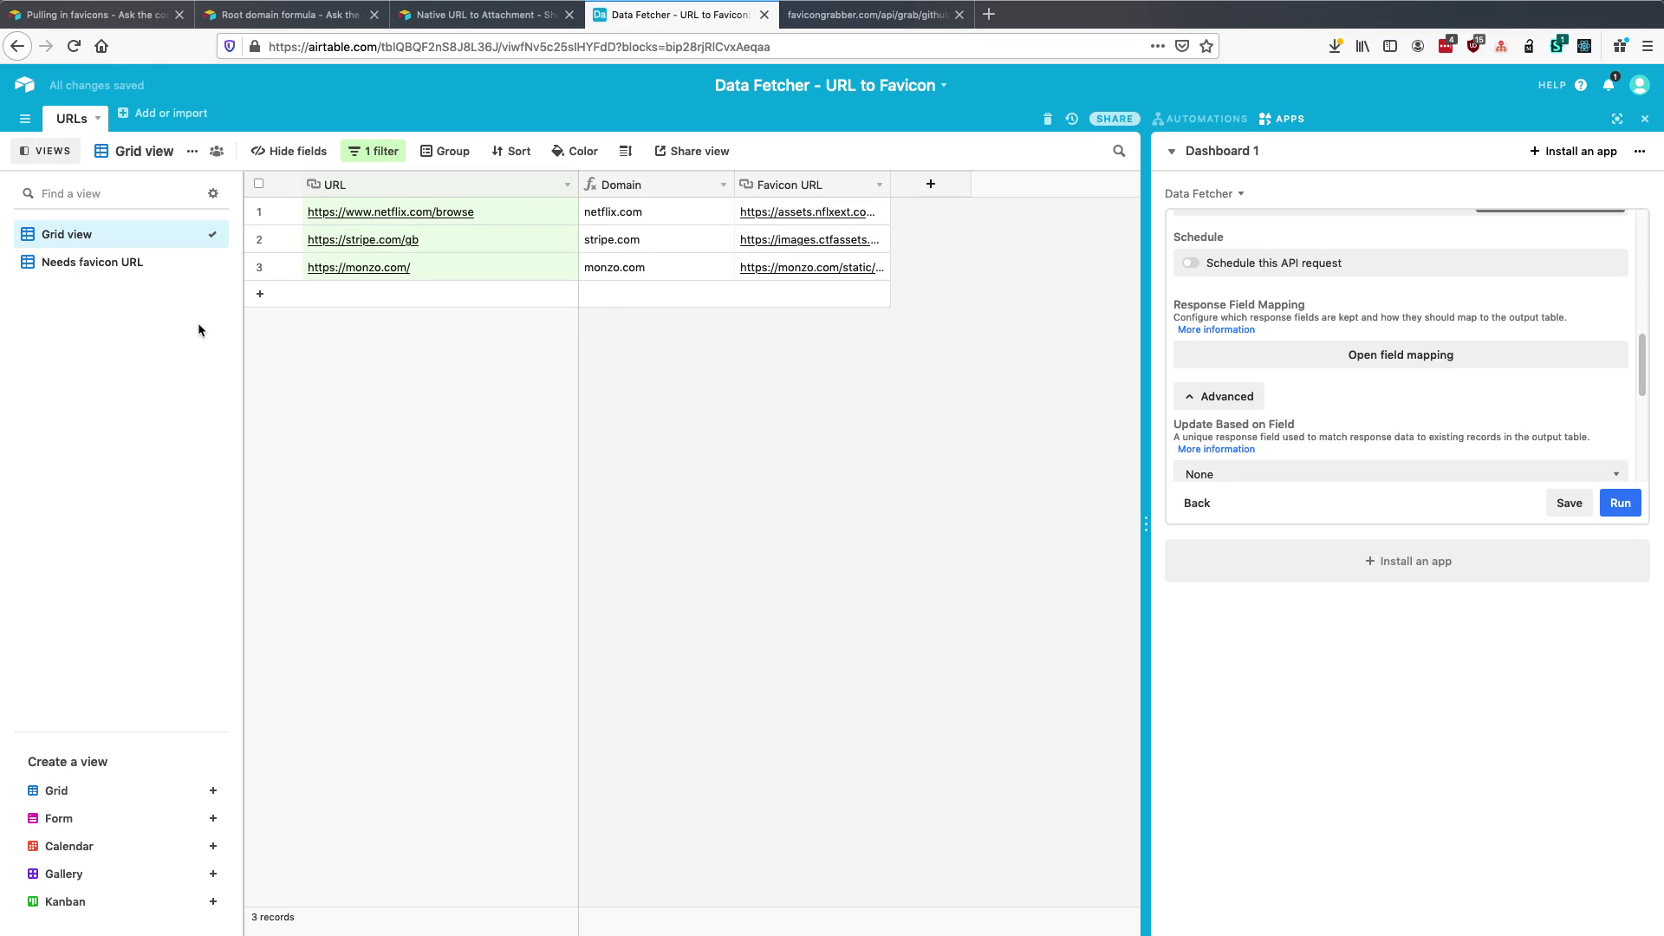
left_click(1559, 507)
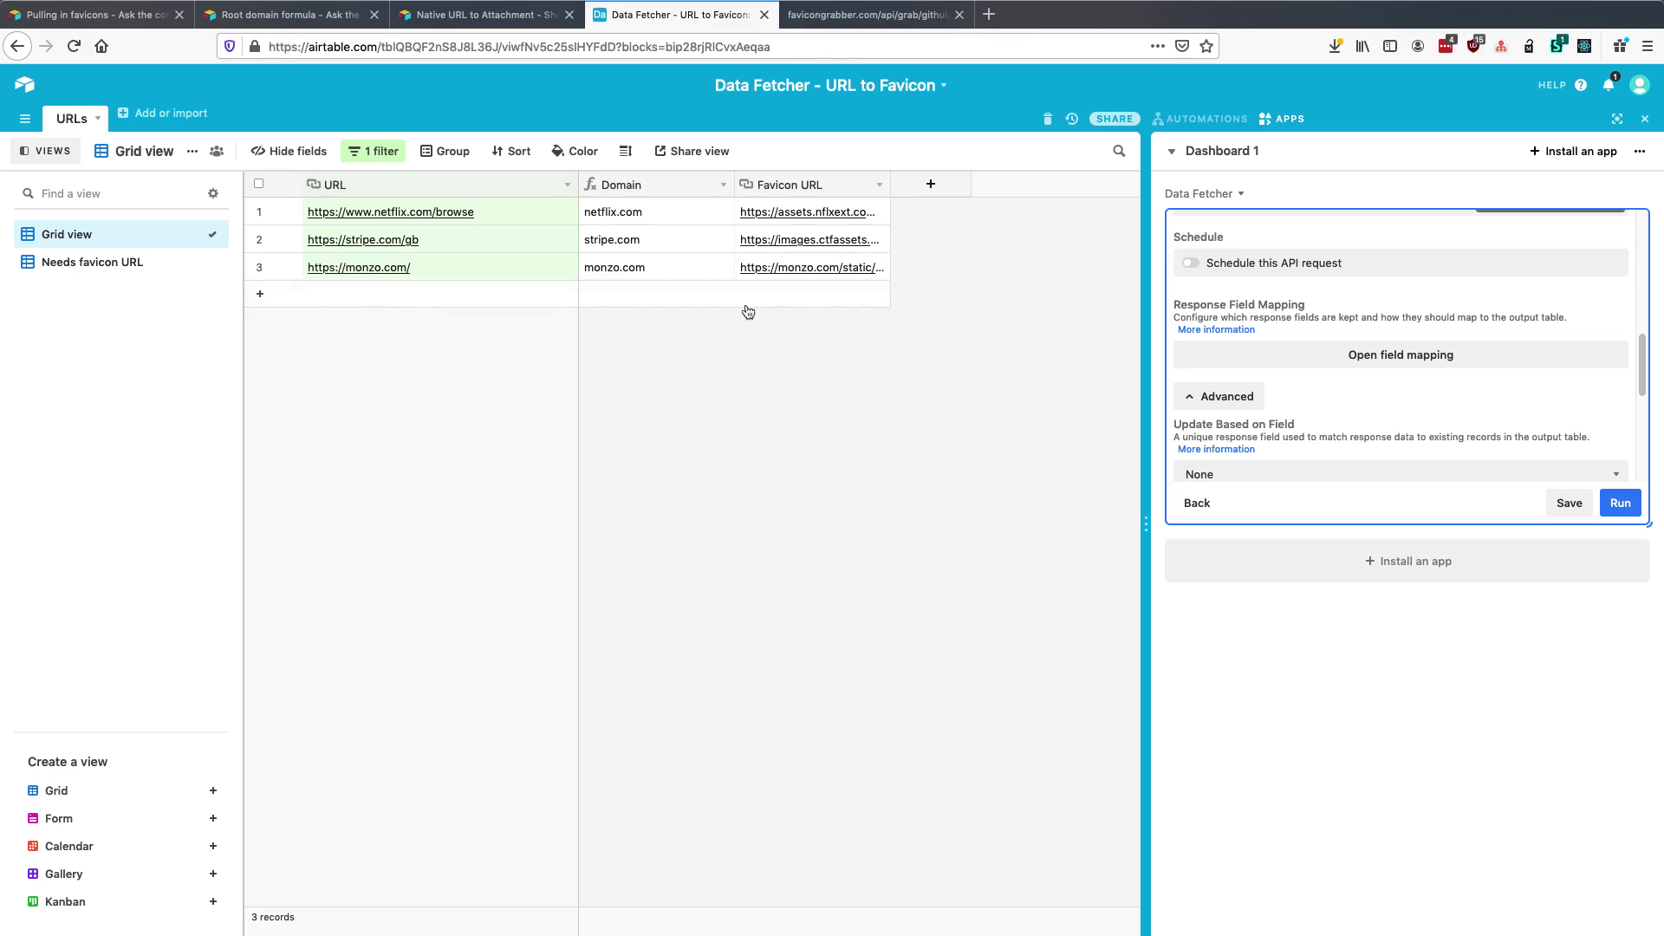
double_click(487, 270)
key("ctrl+c")
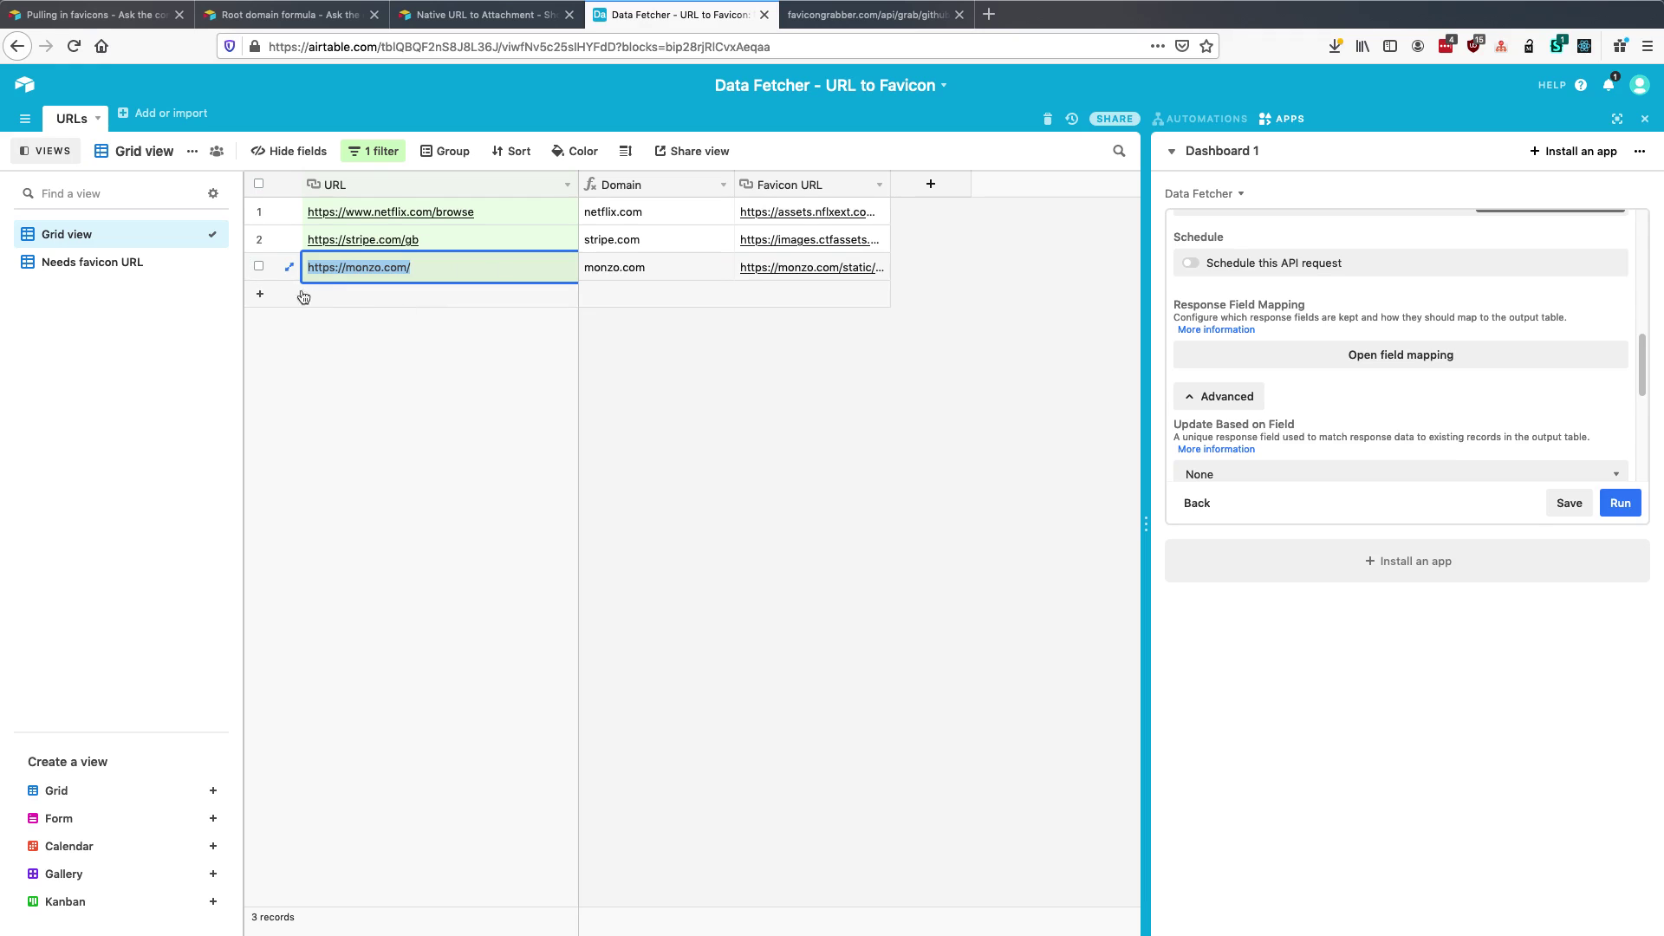
left_click(350, 297)
key("ctrl+v")
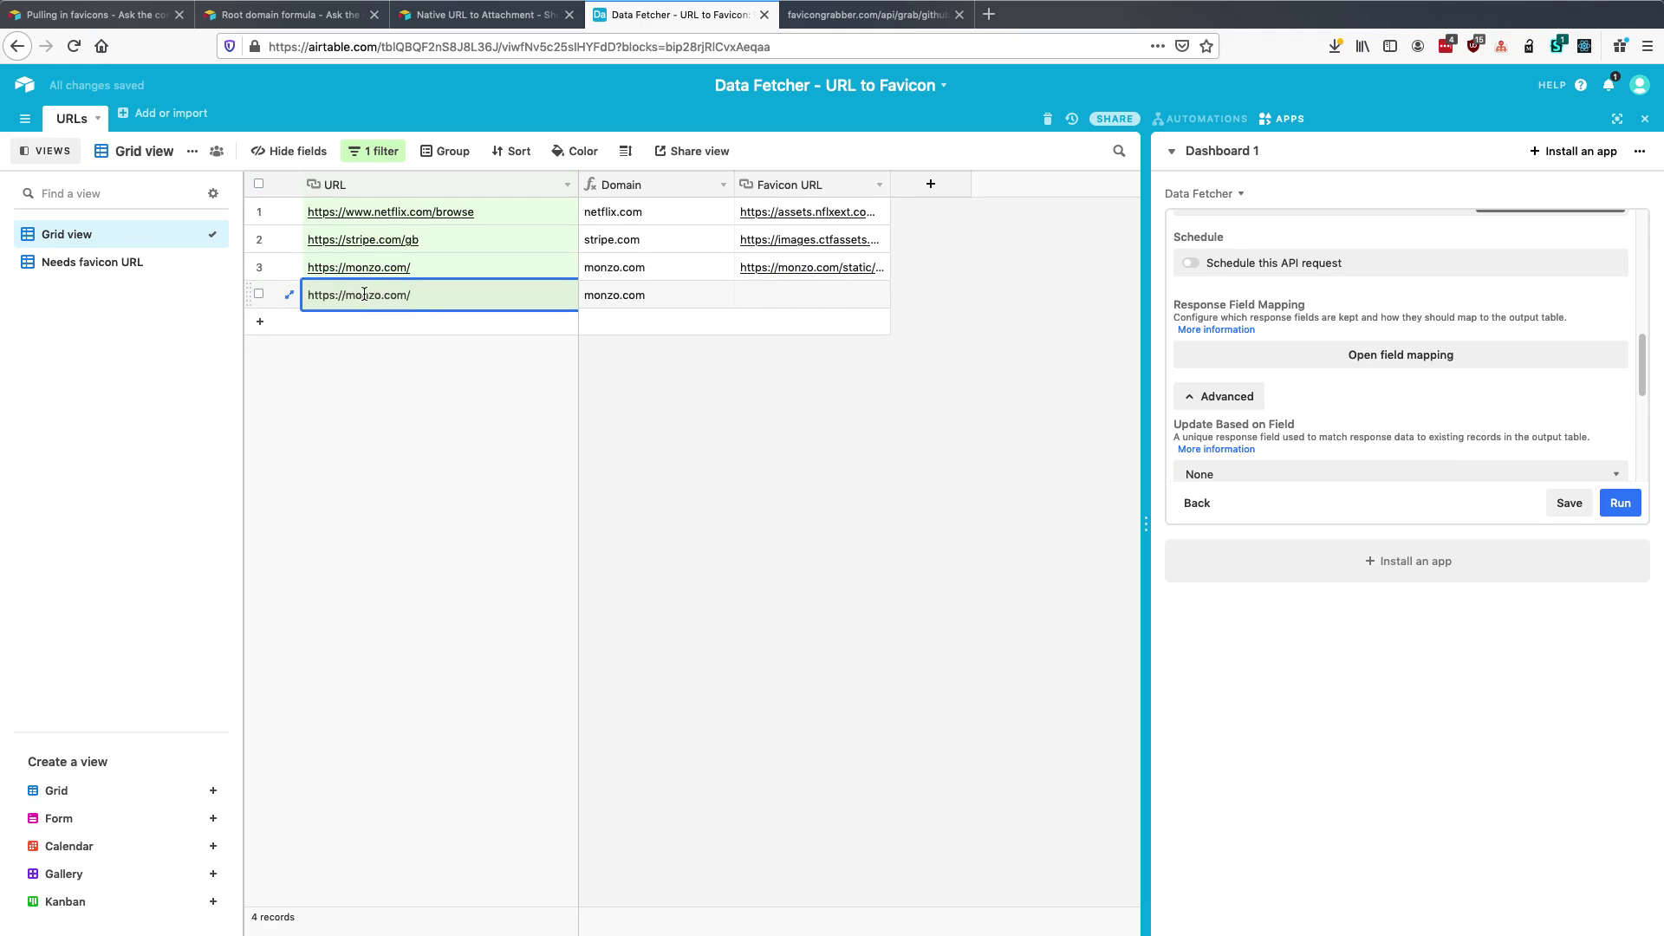
type("test")
left_click(464, 364)
left_click(1620, 513)
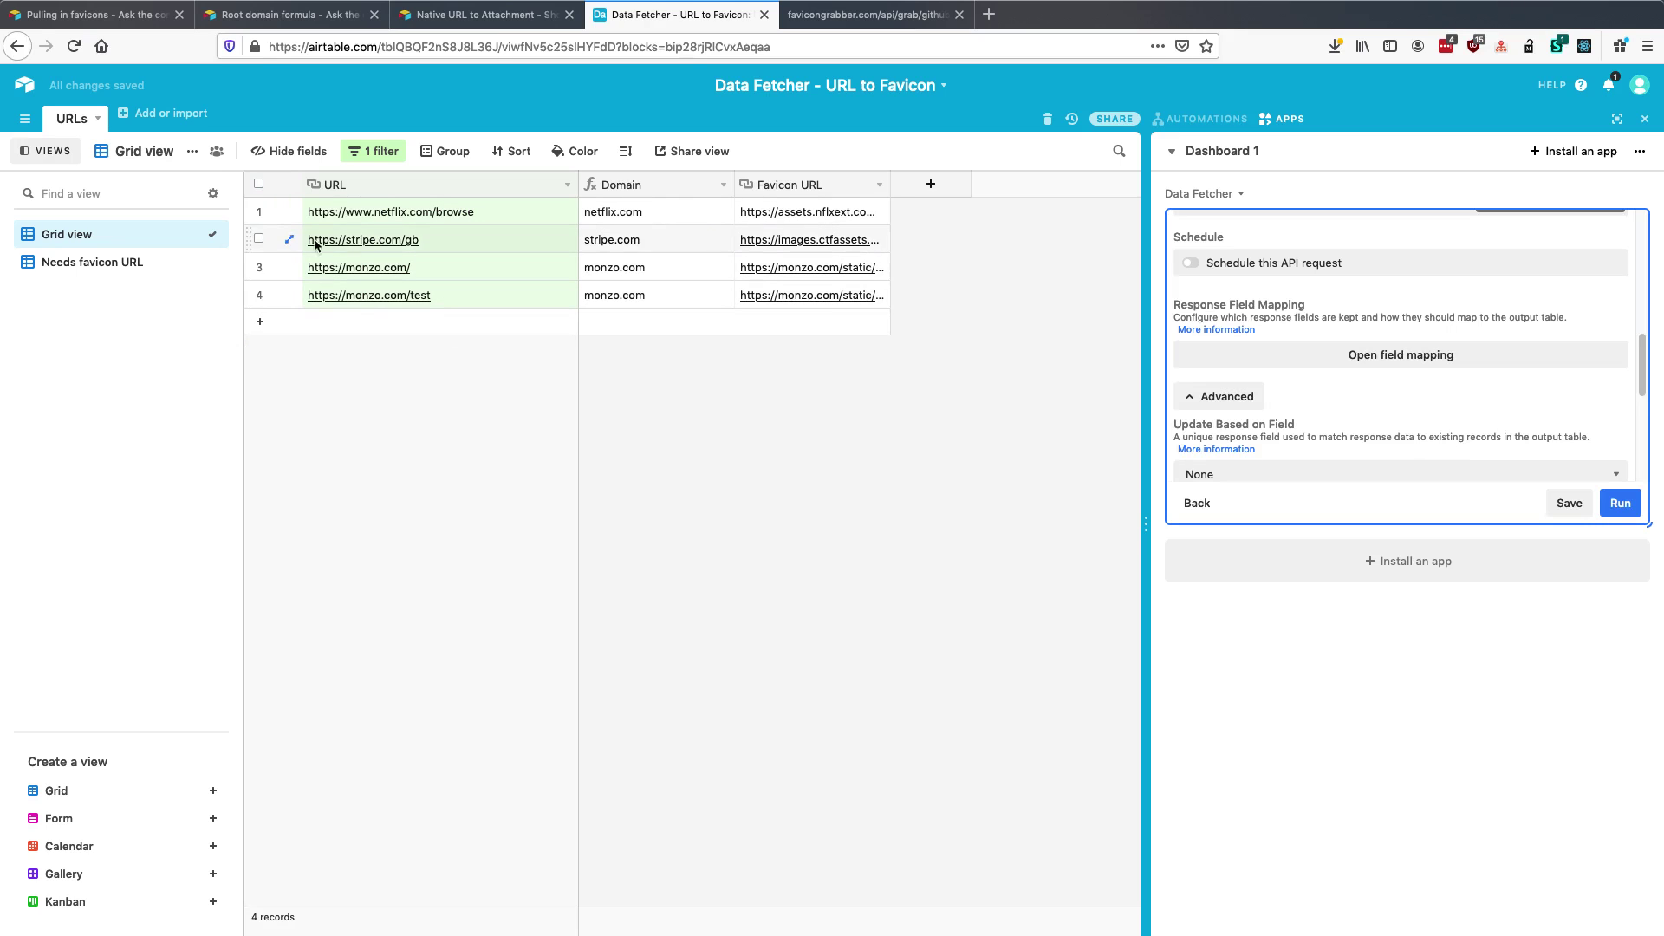
- Check the Needs favicon URL view from Grid view, and save the Data Fetcher request
left_click(111, 260)
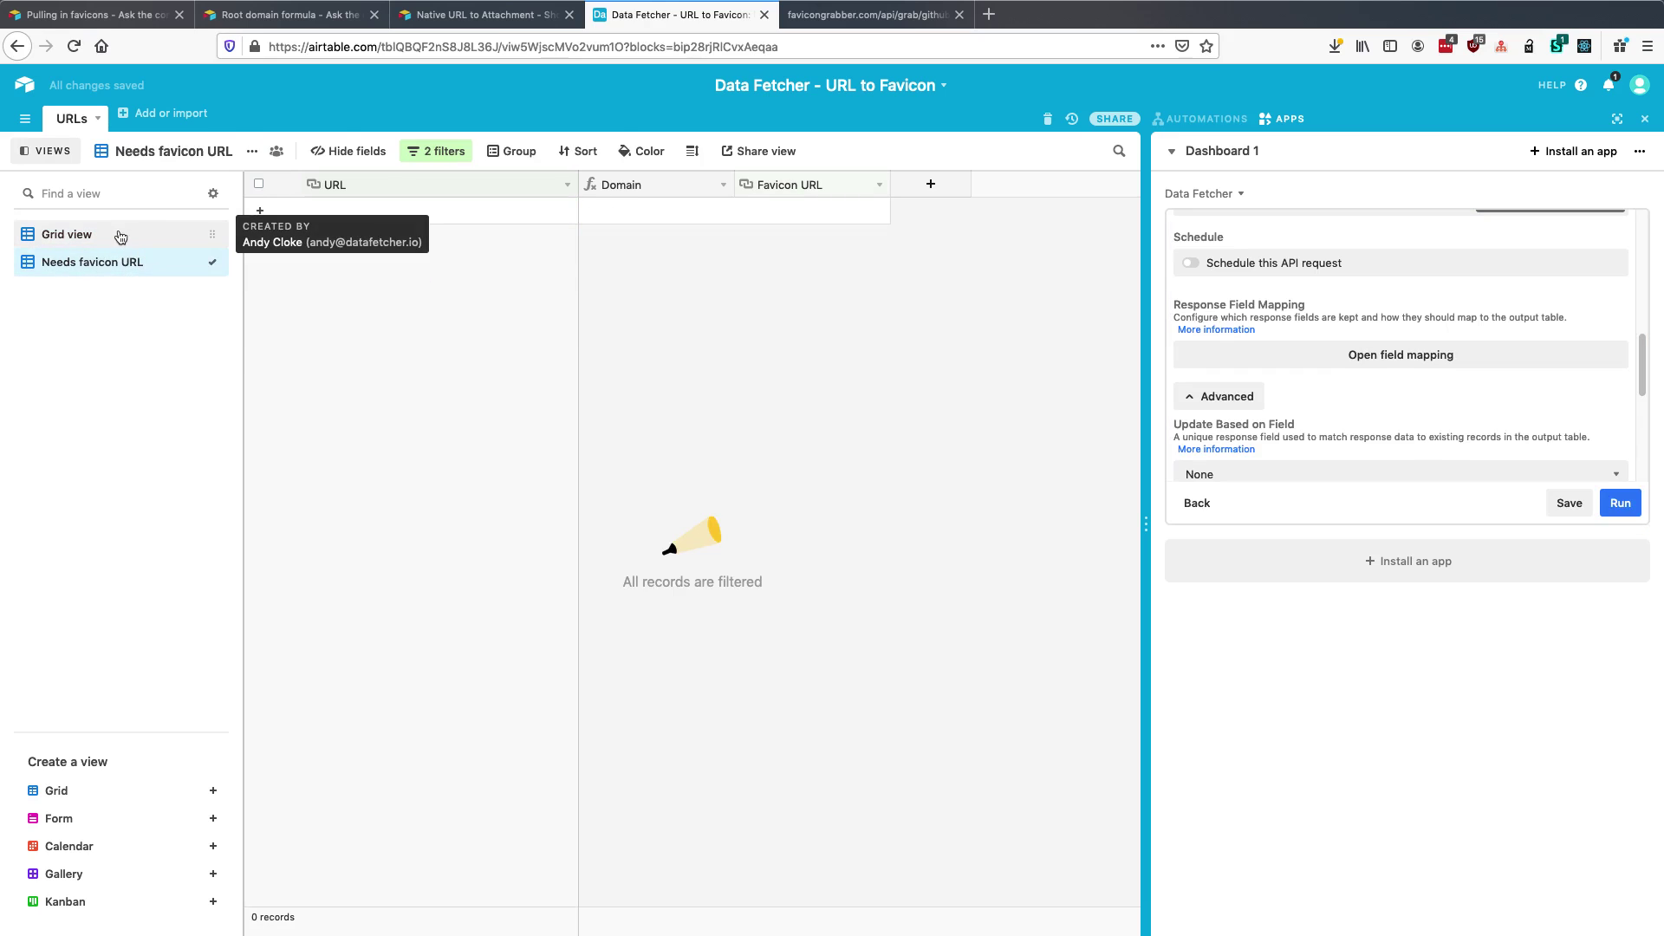
left_click(117, 235)
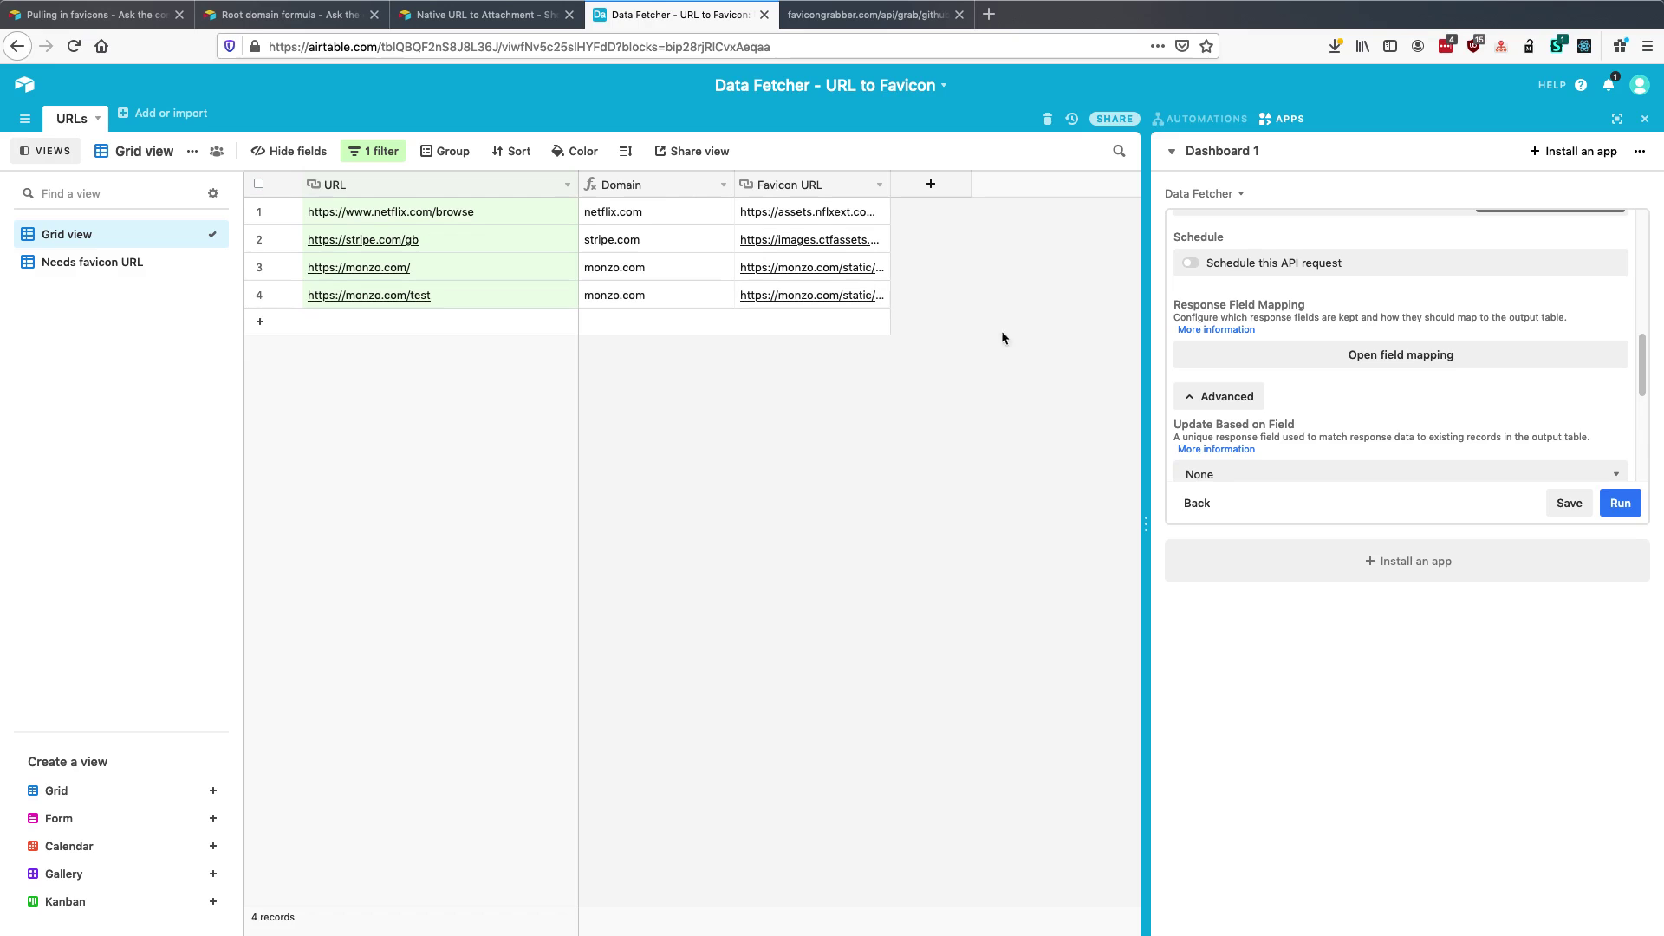
left_click(1592, 512)
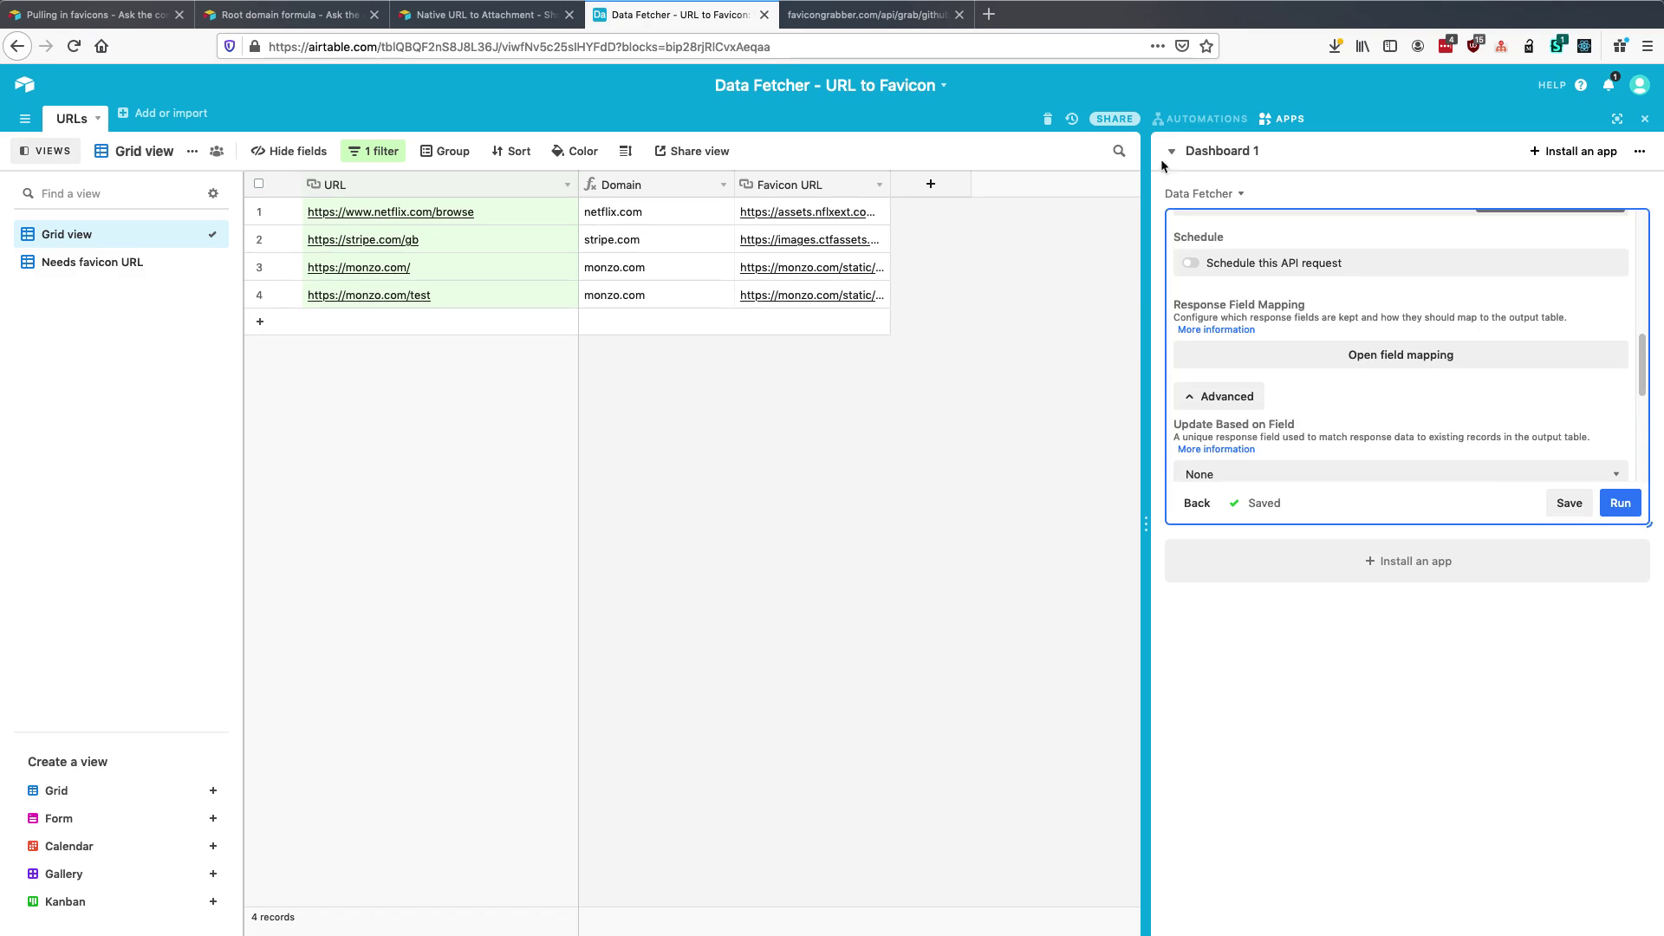
- Show the base's automations and add an Attachment field named "Attached favicon" to the URLs table
left_click(1183, 125)
left_click(931, 184)
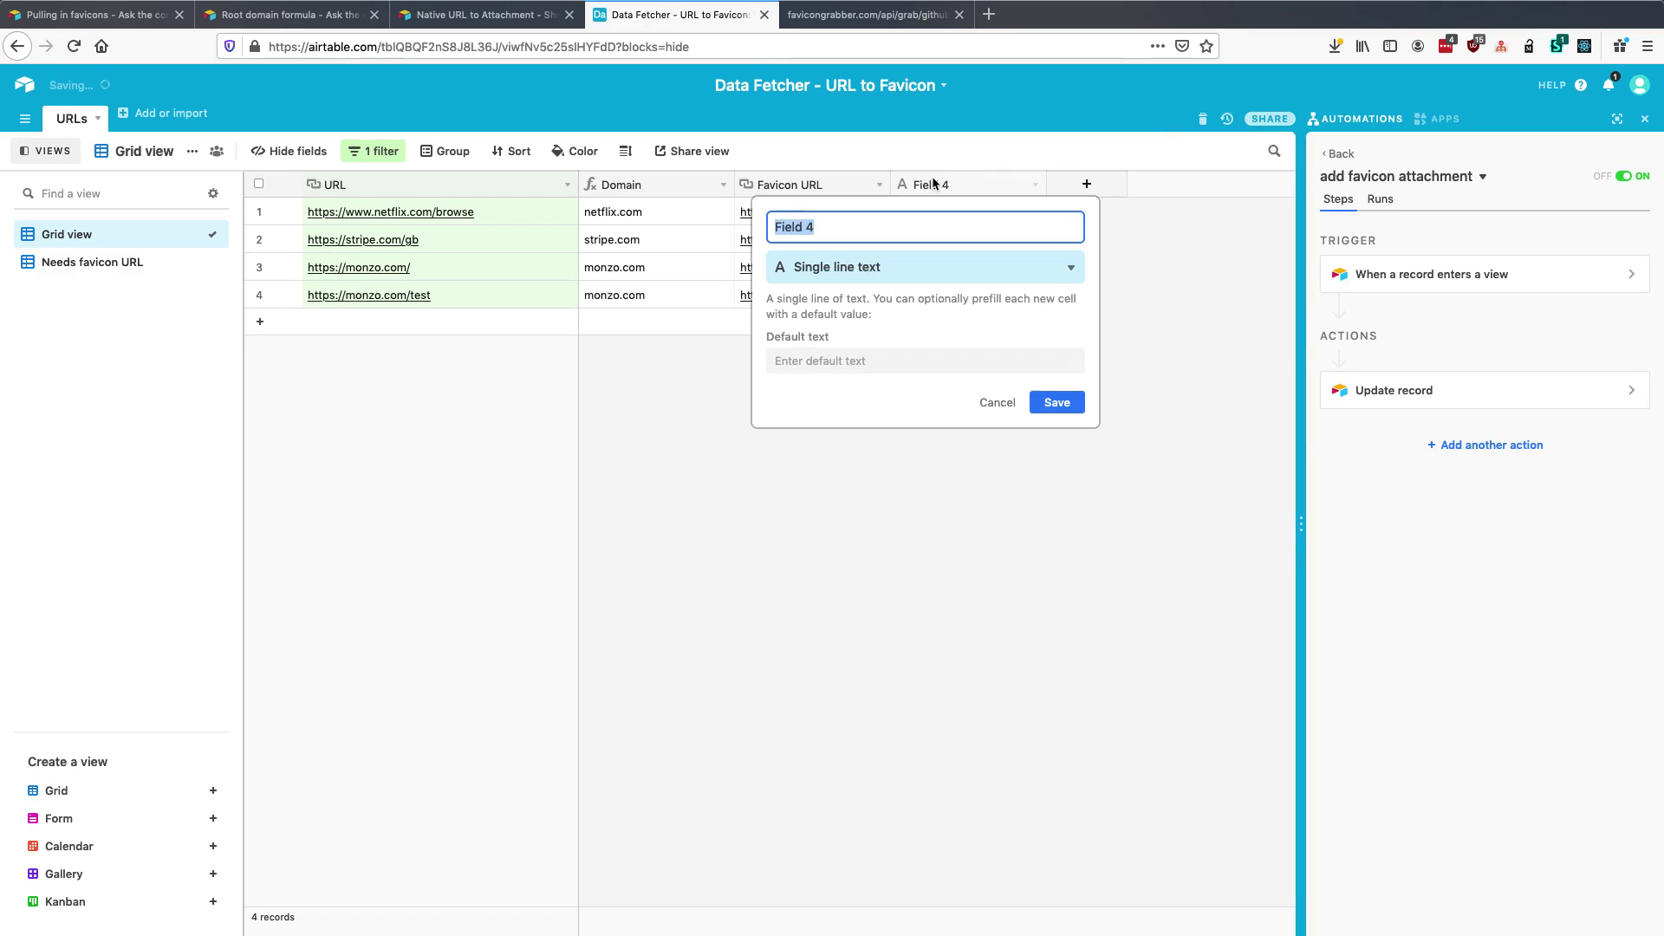
type("Attache")
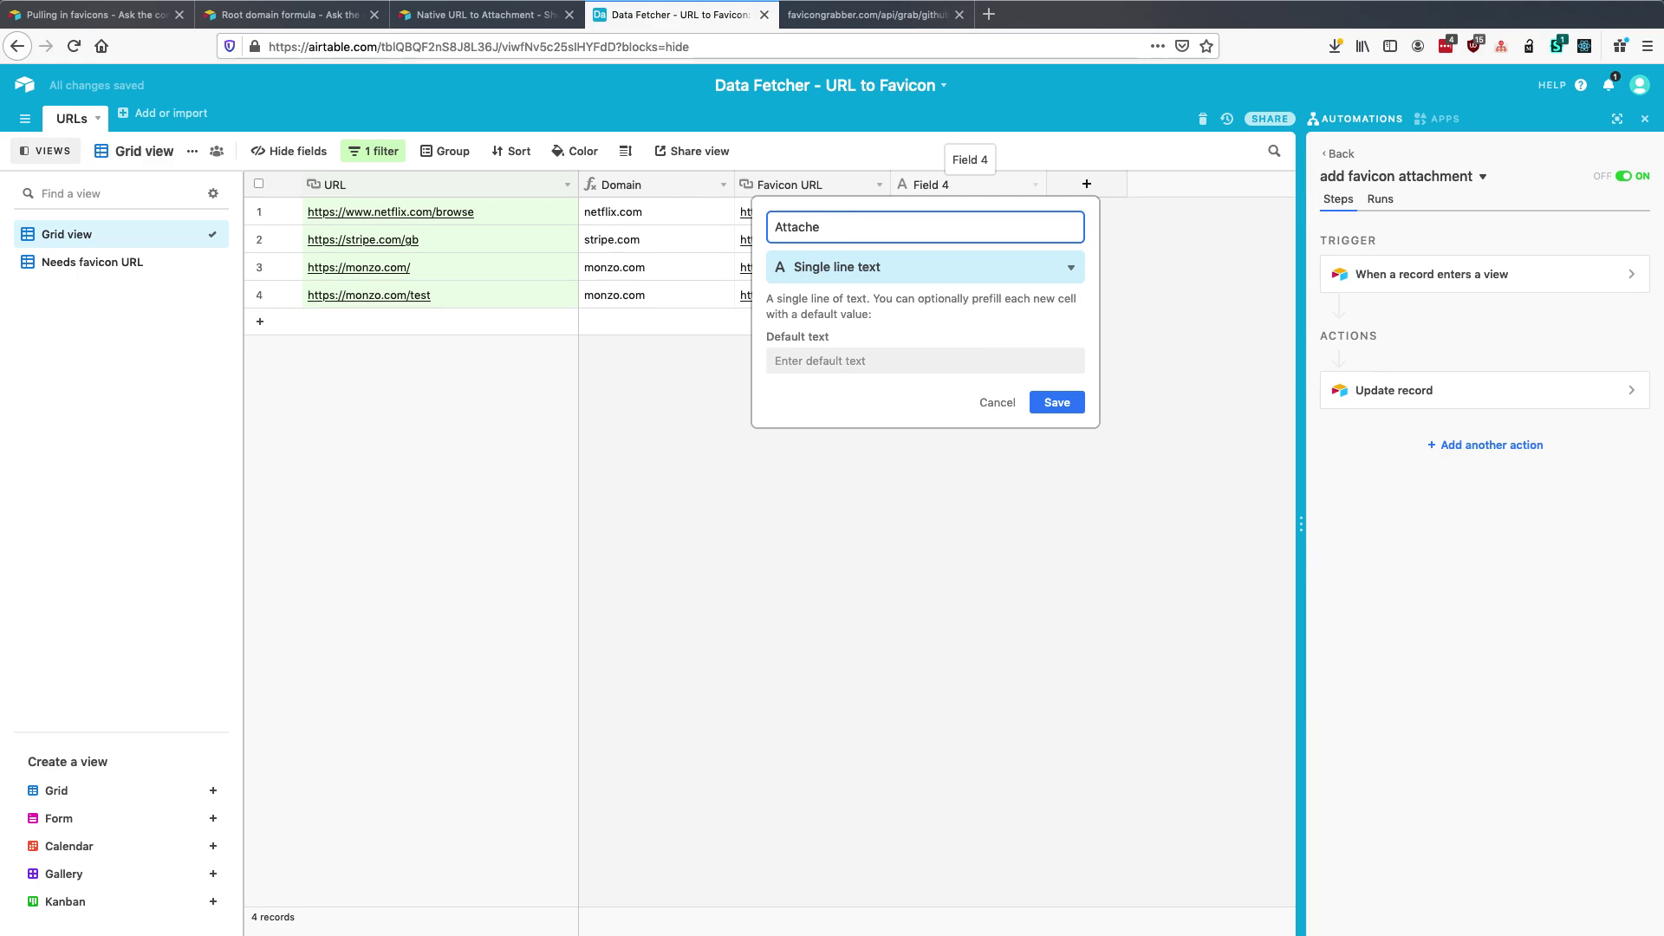
type("d favicon")
left_click(908, 269)
type("att")
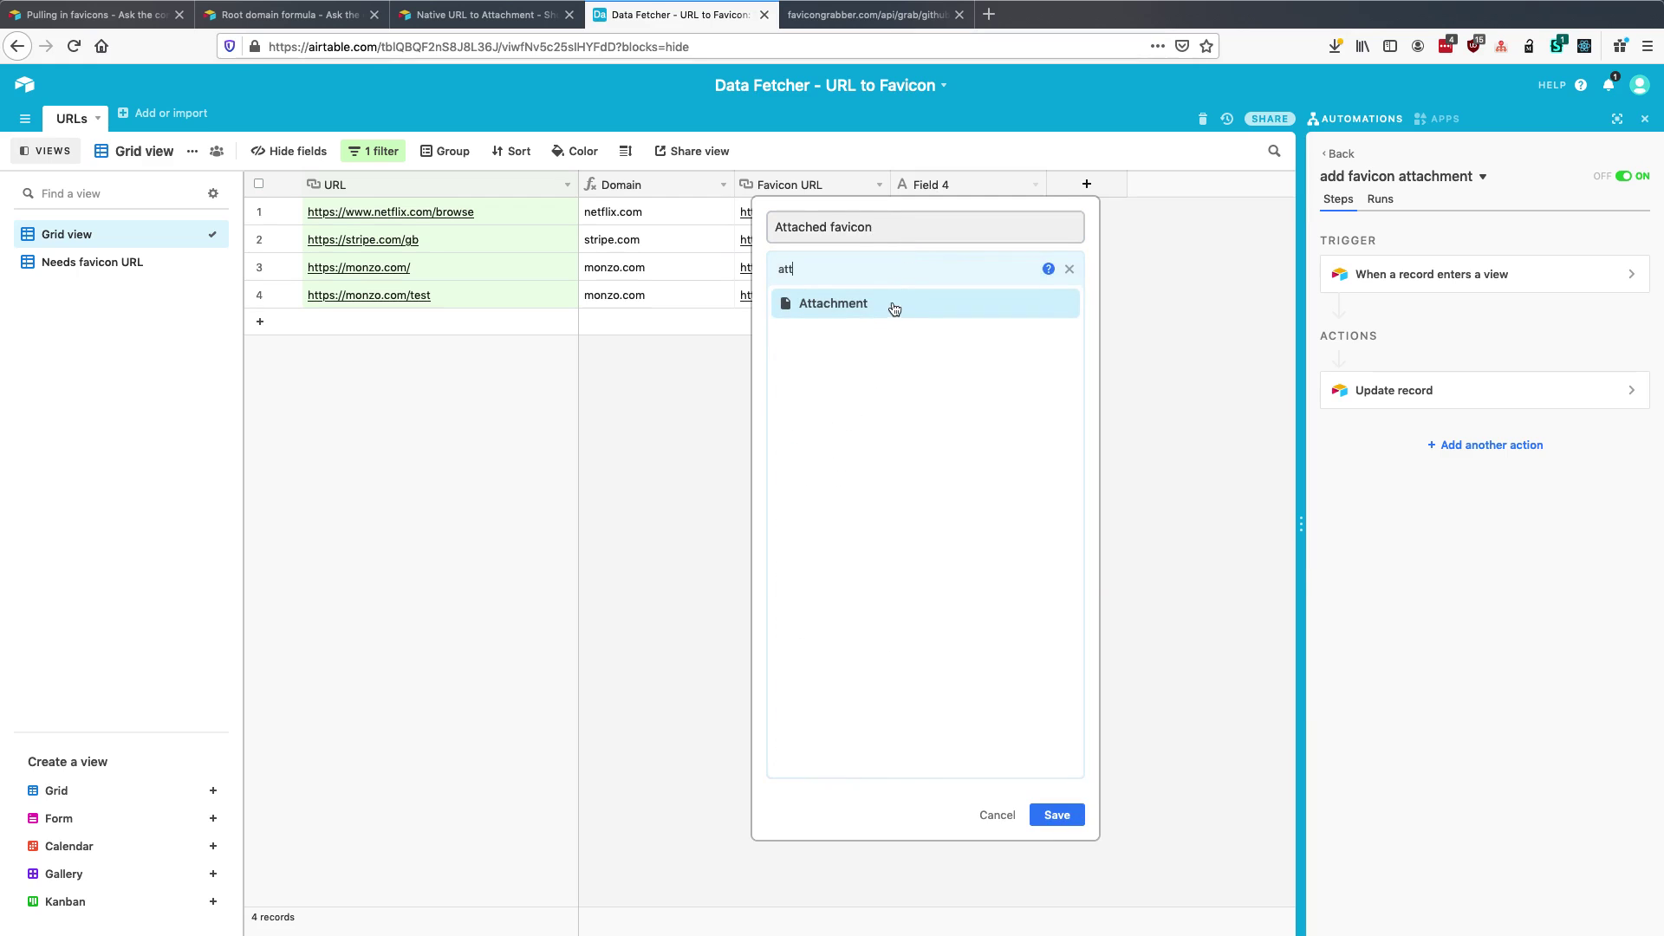
left_click(892, 305)
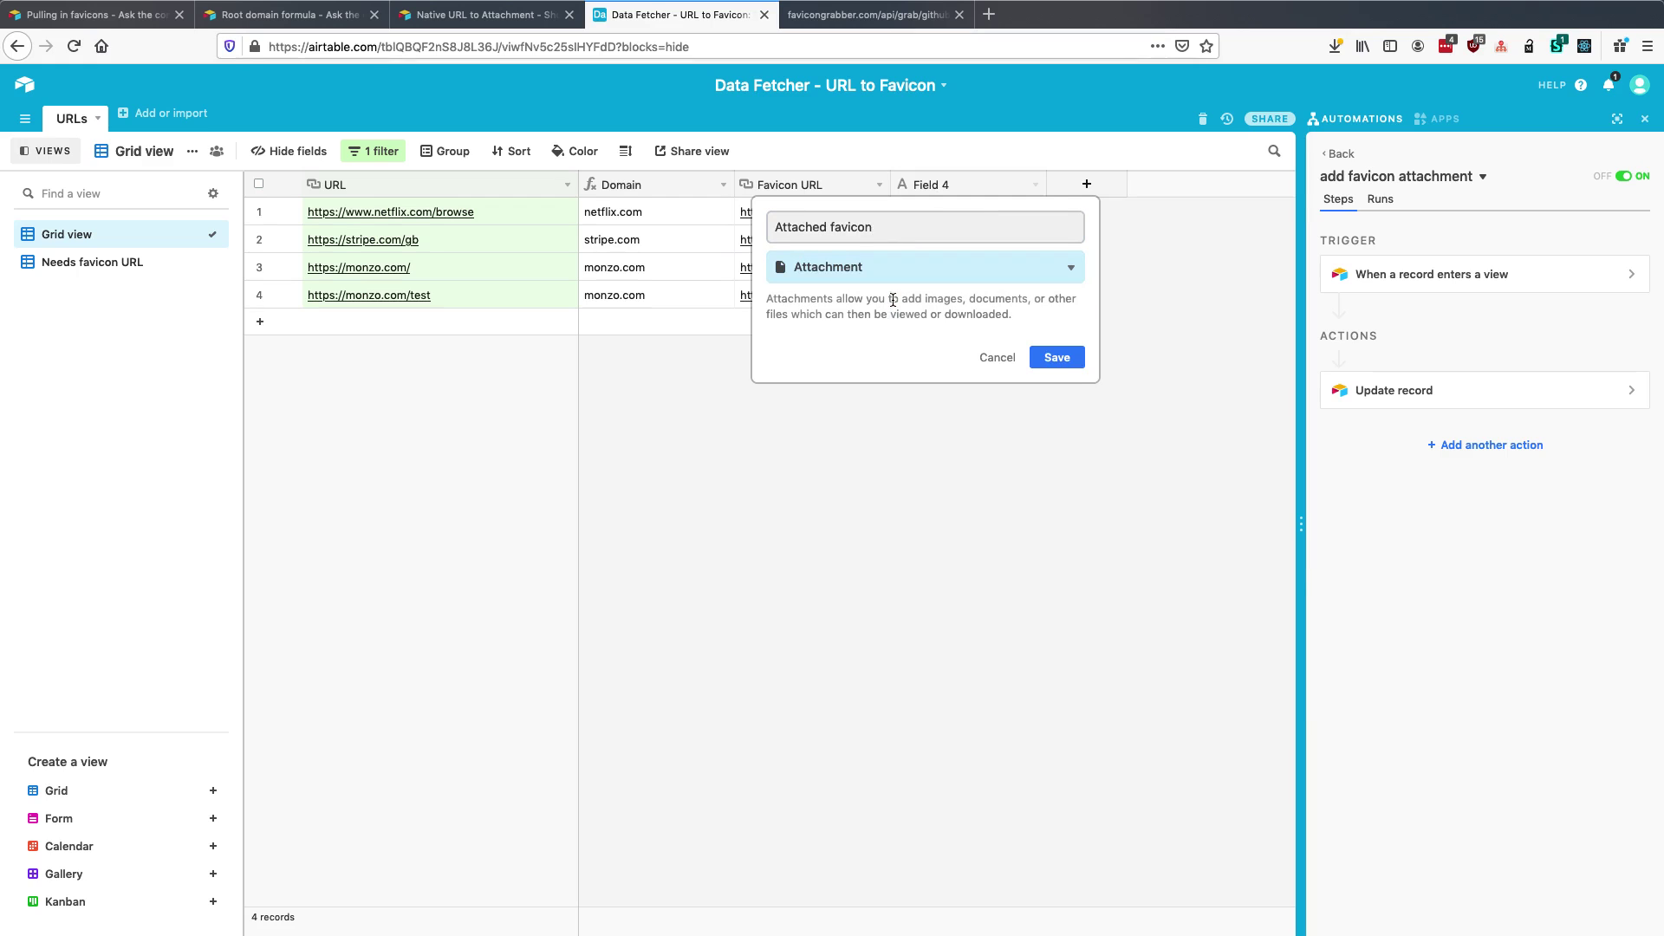
left_click(1056, 358)
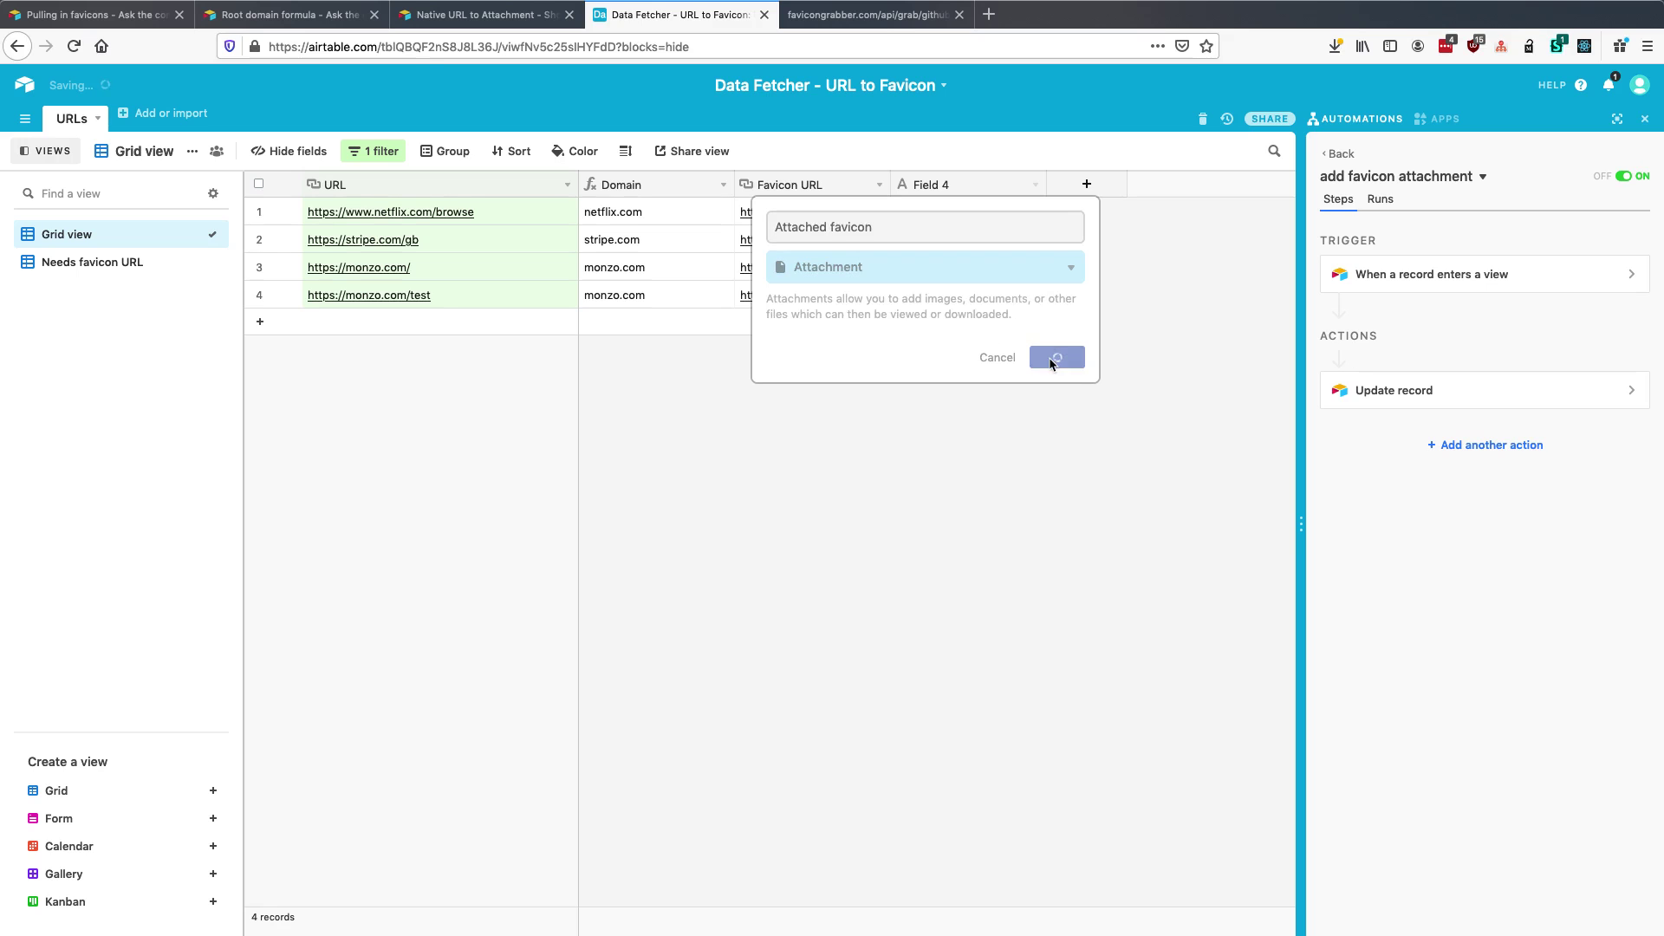
- Create a grid view of the URLs table named "Needs attachment"
left_click(214, 791)
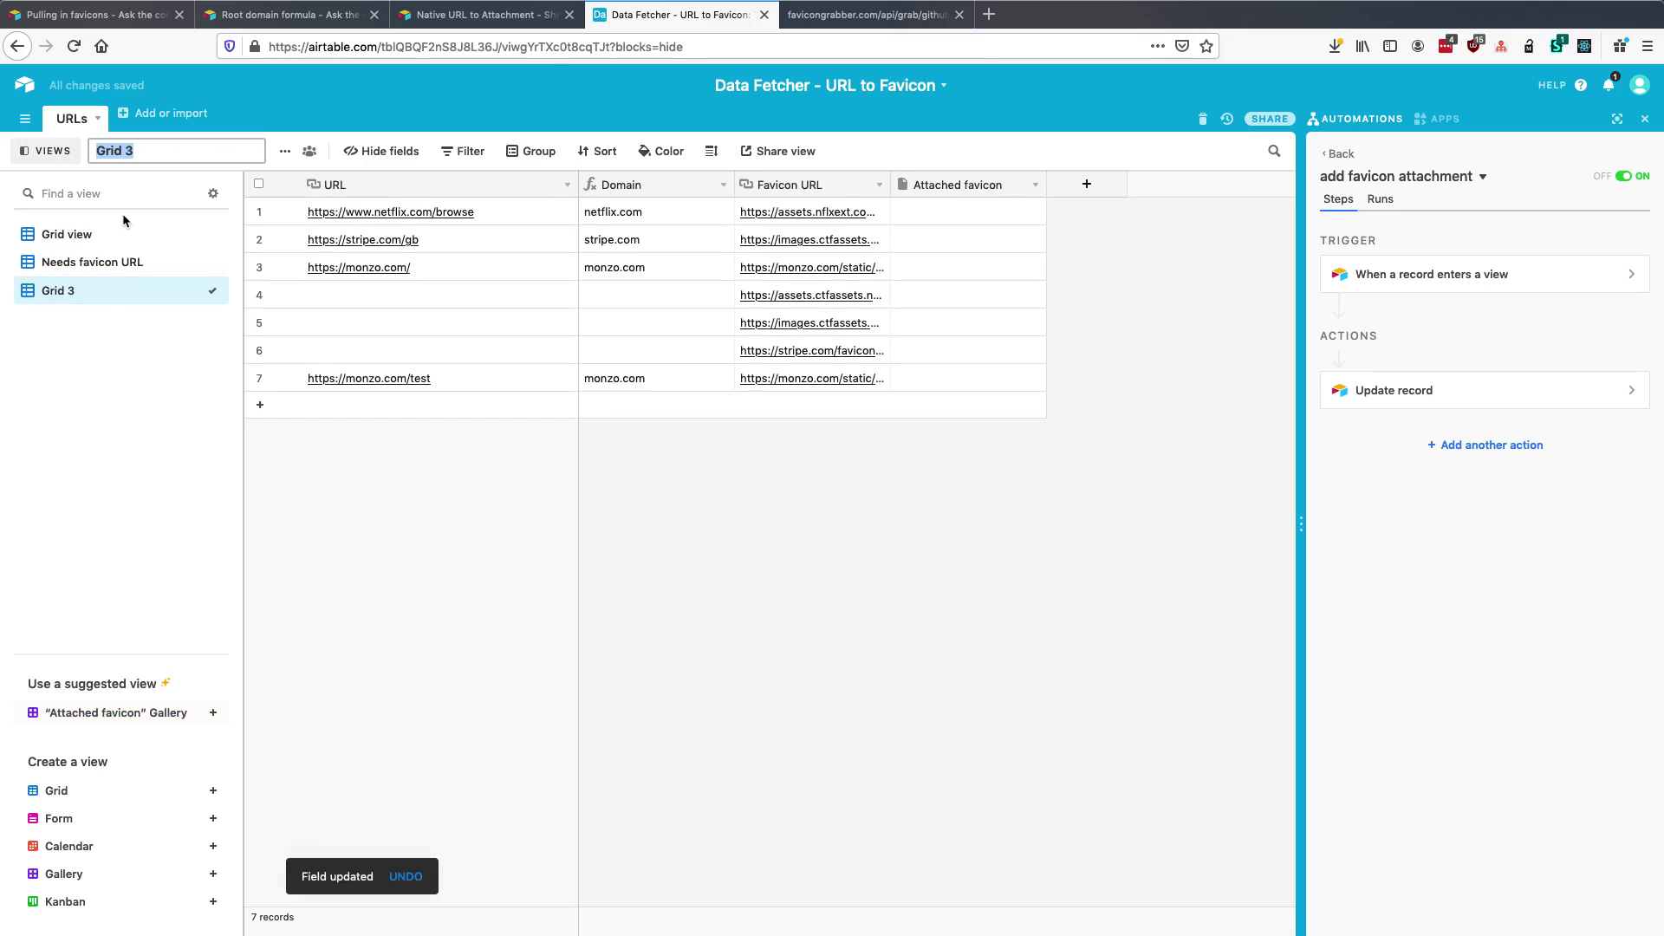
type("Needs attachment")
key("Return")
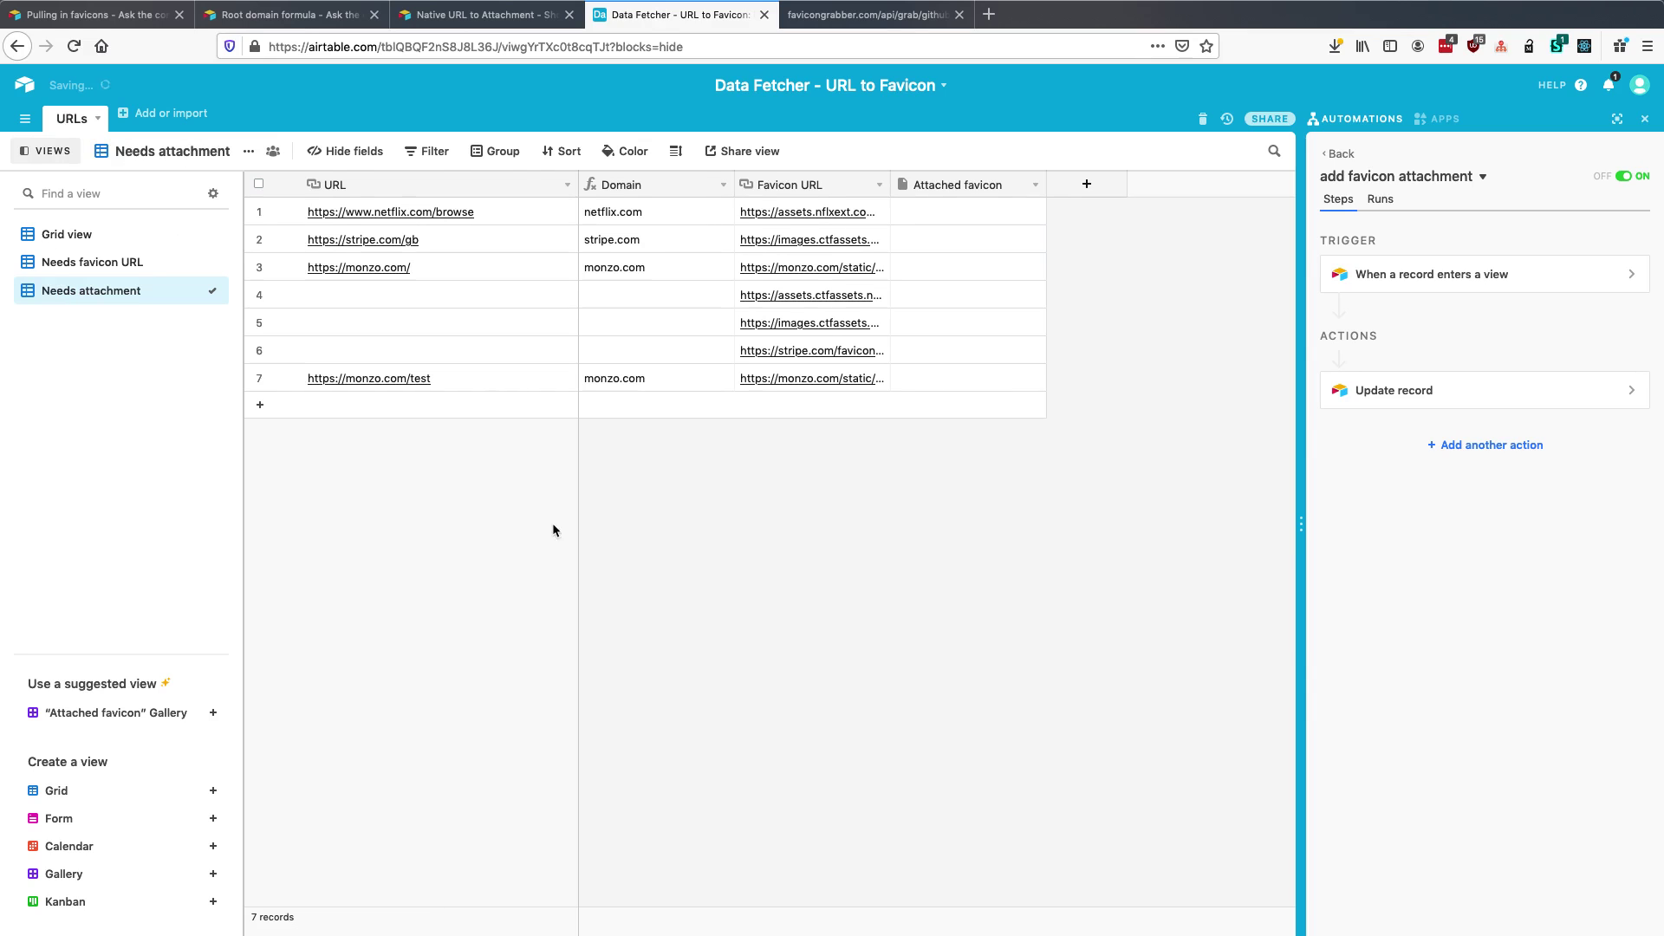
- Filter the Needs attachment view to records where URL is not empty and Favicon URL is not empty
left_click(435, 153)
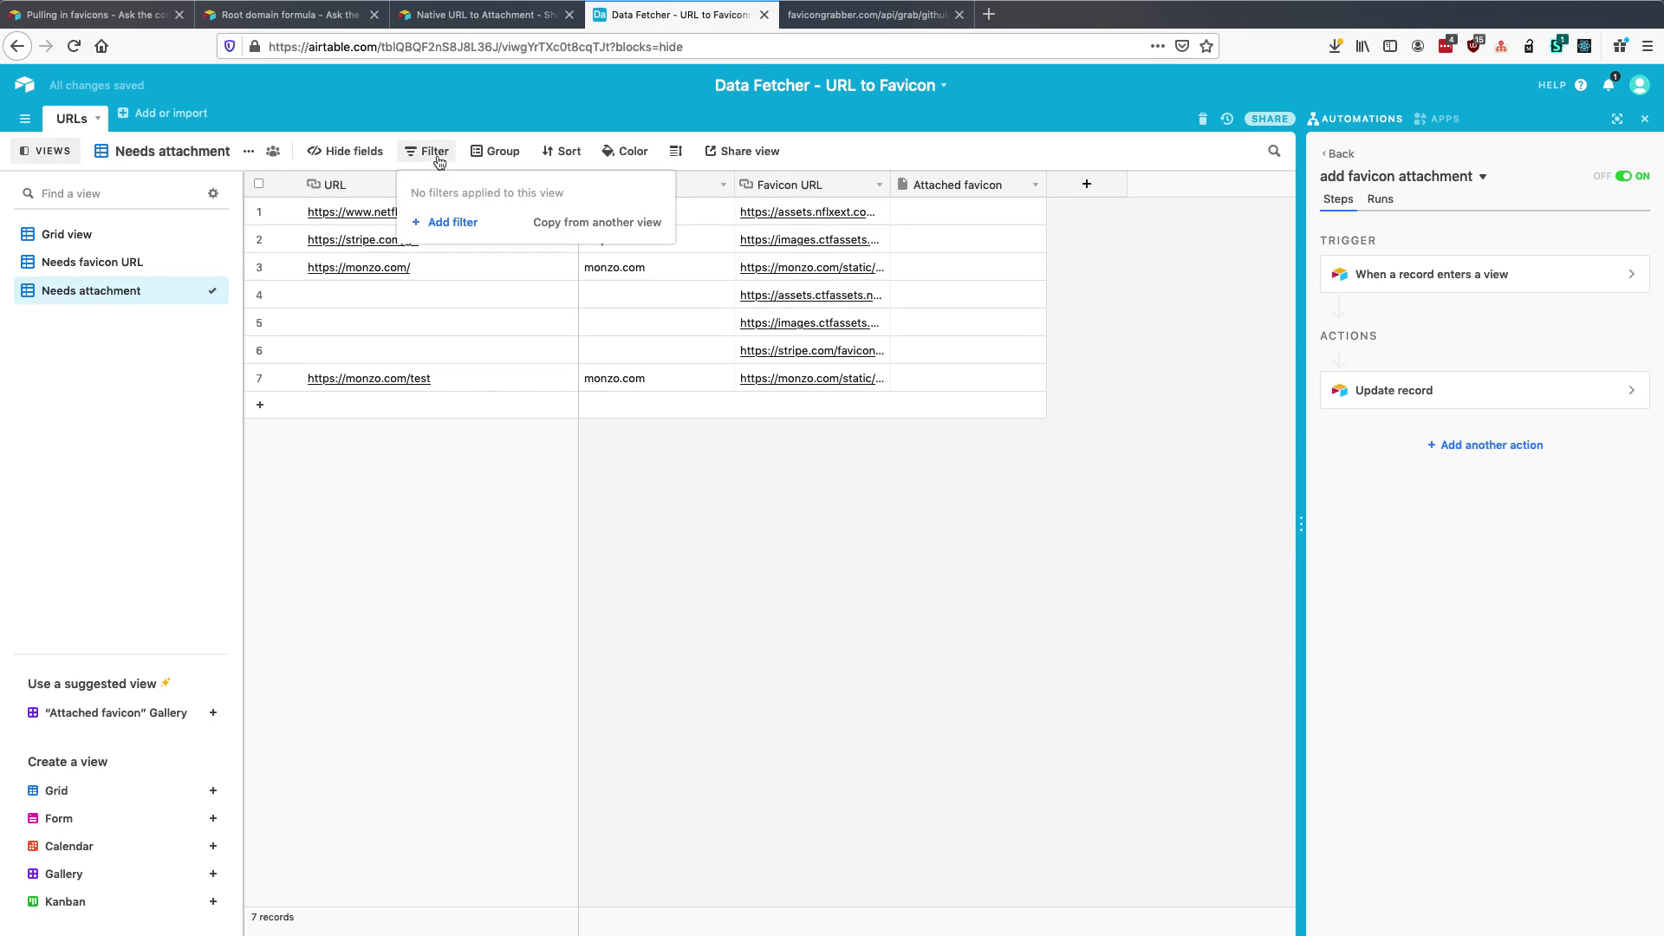
left_click(452, 223)
left_click(573, 192)
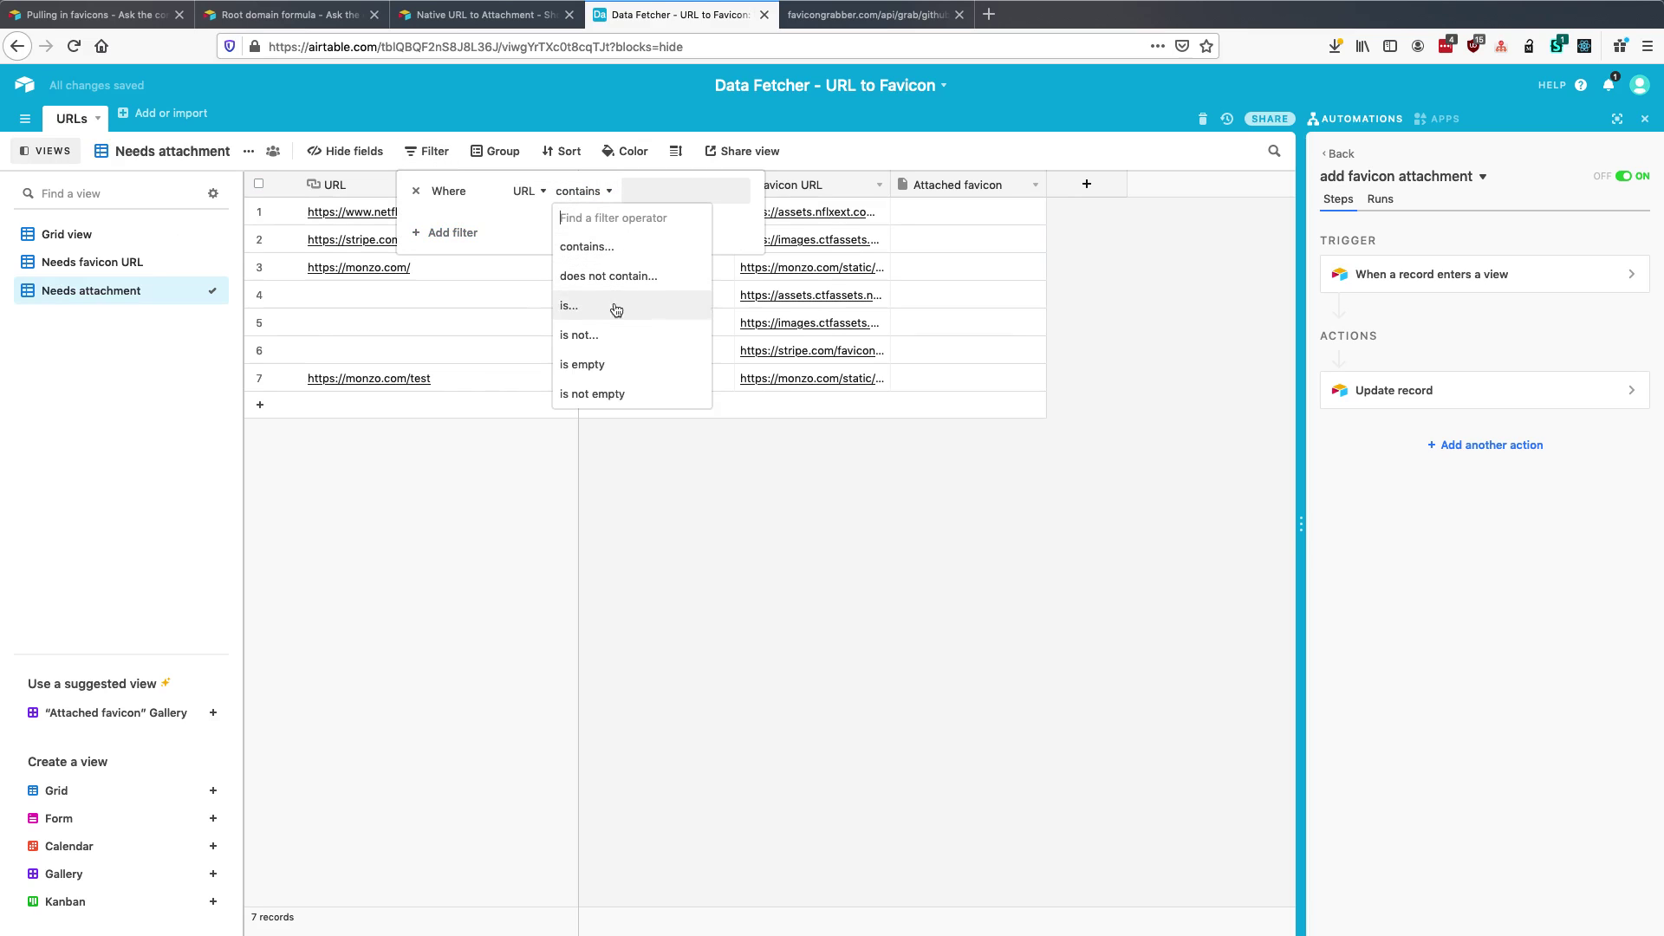
left_click(598, 395)
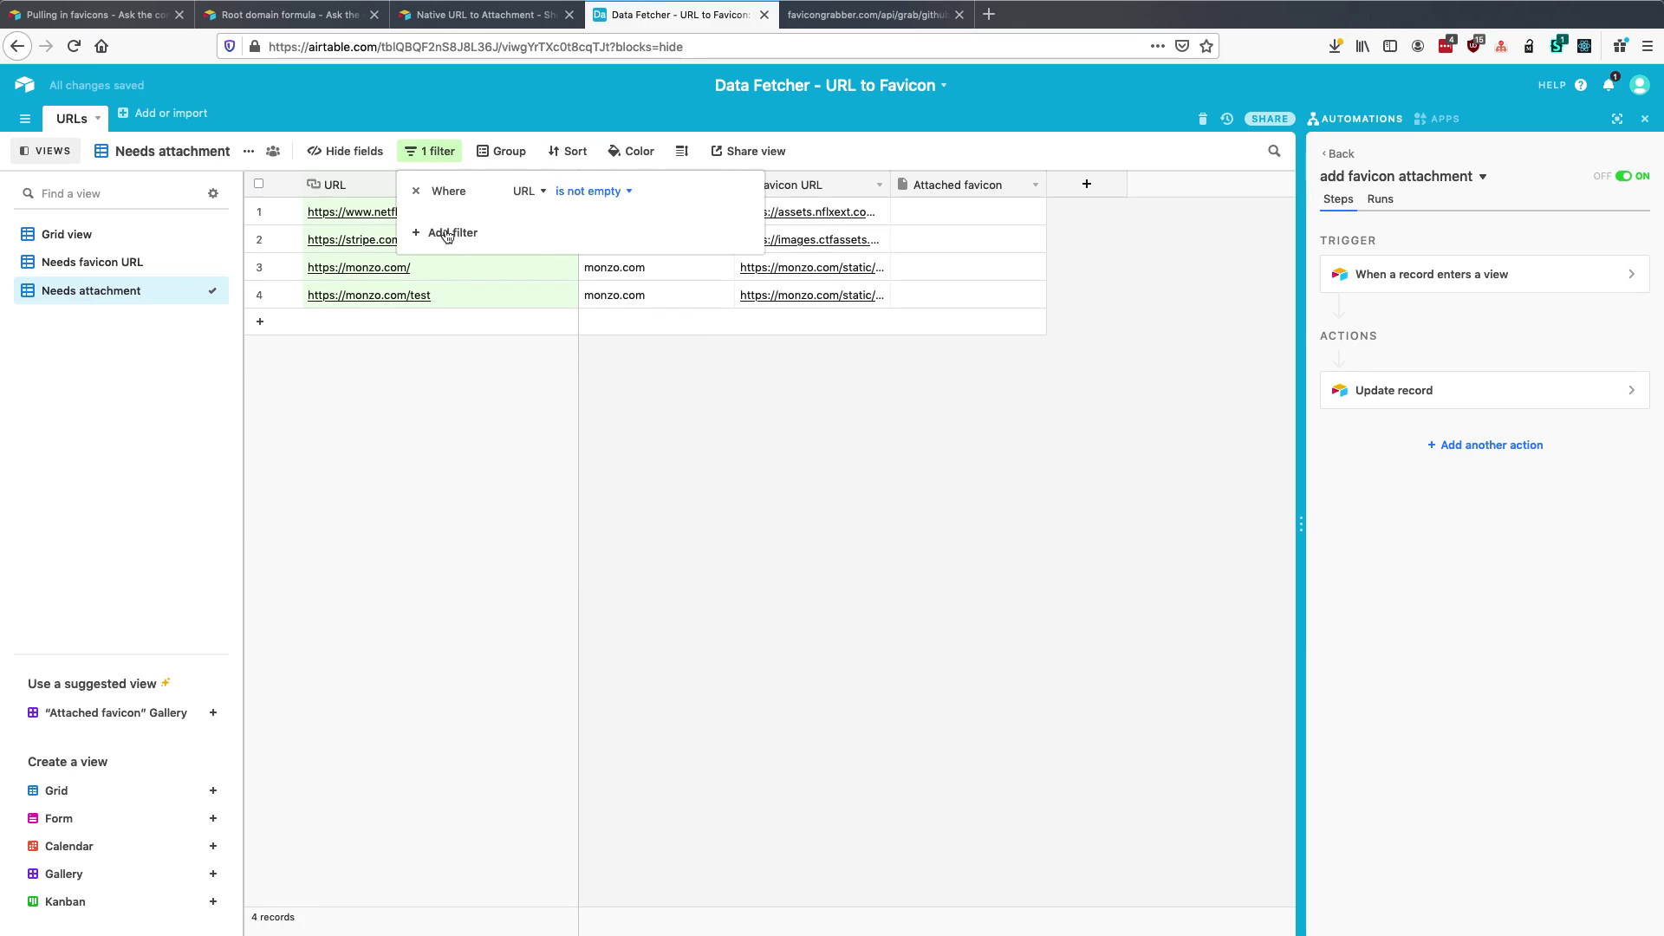
left_click(466, 234)
left_click(530, 224)
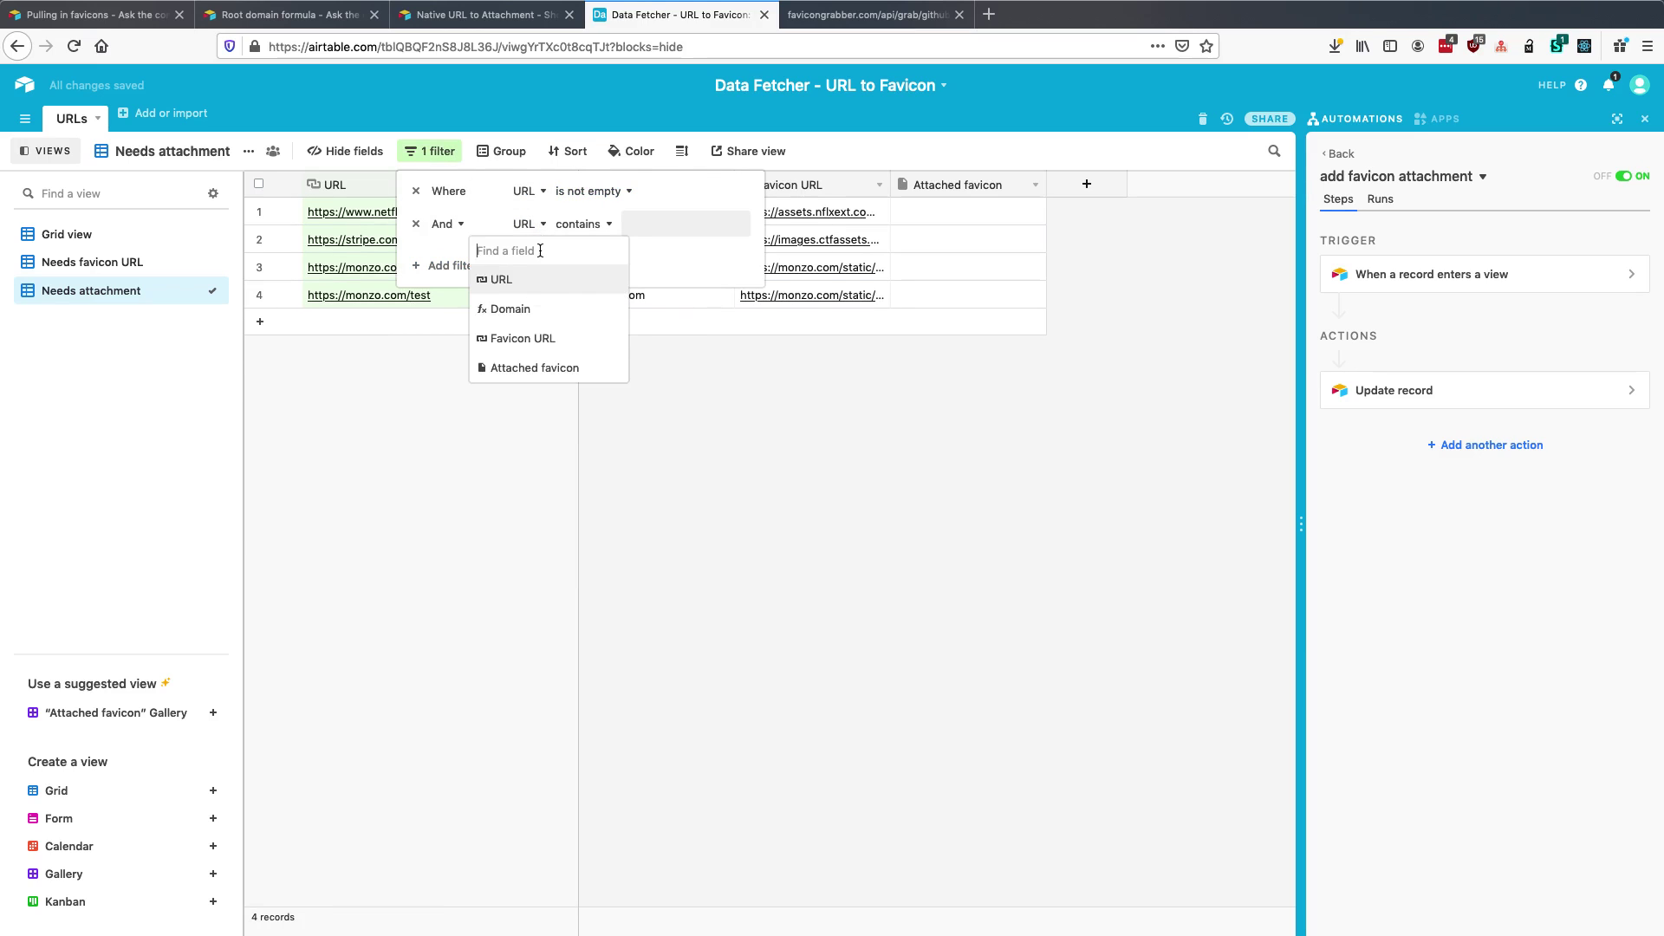
left_click(539, 338)
left_click(584, 224)
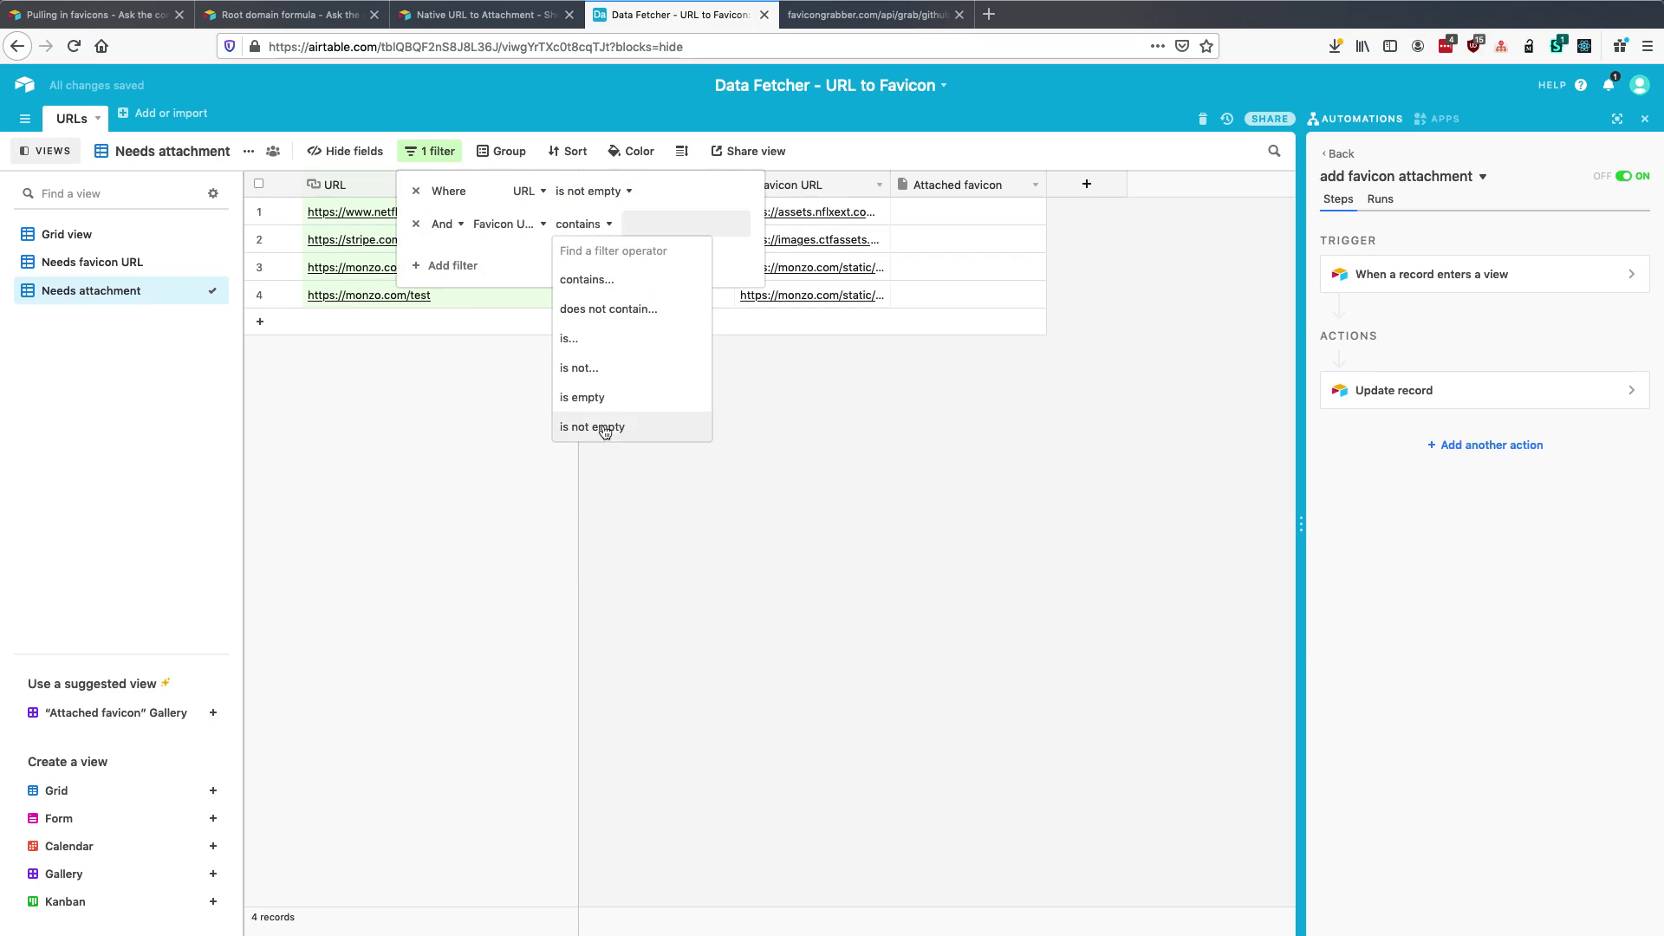
left_click(597, 427)
- Add a third filter condition to the Needs attachment view requiring Attached favicon to be empty
left_click(464, 270)
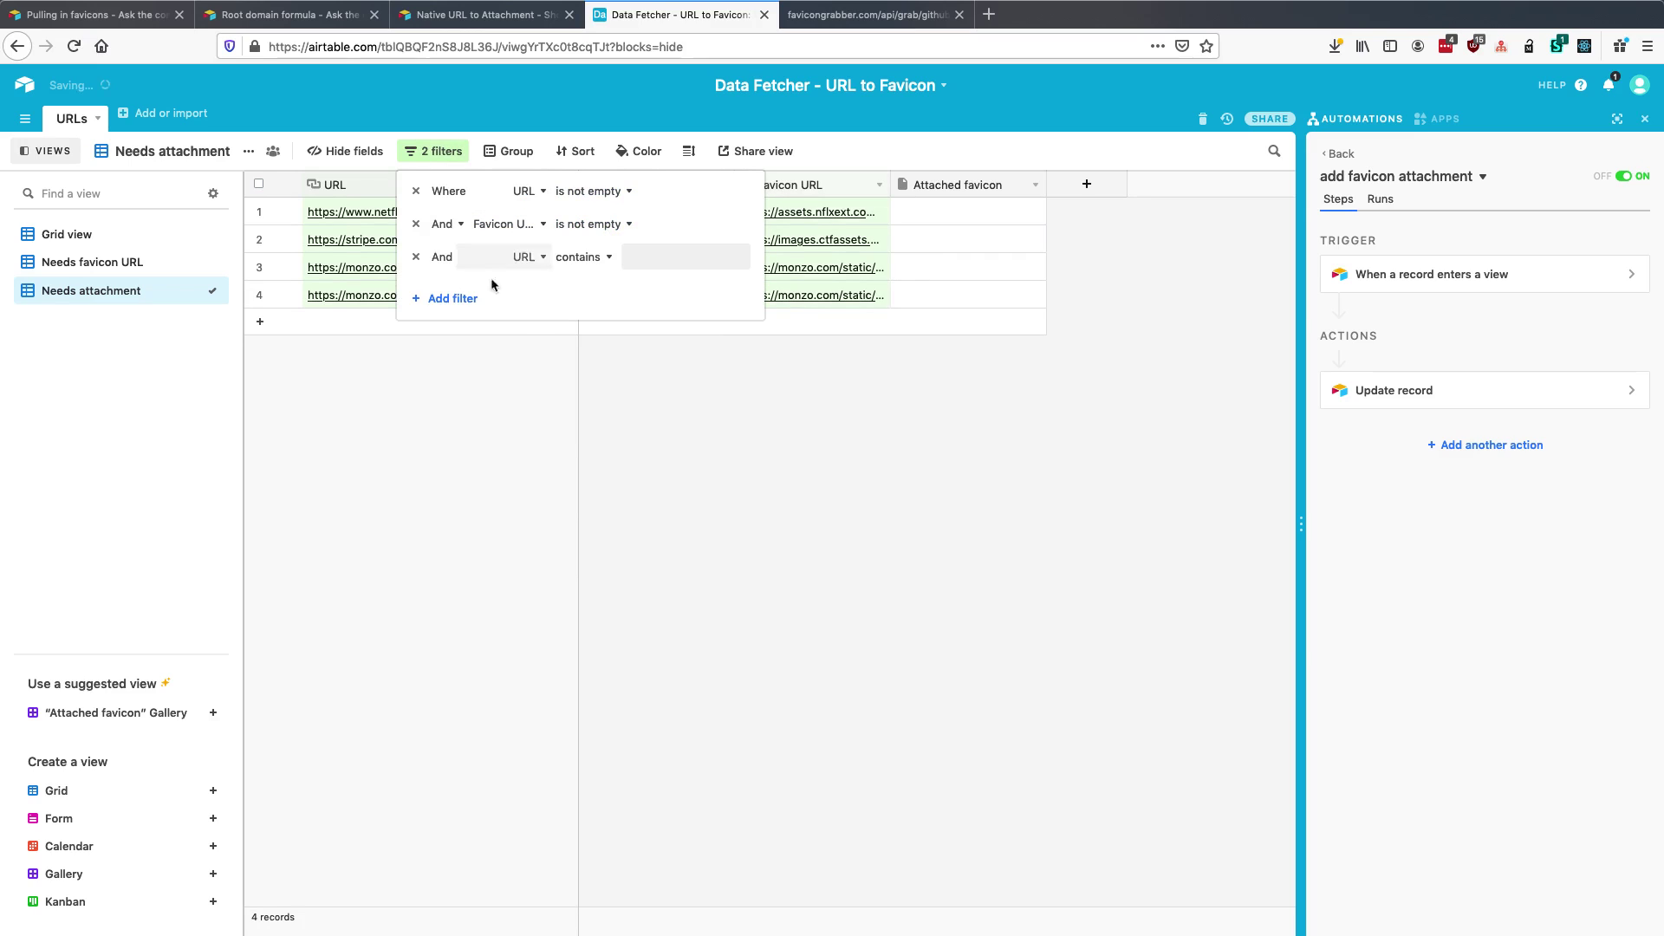
left_click(529, 257)
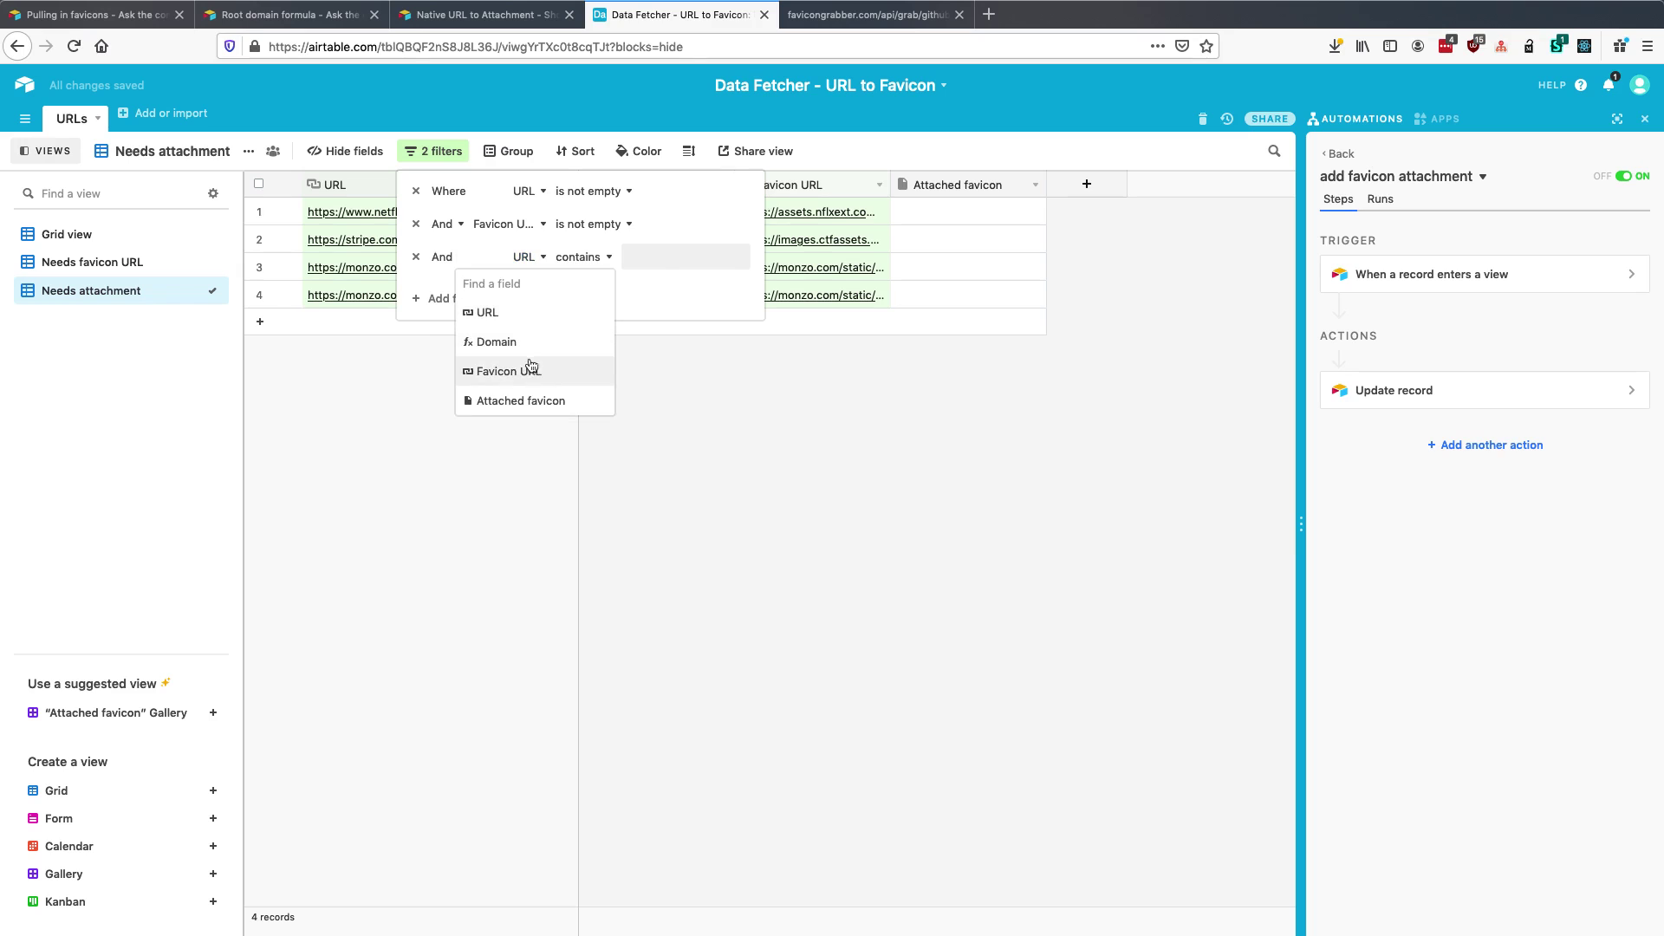
left_click(579, 398)
left_click(619, 257)
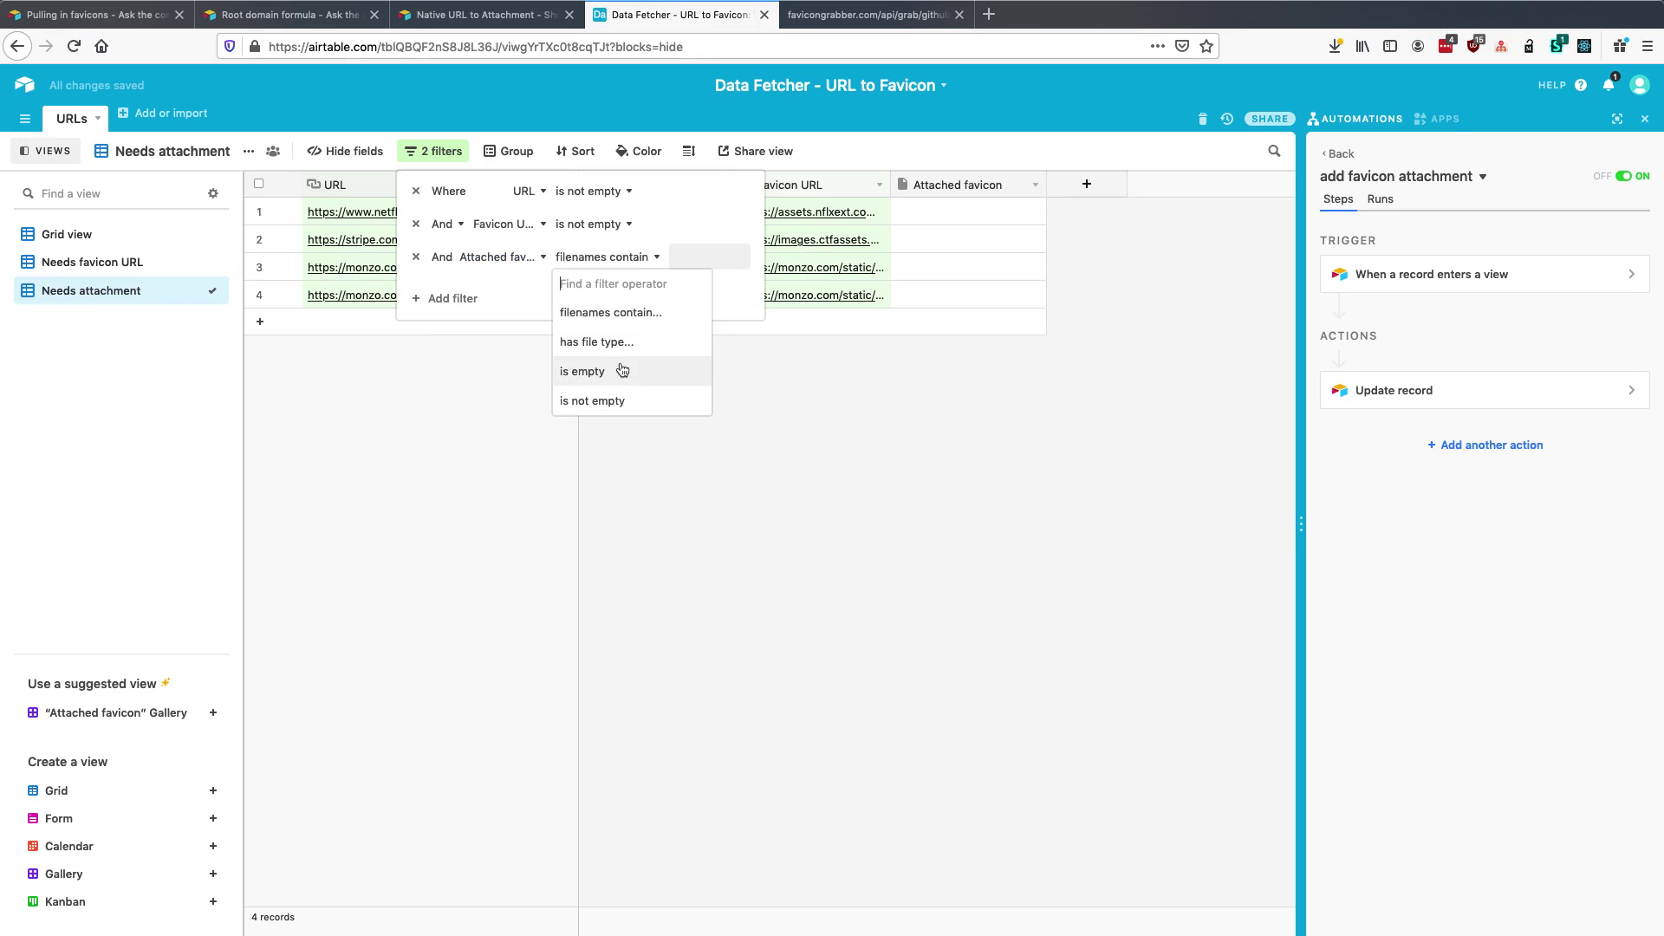
left_click(618, 368)
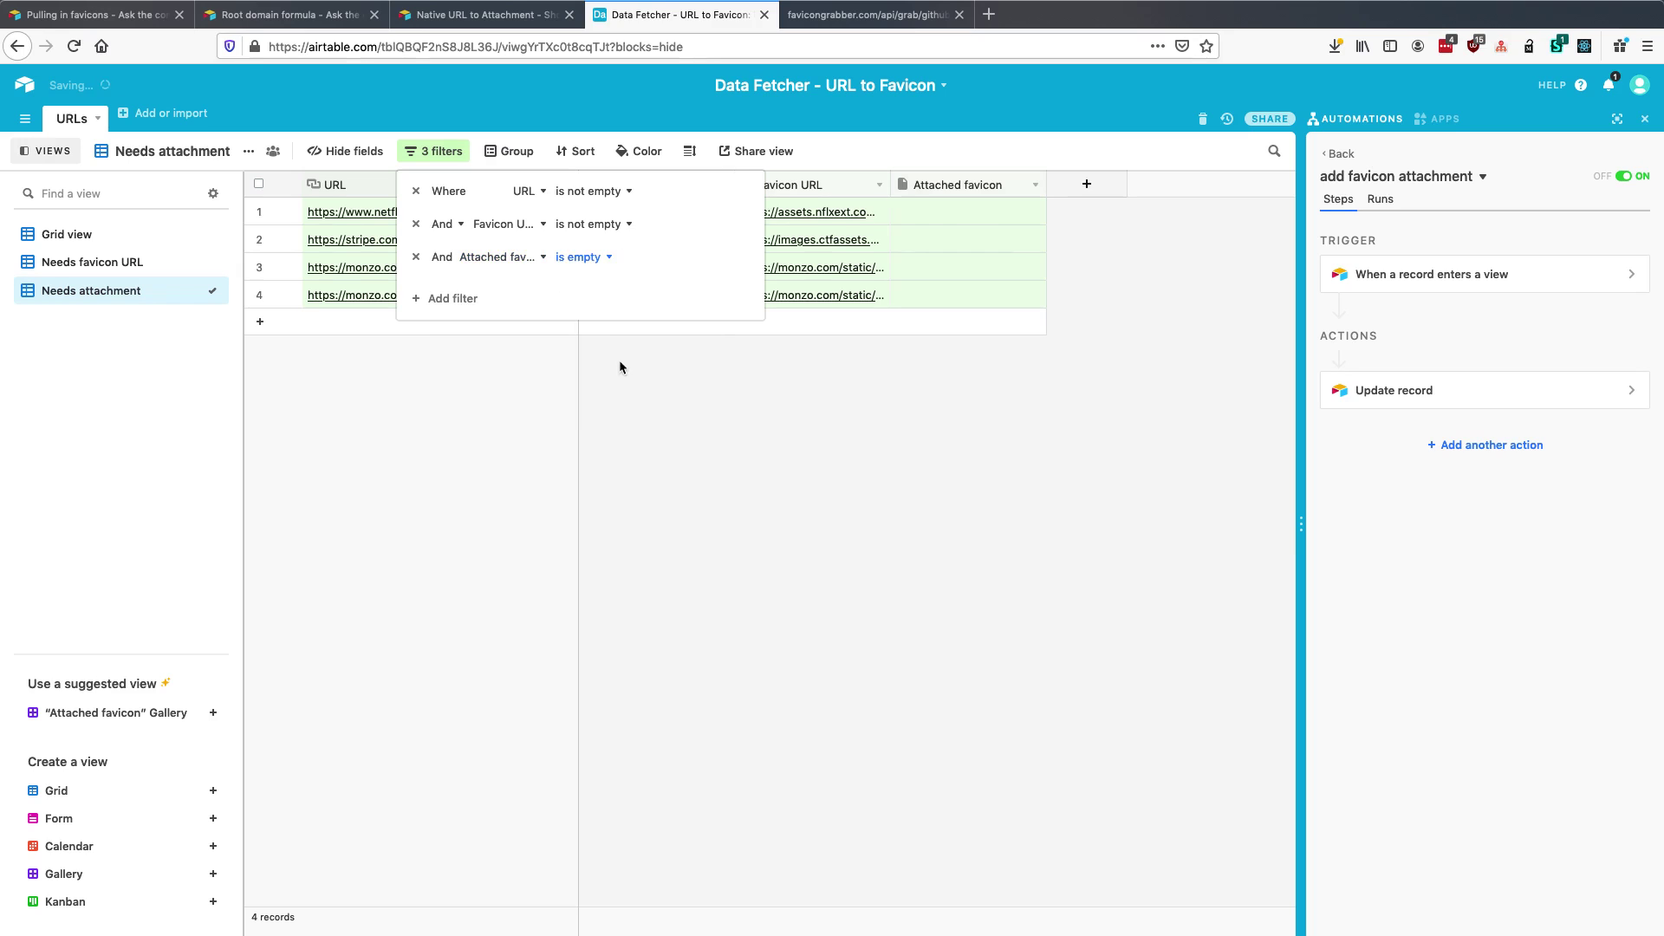
- In the Grid view of the URLs table, rename the "Attached favicon" field to "Favicon"
left_click(148, 244)
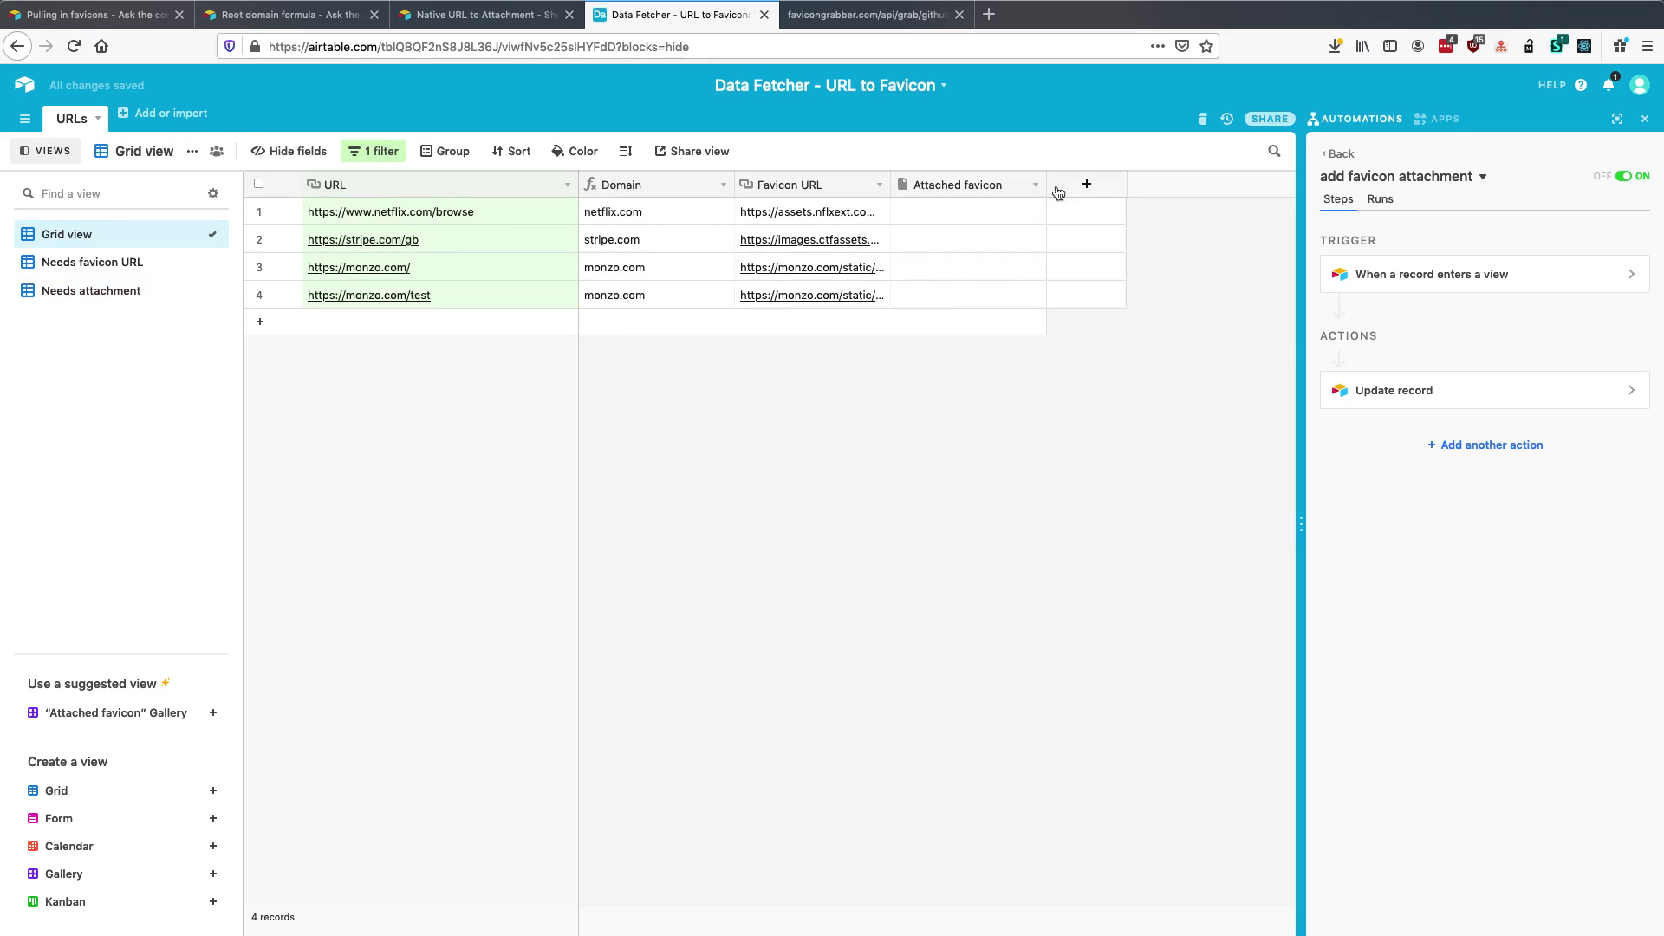
left_click(1035, 186)
left_click(971, 211)
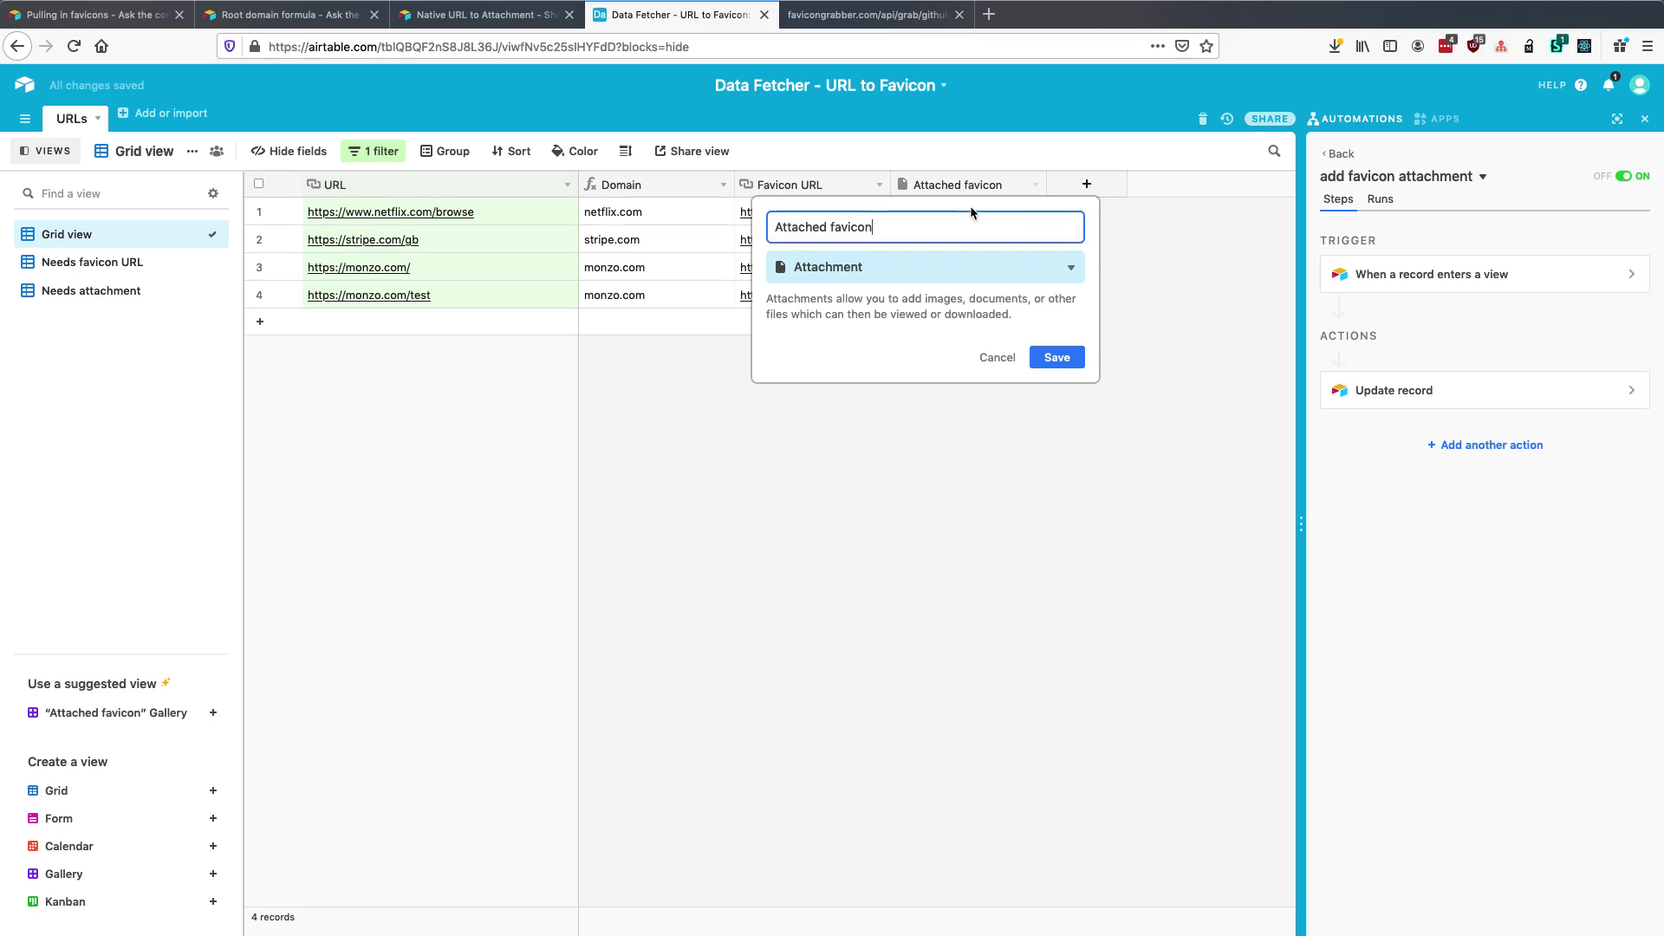
left_click_drag(833, 227, 775, 227)
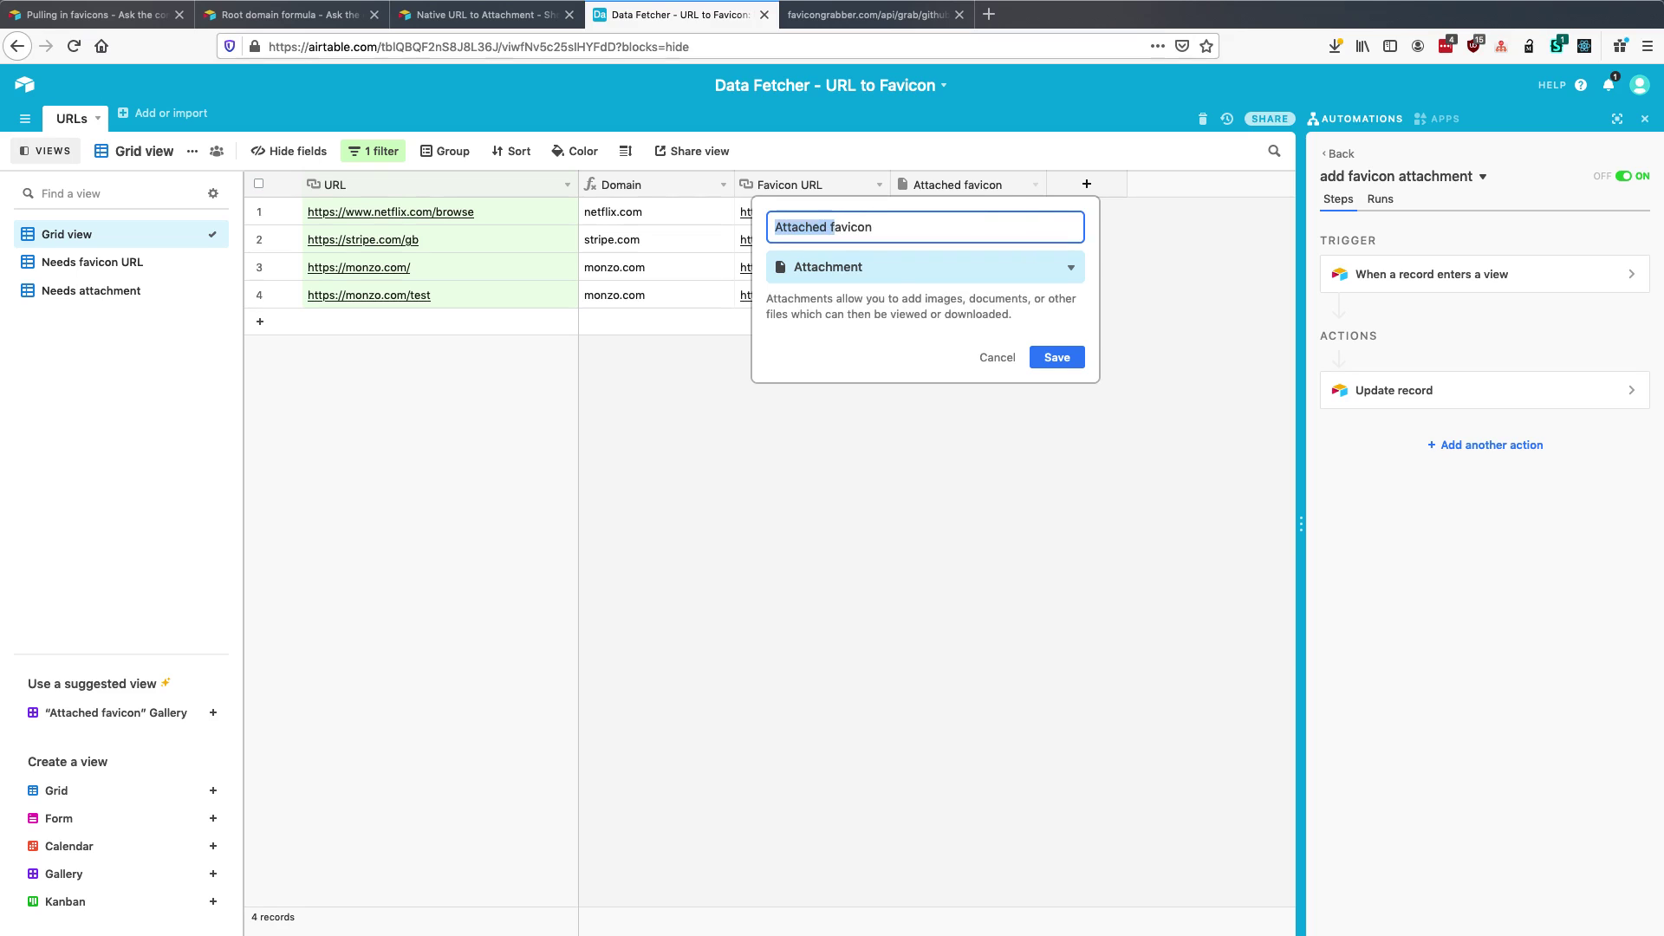
type("F")
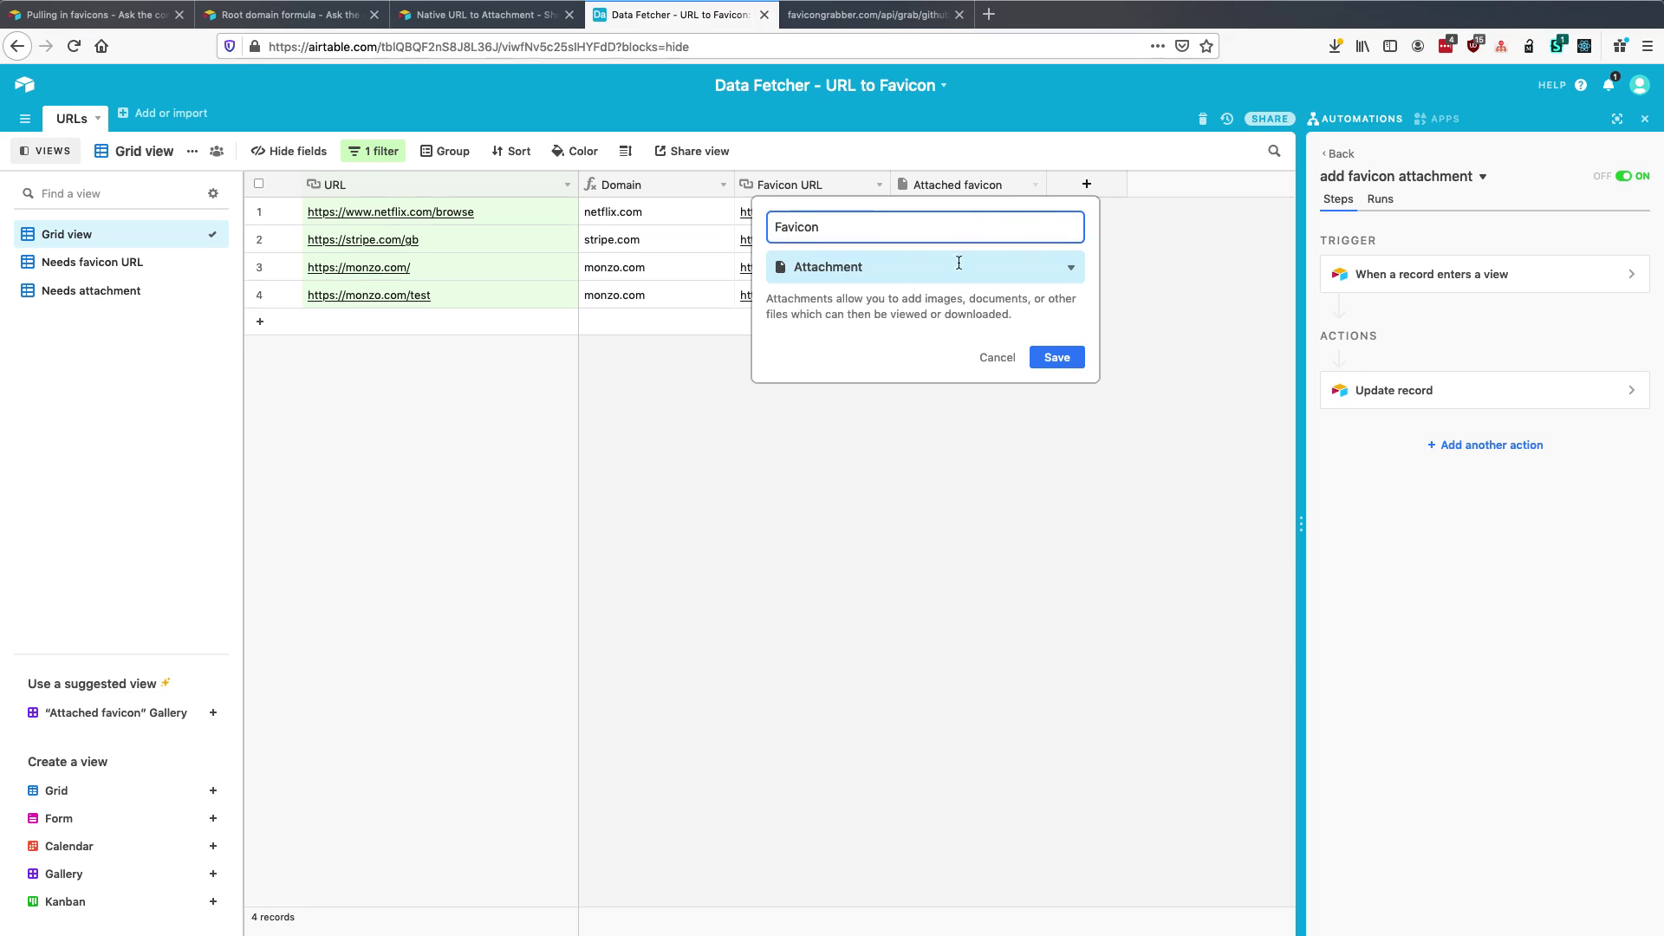
left_click(1059, 359)
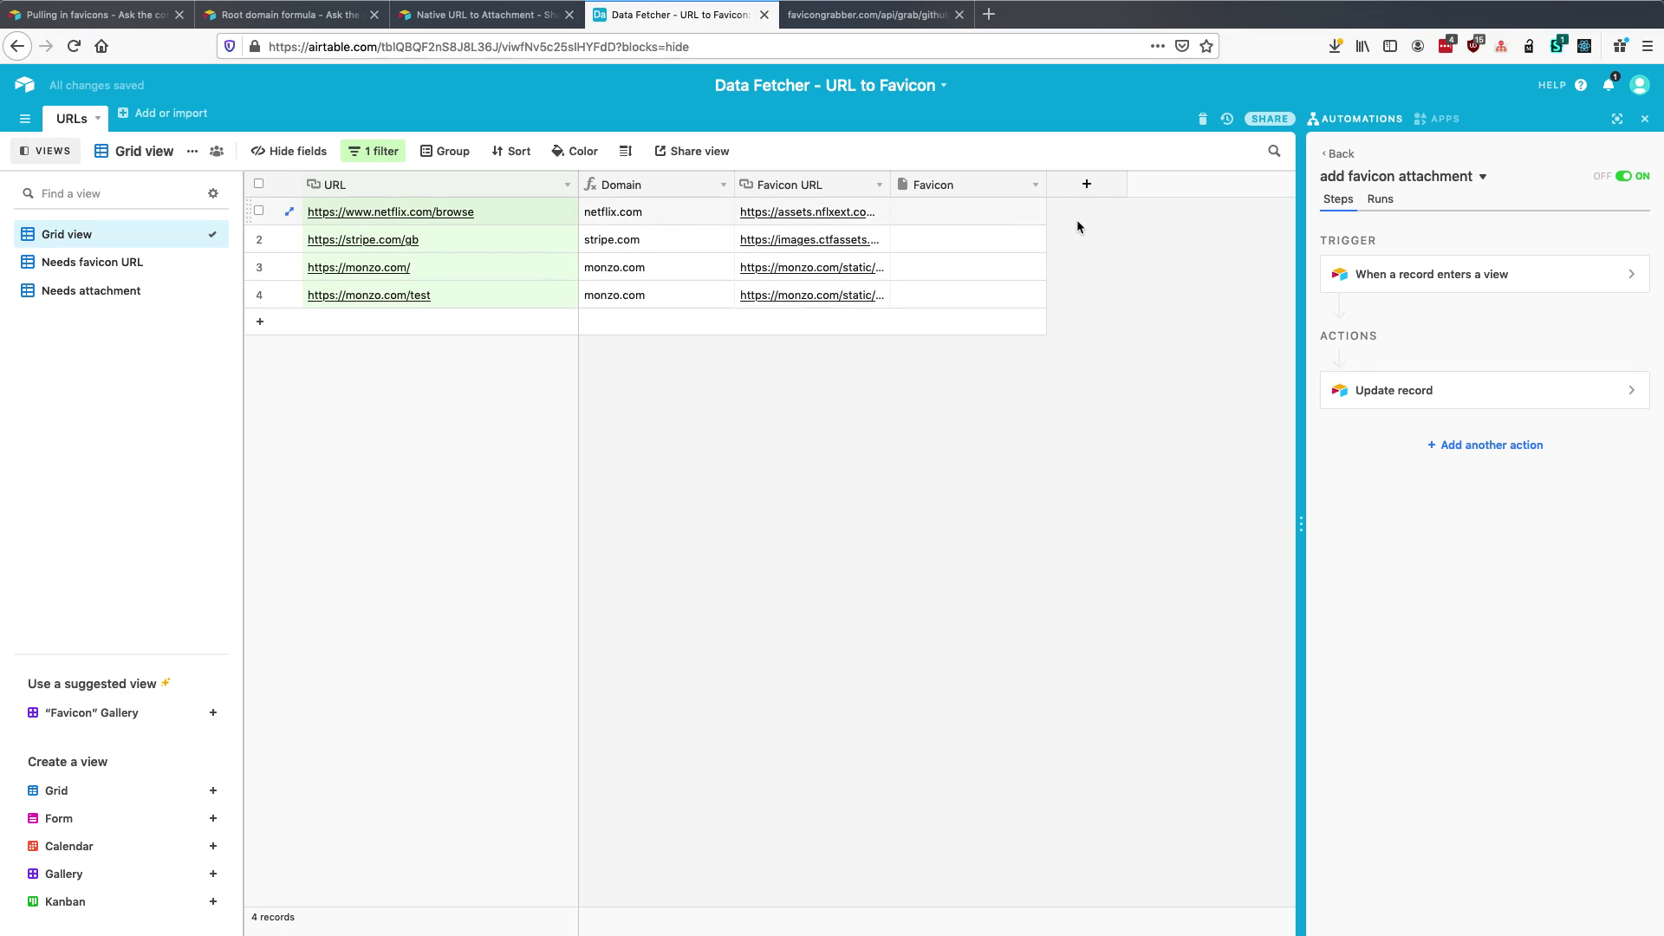
- Create a new automation with the Airtable trigger "When record enters view"
left_click(1337, 153)
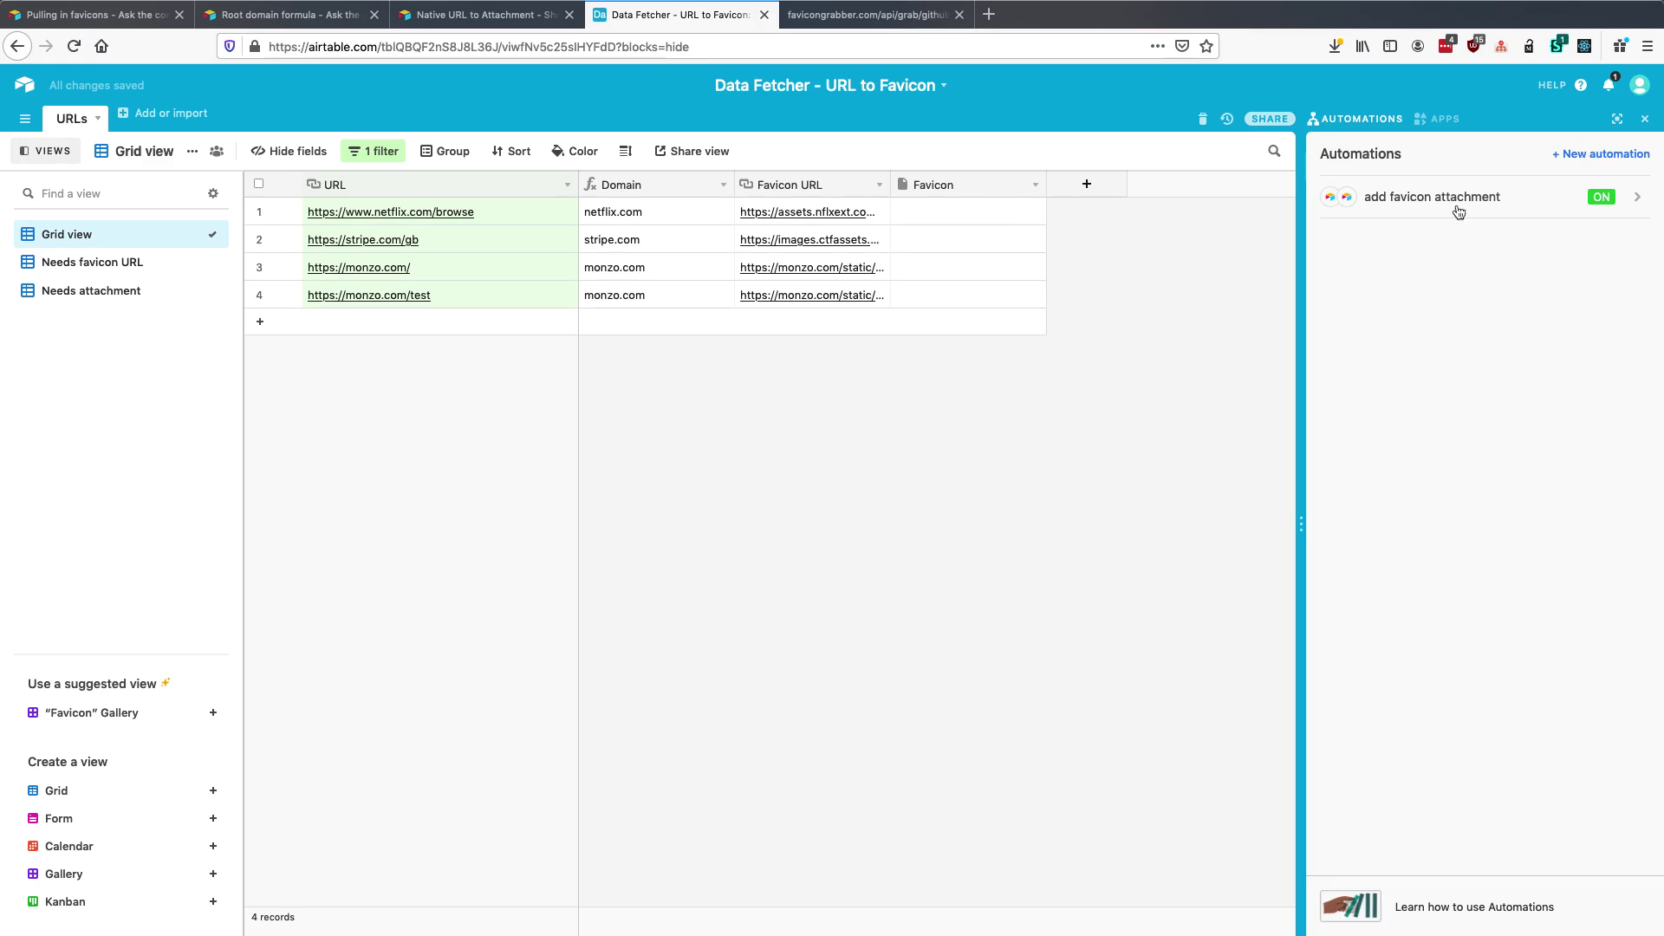
left_click(1617, 156)
left_click(1560, 256)
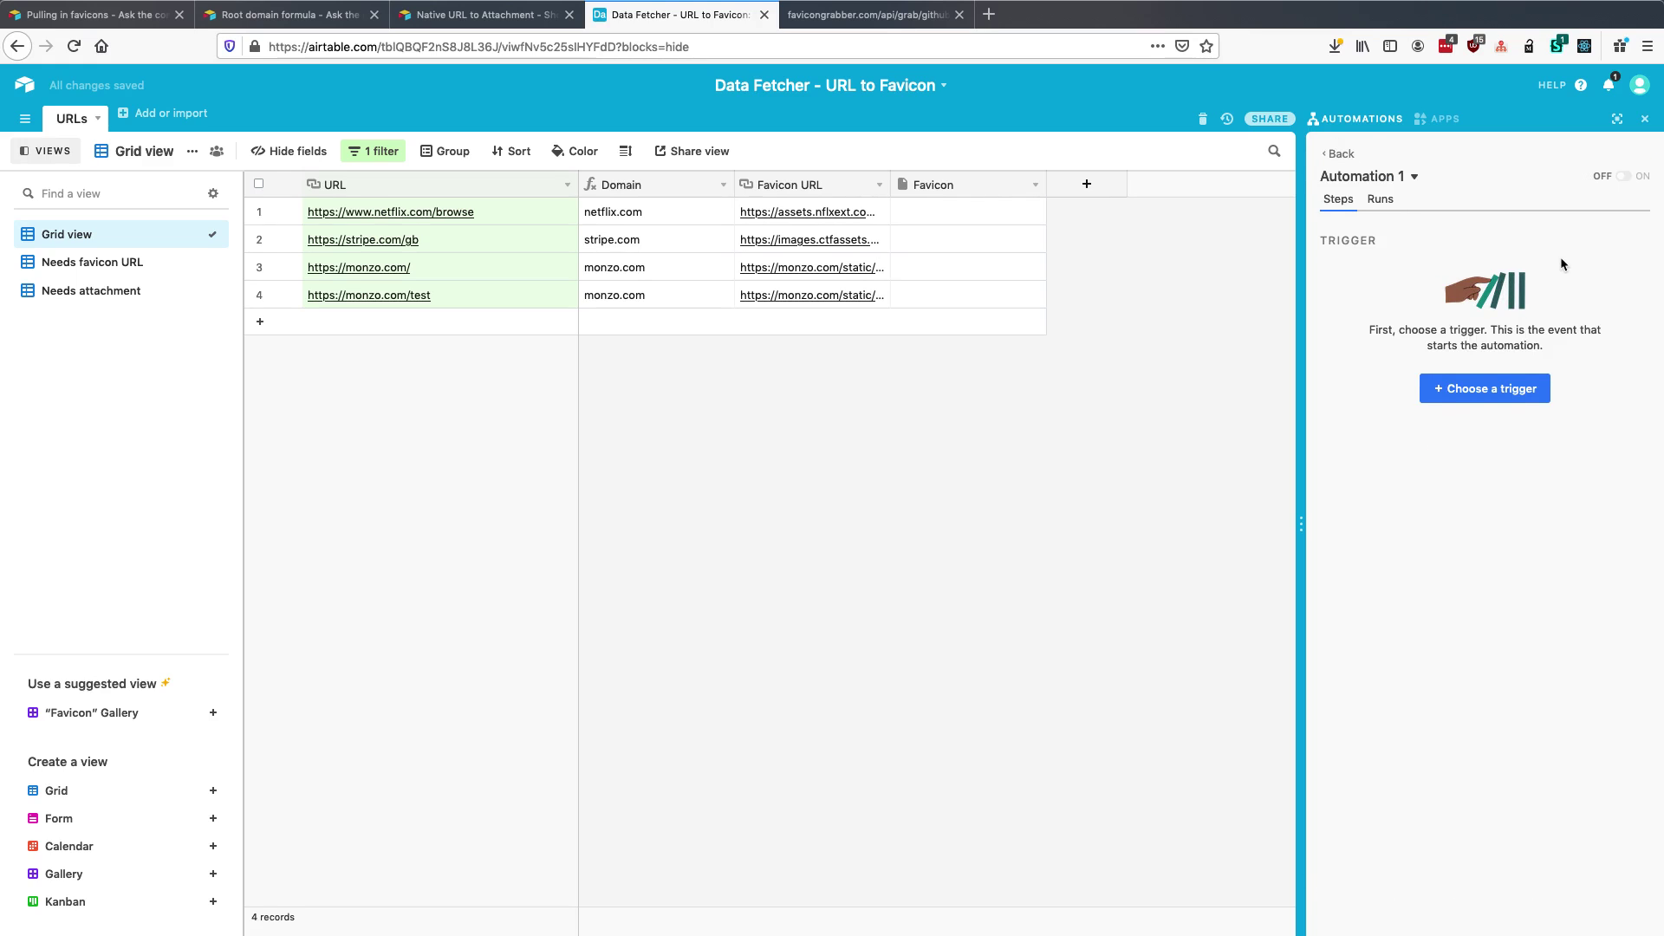
left_click(1465, 392)
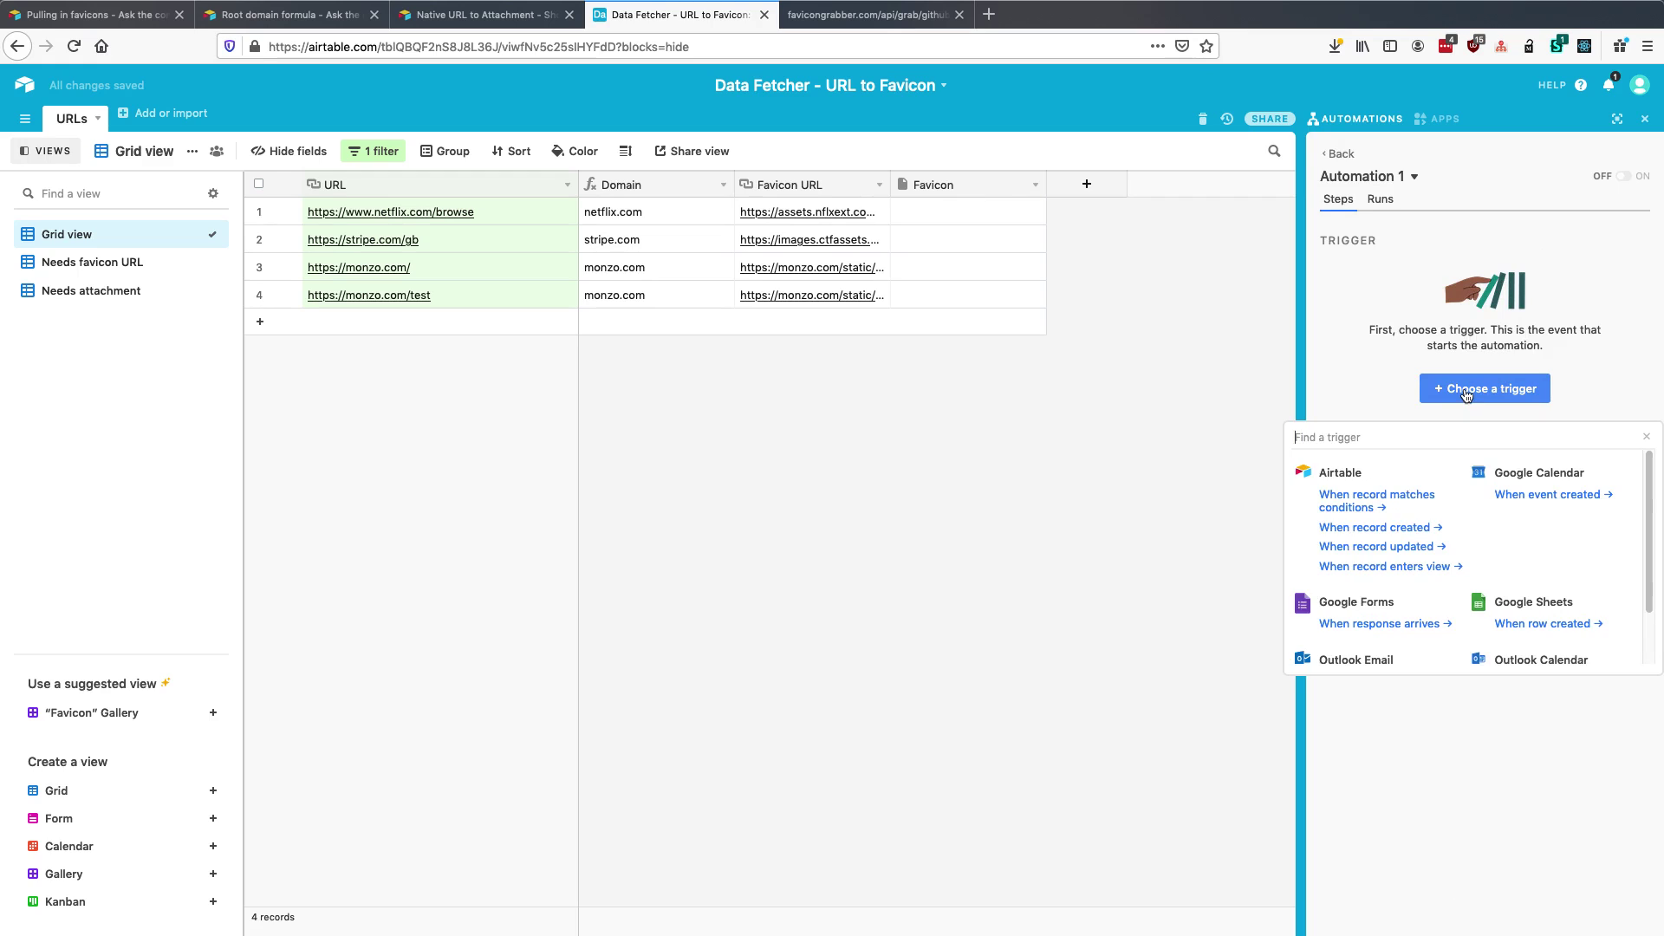
left_click(1377, 568)
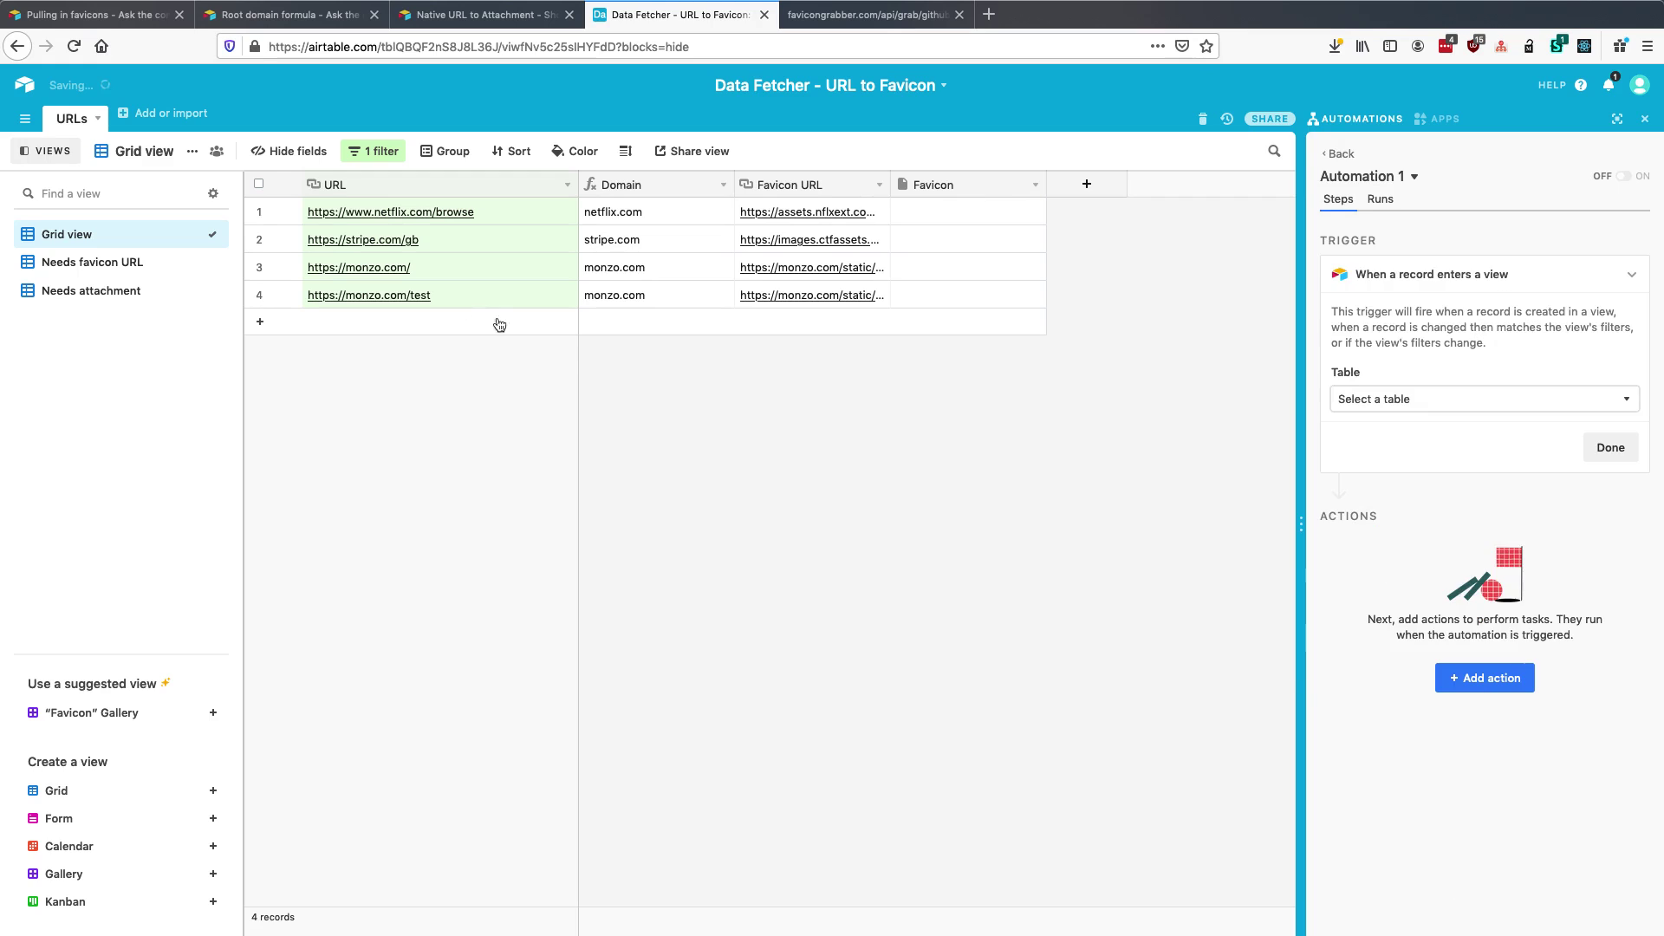
- Set the trigger's table to URLs and its view to Needs attachment, and finish the trigger configuration
left_click(1422, 398)
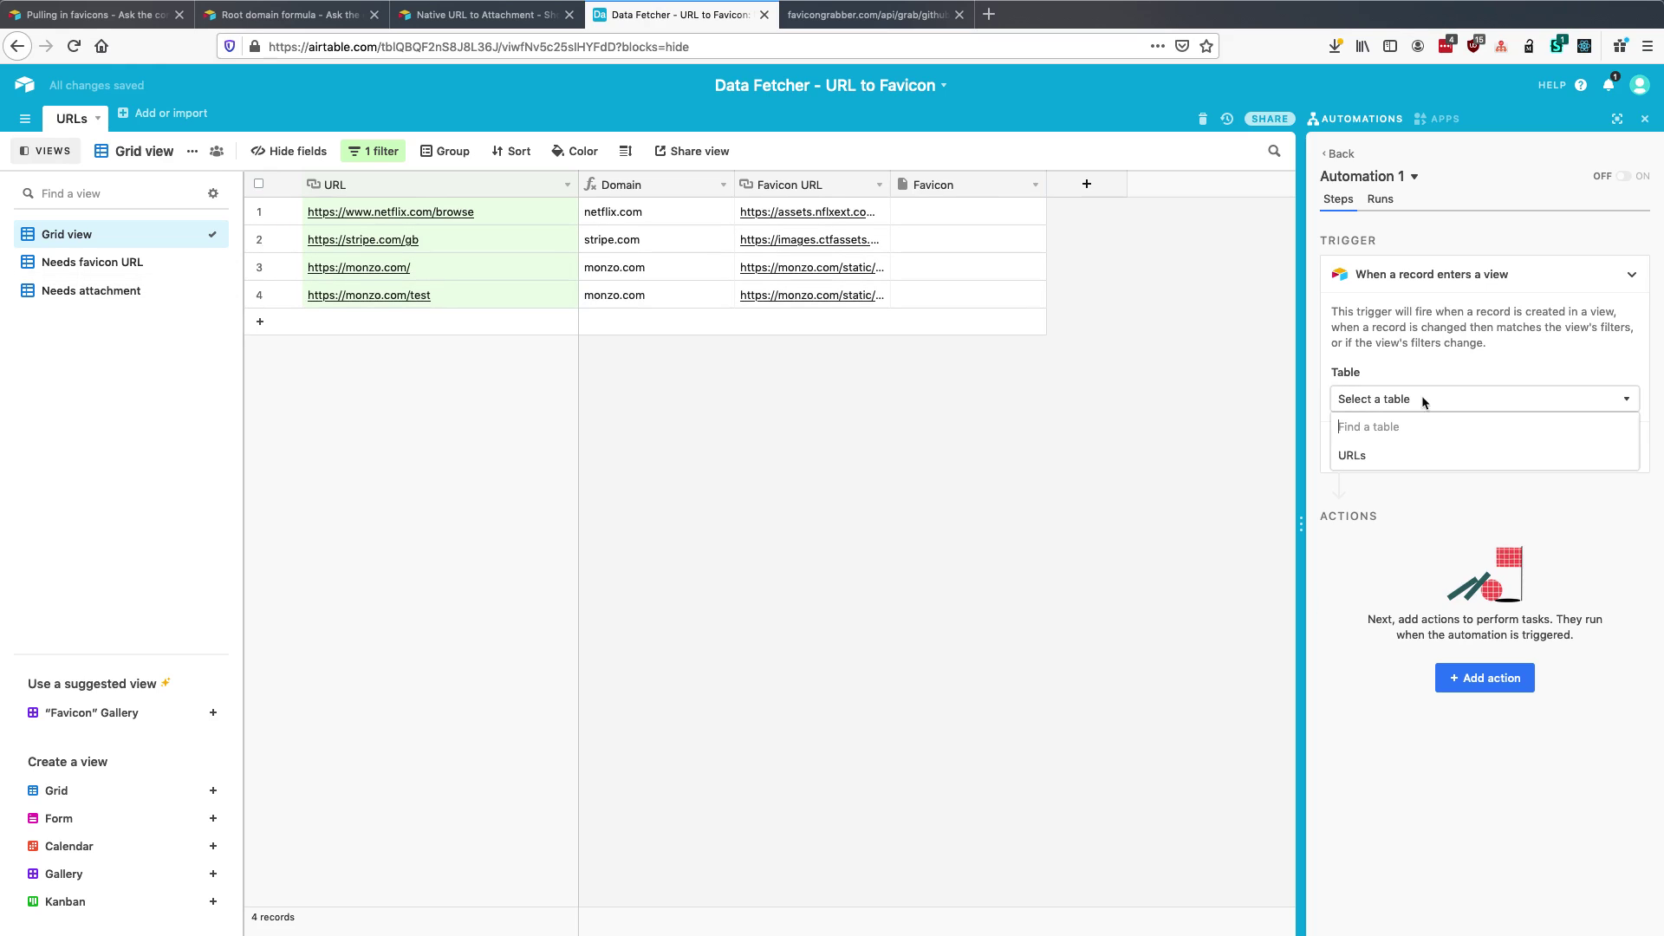
left_click(1404, 453)
left_click(1416, 458)
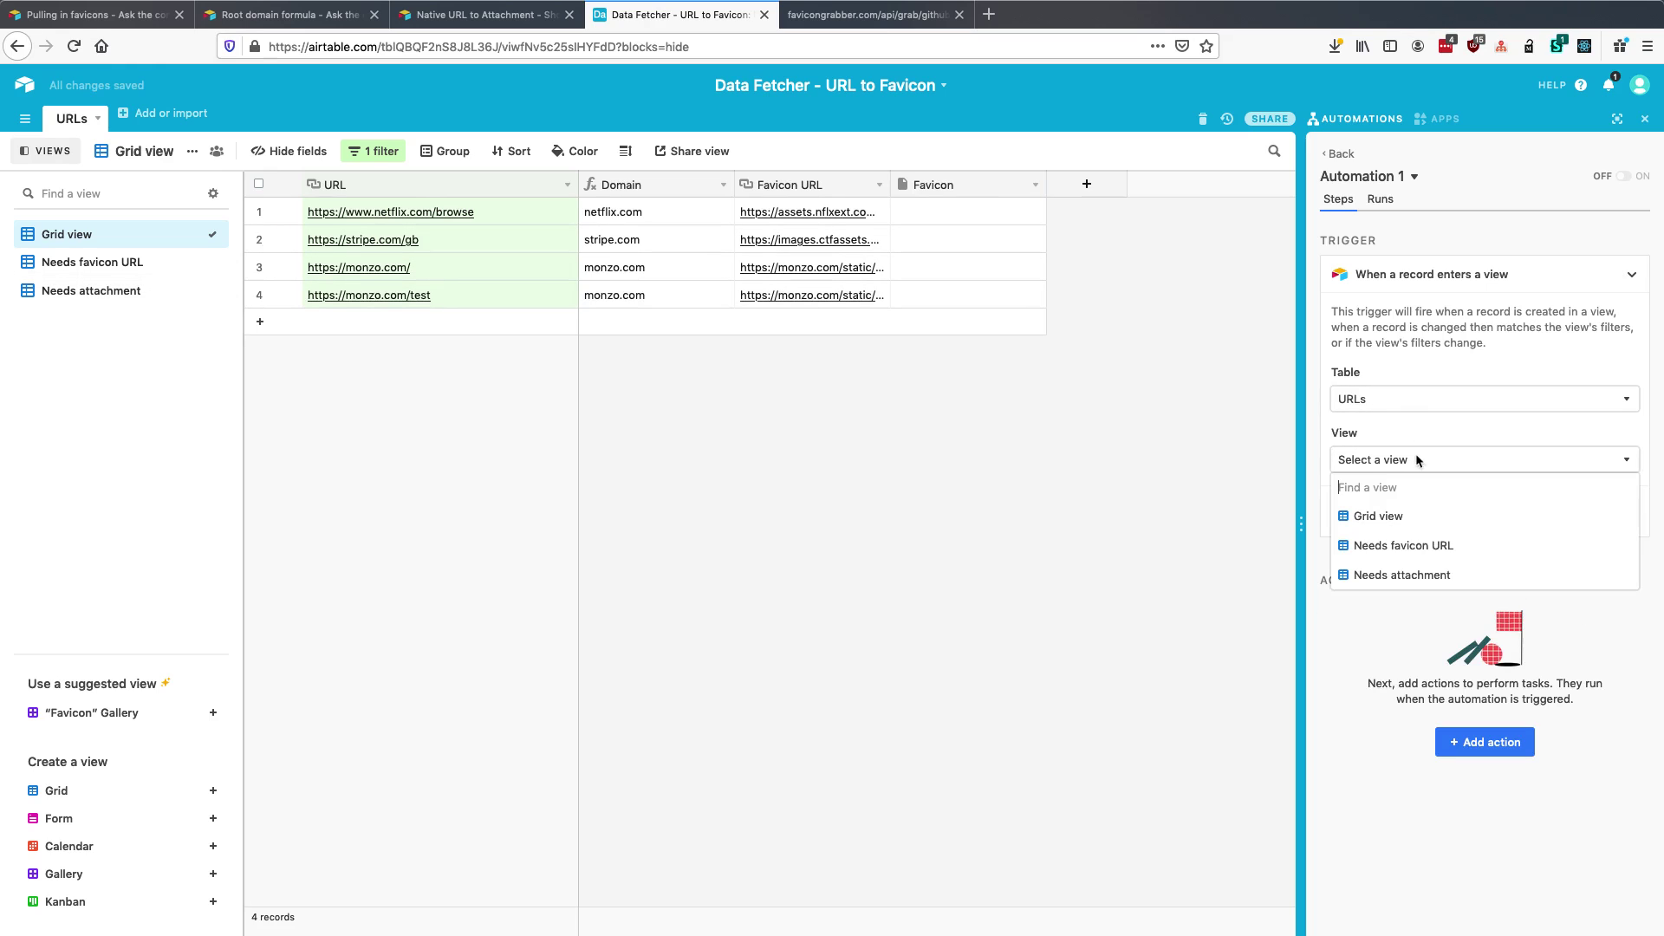
left_click(1413, 567)
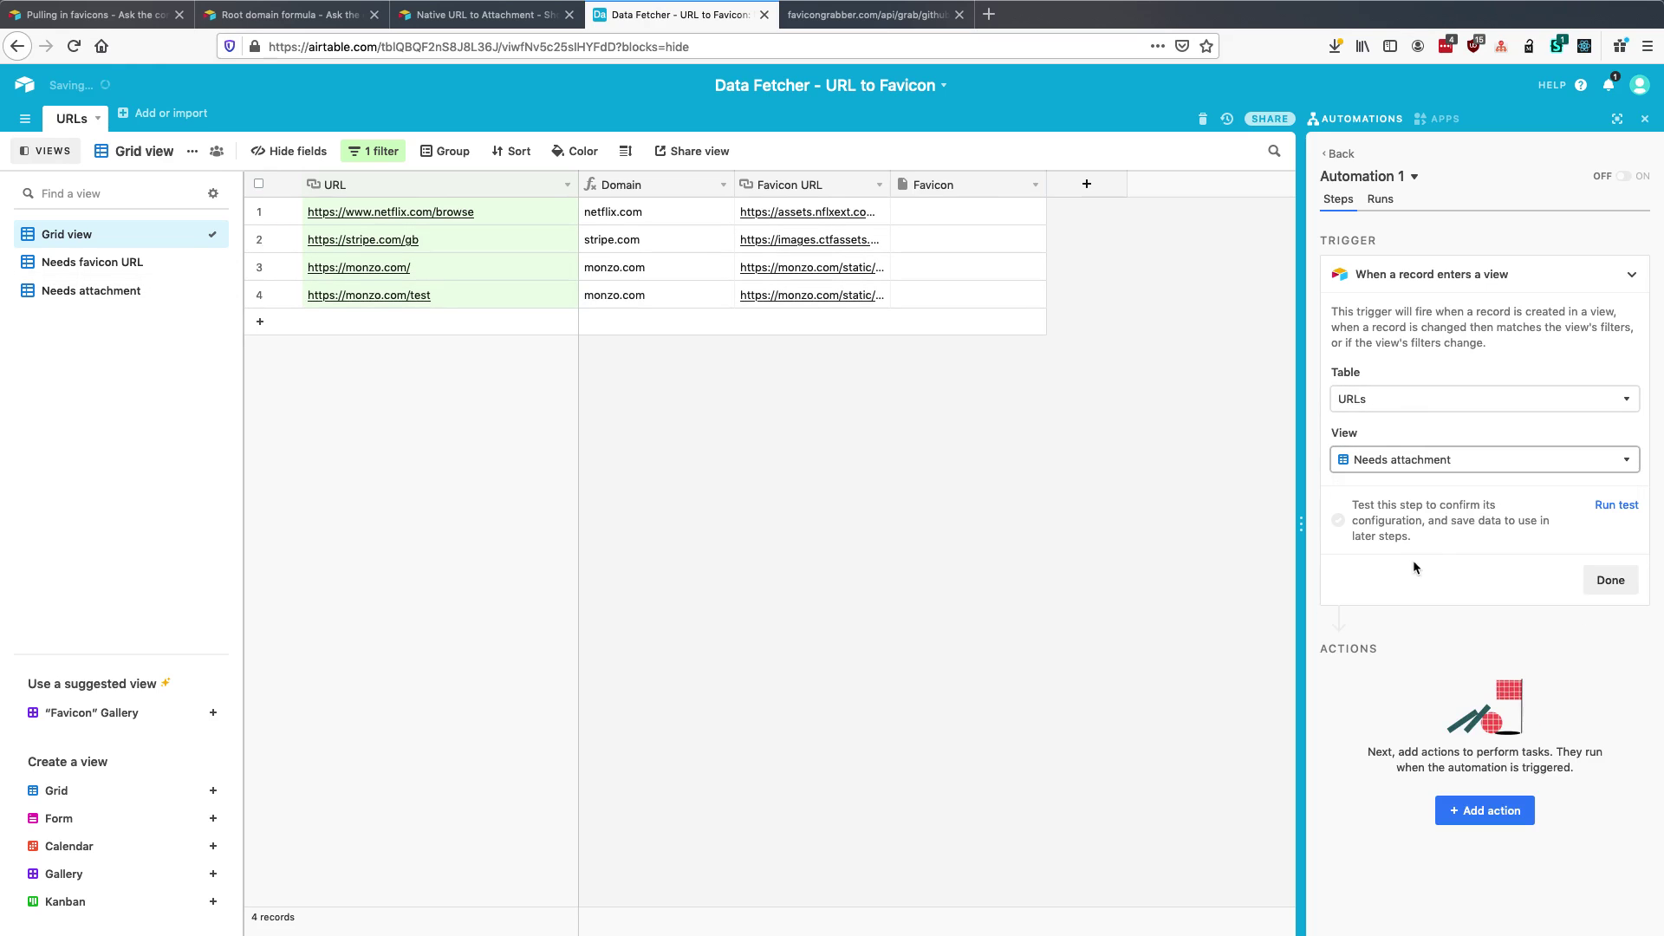
left_click(1609, 578)
- Add an Update record action for the URLs table, using the trigger record's Record ID as the record to update
left_click(1485, 498)
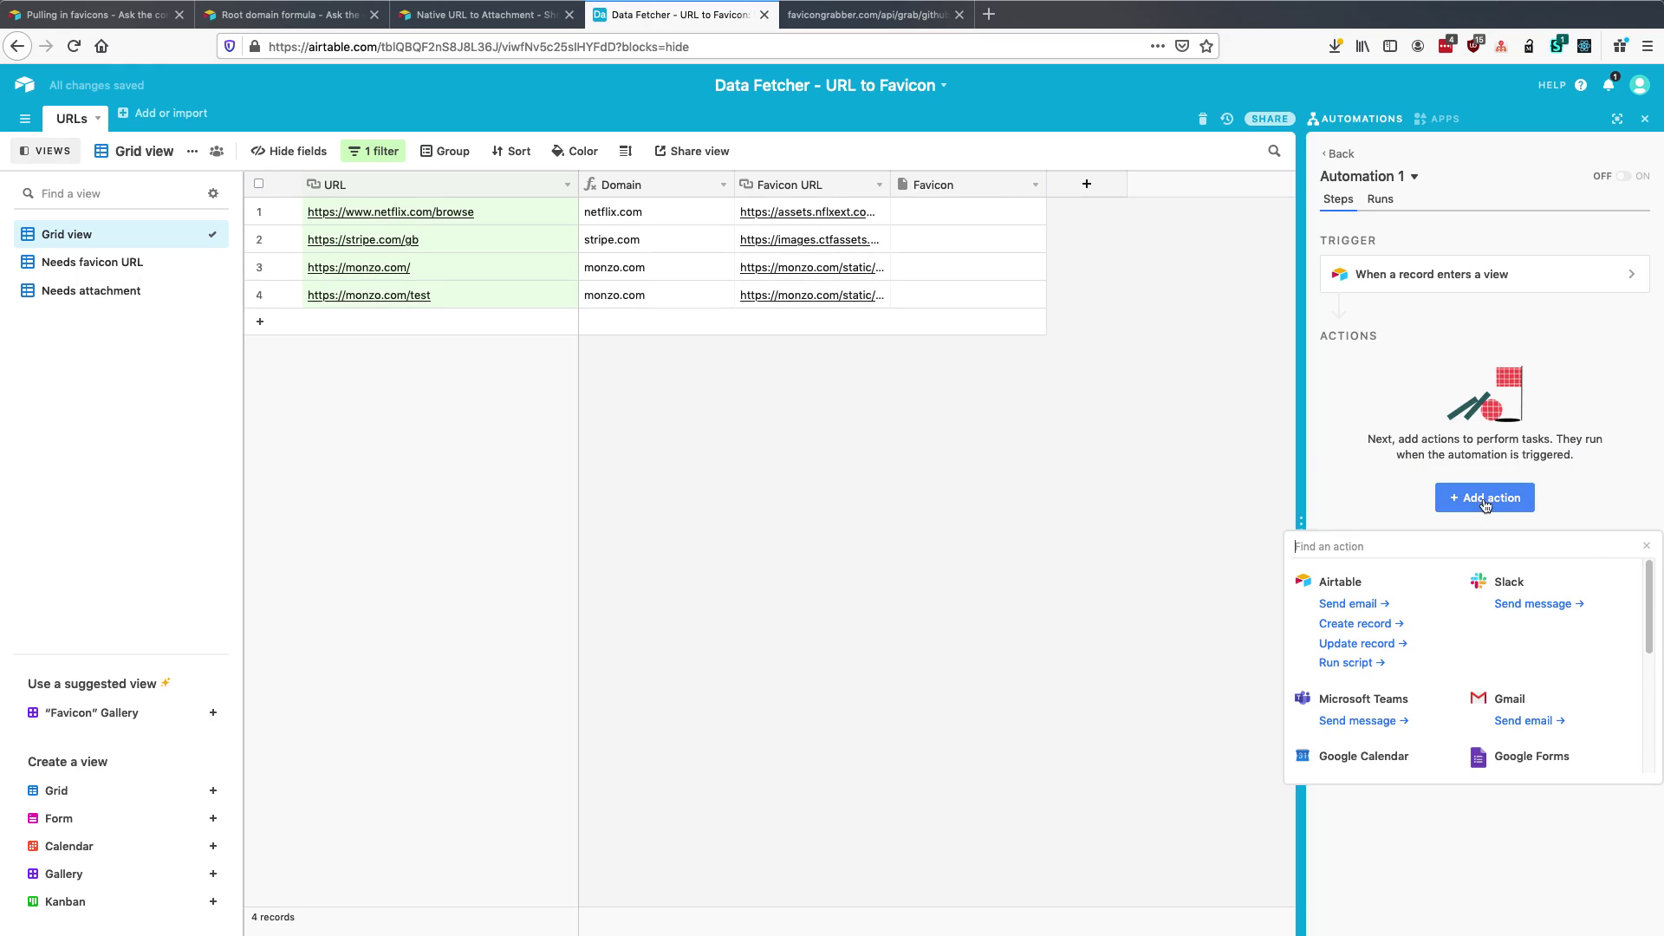
left_click(1381, 642)
left_click(1405, 500)
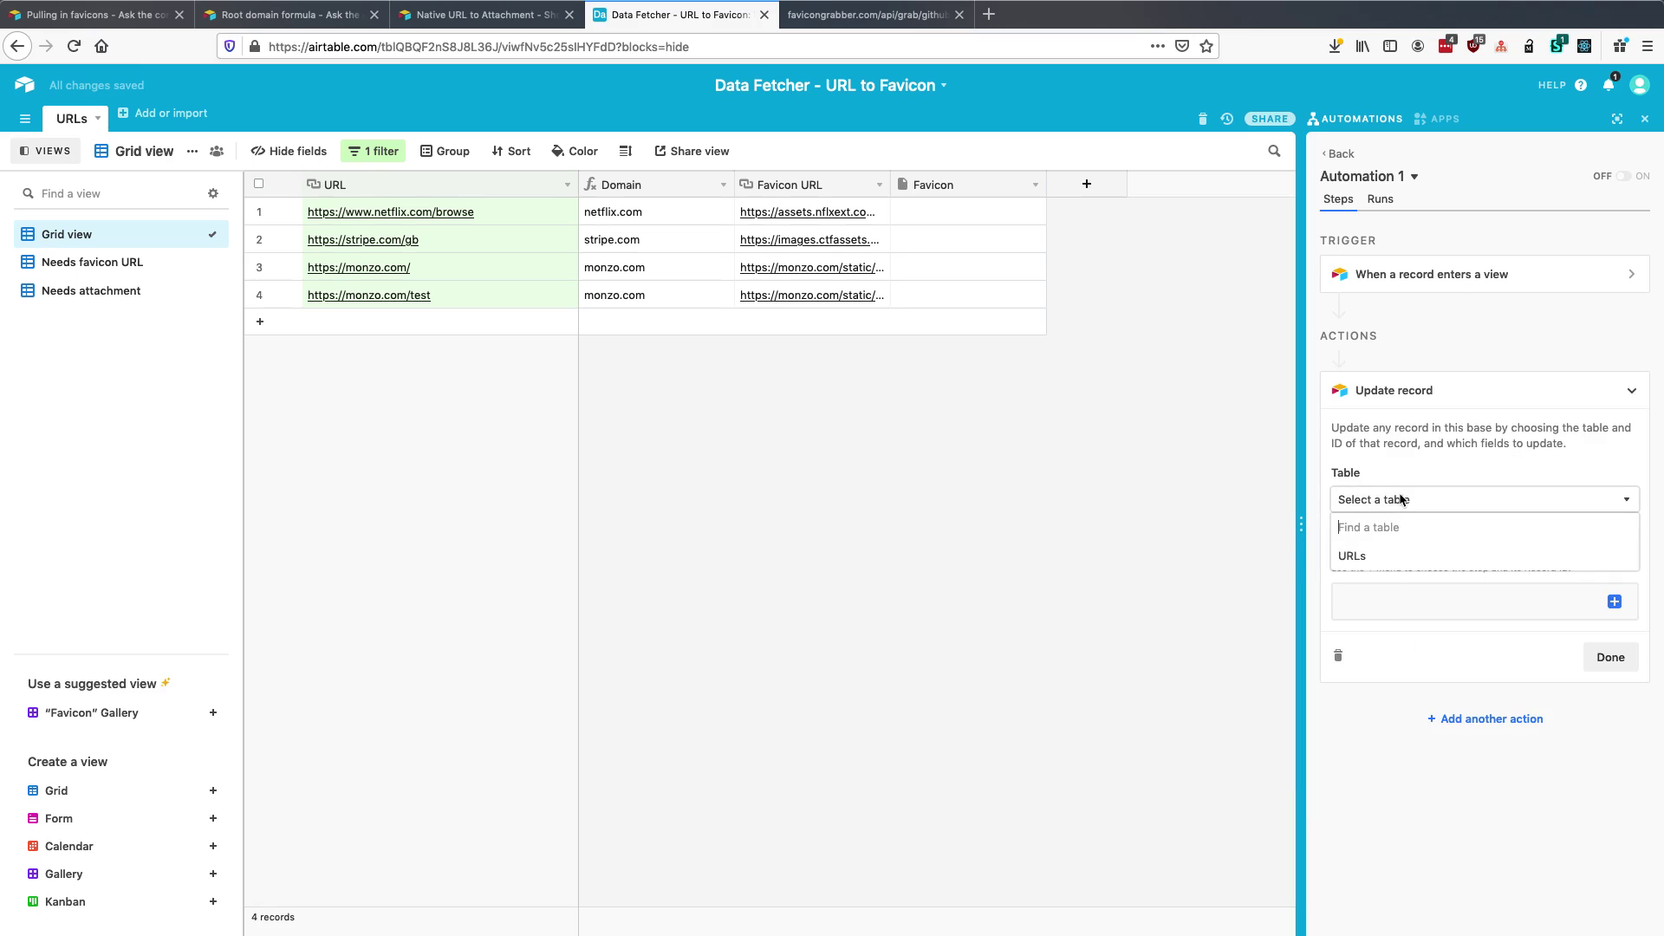
left_click(1372, 565)
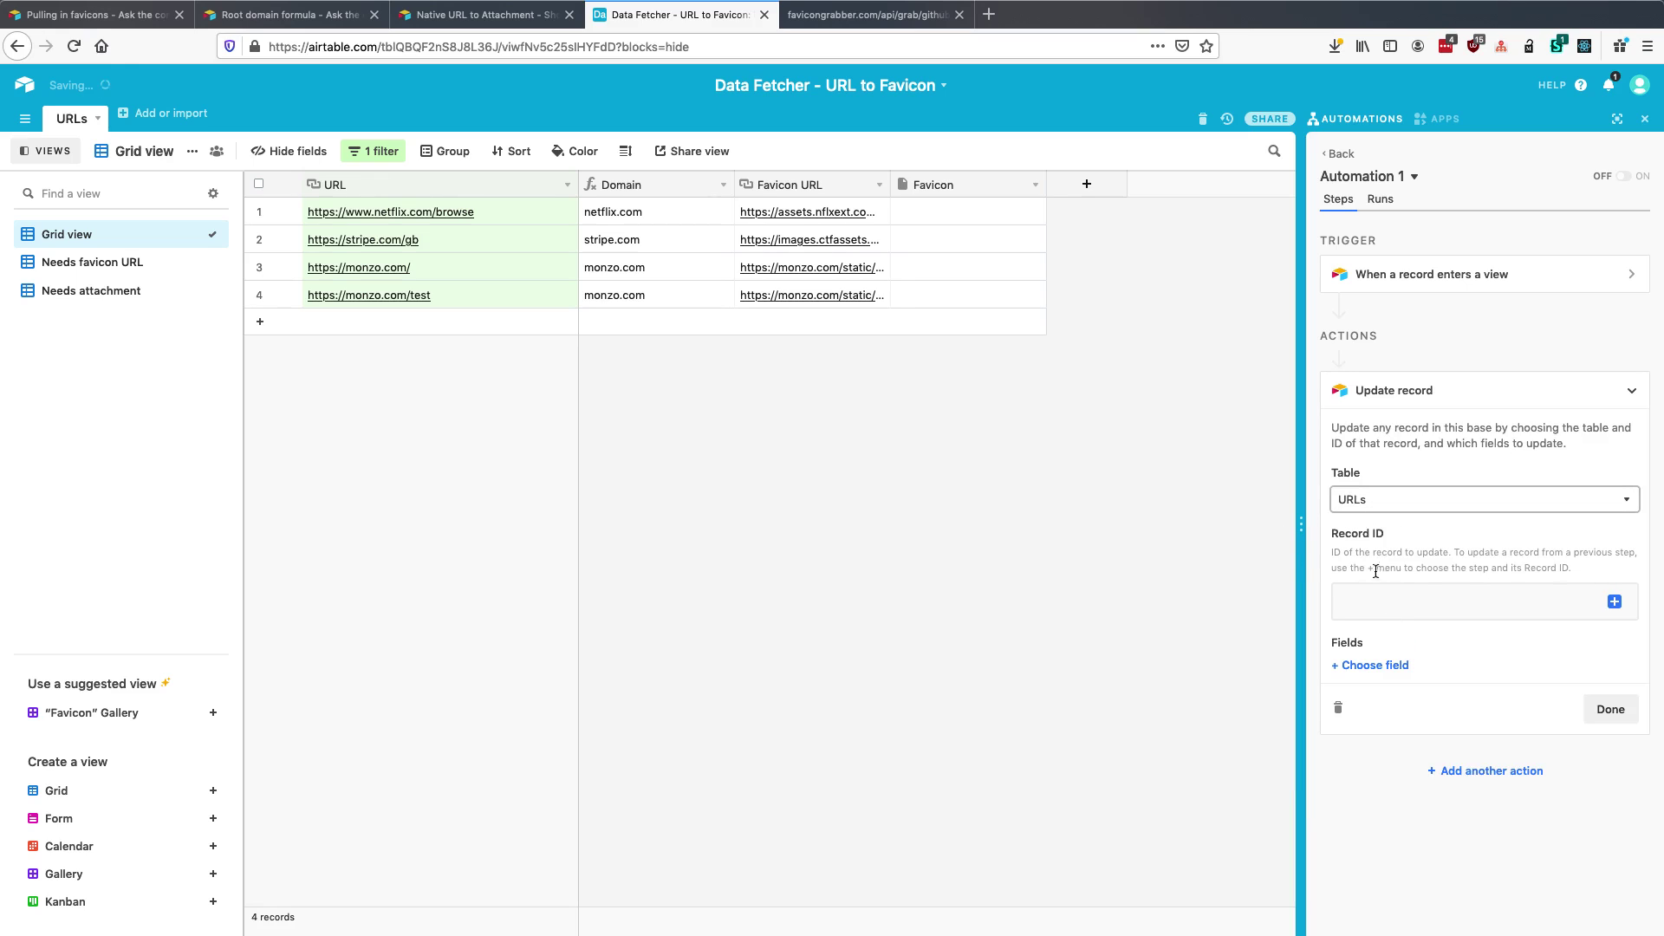
left_click(1614, 602)
left_click(1577, 662)
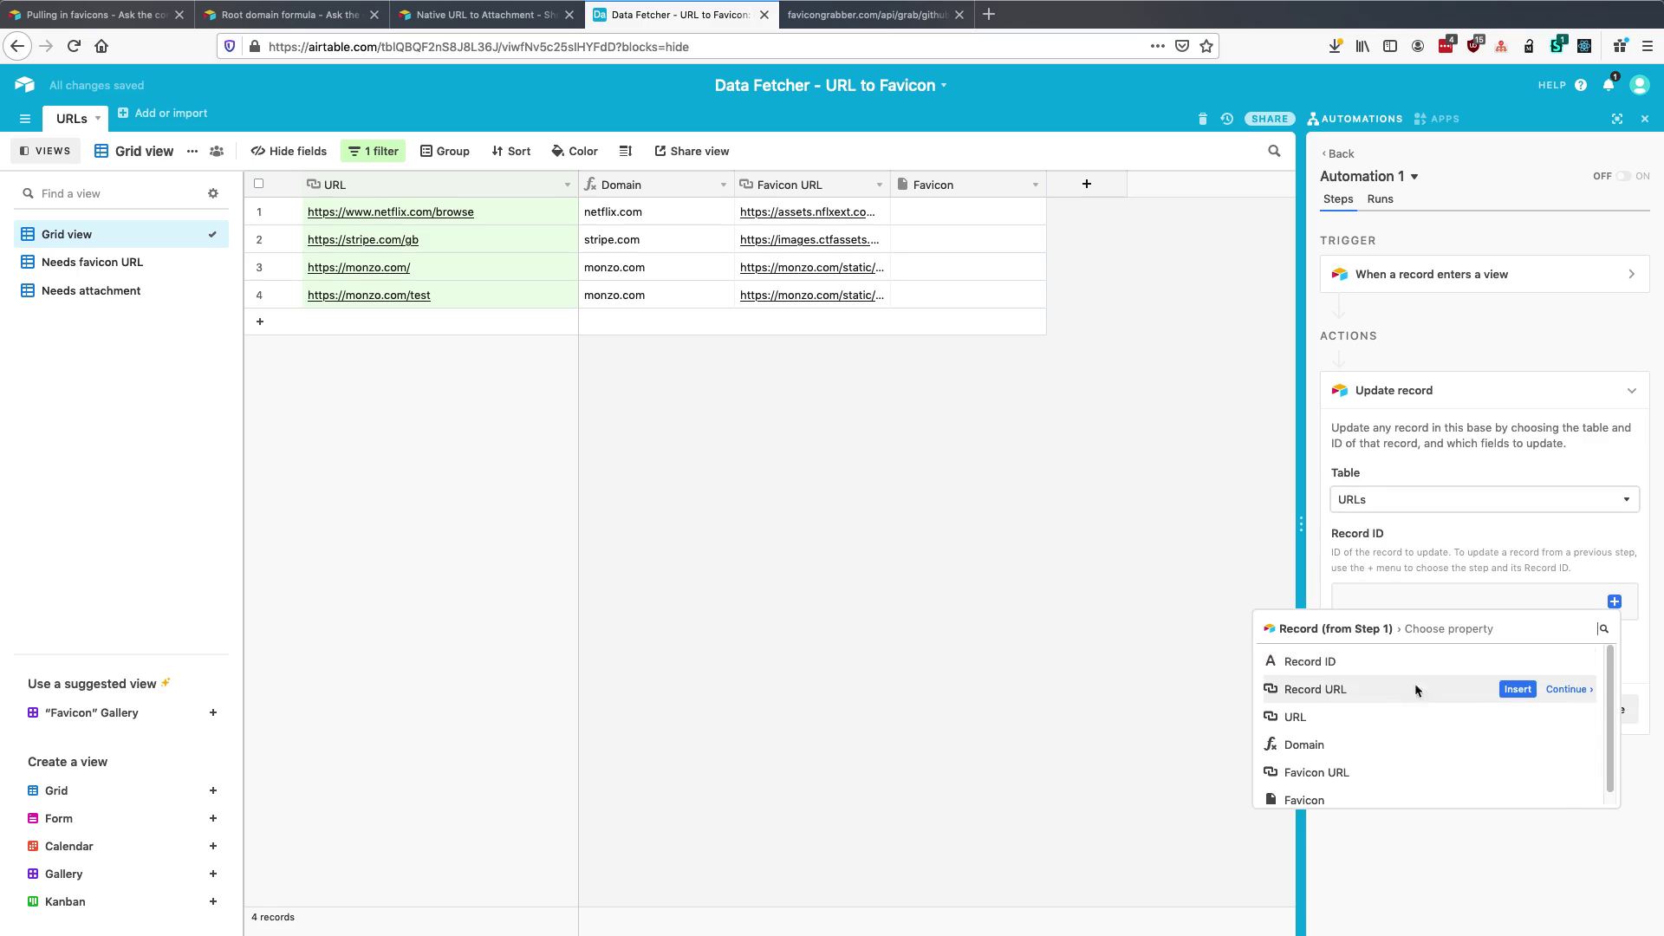
left_click(1517, 661)
- Fill the action's Favicon field with the trigger record's Favicon URL, finish the action and turn the automation on
left_click(1376, 667)
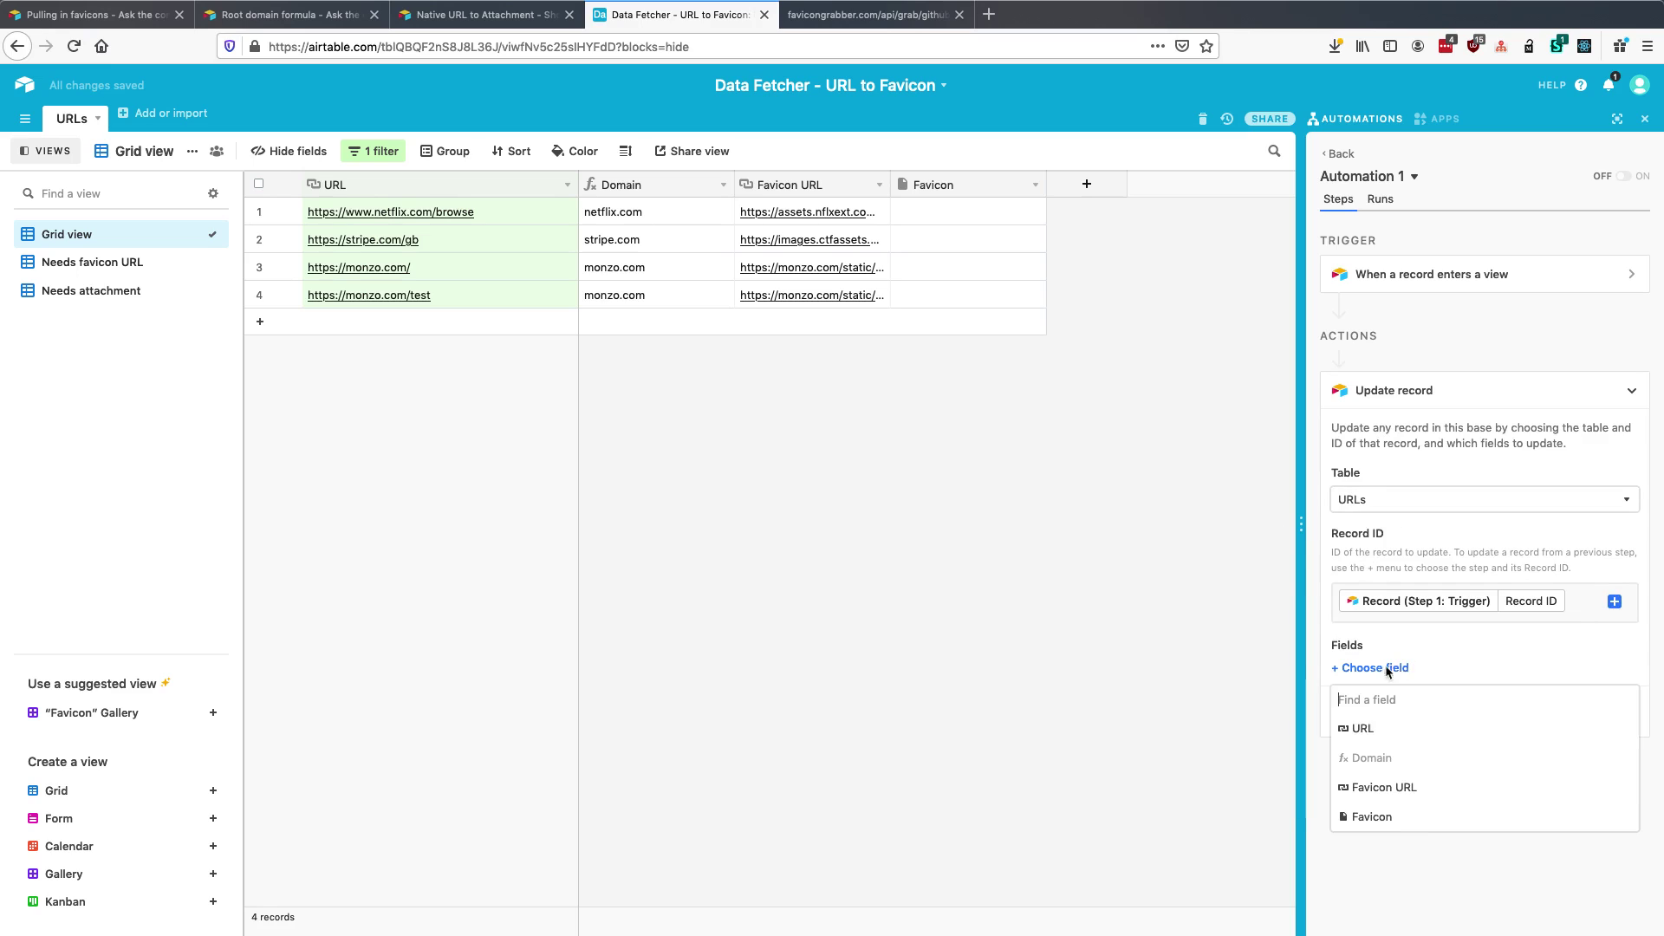
left_click(1417, 817)
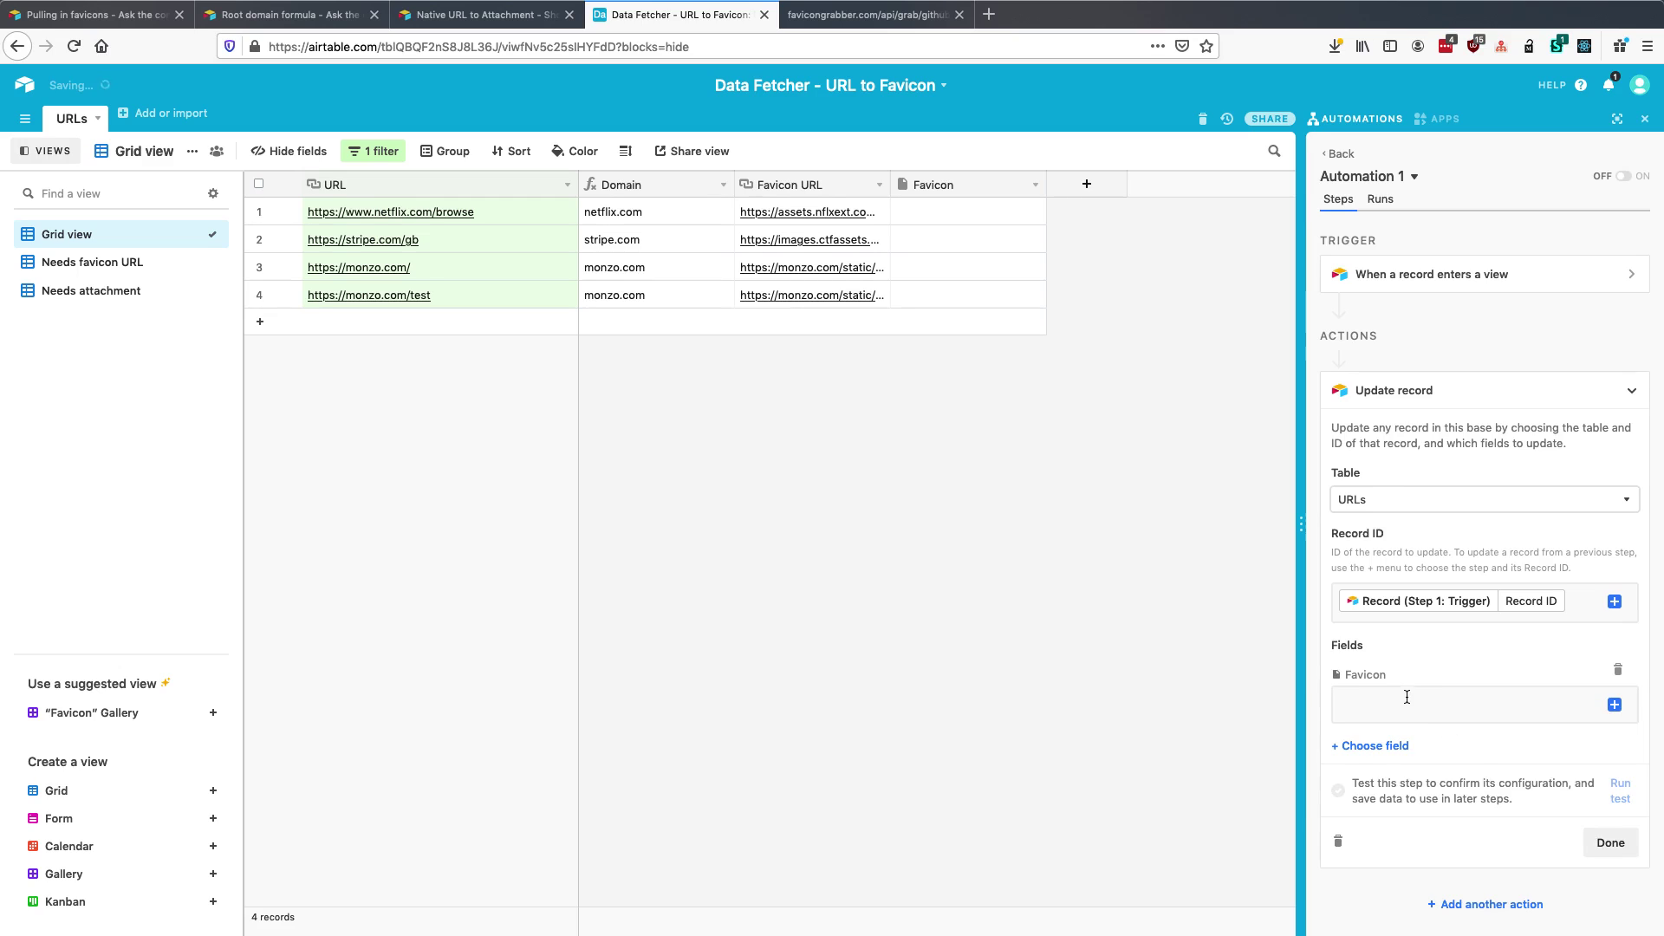
left_click(1614, 704)
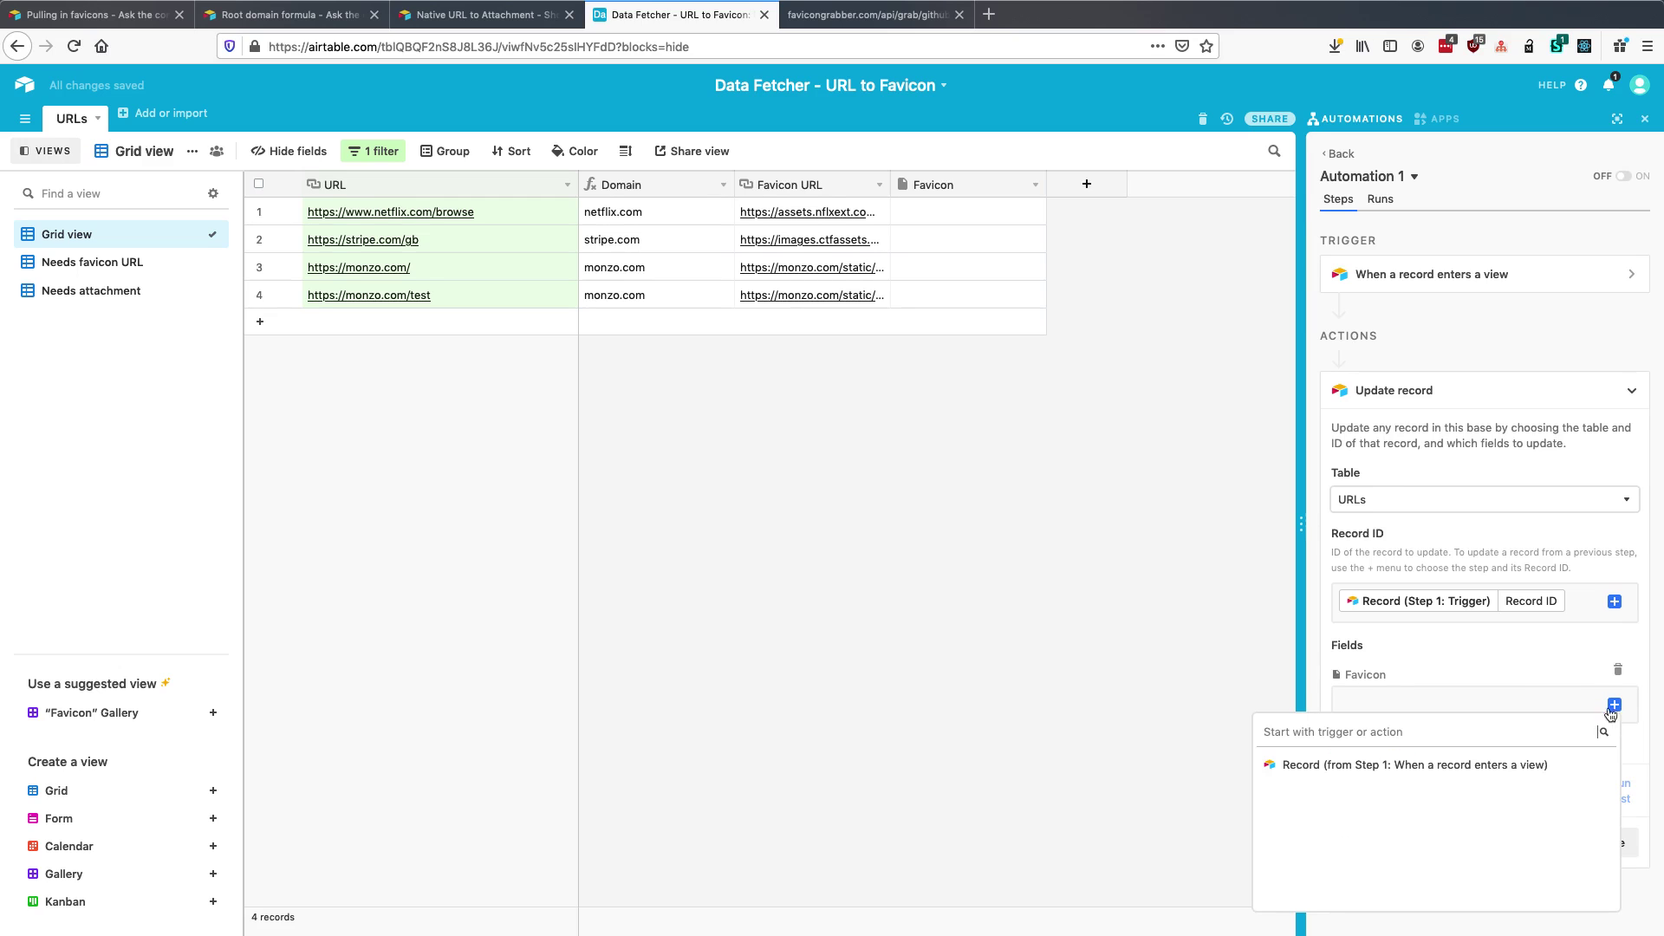
left_click(1559, 771)
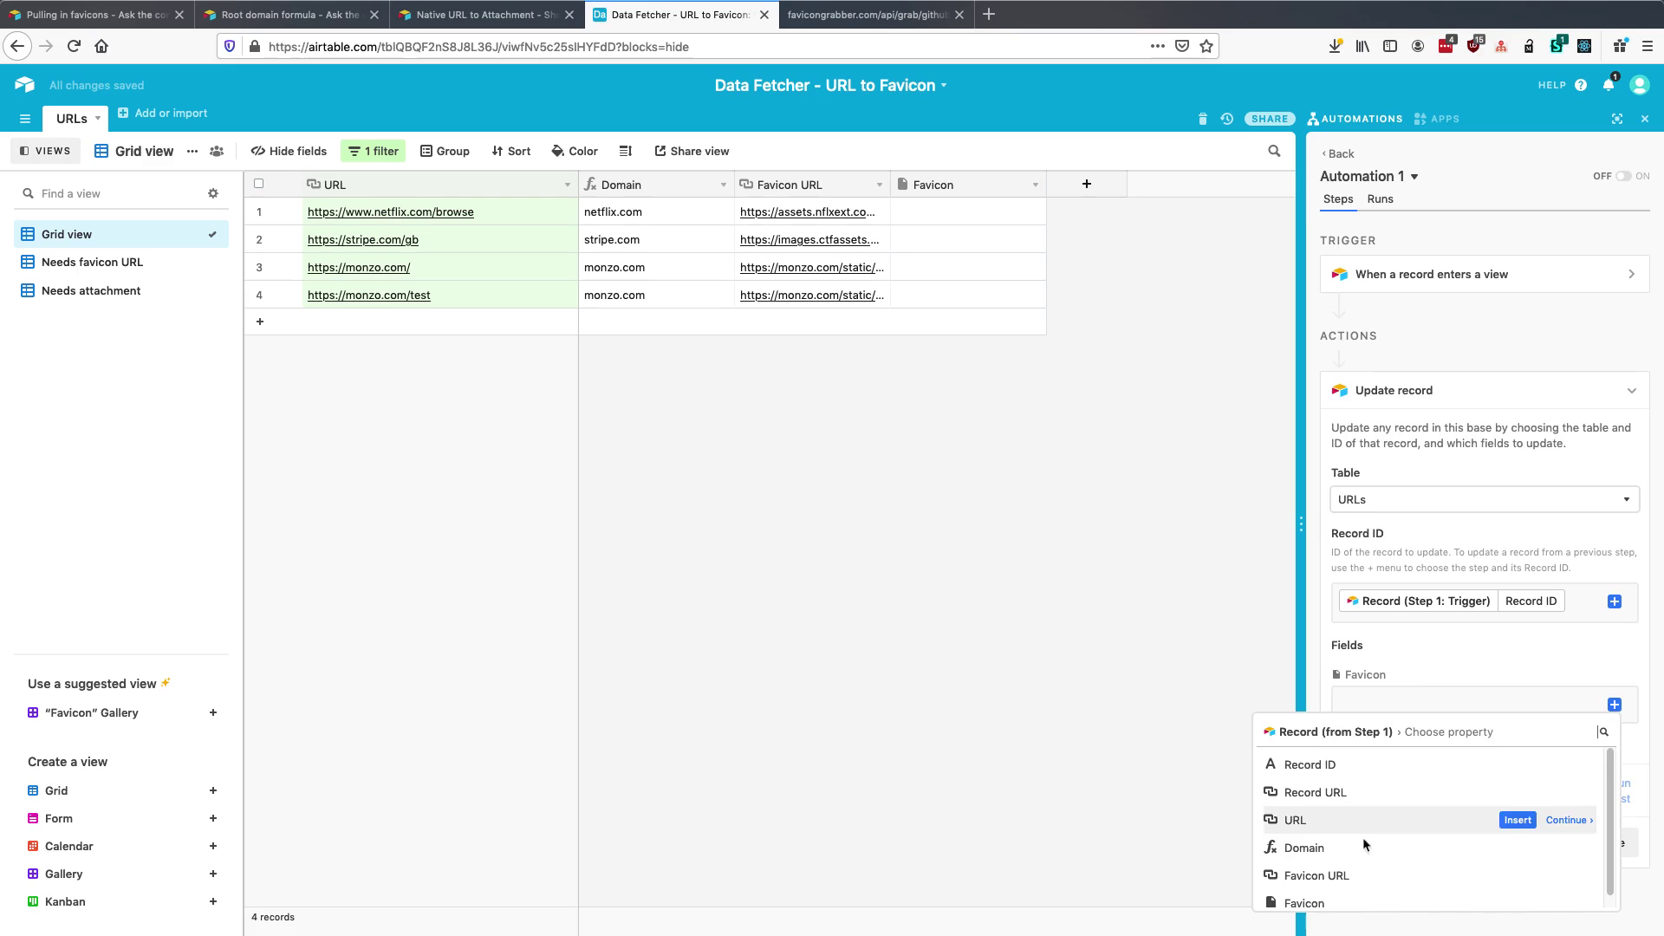
left_click(1517, 876)
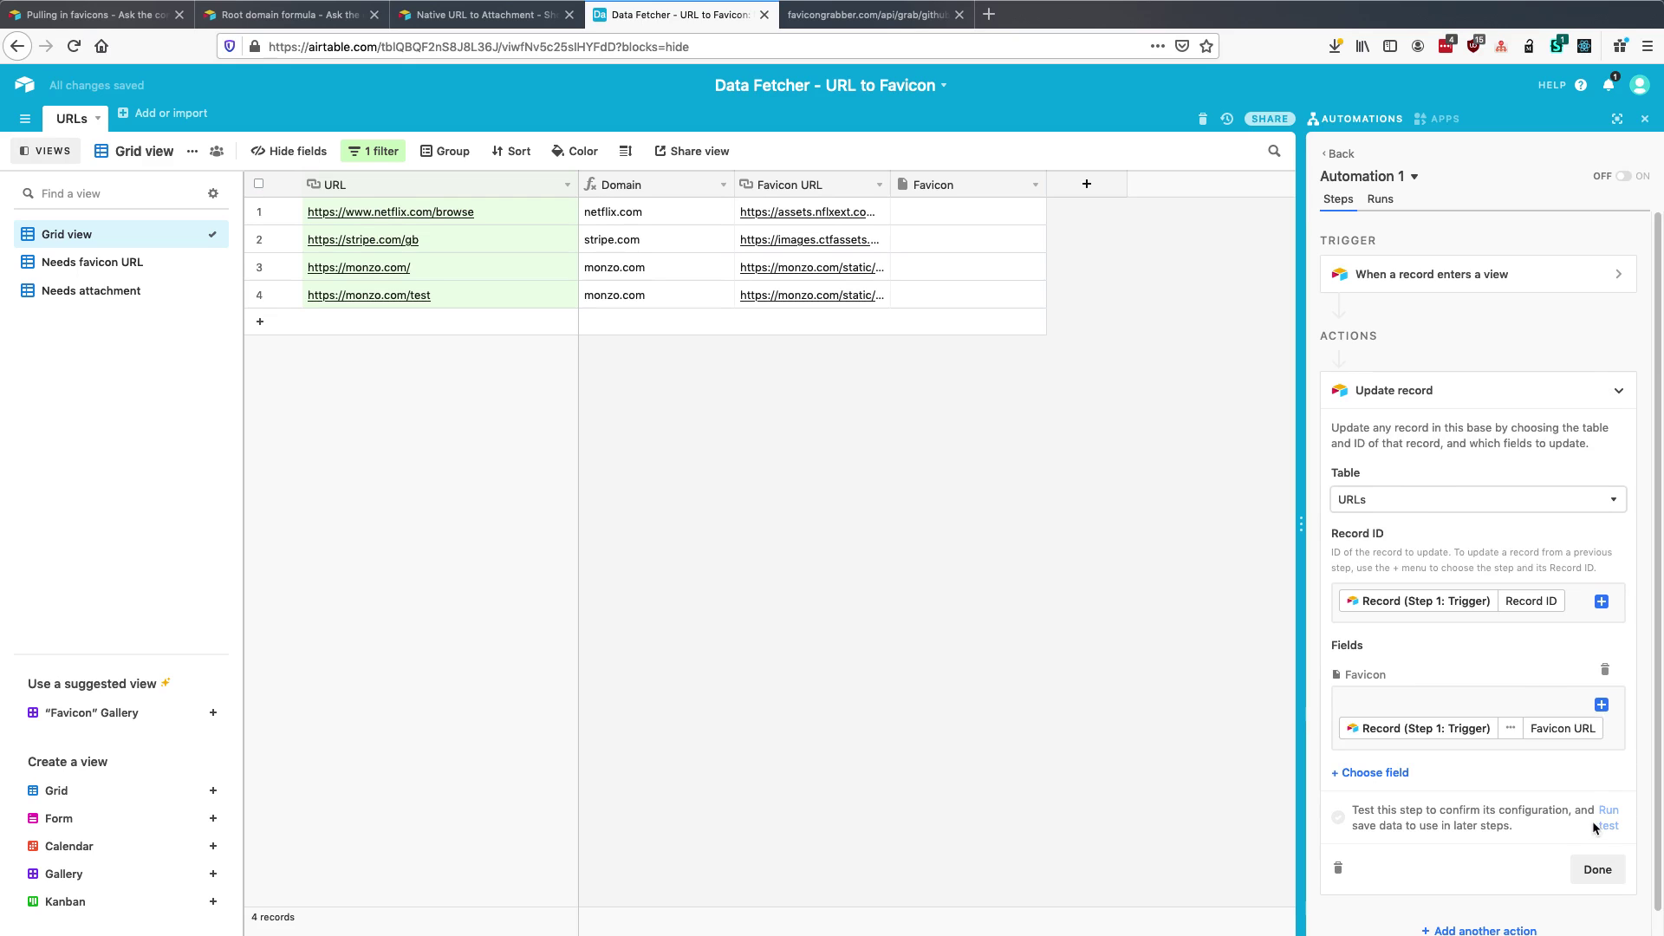
left_click(1597, 869)
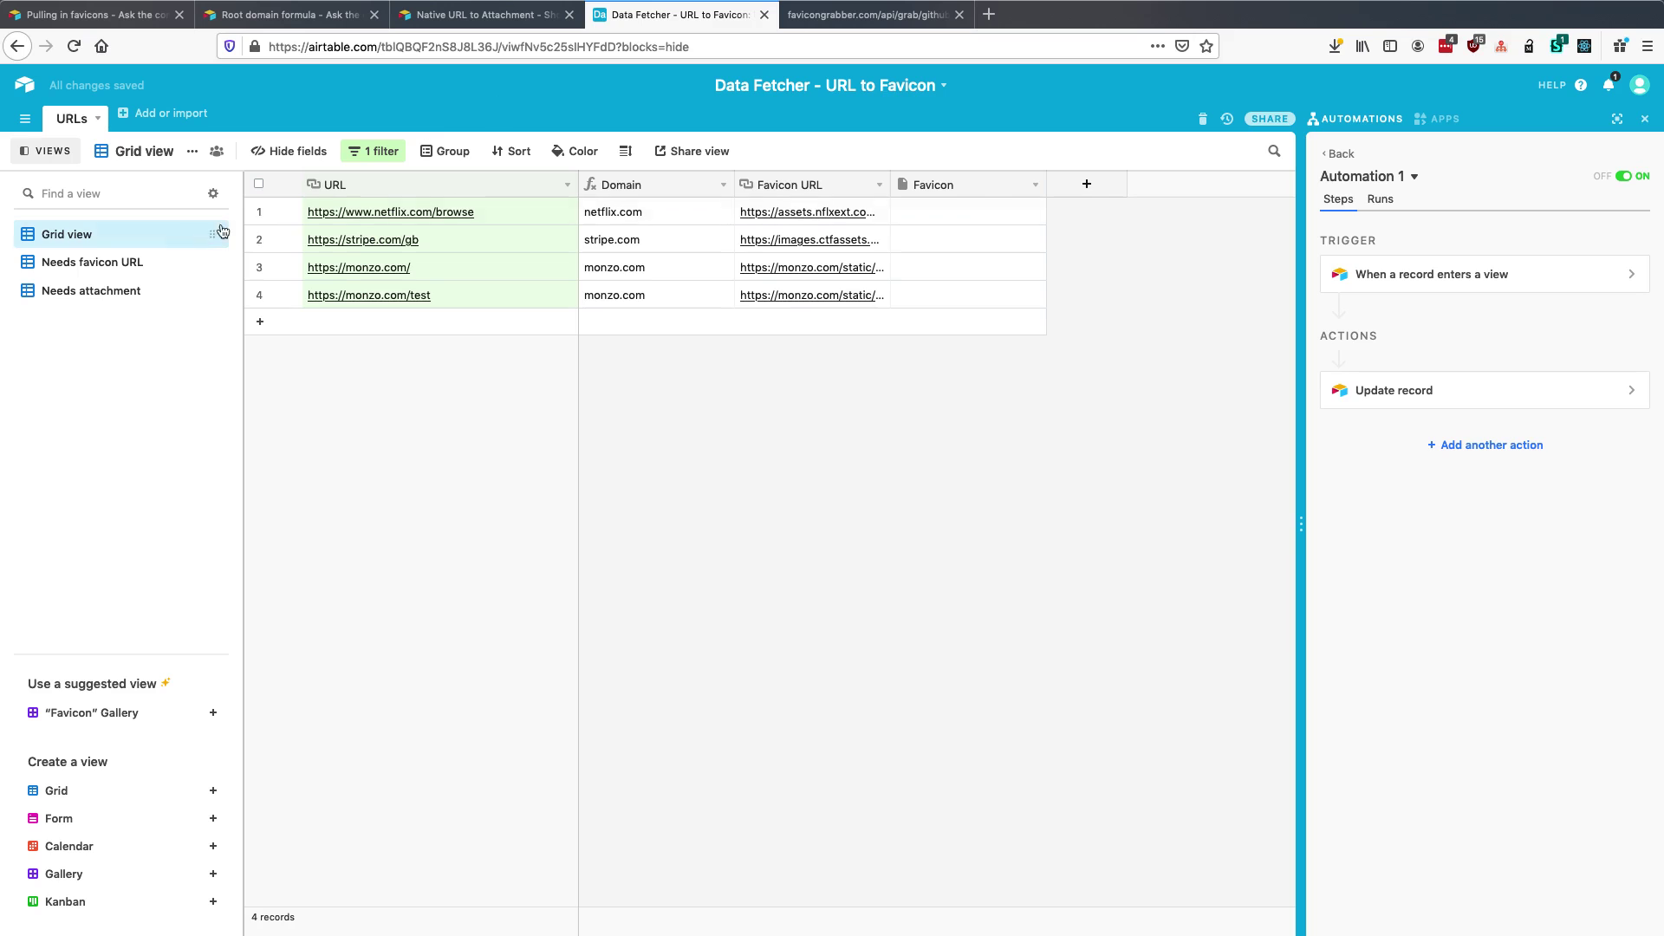
- Clear the Favicon URL values of all four records in the Grid view
left_click(132, 265)
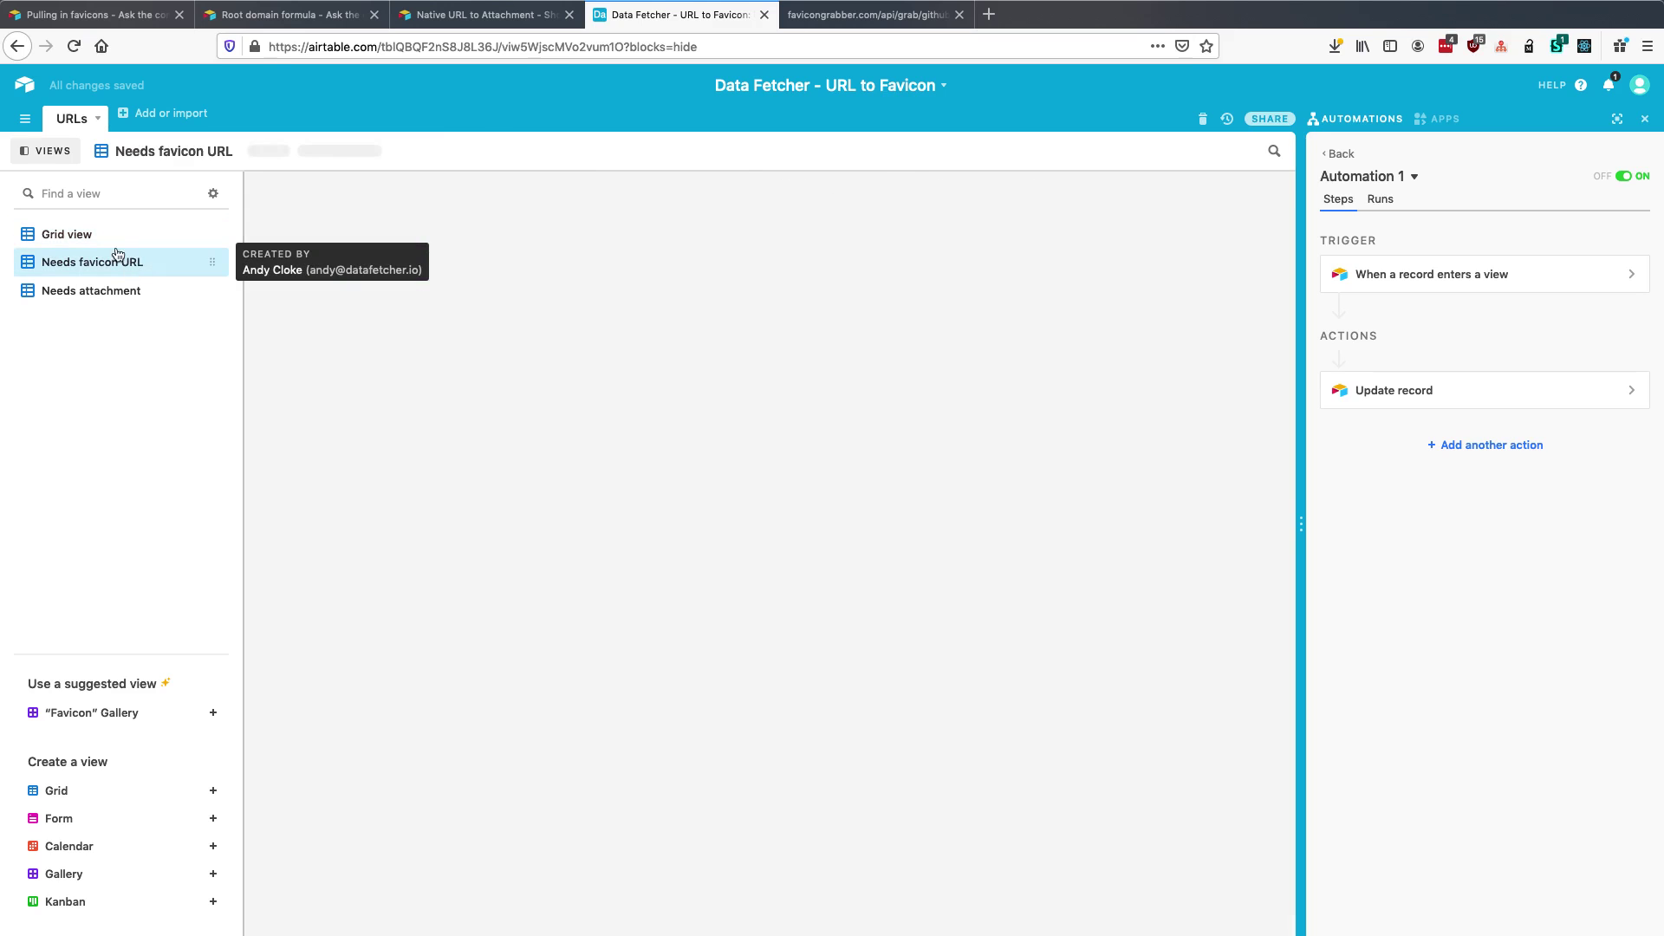
left_click(121, 235)
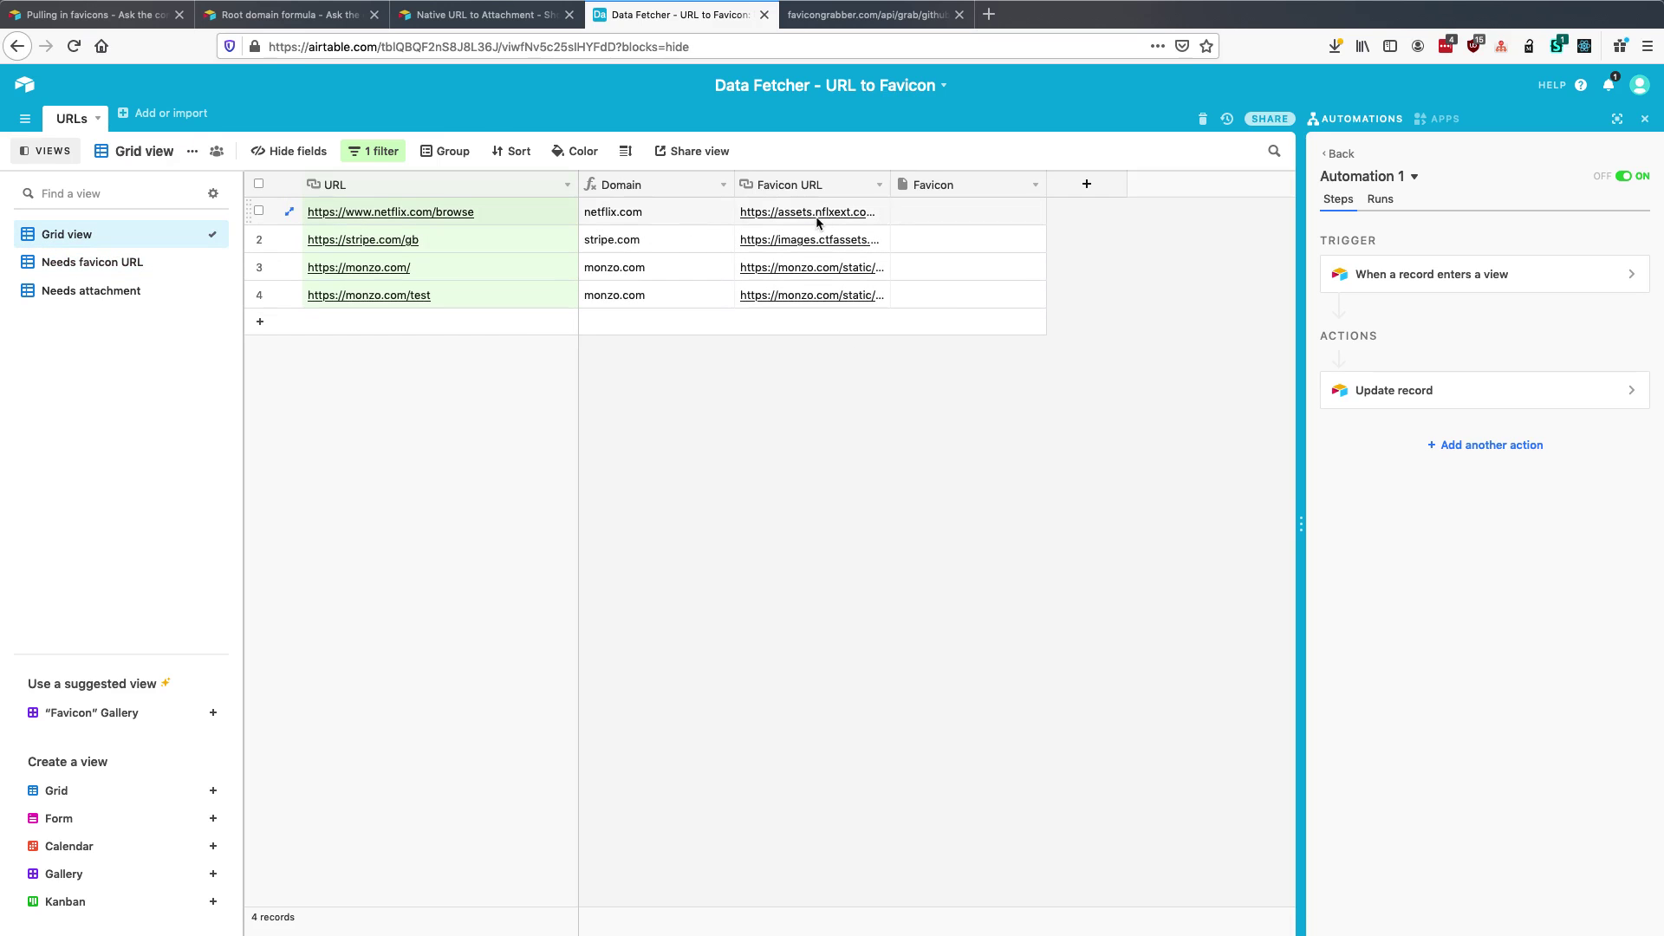
left_click_drag(818, 221, 877, 300)
key("Delete")
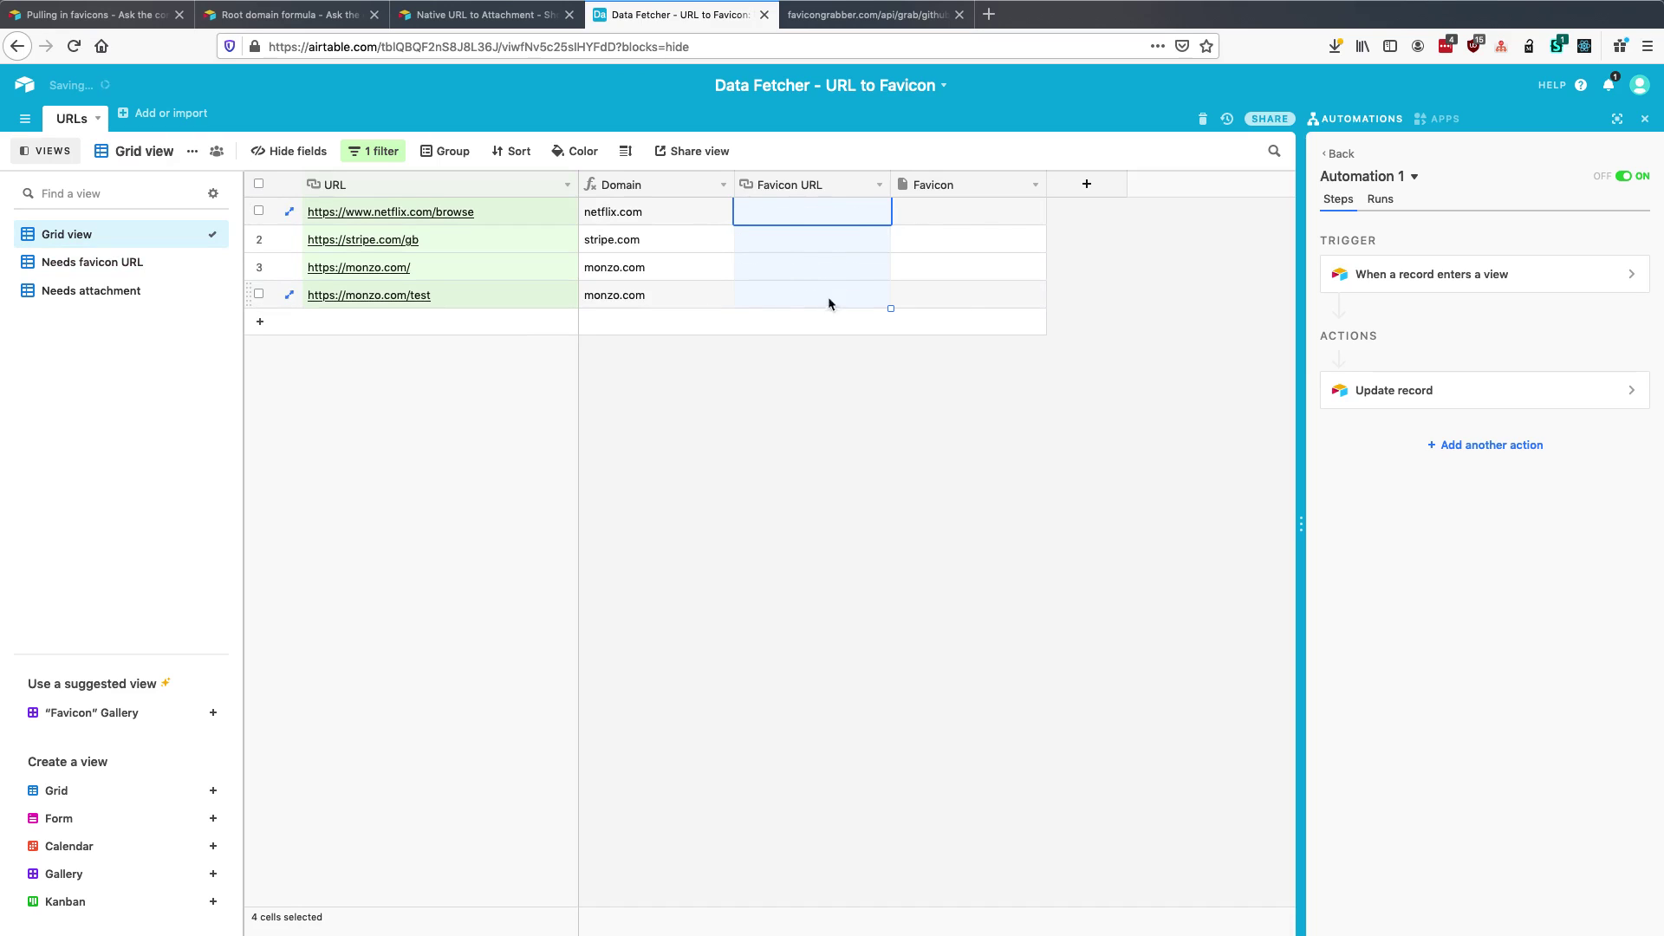
- Run the most recently updated "Get favicon" request in Data Fetcher, and check the Needs attachment and Grid views
left_click(1449, 120)
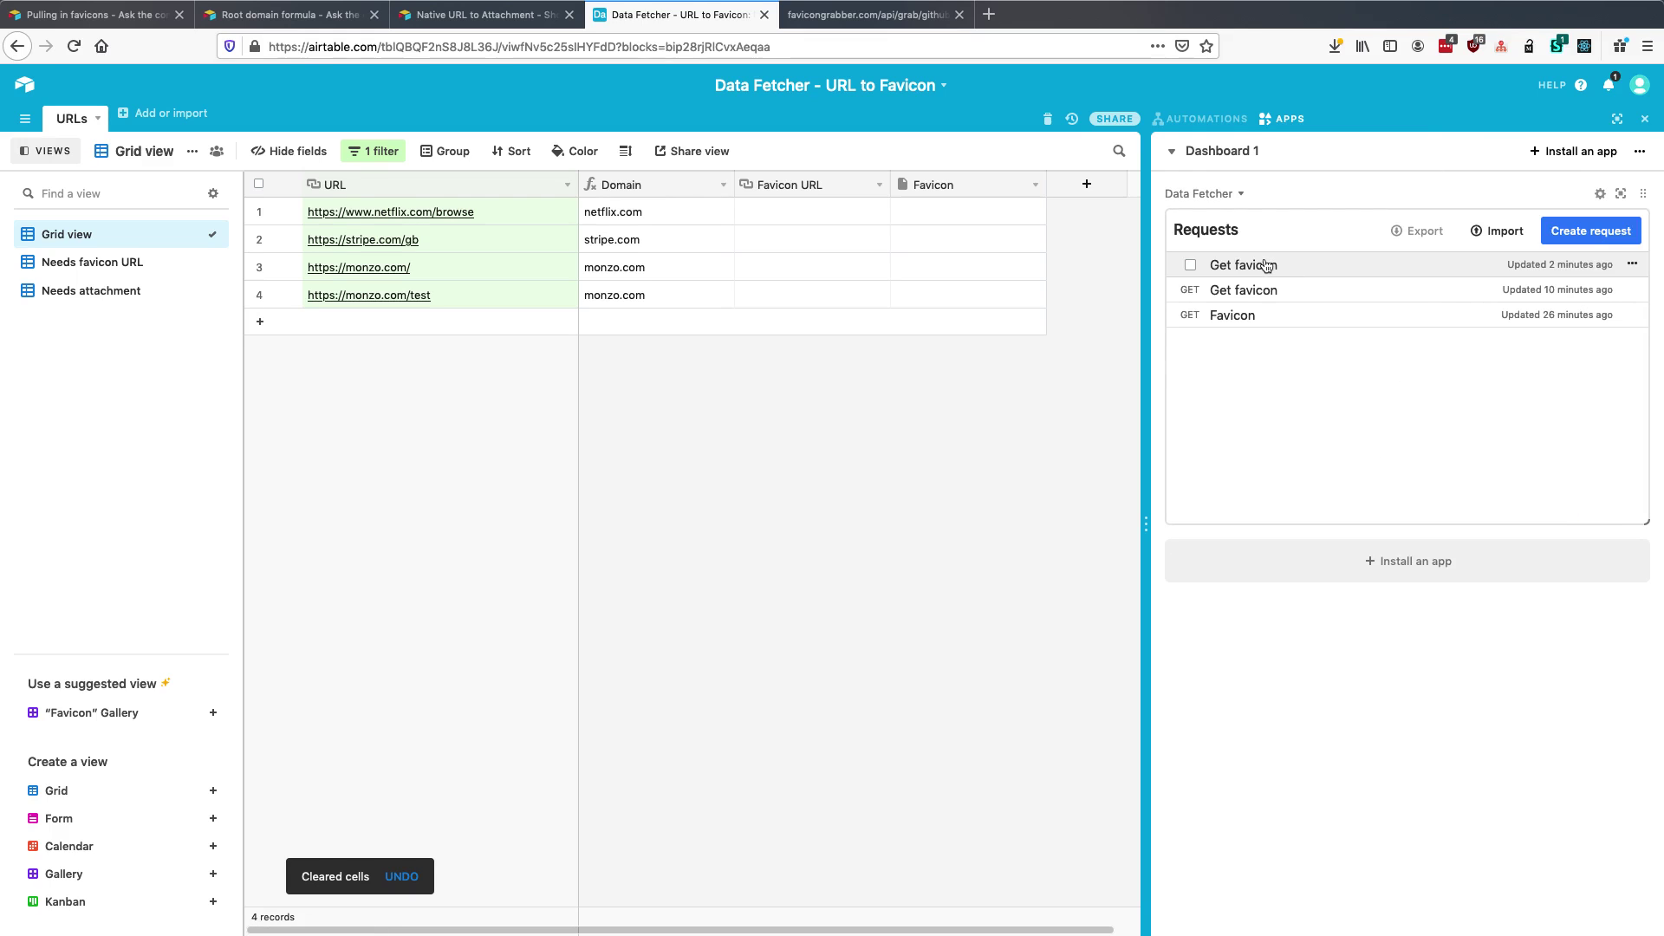
left_click(1268, 266)
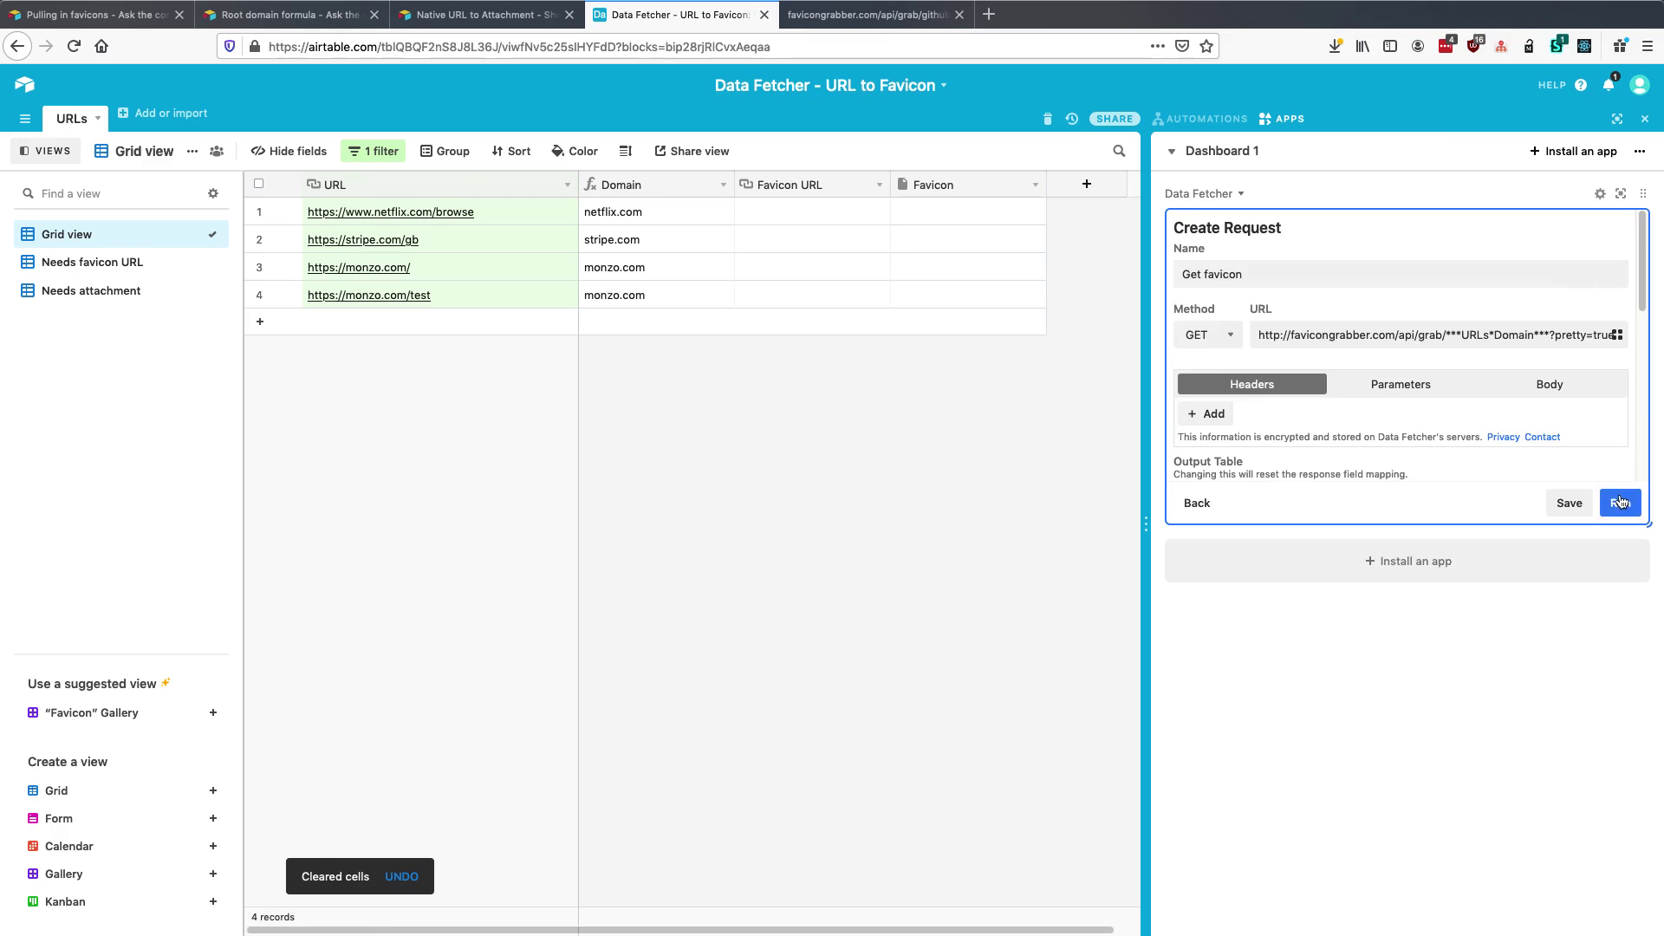
left_click(1620, 503)
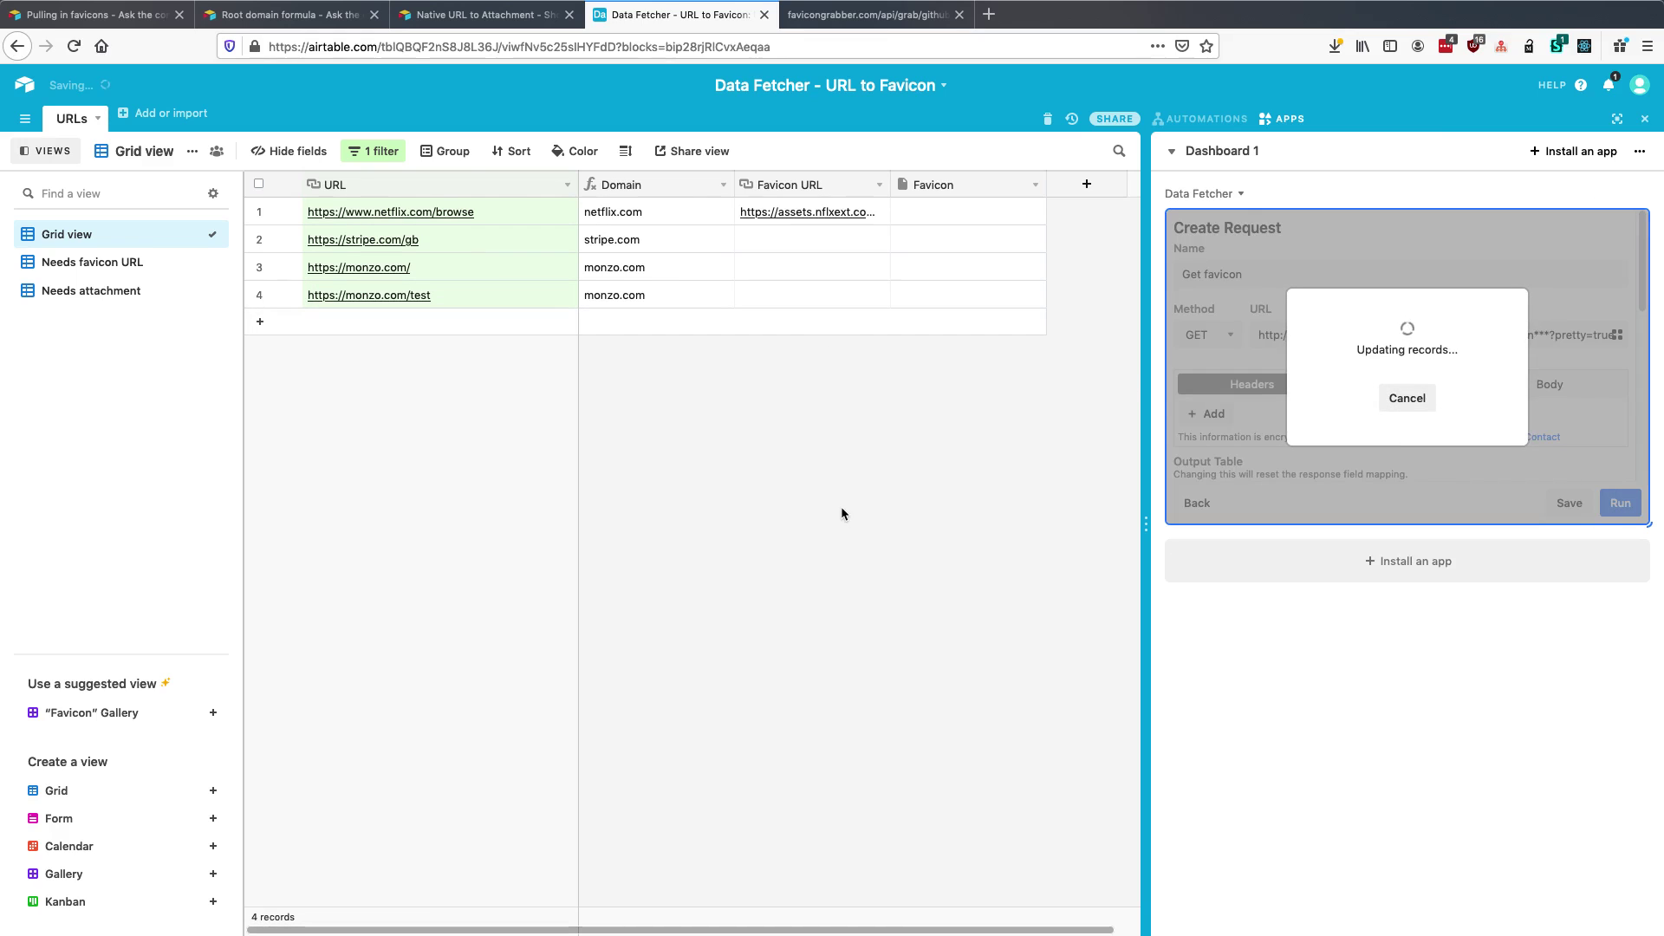
left_click(106, 290)
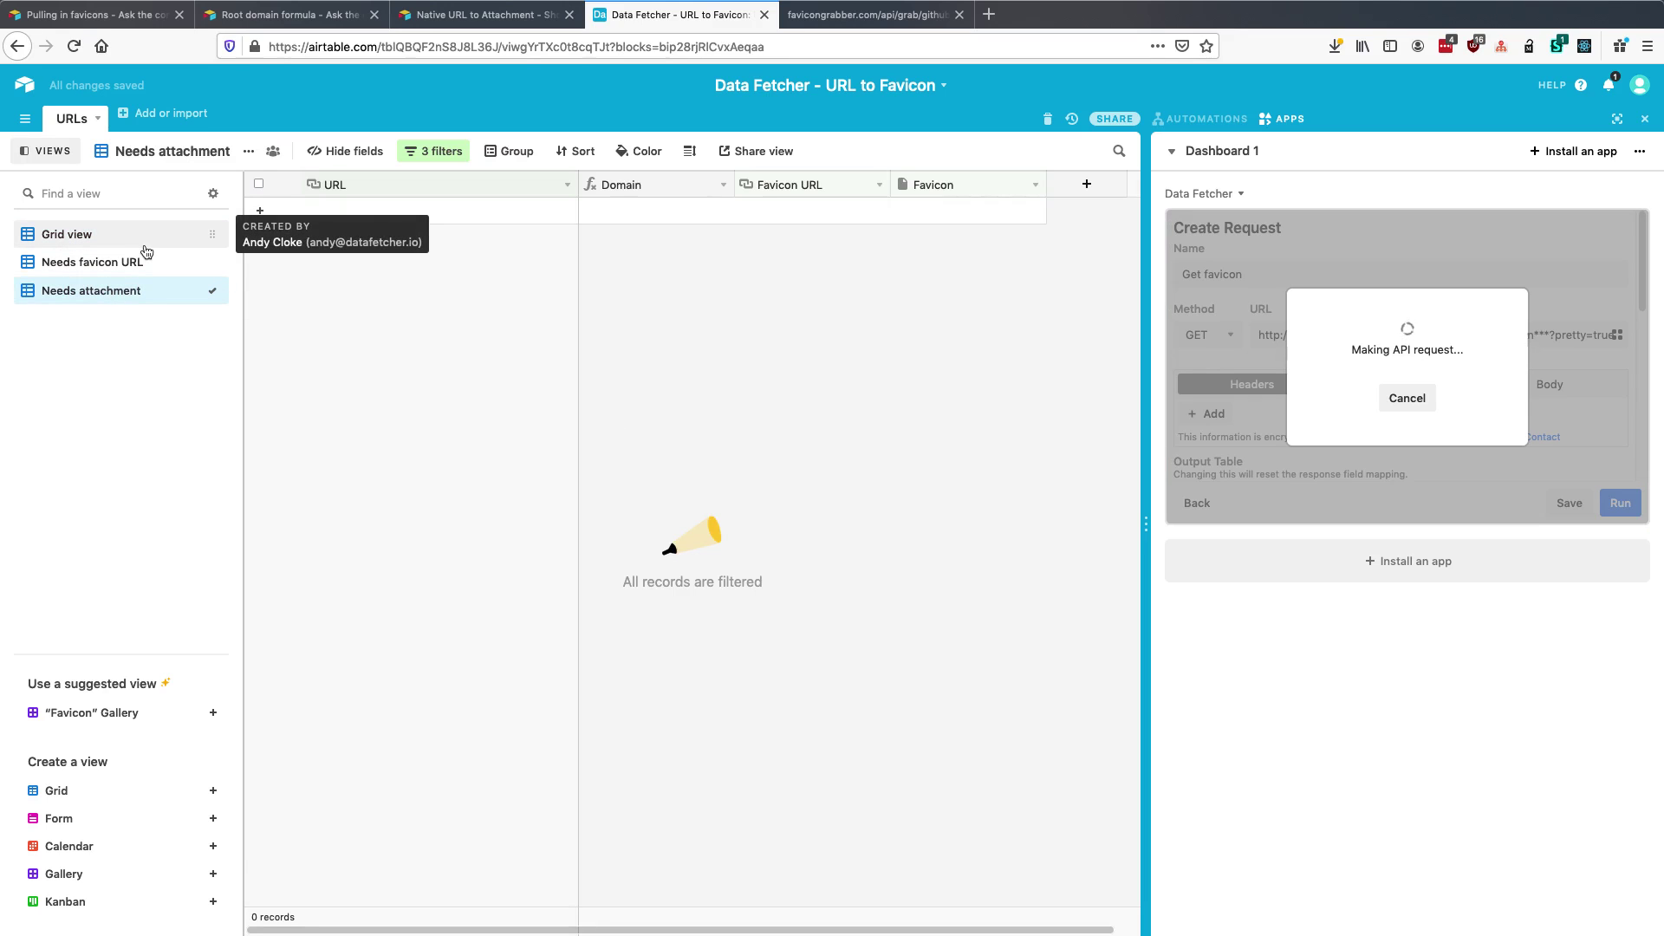
left_click(92, 239)
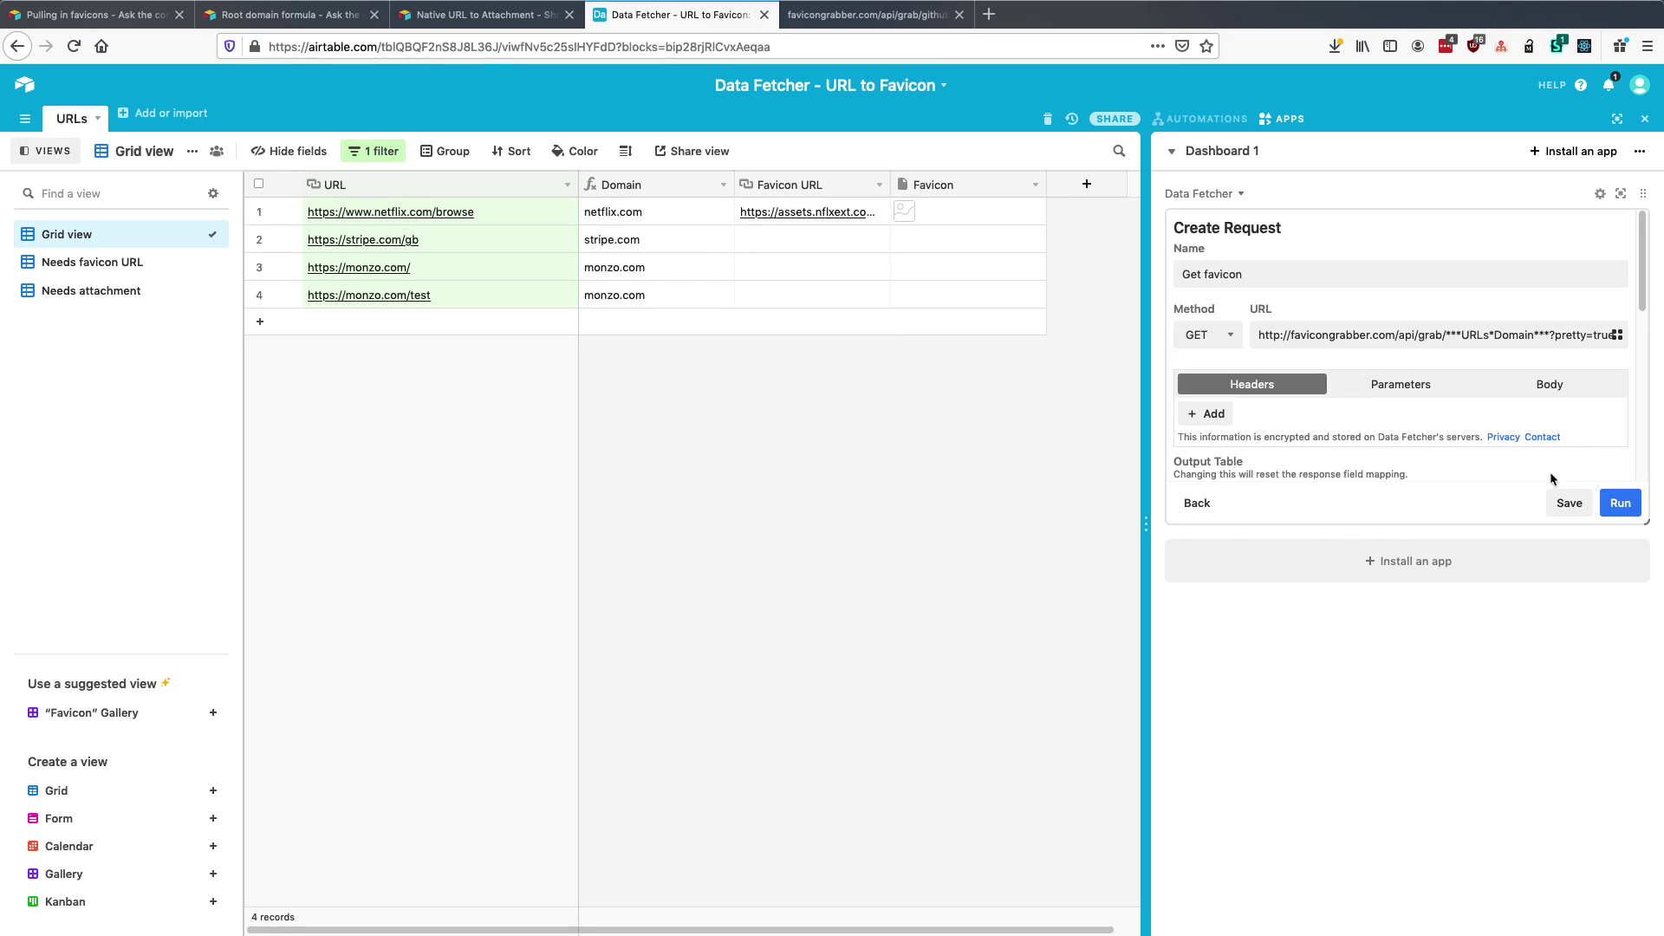
- Run the "Get favicon" request again, check the Needs favicon URL view for remaining records, and return to the Grid view
left_click(1617, 506)
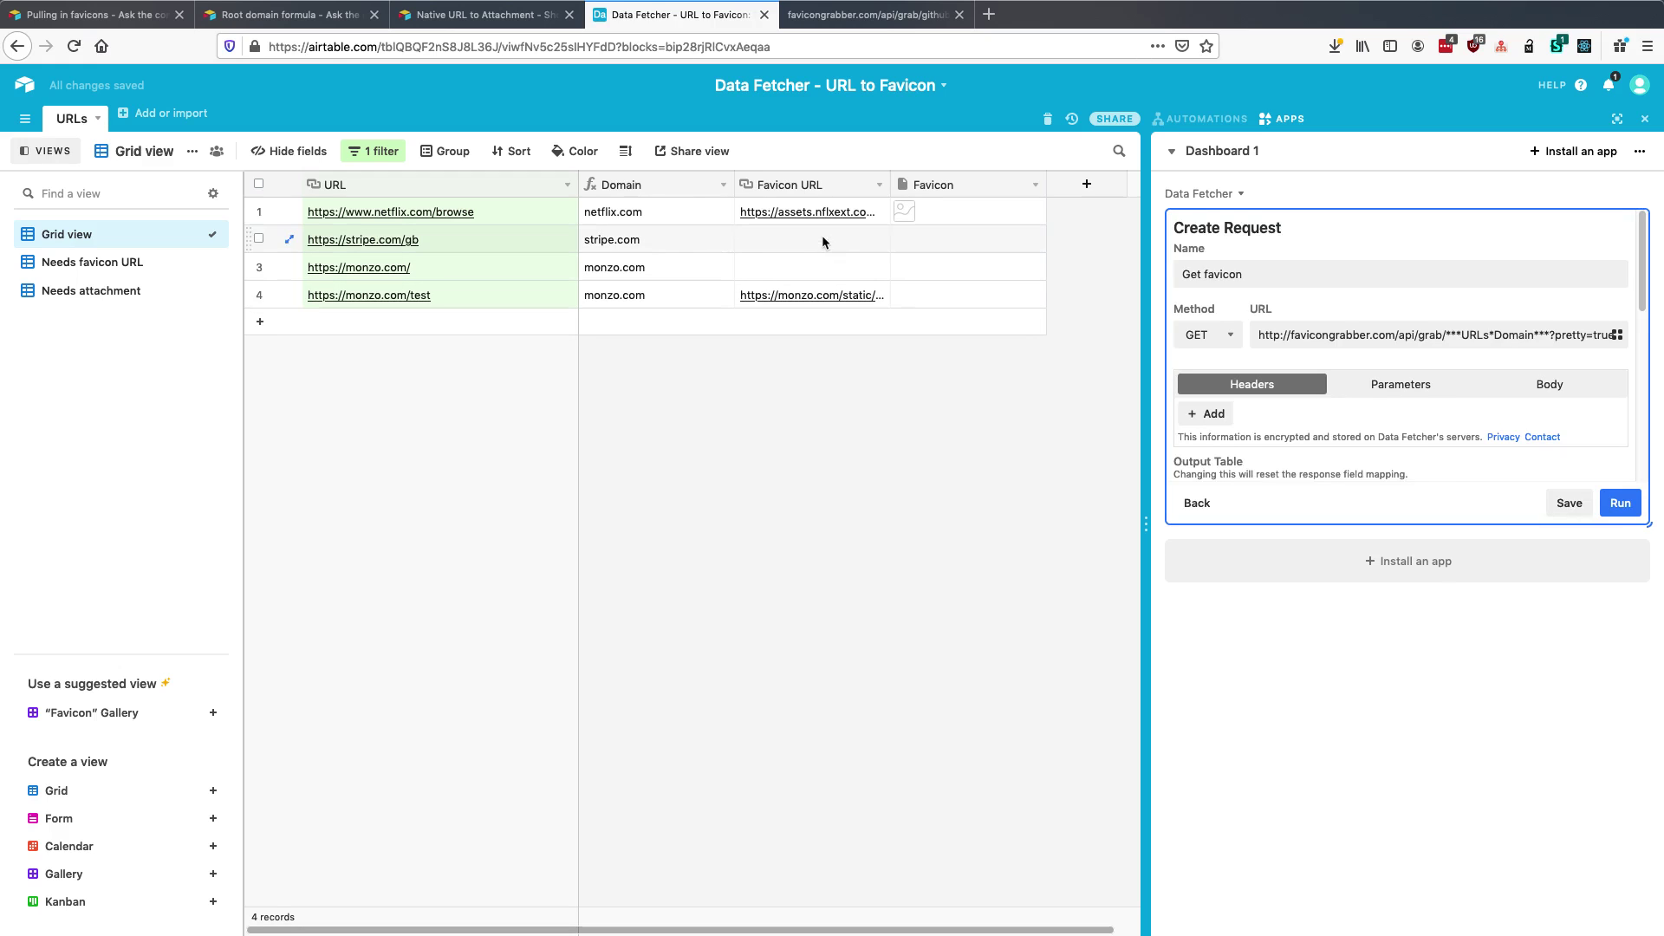
left_click(119, 262)
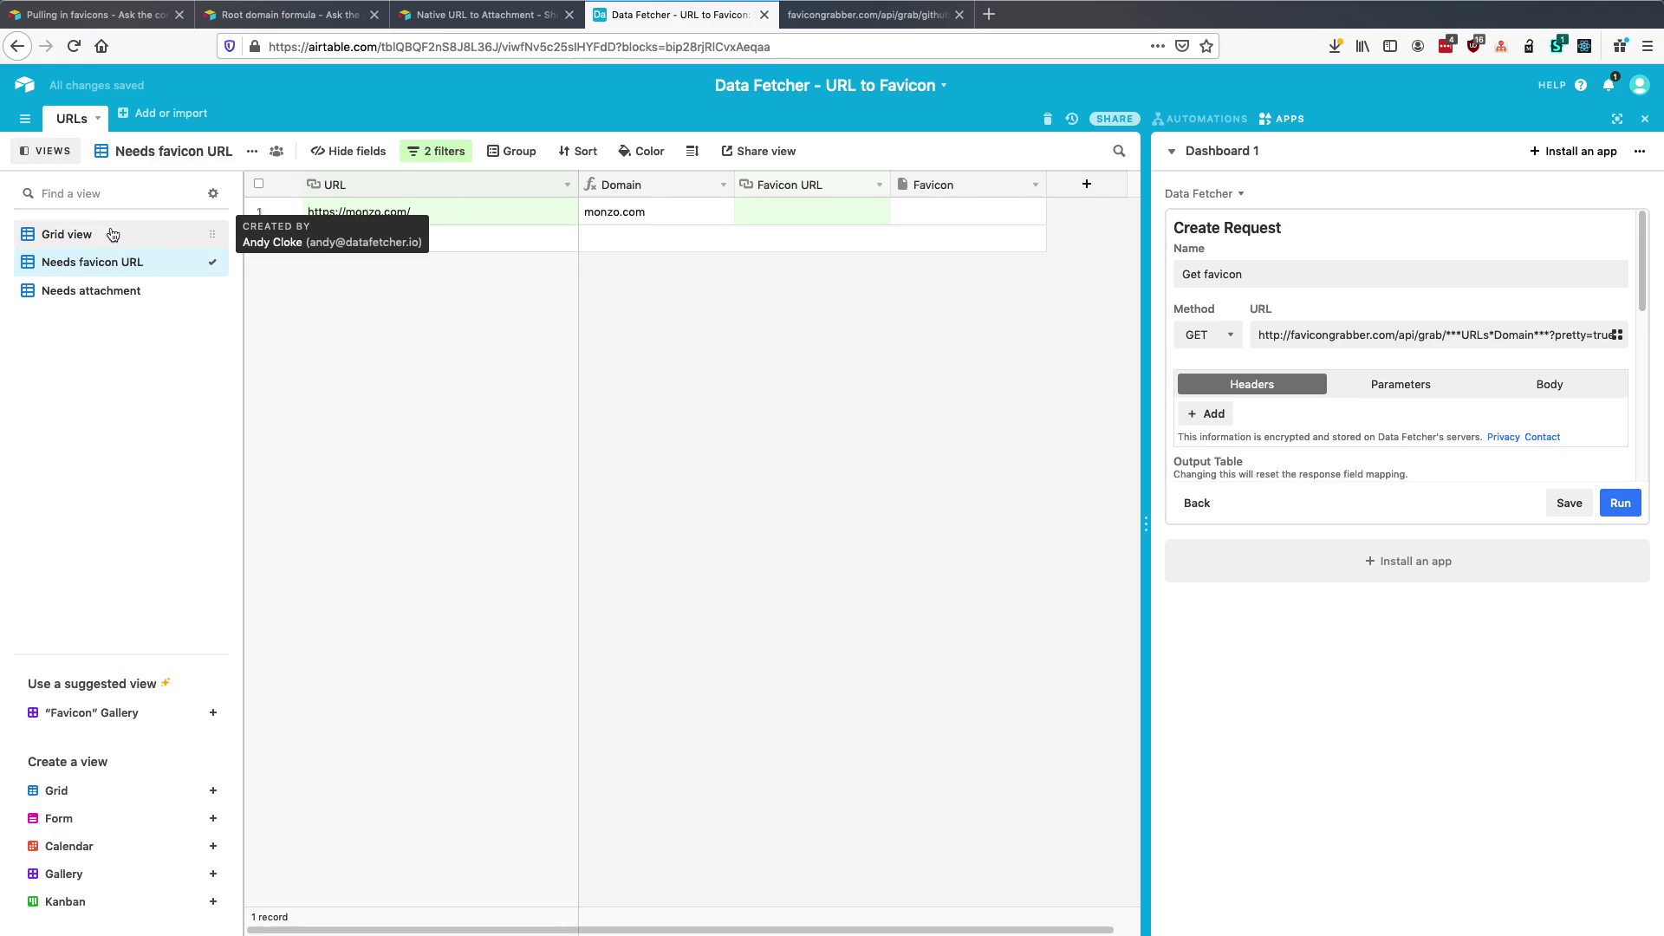
left_click(112, 234)
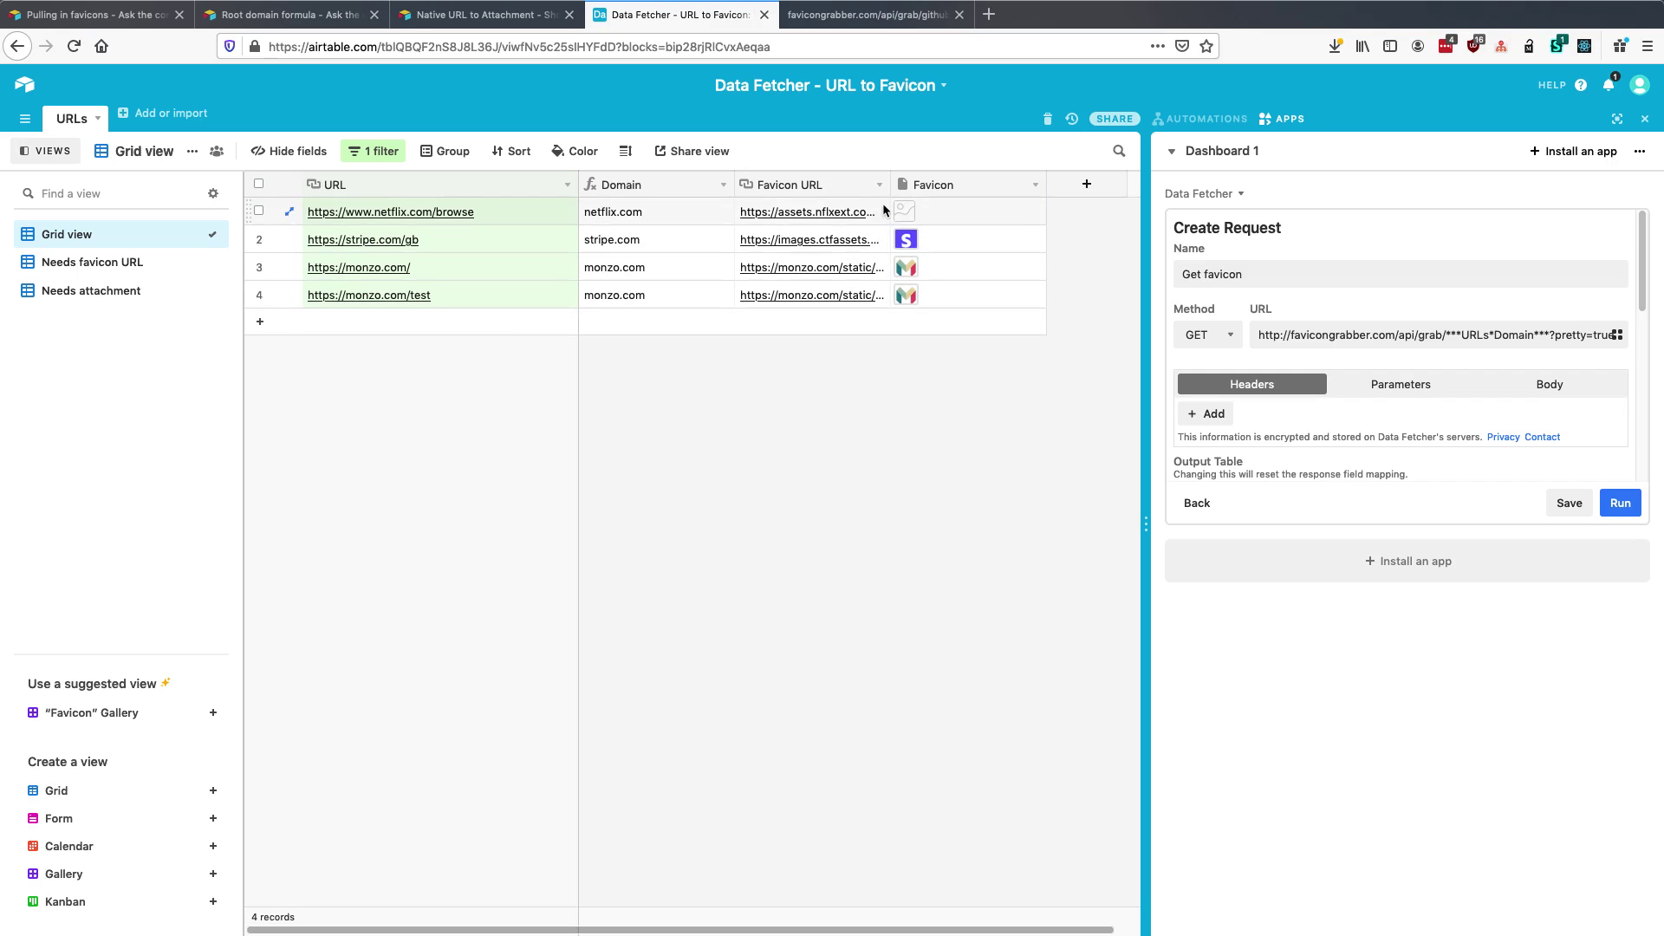
- Inspect the attachments in the Favicon column, including a preview of the Netflix record's icon file, and close the preview
left_click(918, 213)
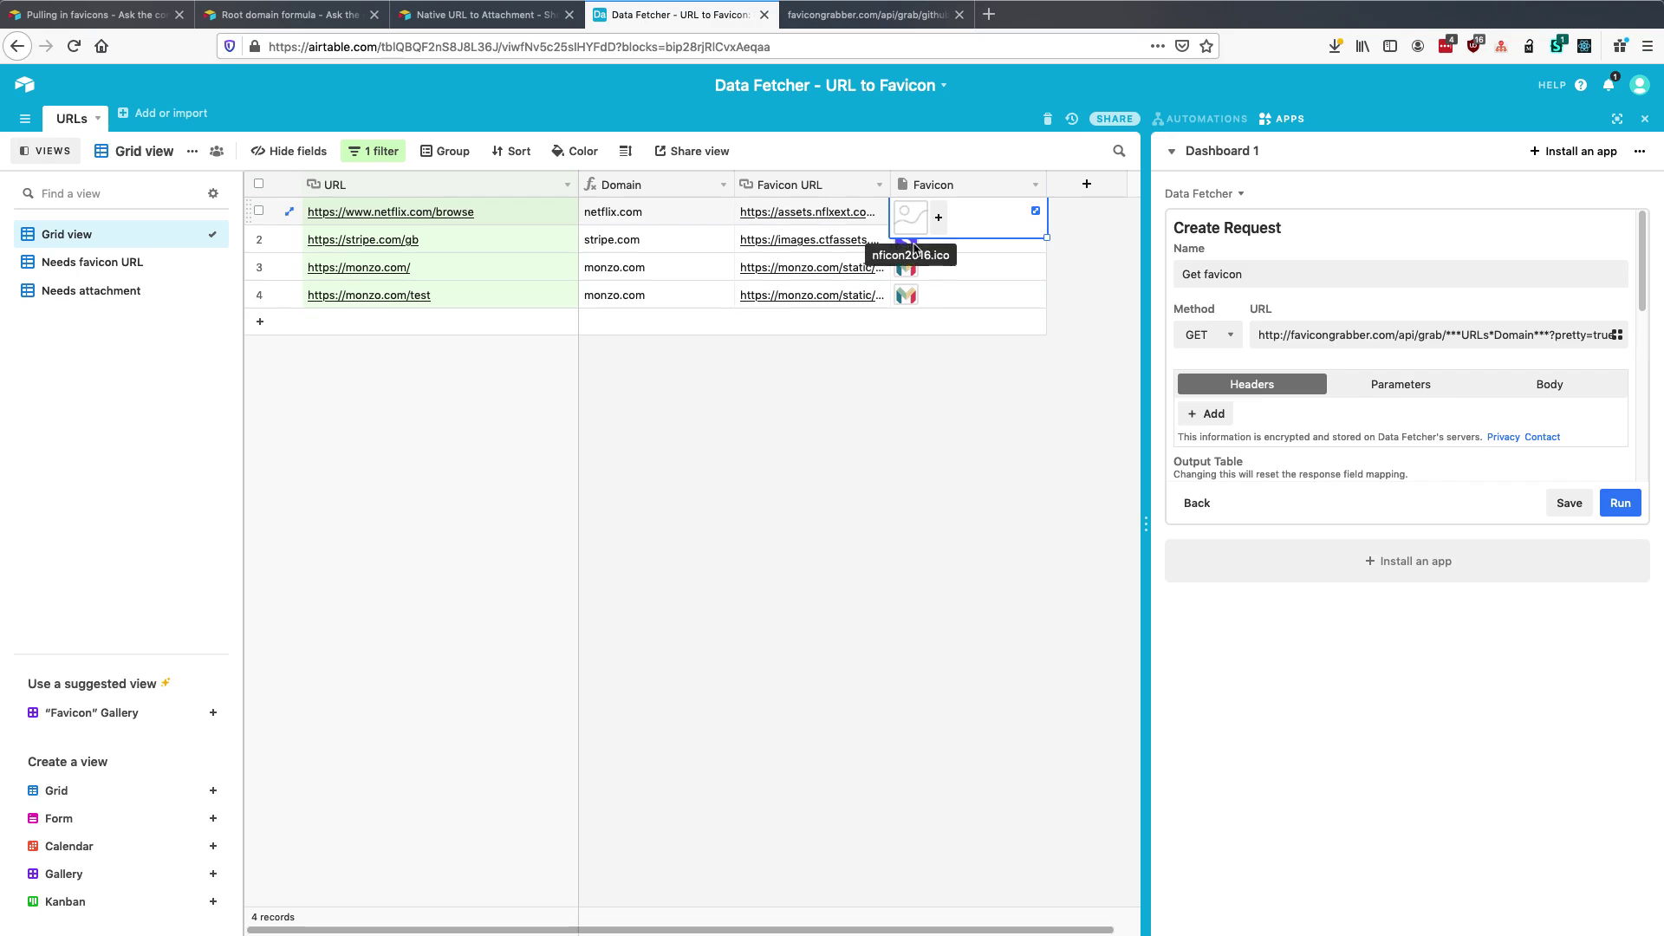
left_click(912, 298)
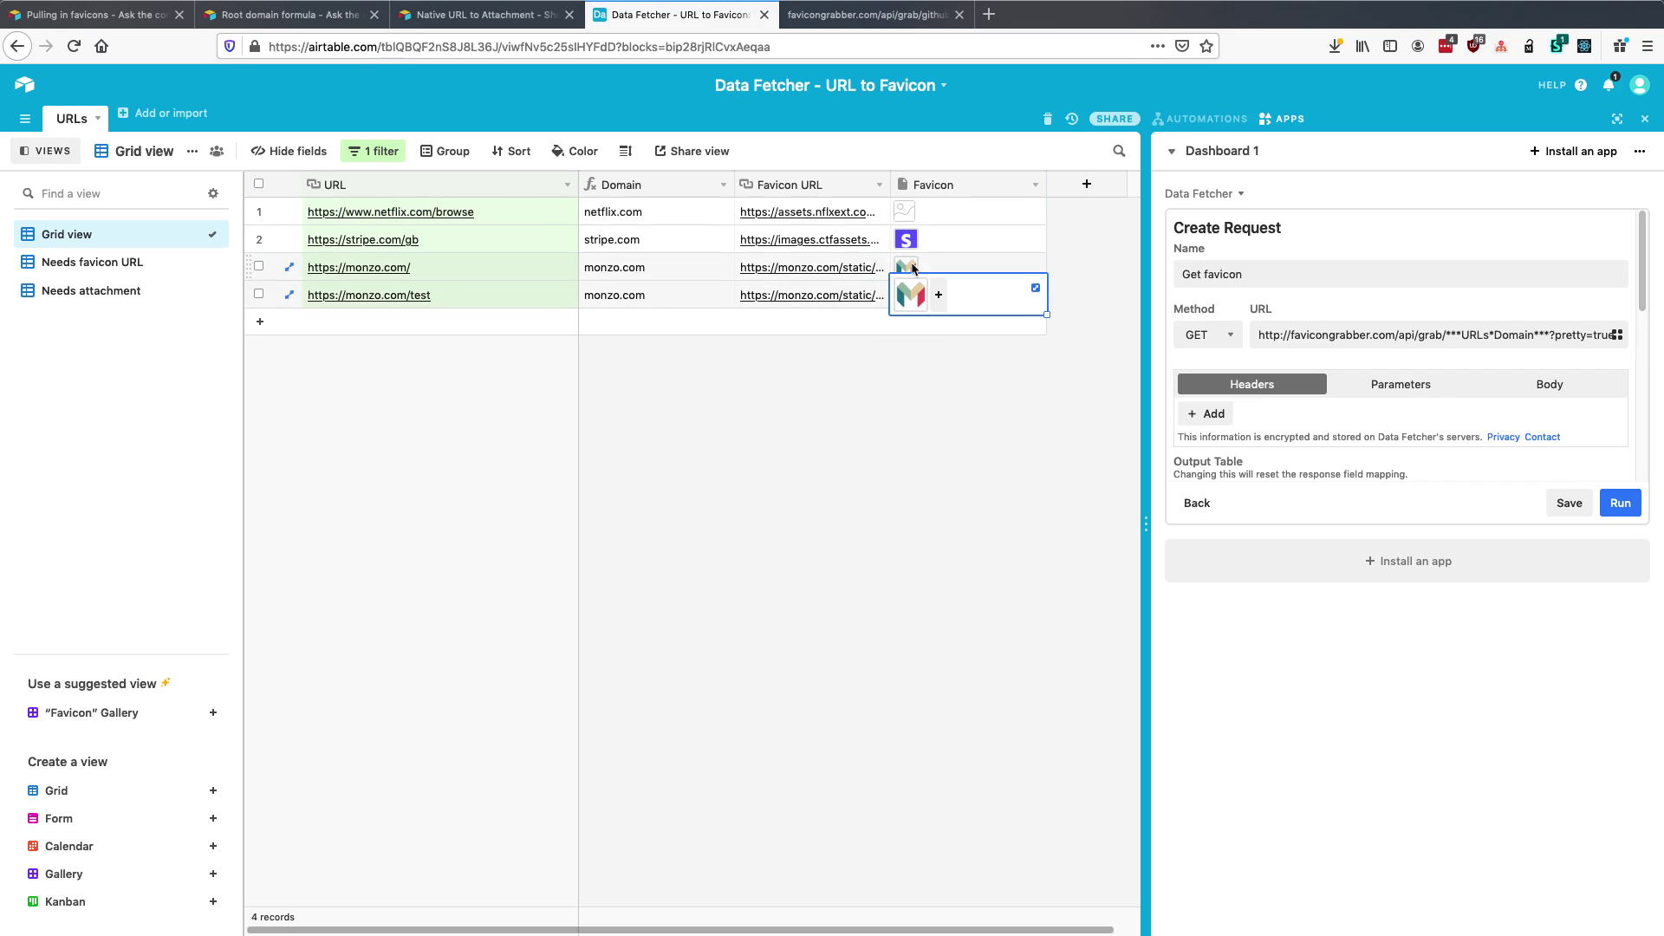
left_click(914, 270)
left_click(910, 238)
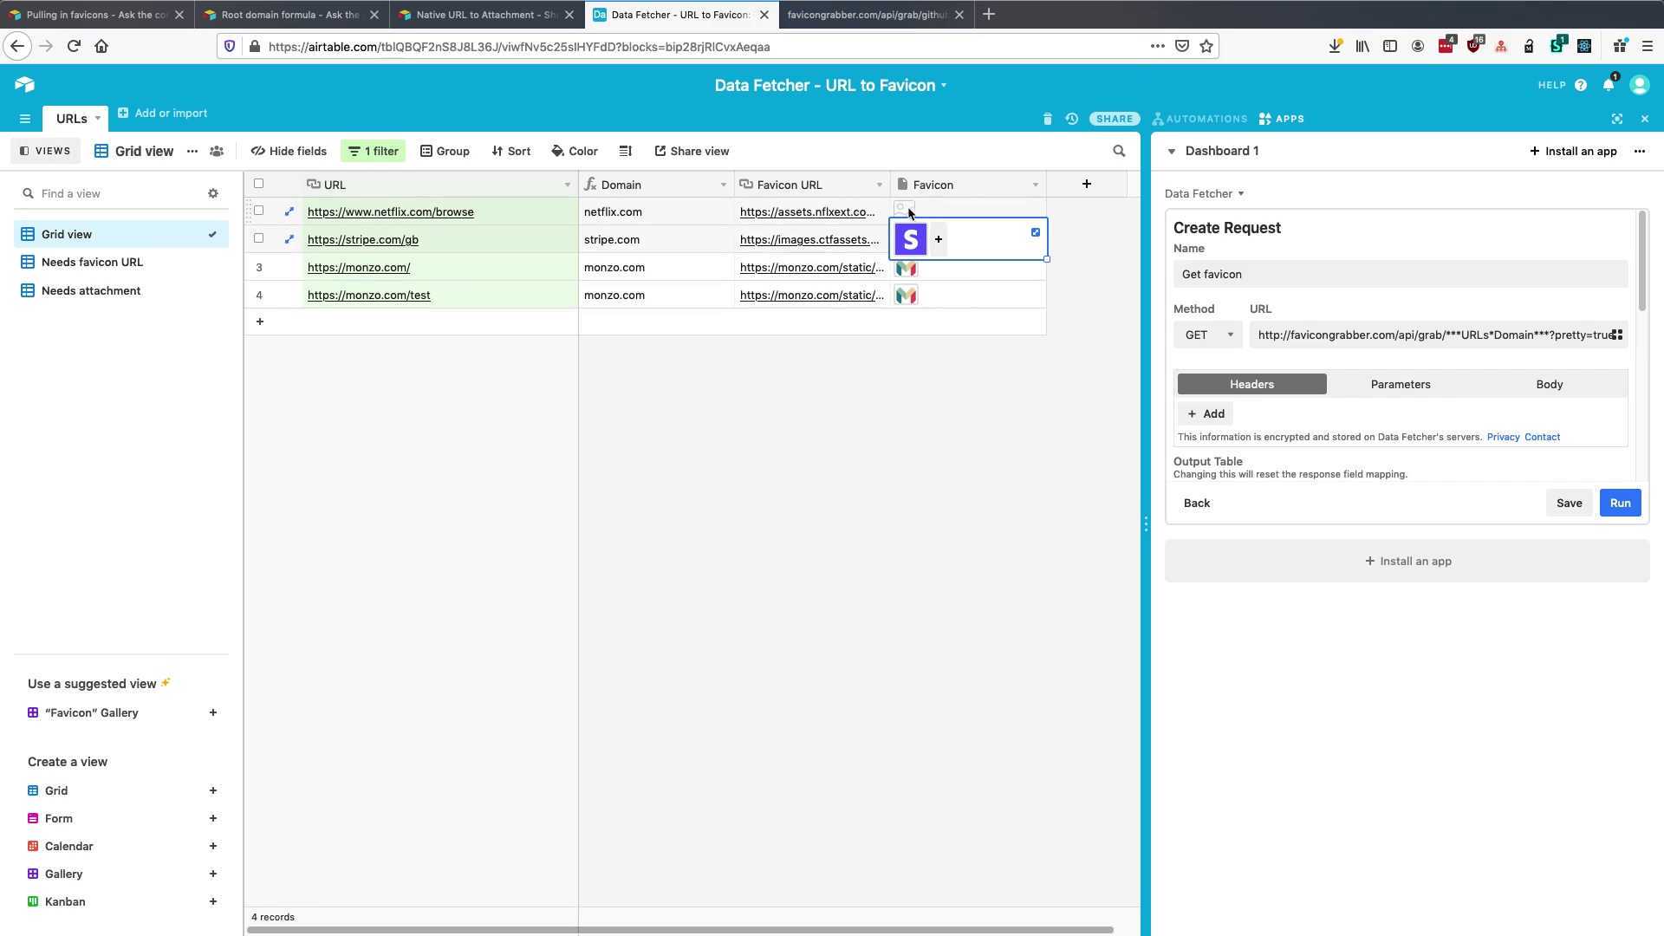
left_click(909, 212)
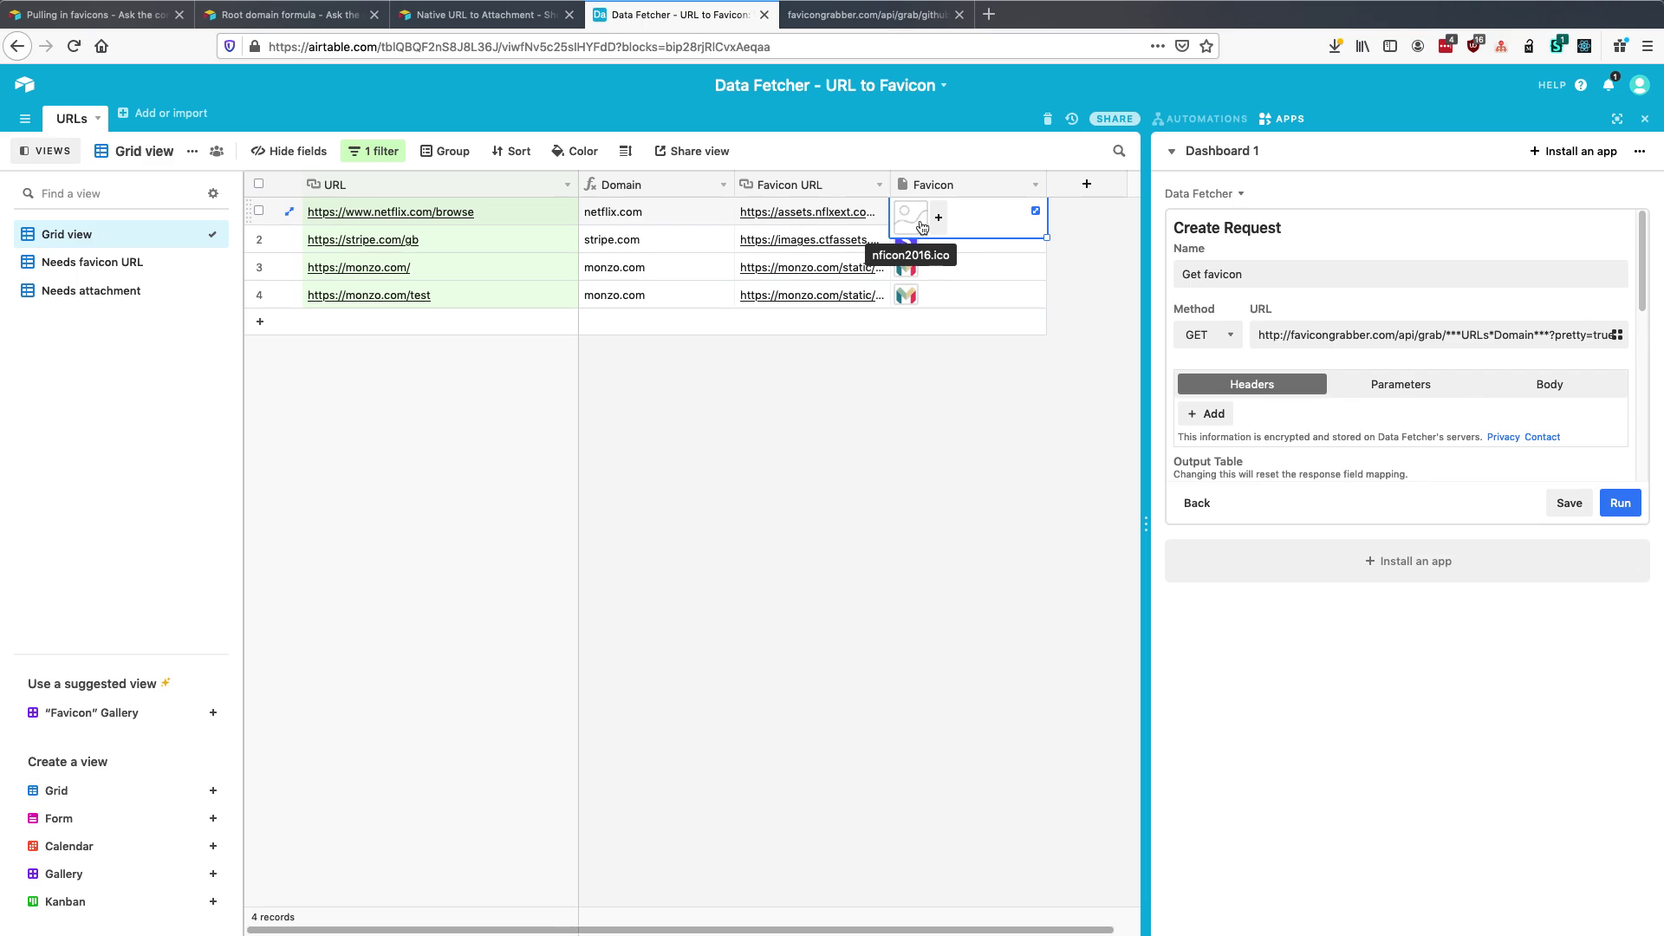
left_click(922, 228)
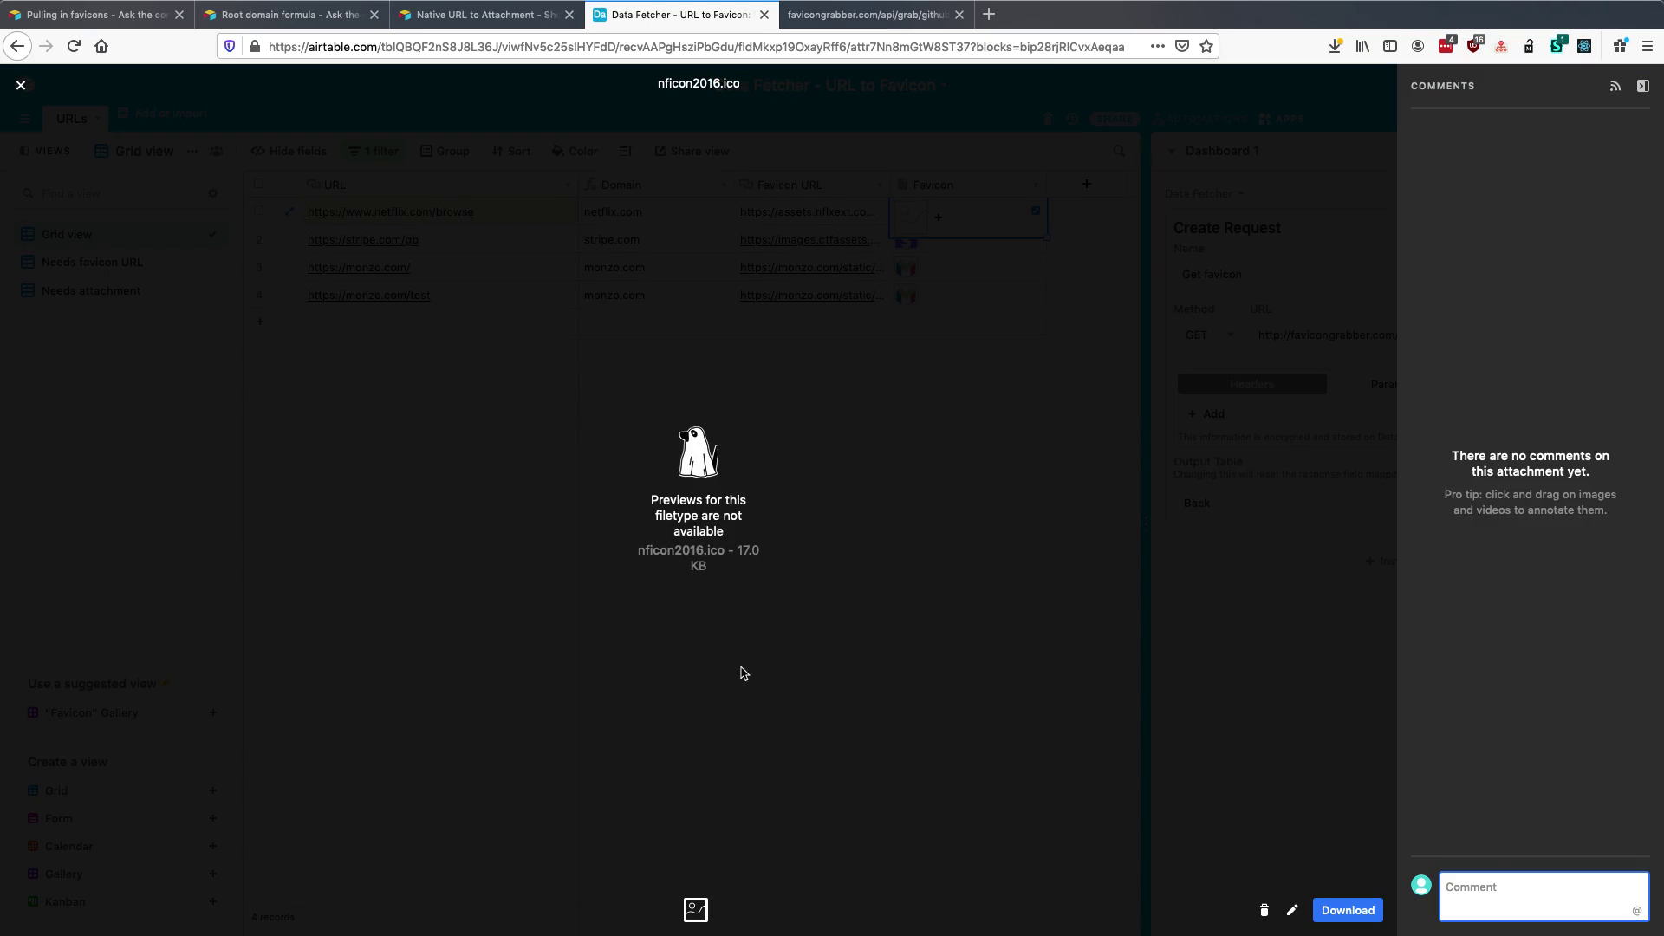
left_click(21, 87)
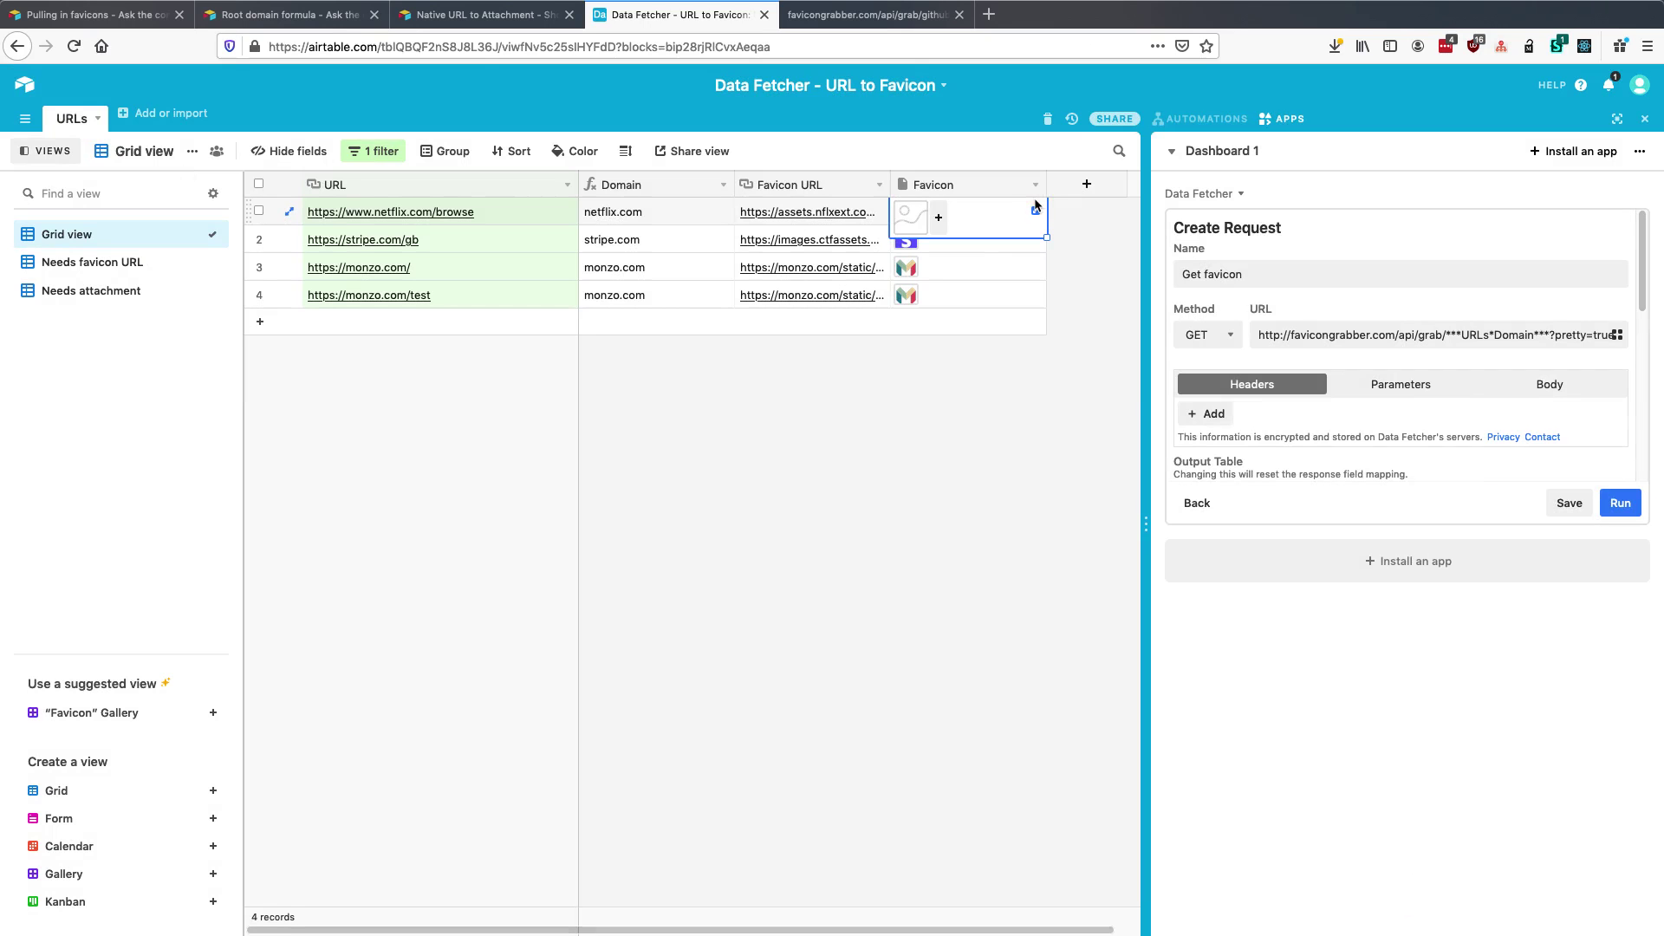